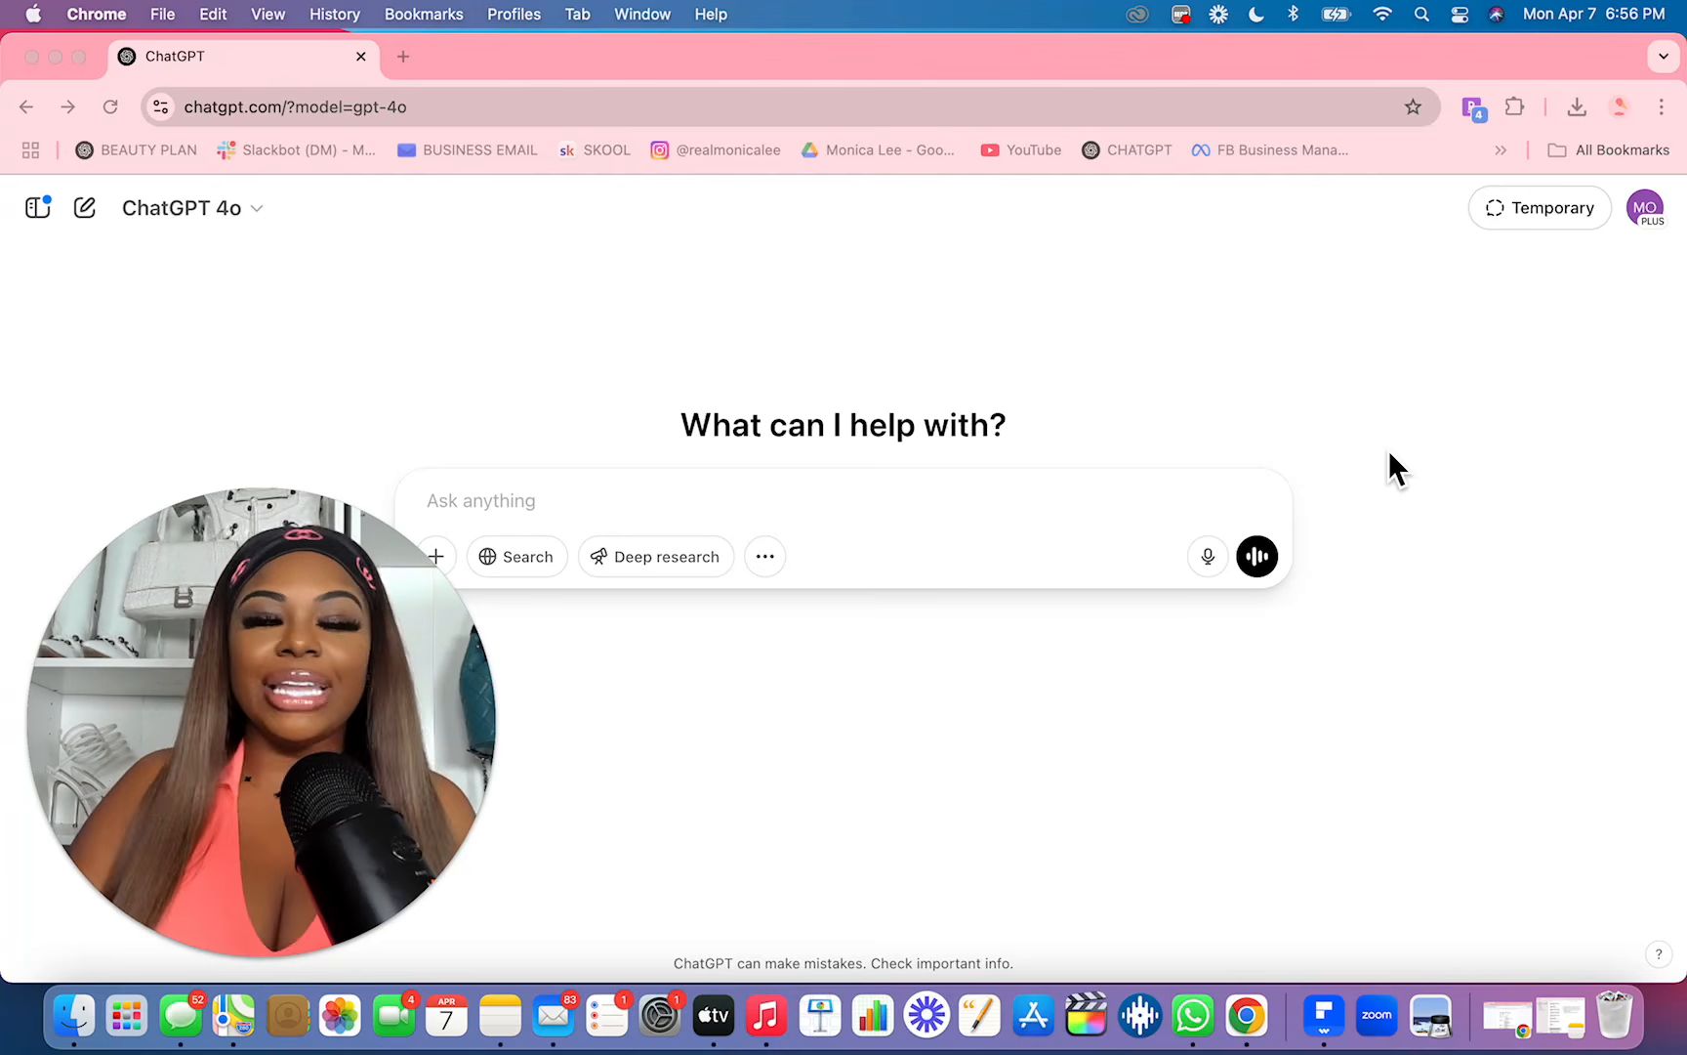
Step: Ask ChatGPT for a feminine, fun and flirty self-care, self-love and leveling-up ebook title, description and table of contents, and read the response
drag(324, 821, 1594, 272)
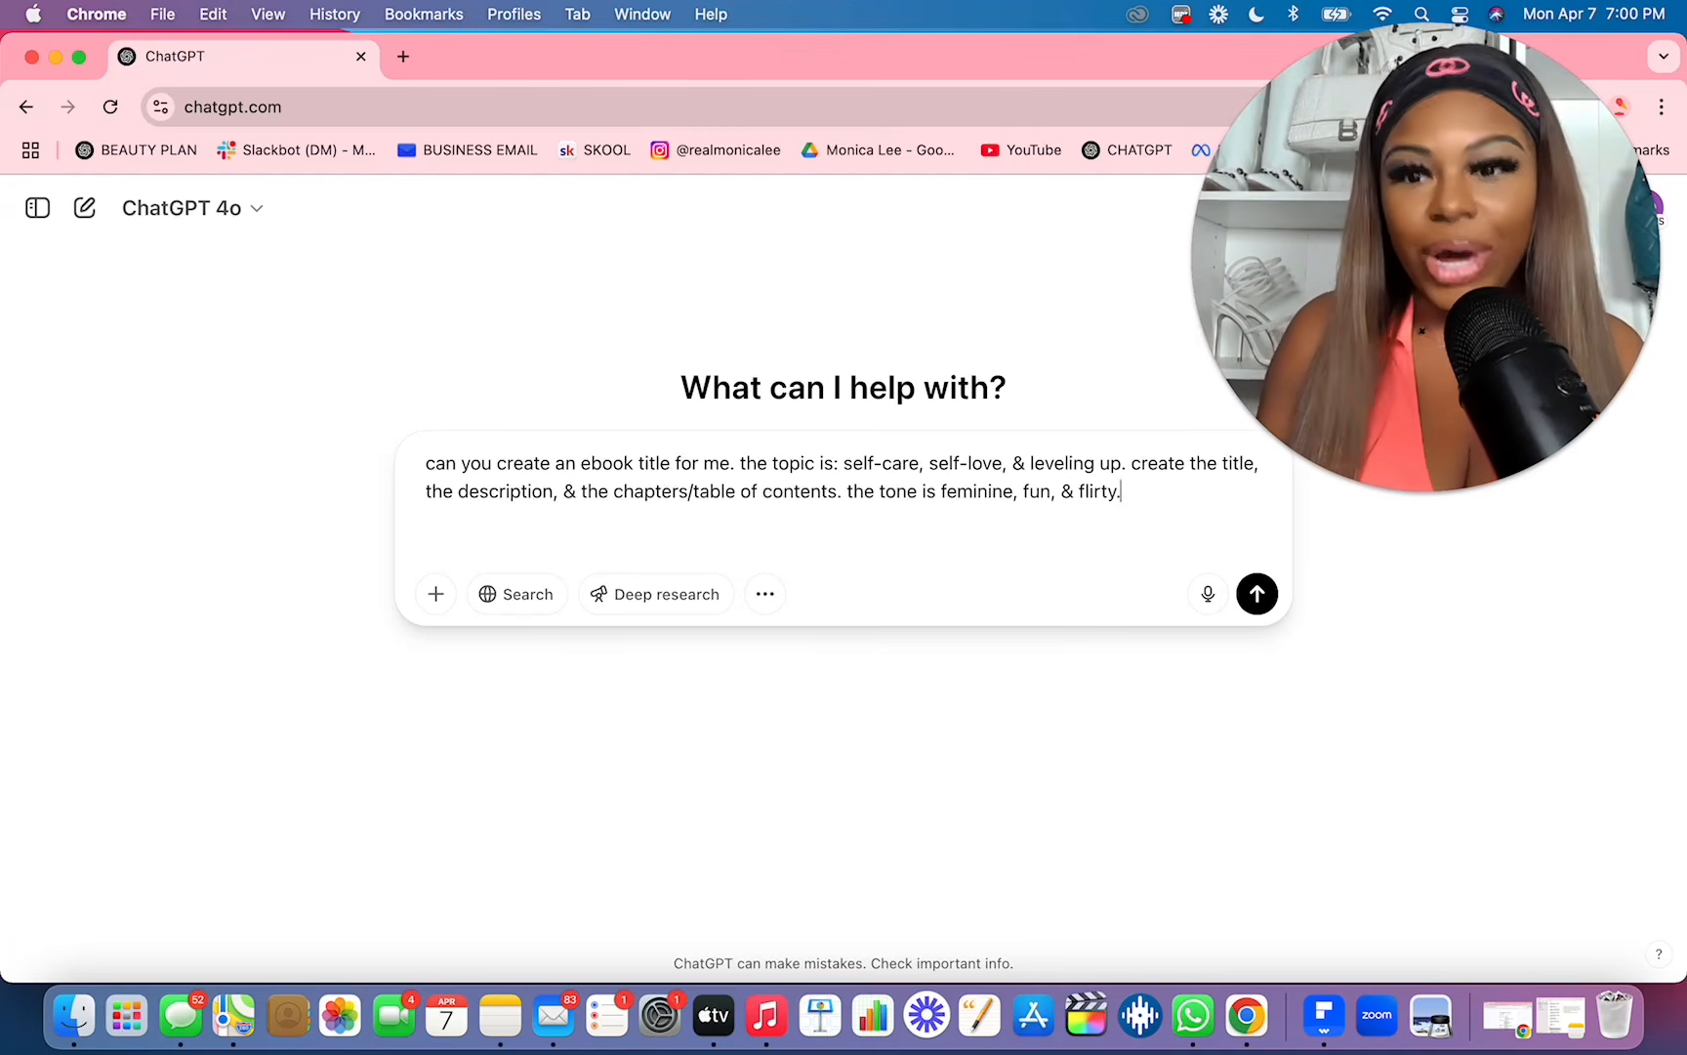
key(Return)
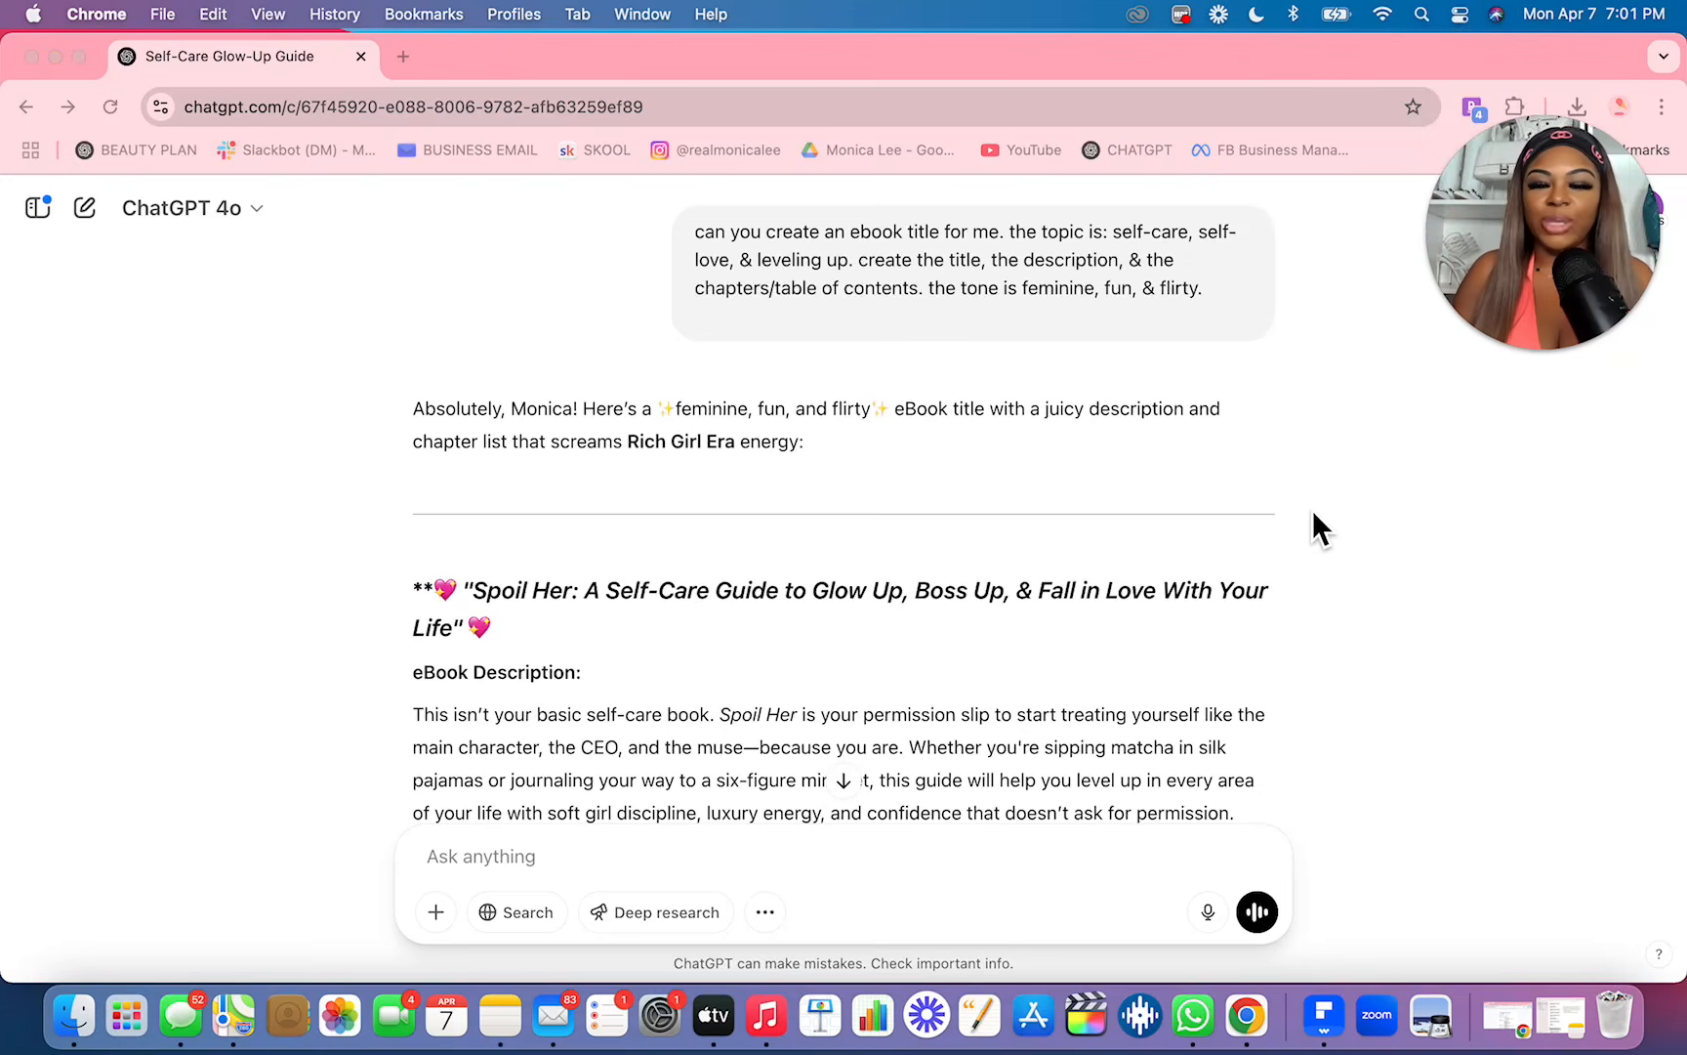
scroll(1313, 512, down, 5)
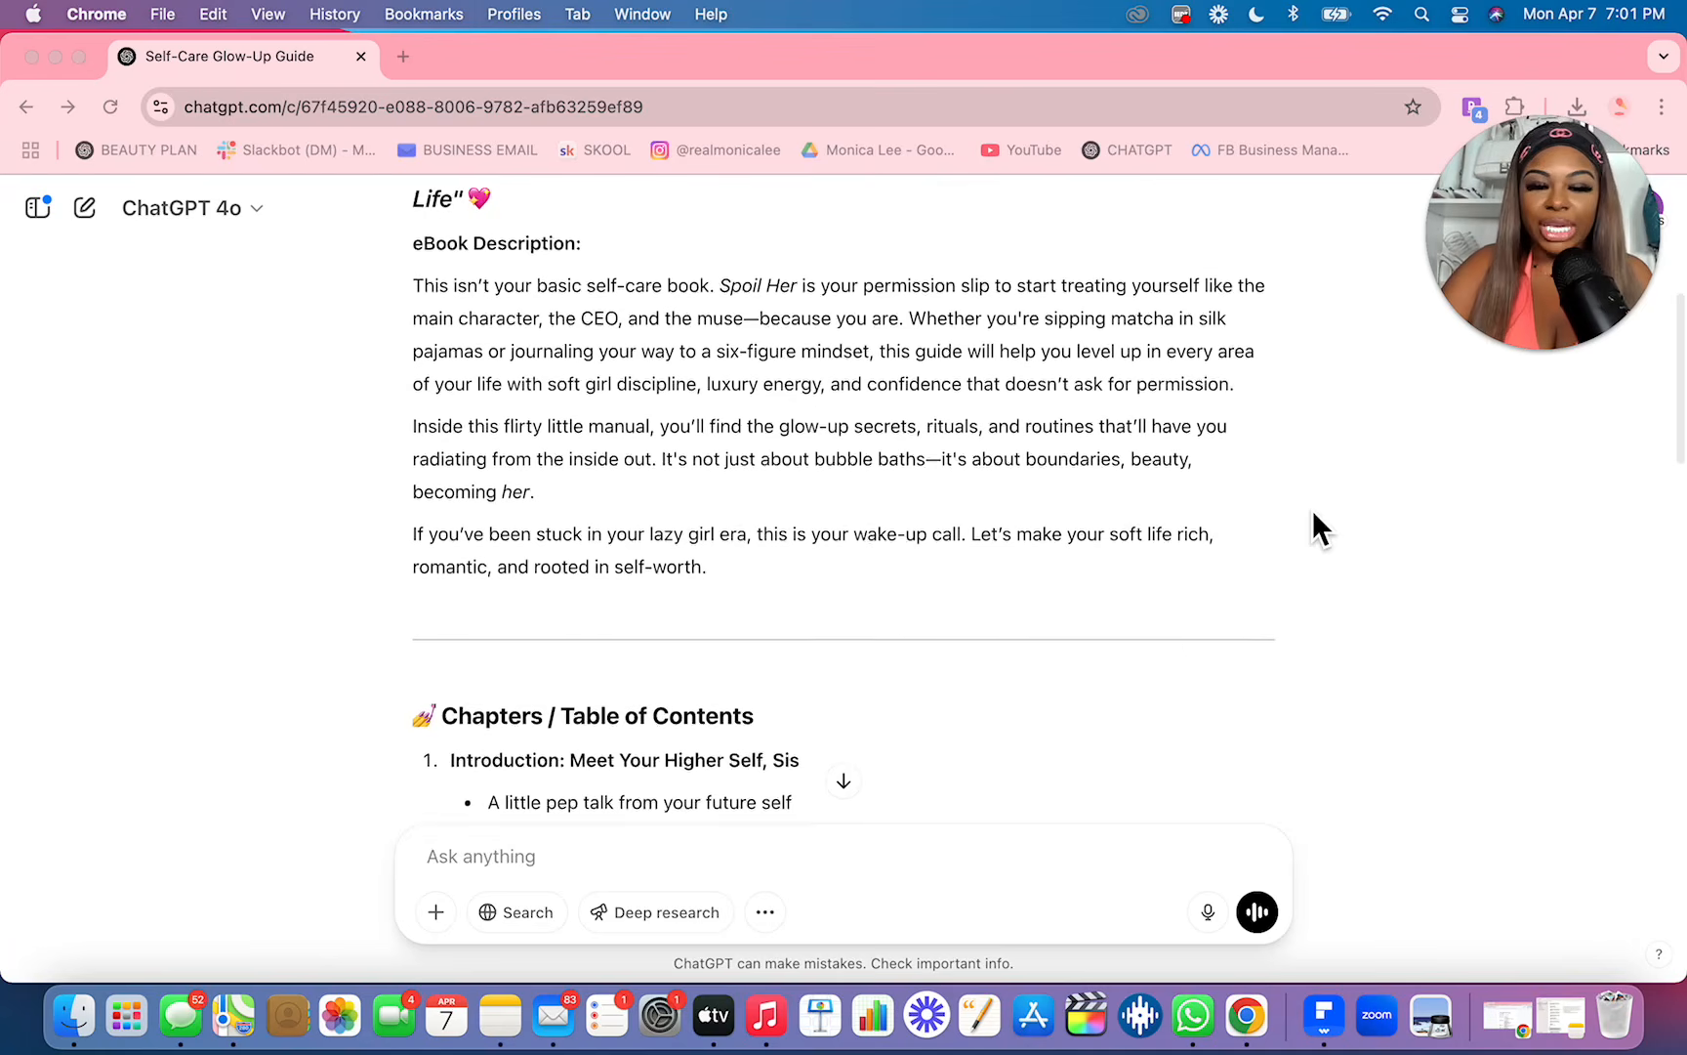
scroll(1157, 599, down, 2)
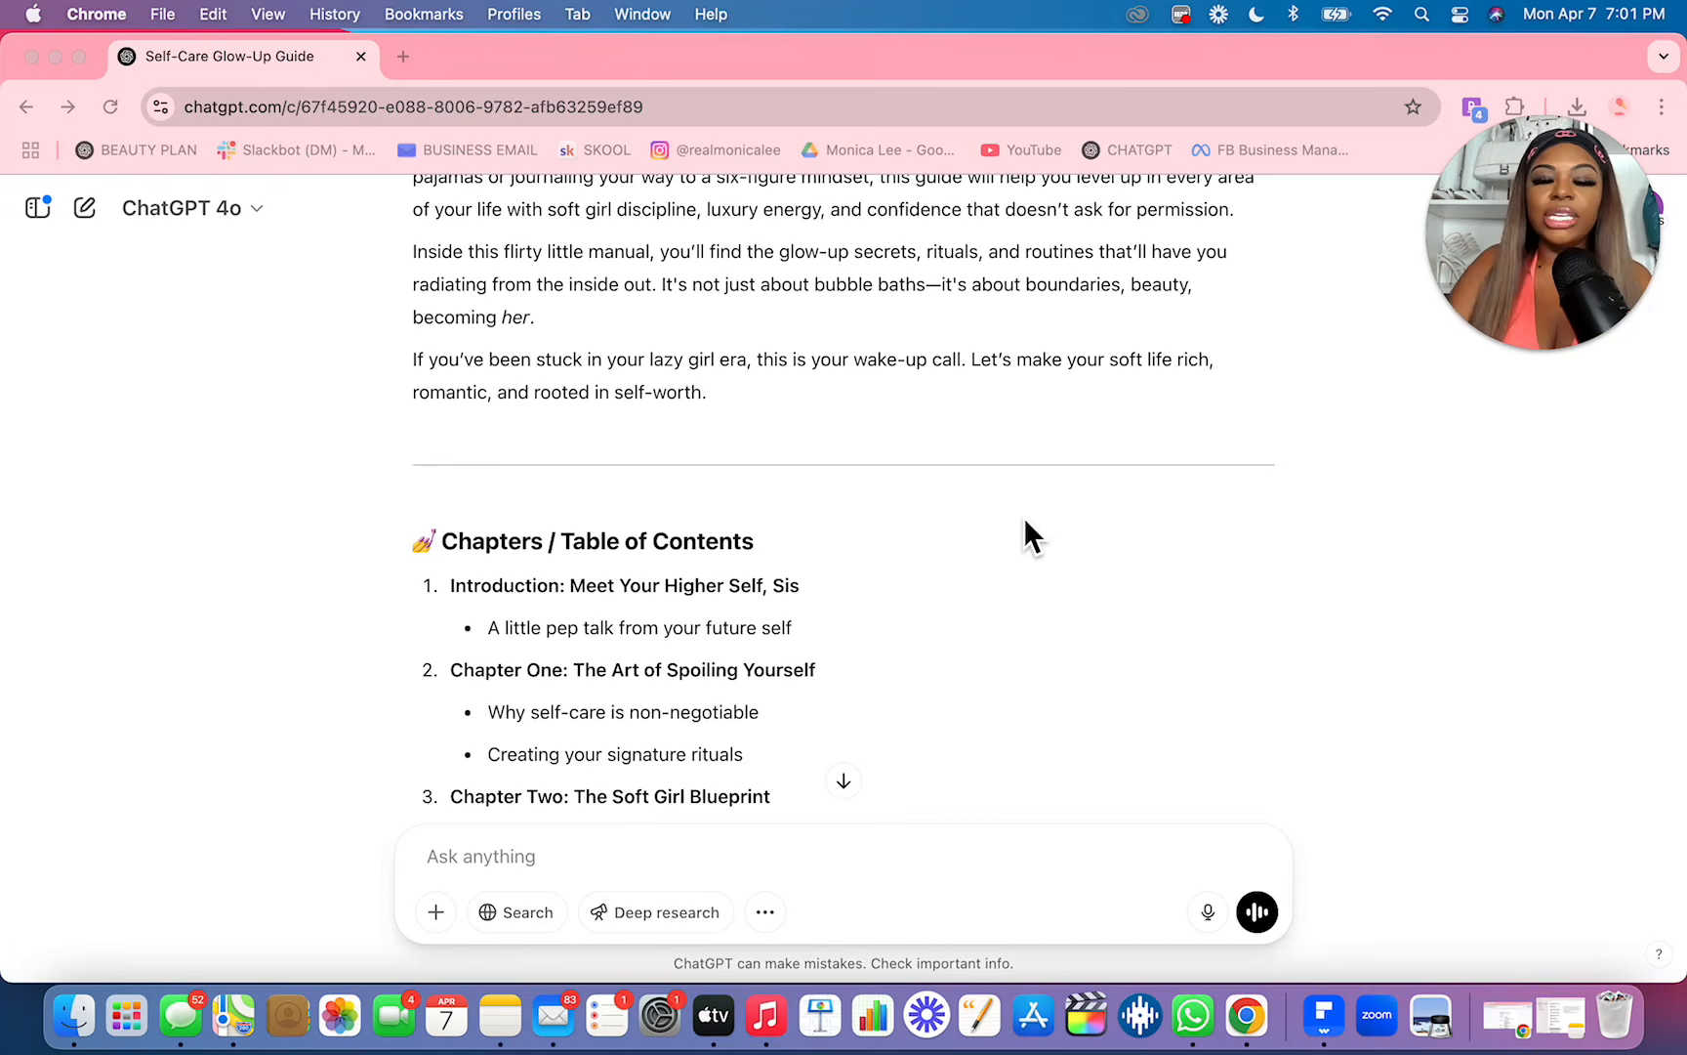
scroll(639, 559, down, 15)
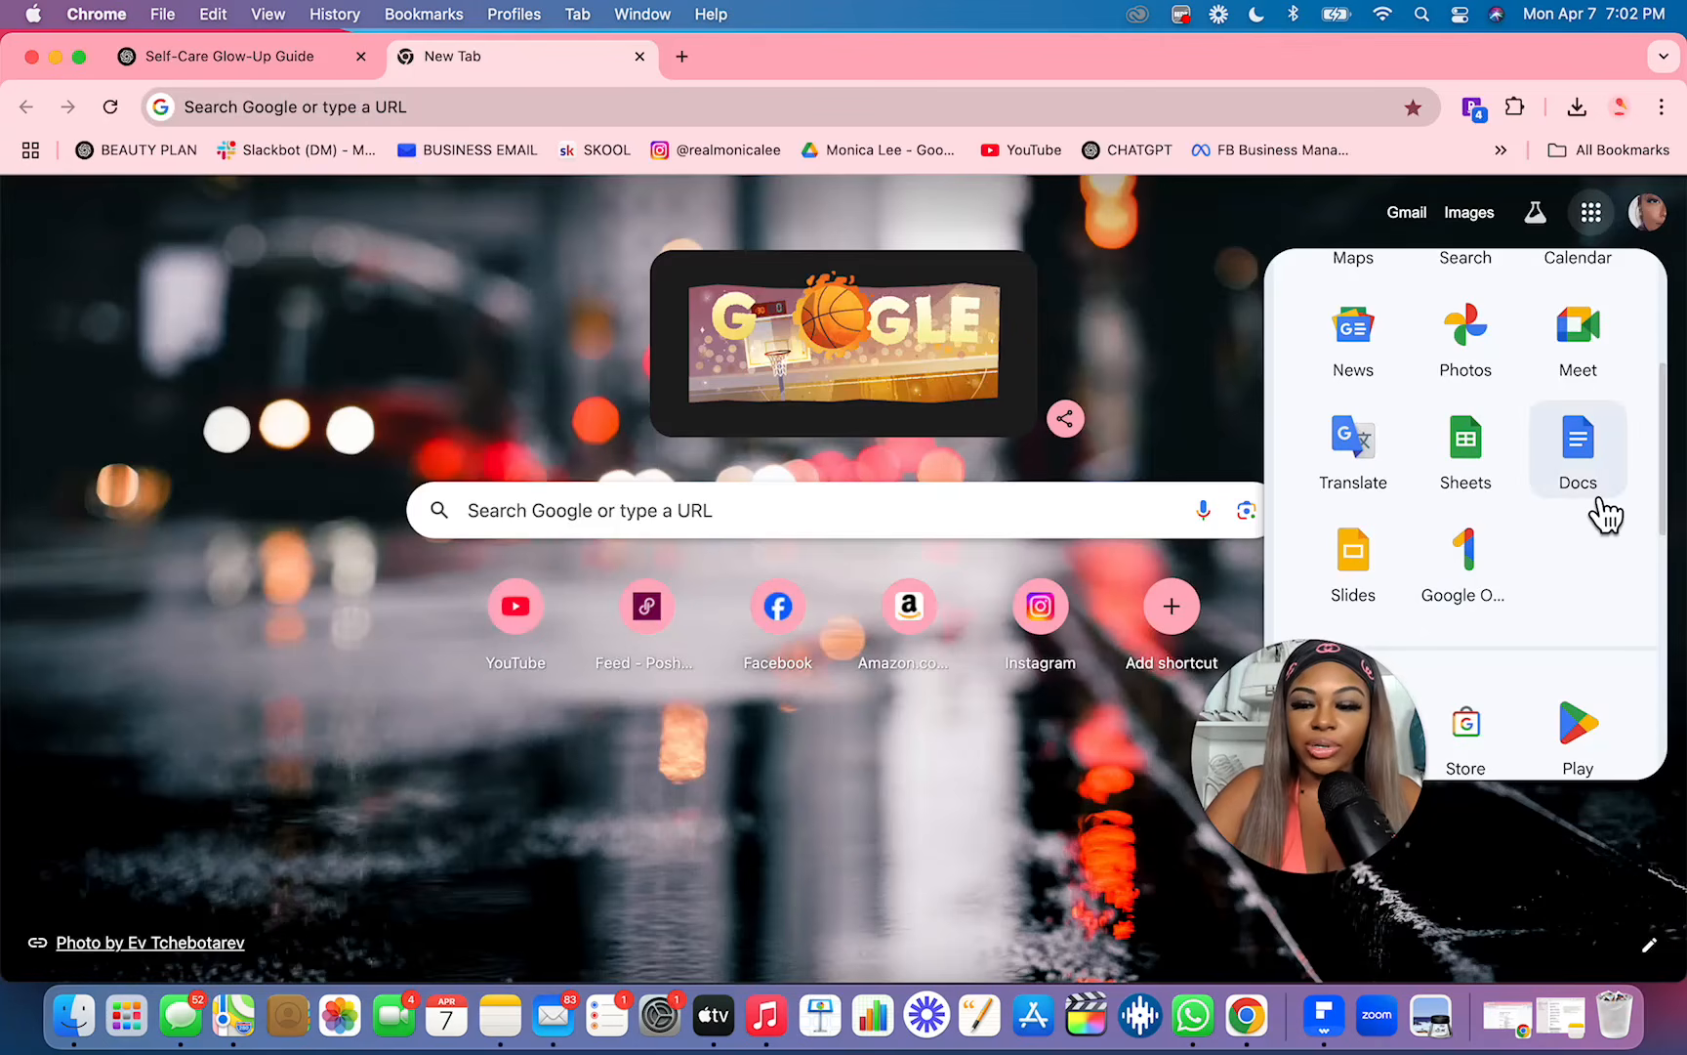
Step: Create a blank Google Docs document and paste ChatGPT's full ebook outline response into it
click(1604, 513)
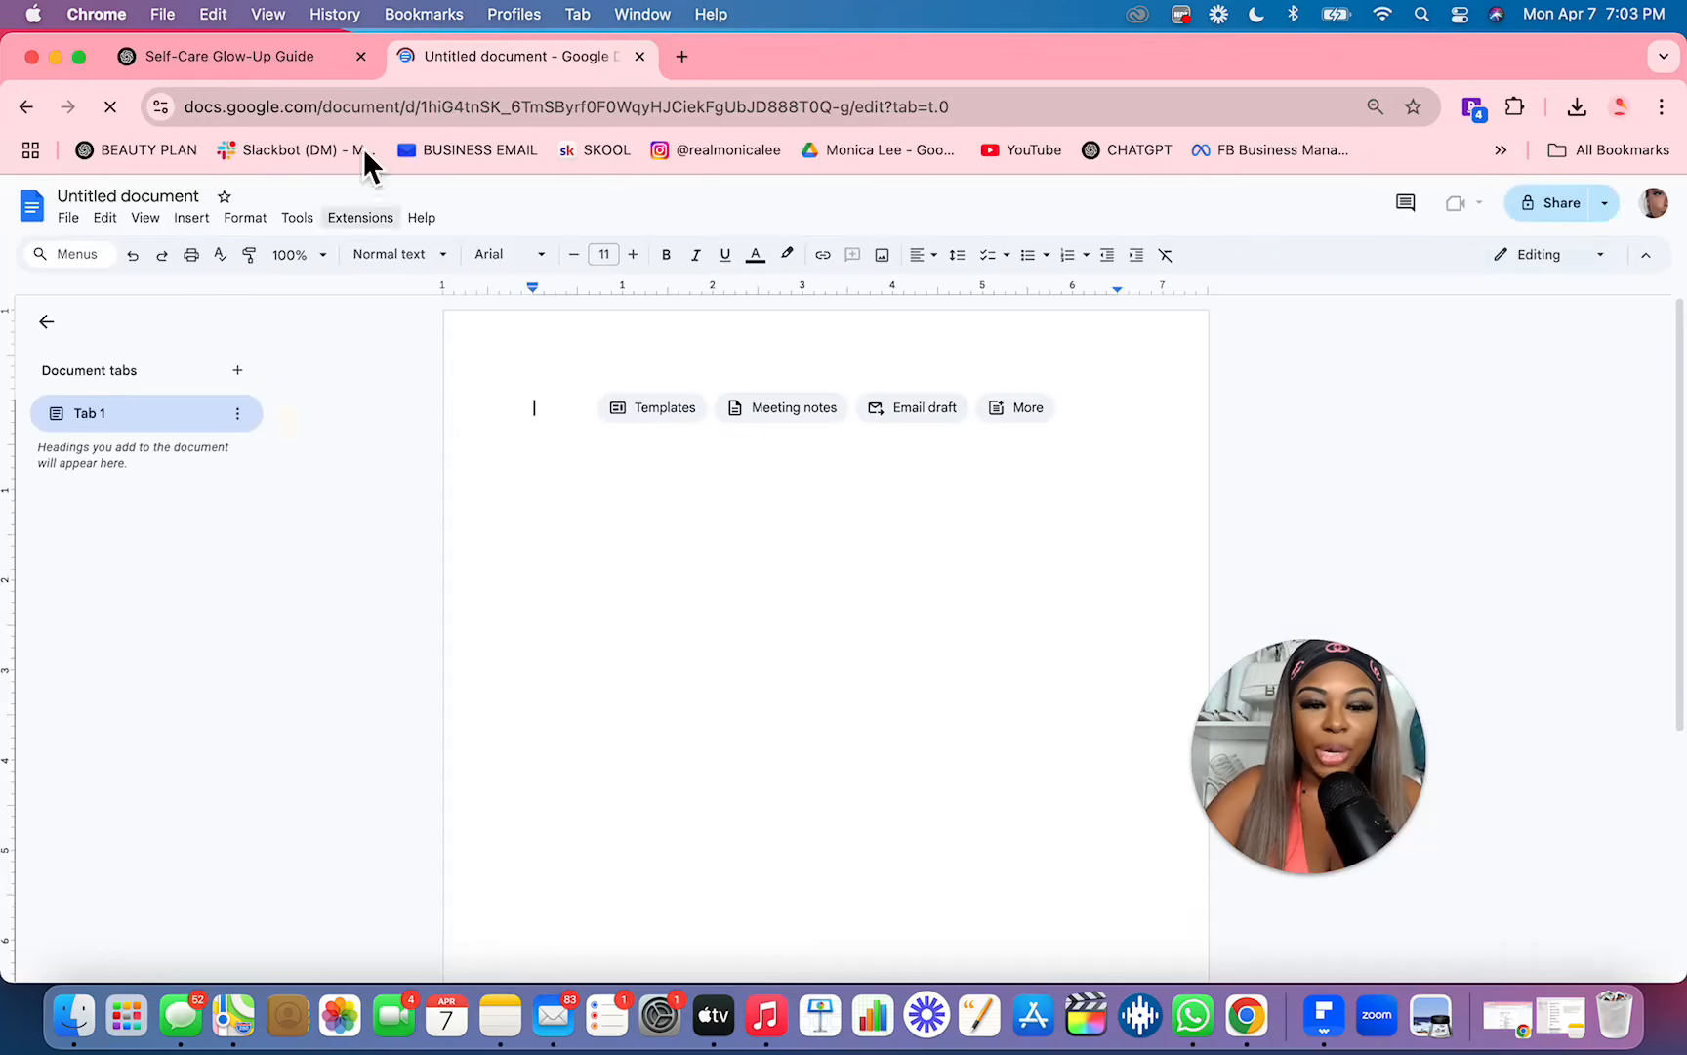
click(264, 70)
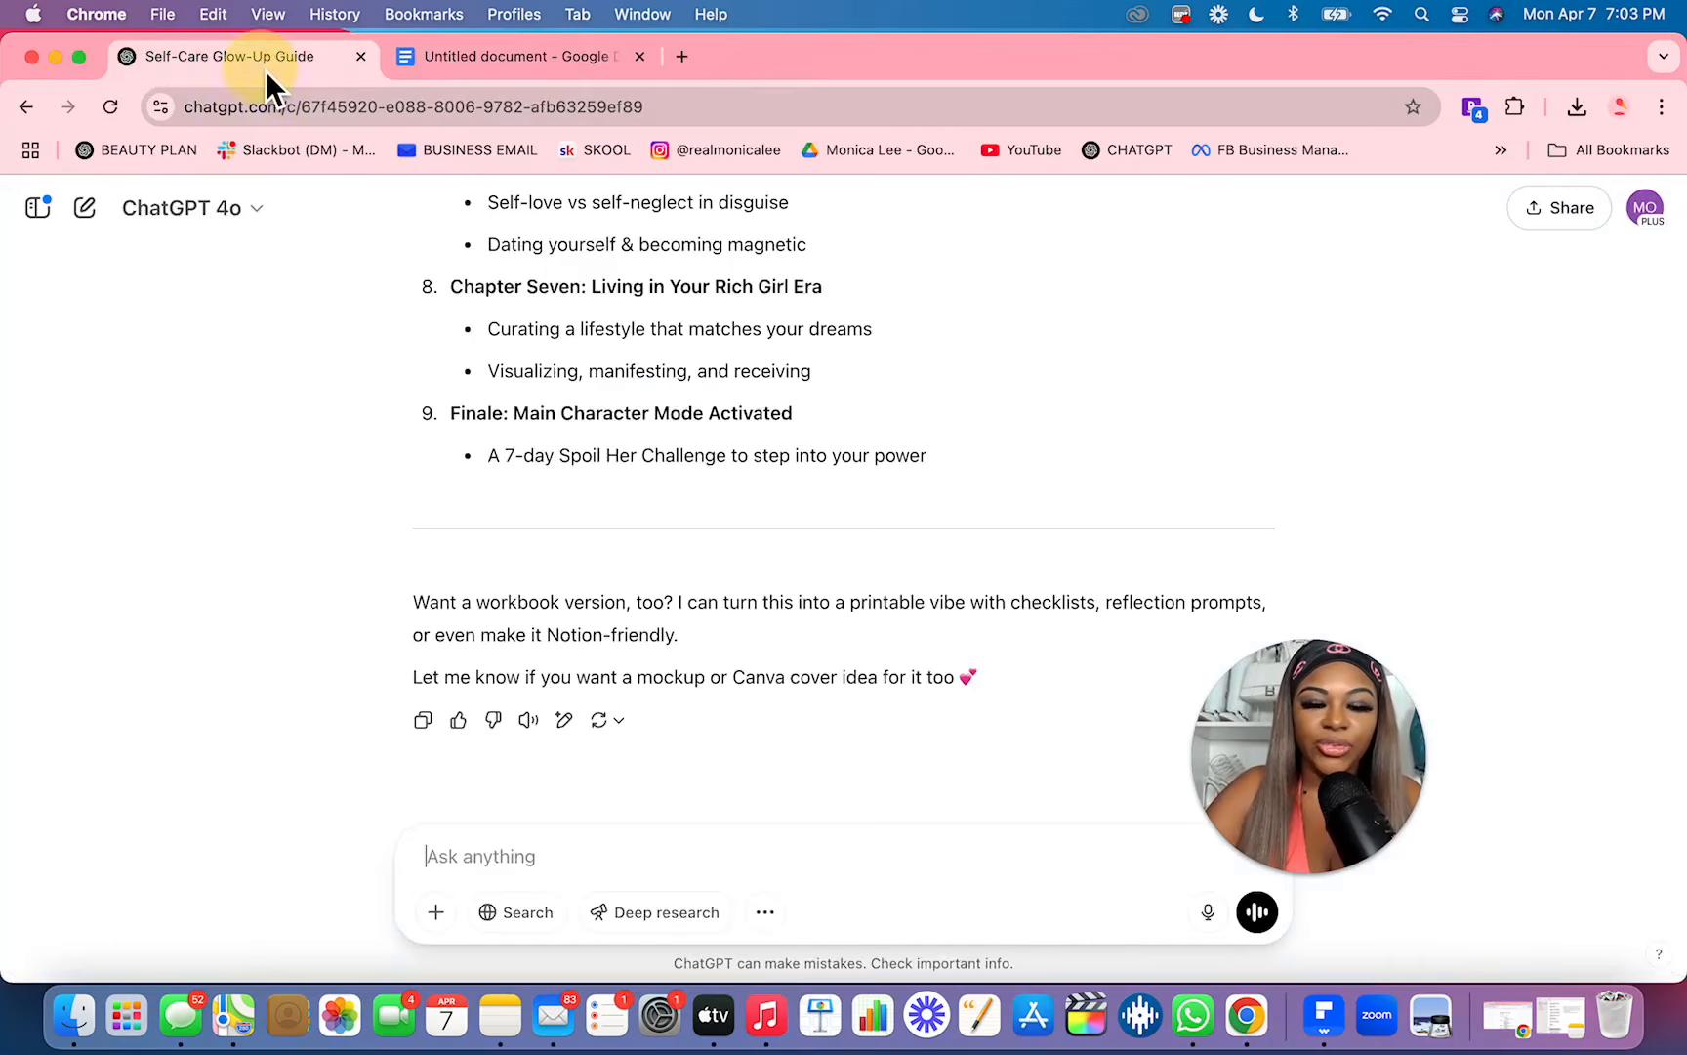
click(423, 719)
click(535, 59)
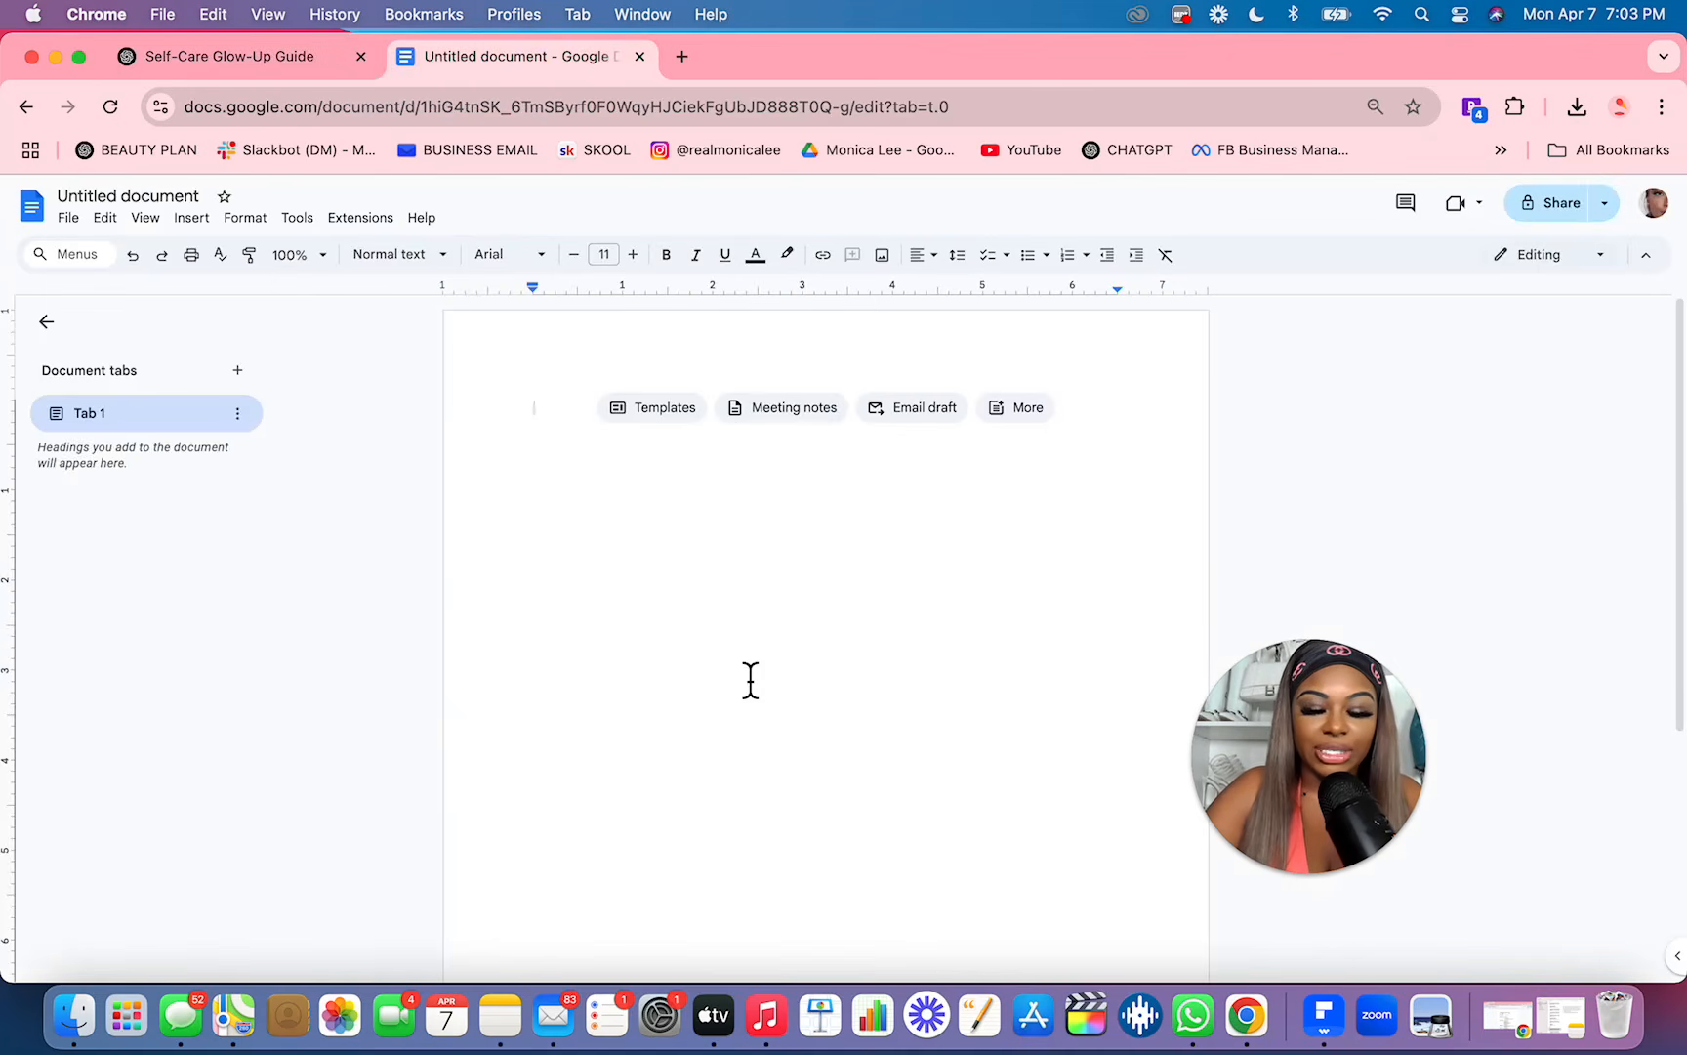
key(super+v)
Step: Delete the chat's closing remarks, the introductory sentence, the top divider and the stray asterisks before the ebook title
drag(967, 891, 532, 843)
key(BackSpace)
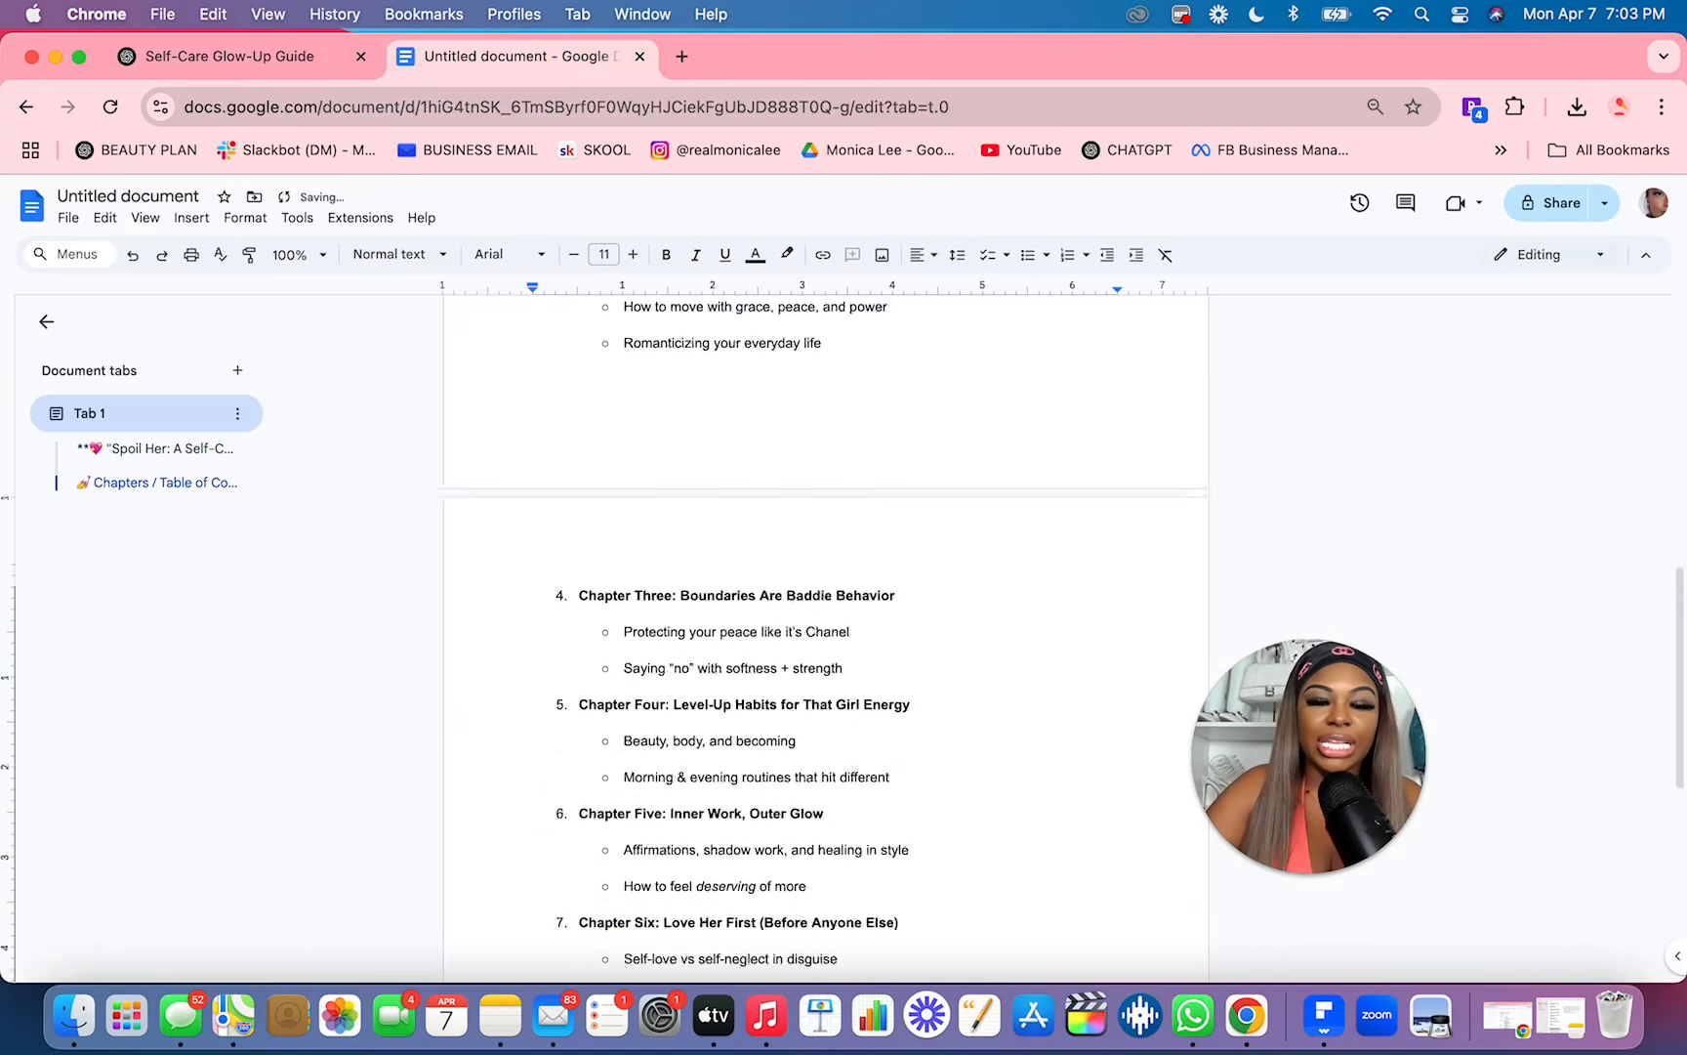
scroll(935, 468, up, 20)
drag(893, 445, 518, 422)
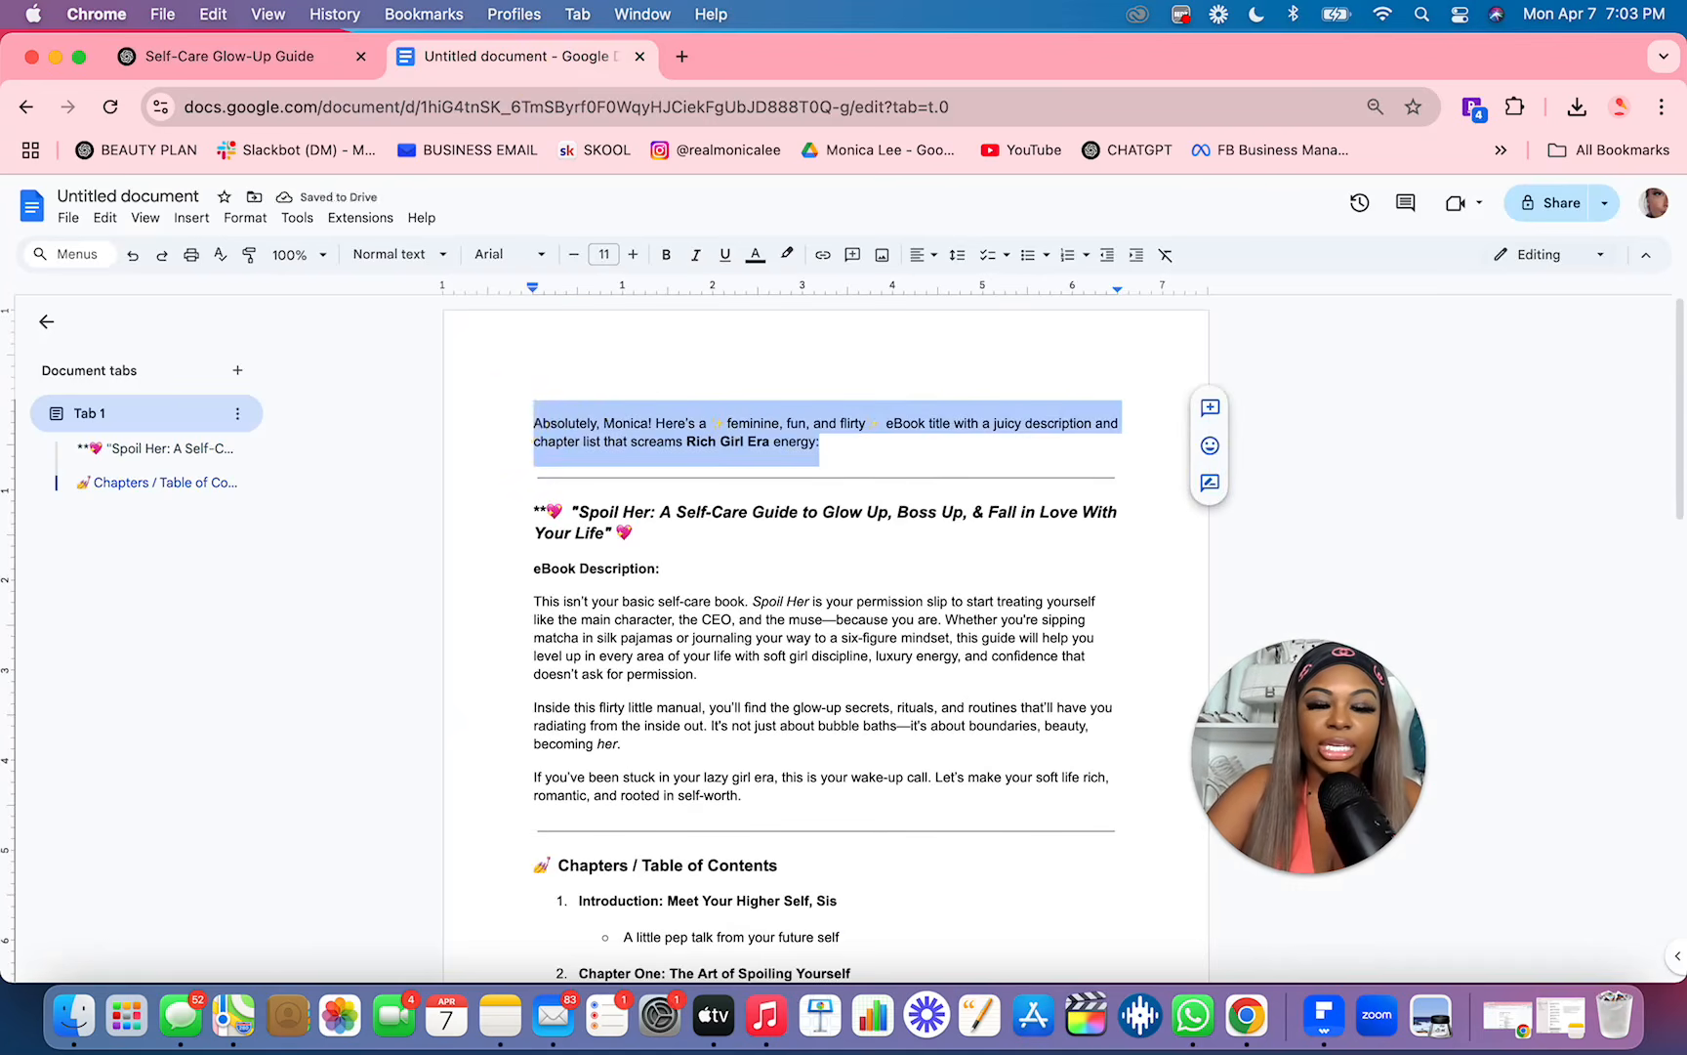
key(BackSpace)
drag(546, 491, 538, 471)
key(BackSpace)
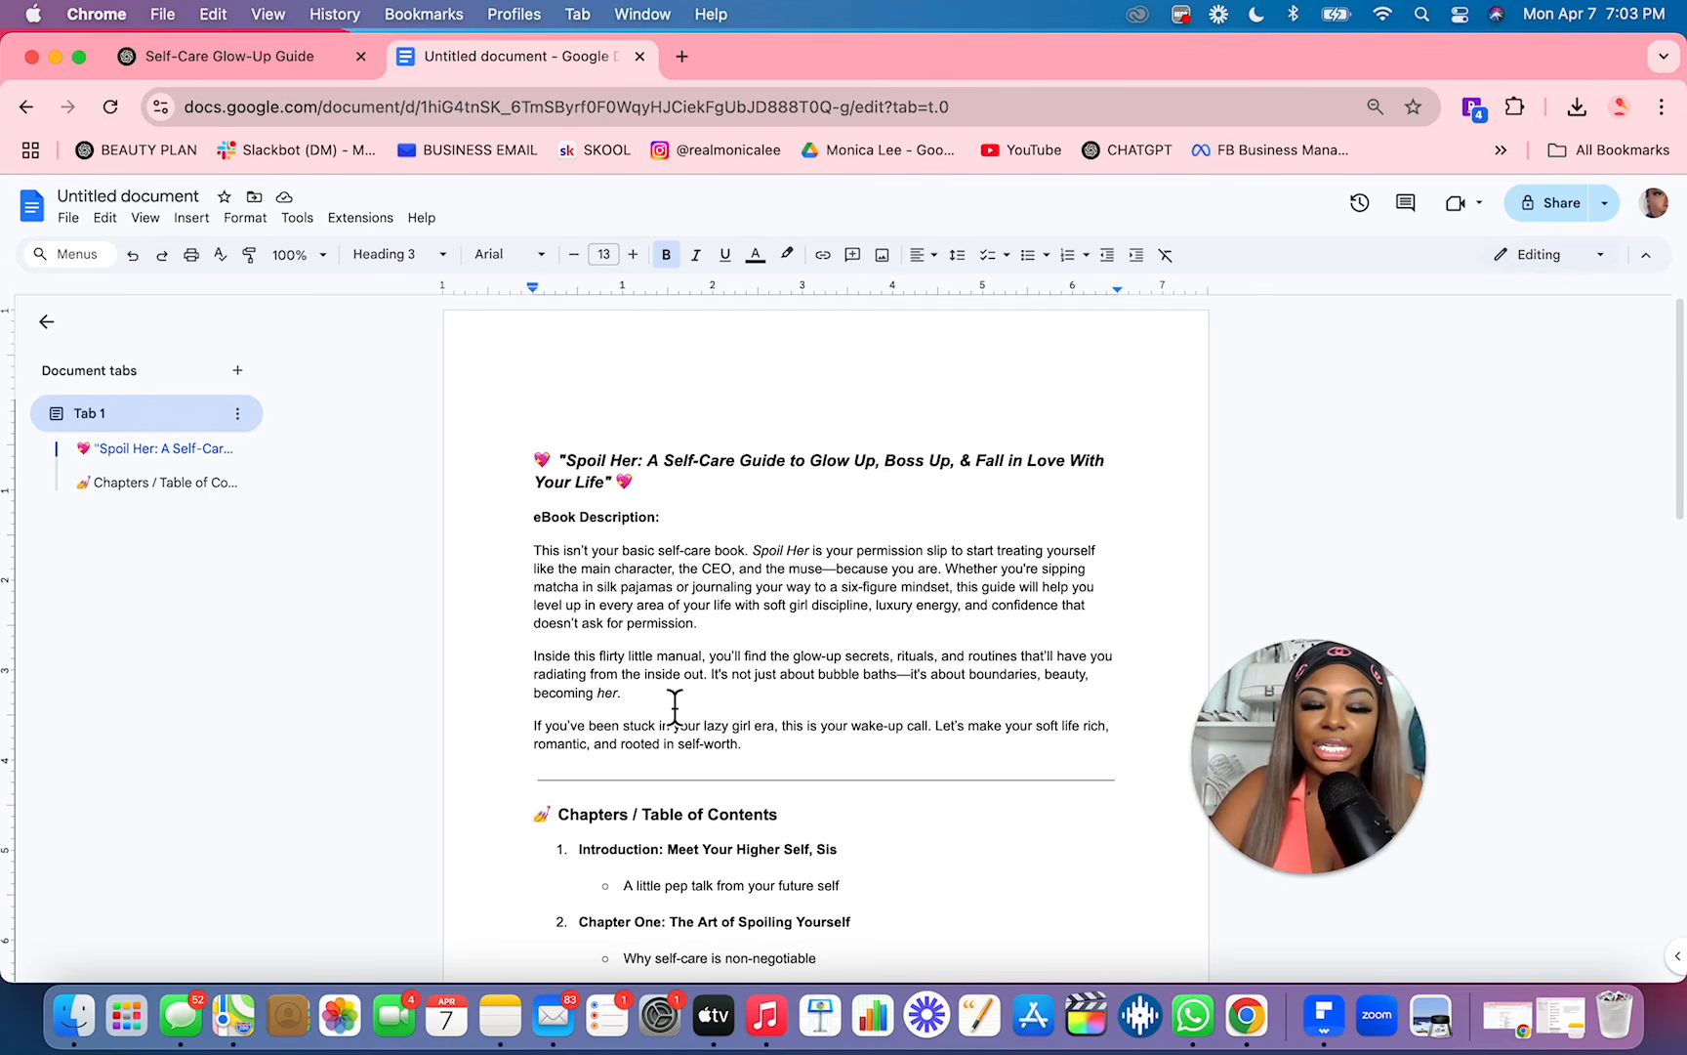
Step: Replace "Spoil Her" in the ebook title heading with "In My Soft Life Era"
scroll(675, 703, down, 15)
scroll(692, 705, up, 15)
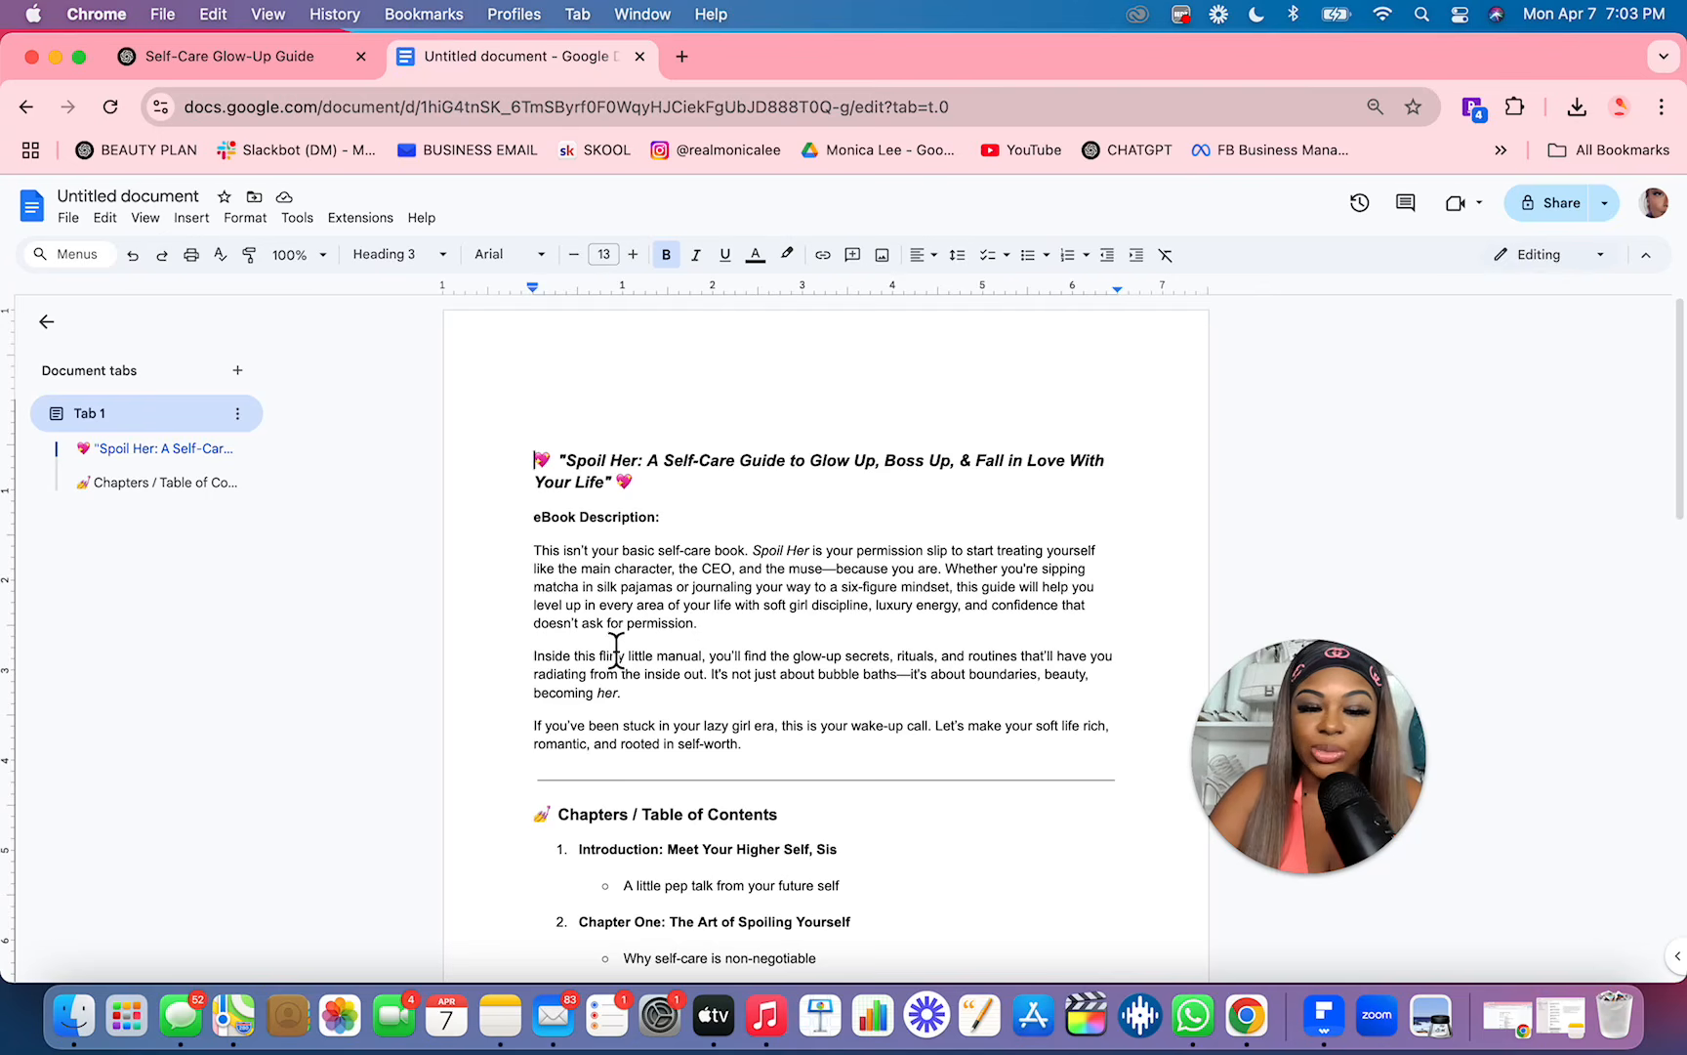
click(639, 460)
key(BackSpace)
key(BackSpace)
key(BackSpace)
key(BackSpace)
key(BackSpace)
key(BackSpace)
key(BackSpace)
key(BackSpace)
key(BackSpace)
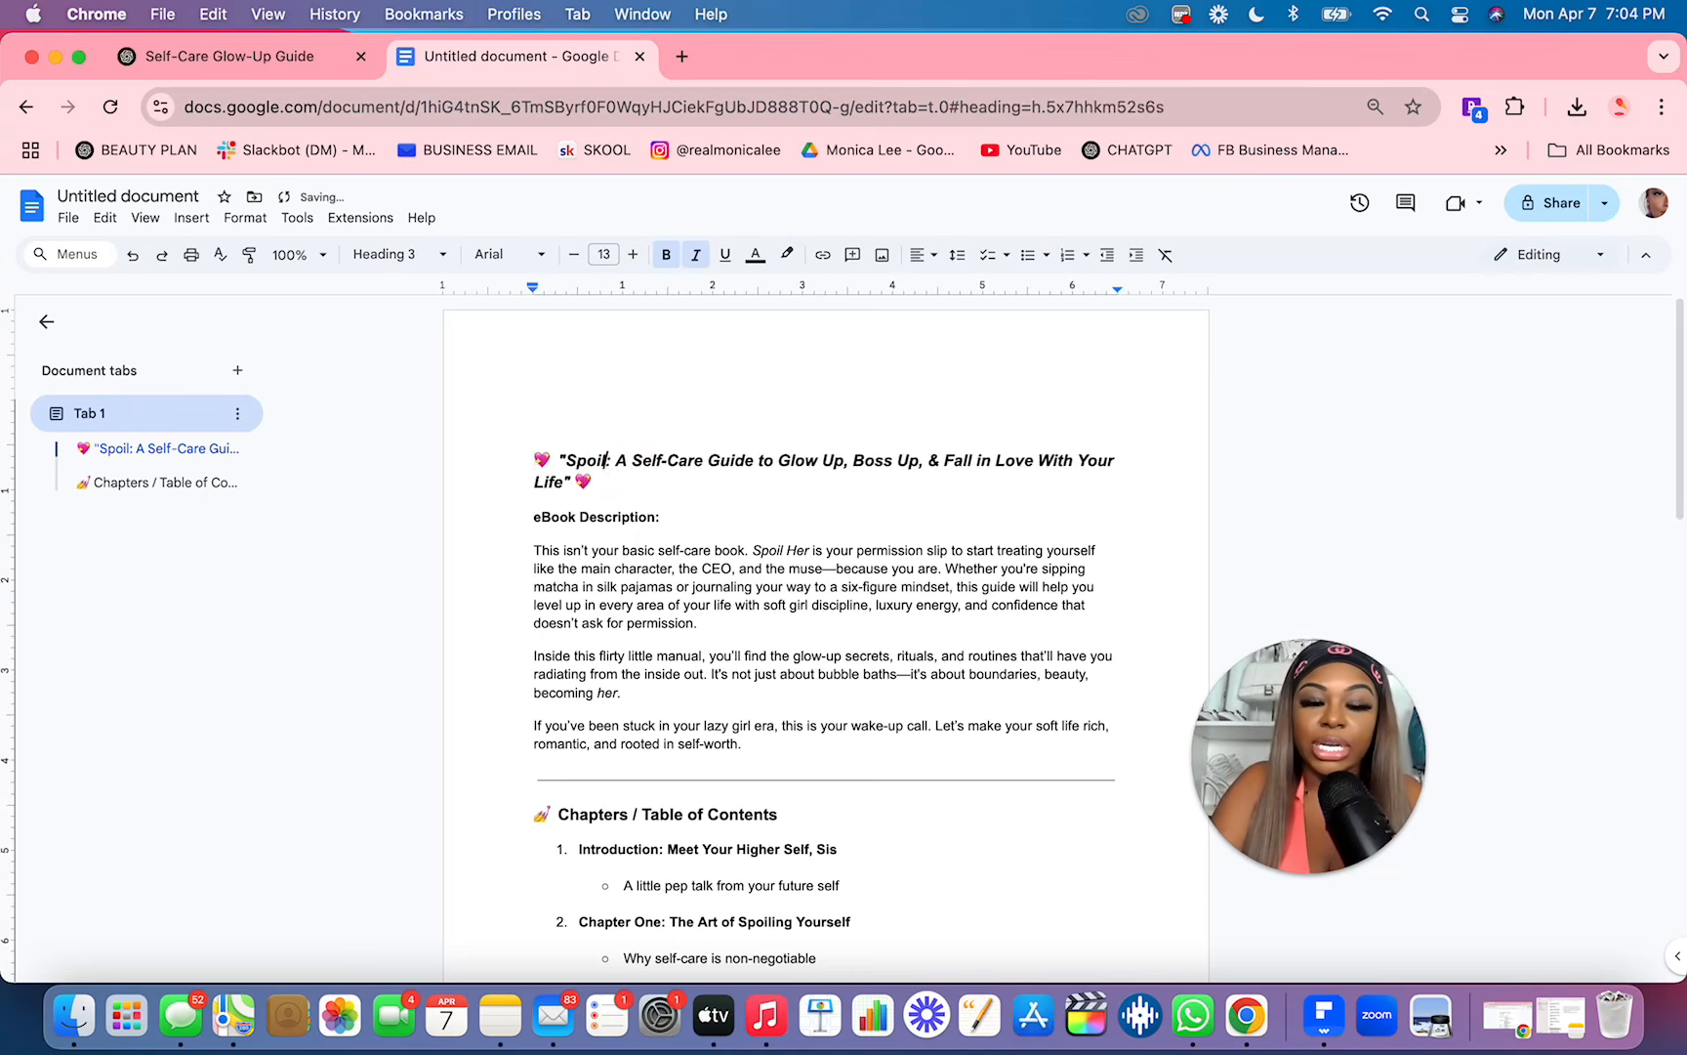
text(In My Soft)
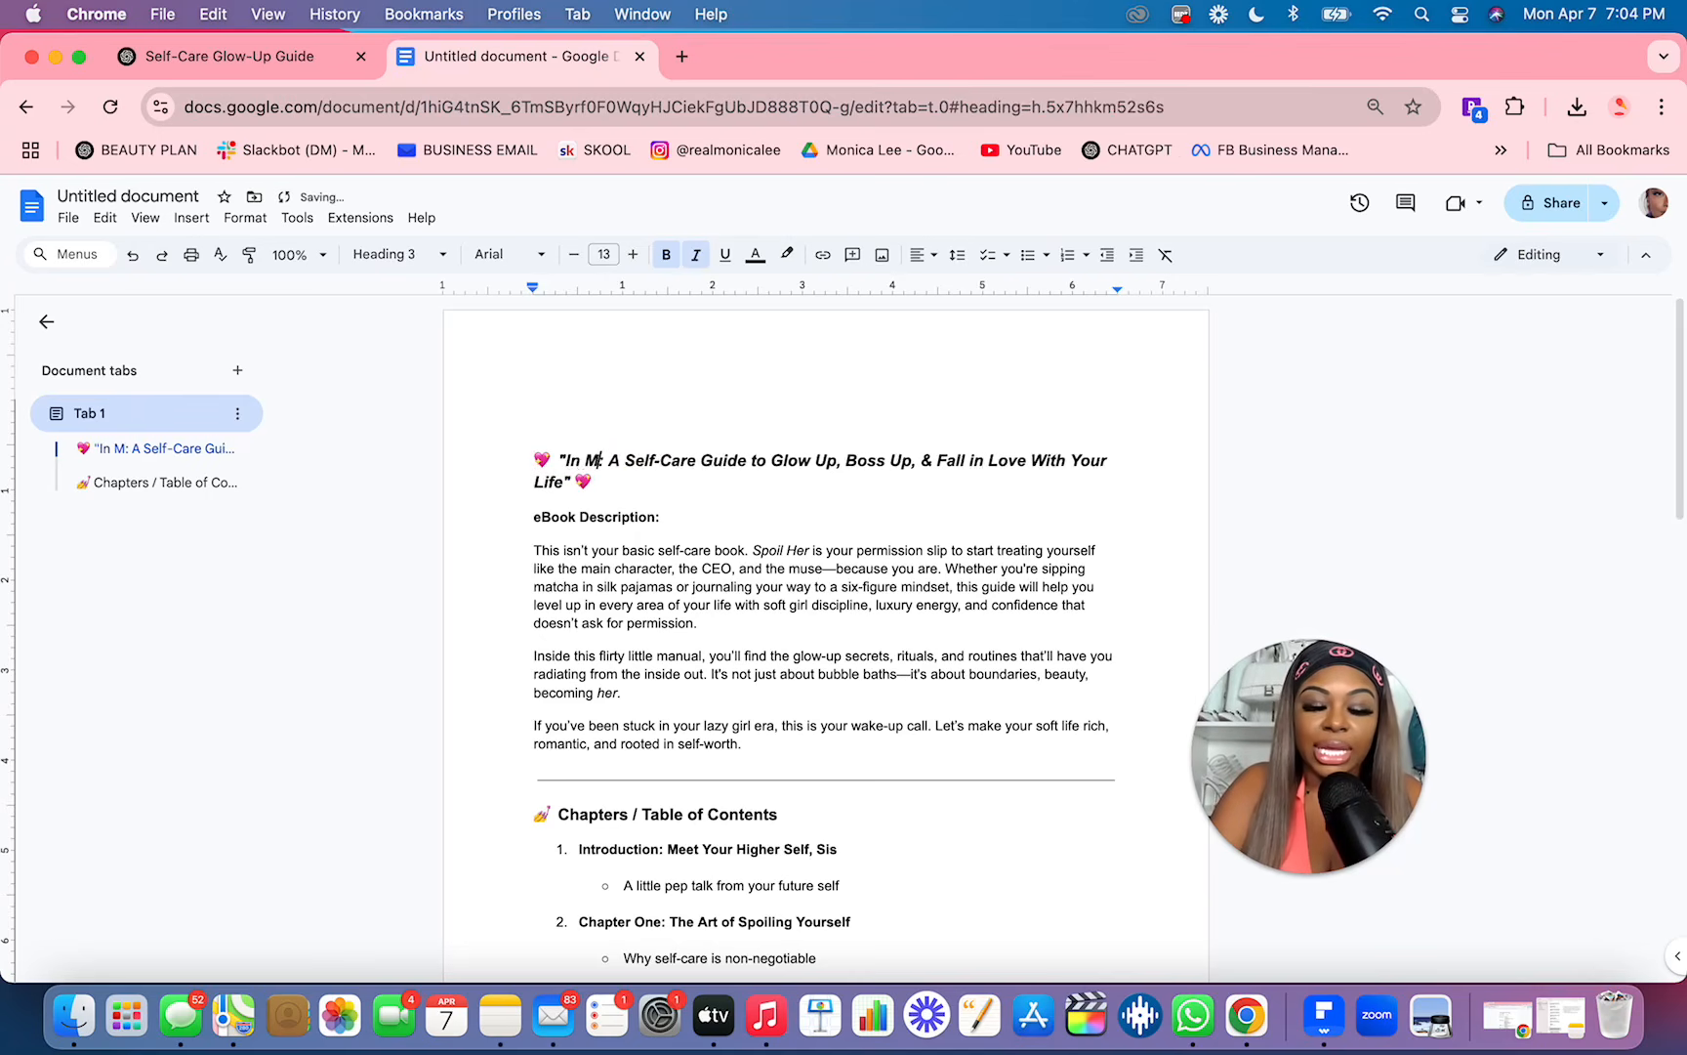
text( Life Er)
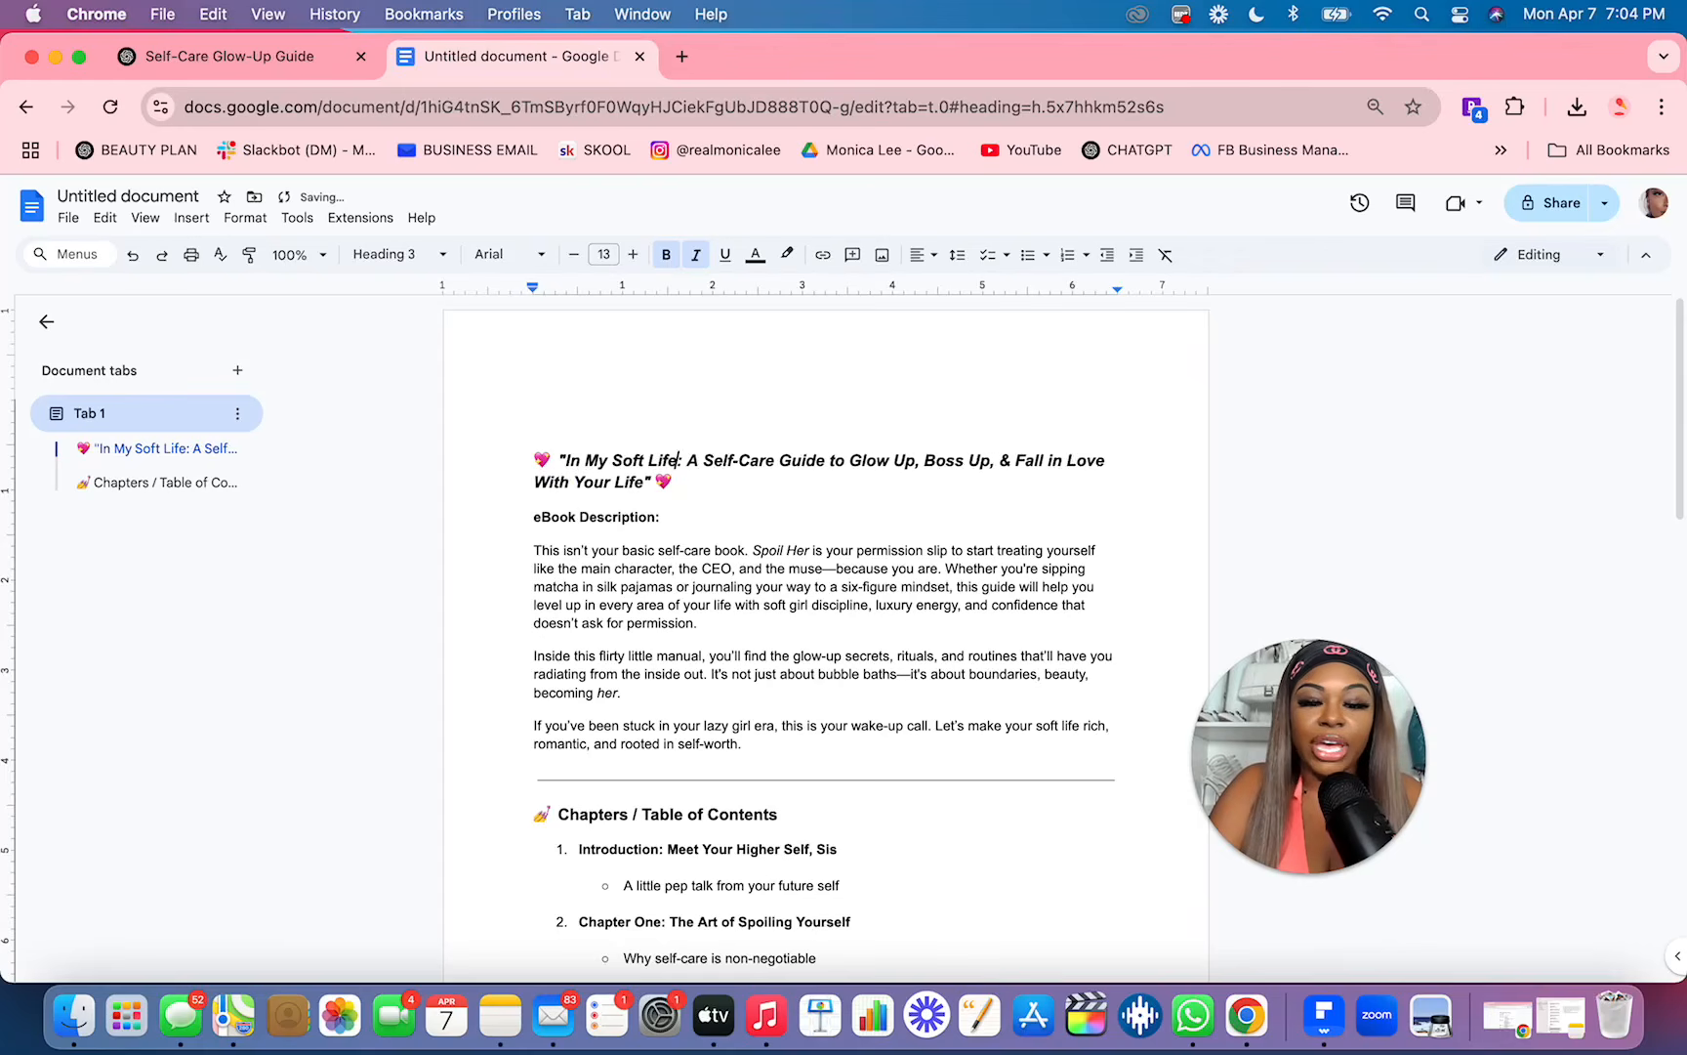
text(a)
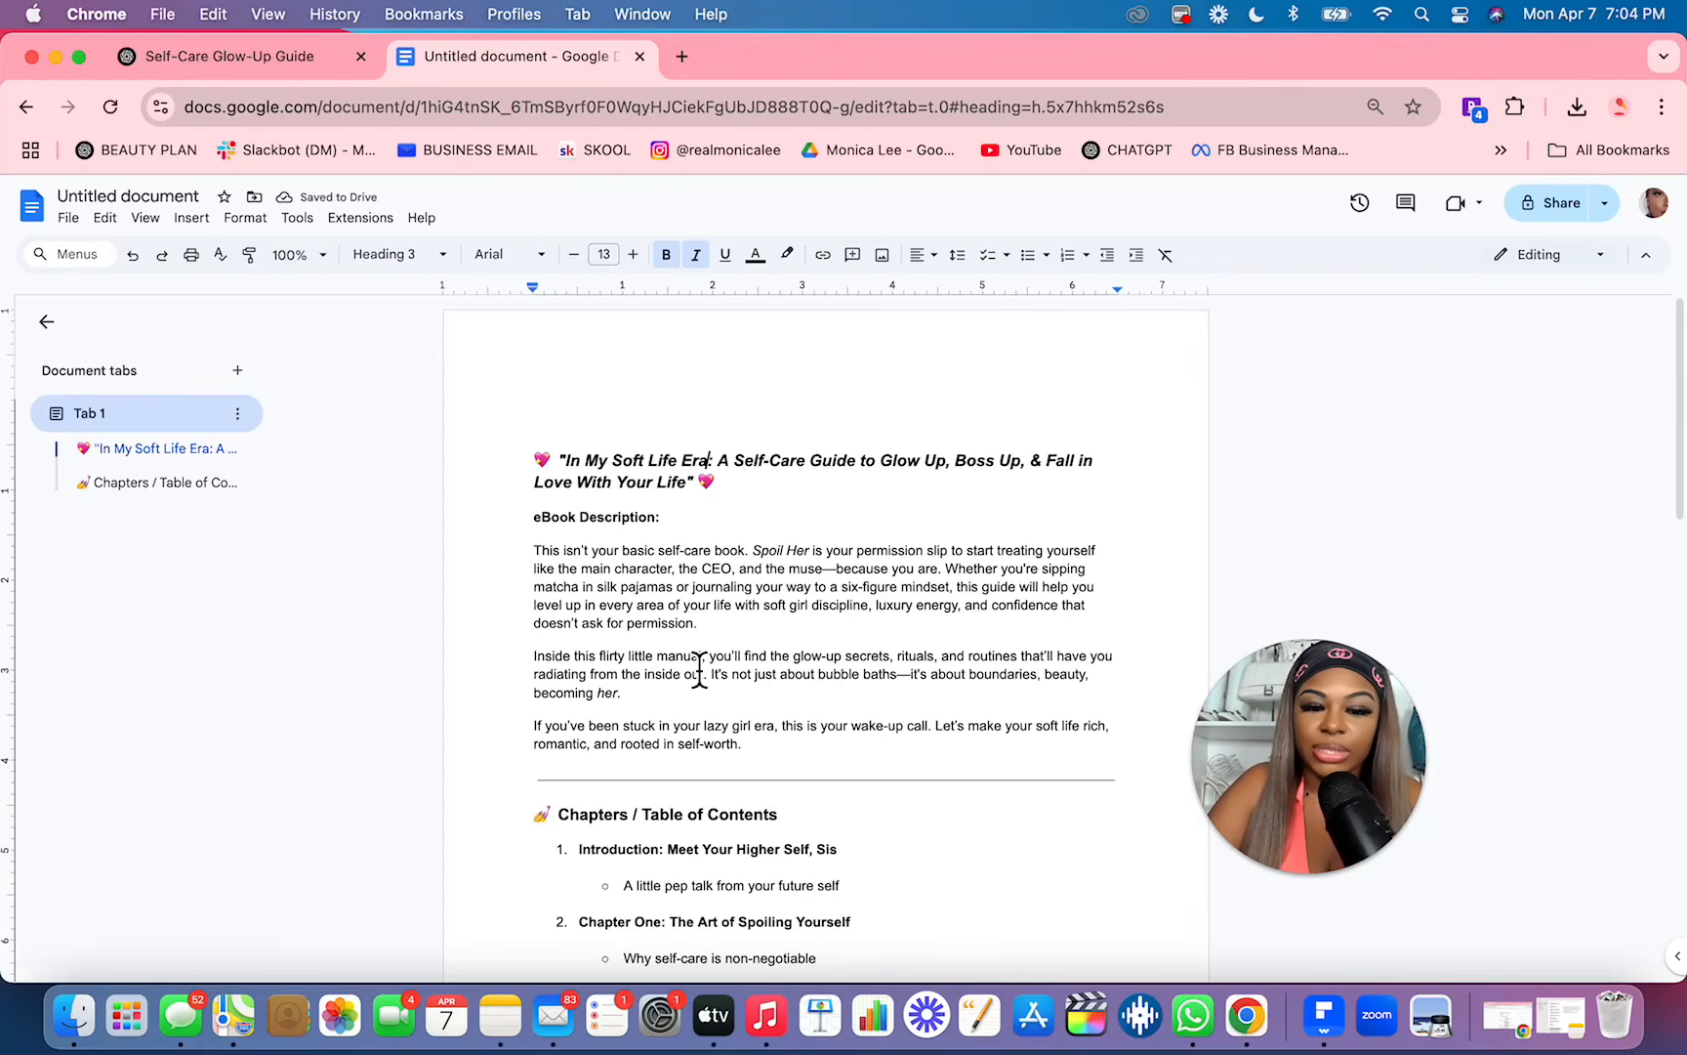
Step: Switch back to ChatGPT and ask it to write out chapter 1 of the ebook first
scroll(699, 671, down, 5)
scroll(699, 671, up, 5)
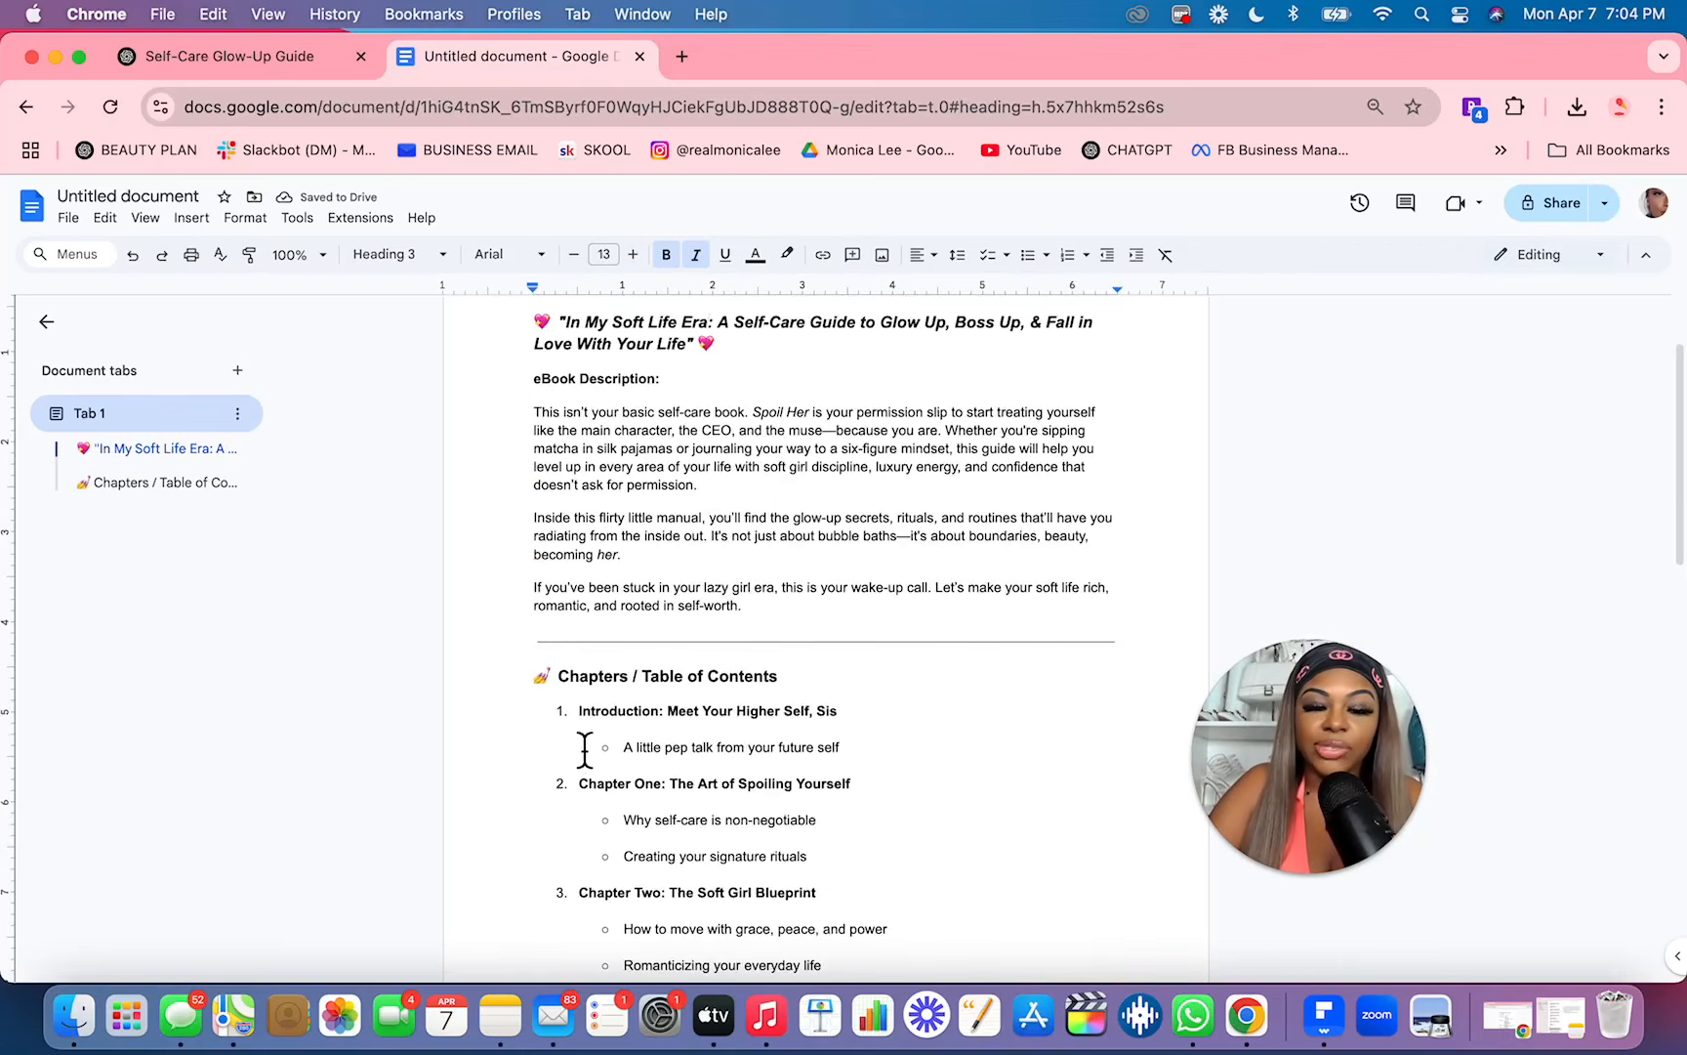
key(ctrl+shift+Tab)
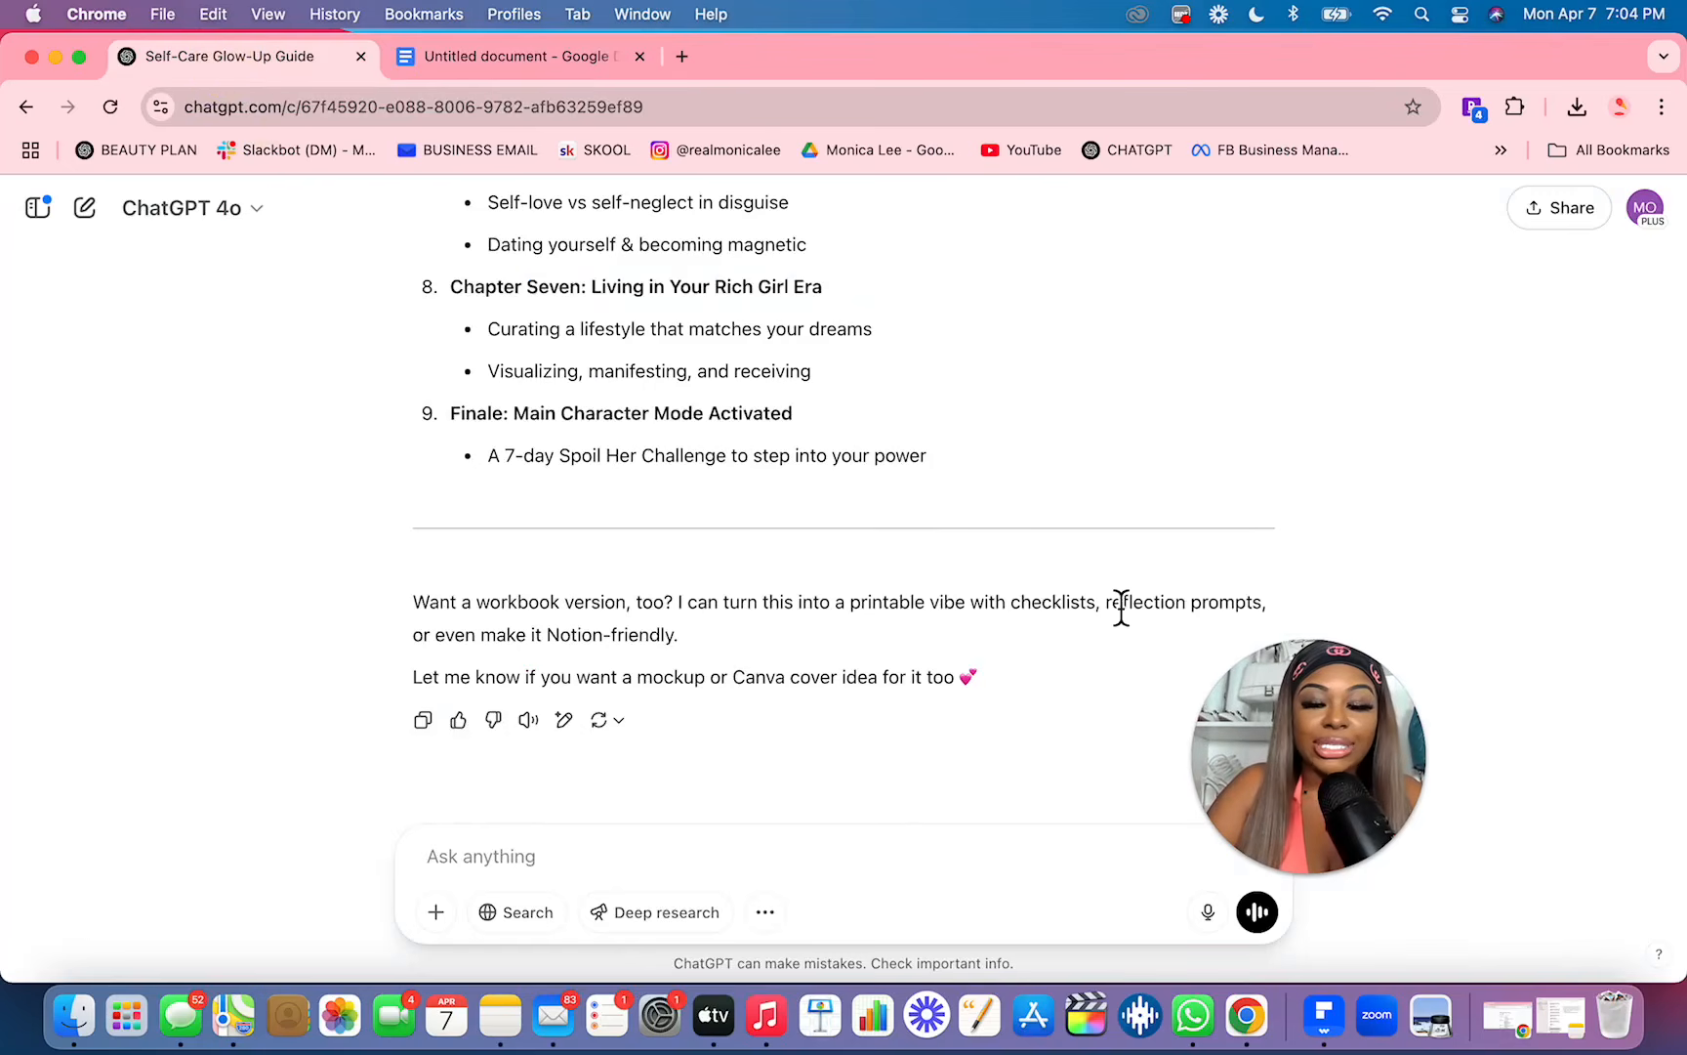
click(836, 861)
text(ok )
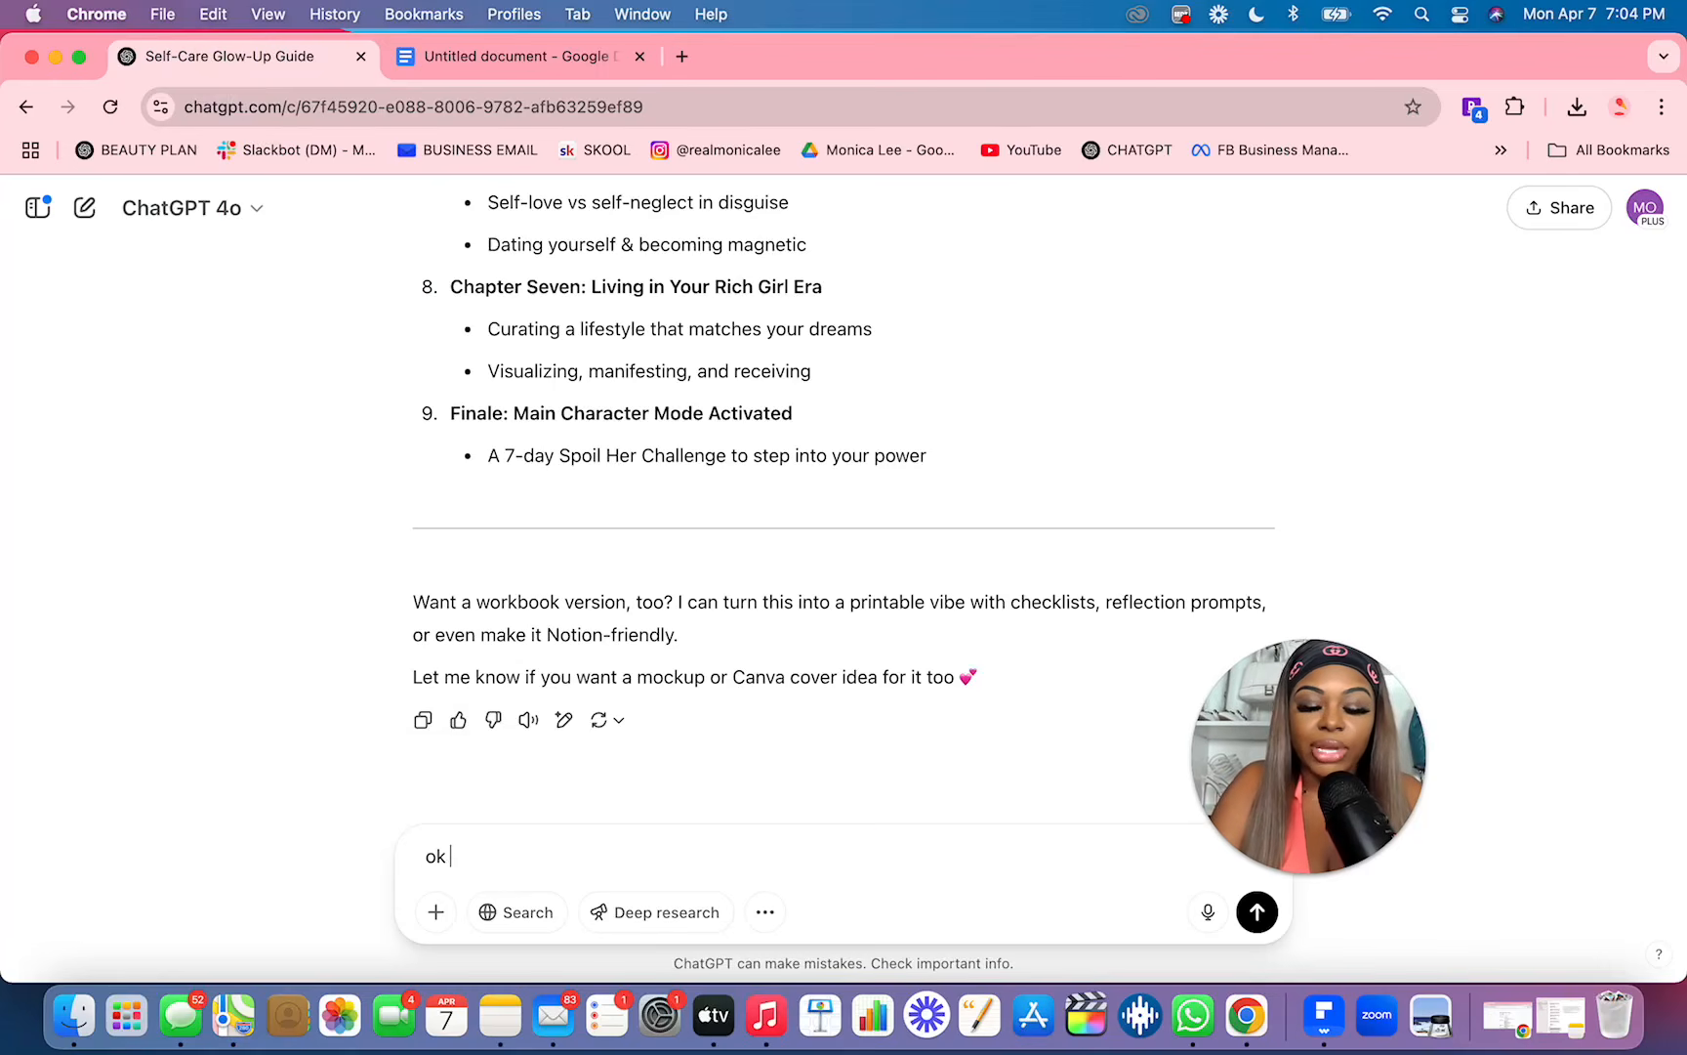
text(now let's w)
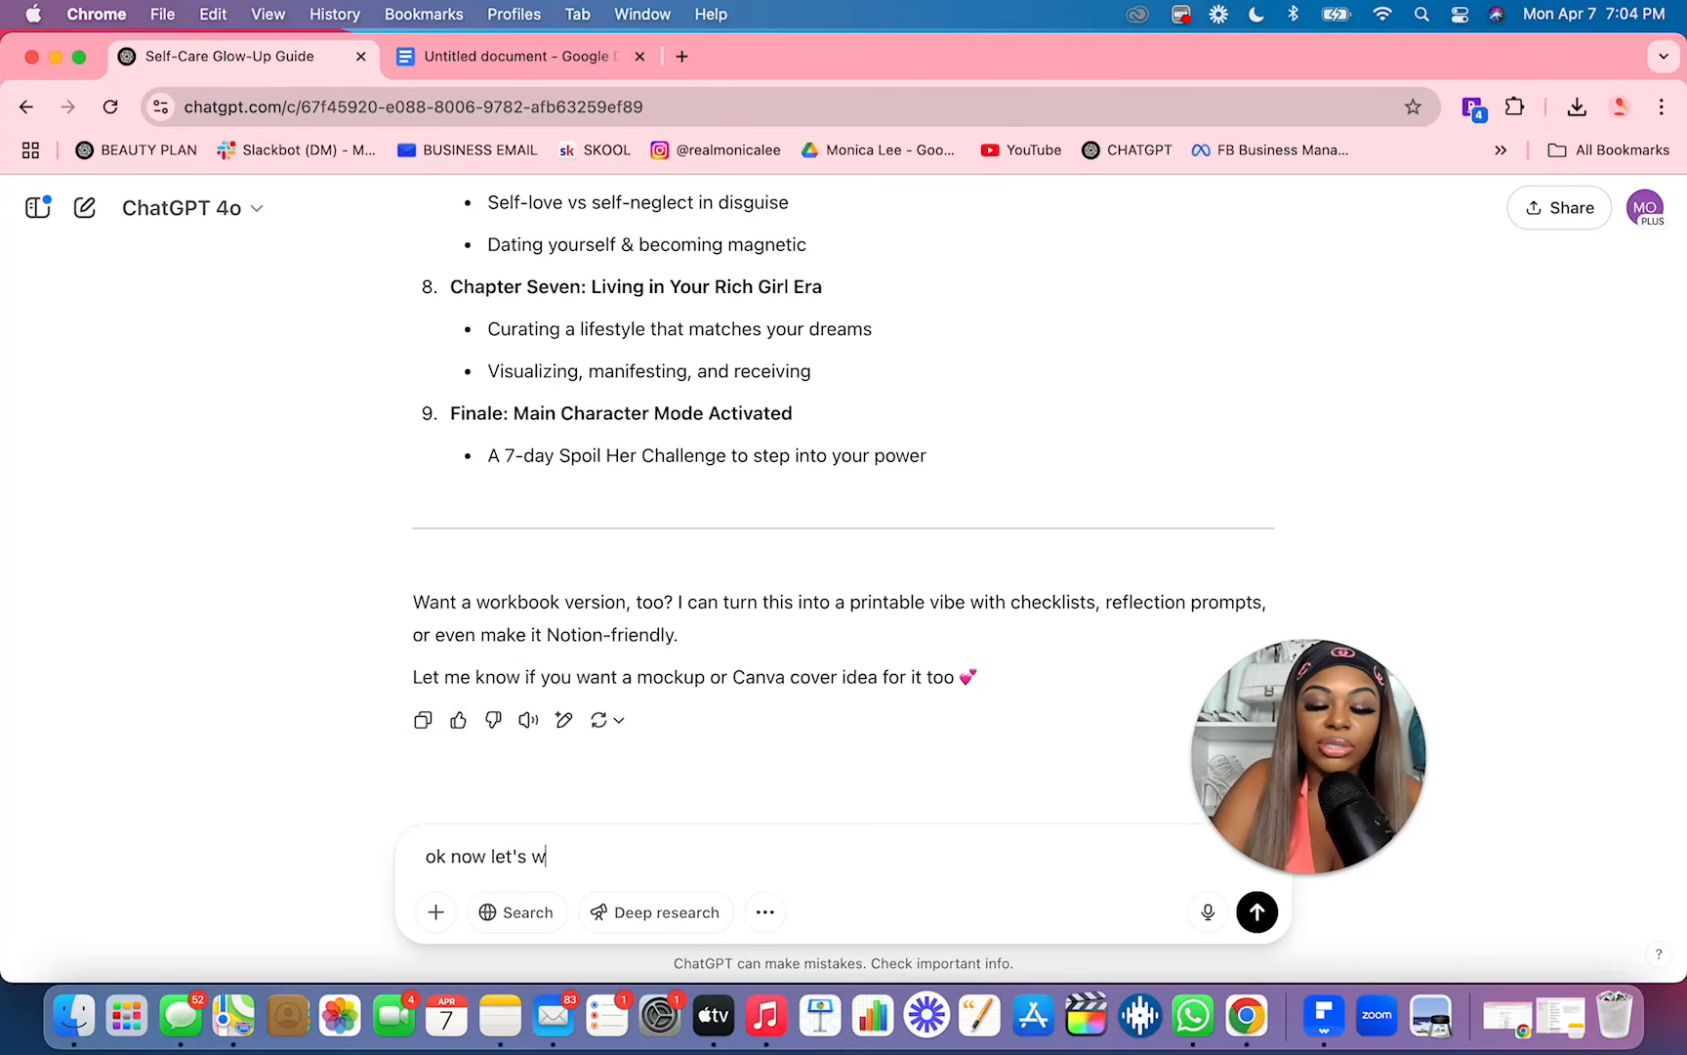
text(rite out the ebook )
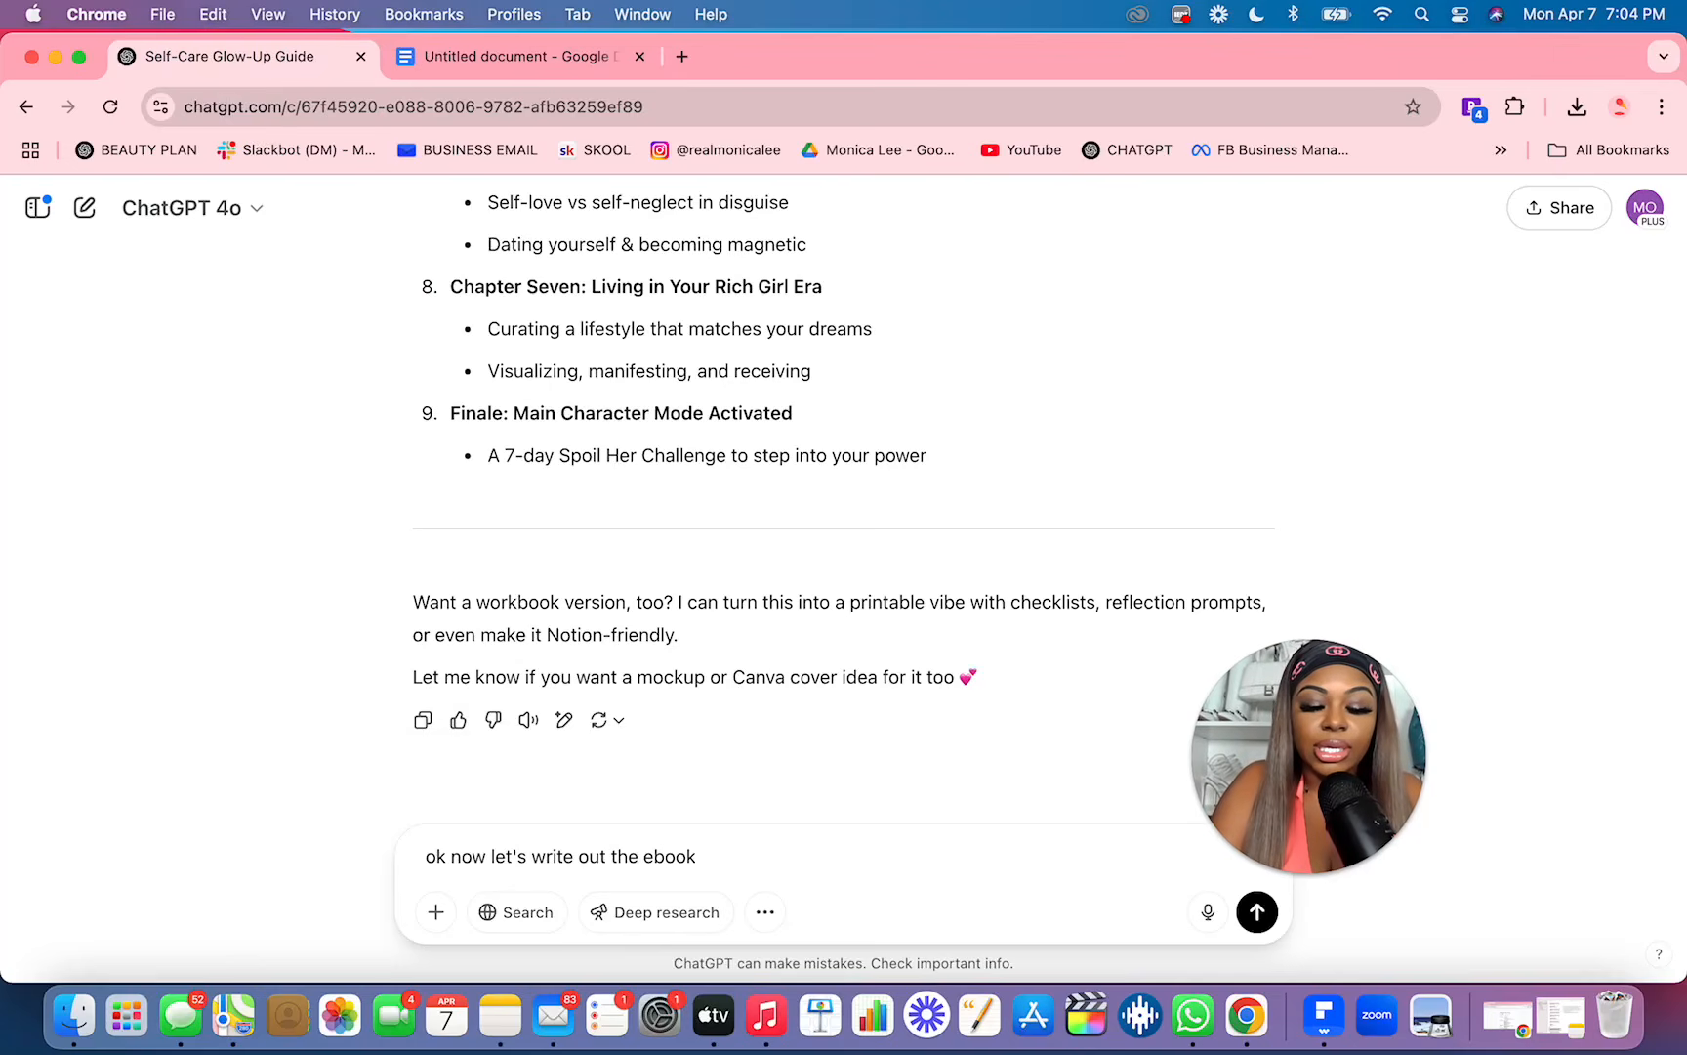
text(chpater 1 first)
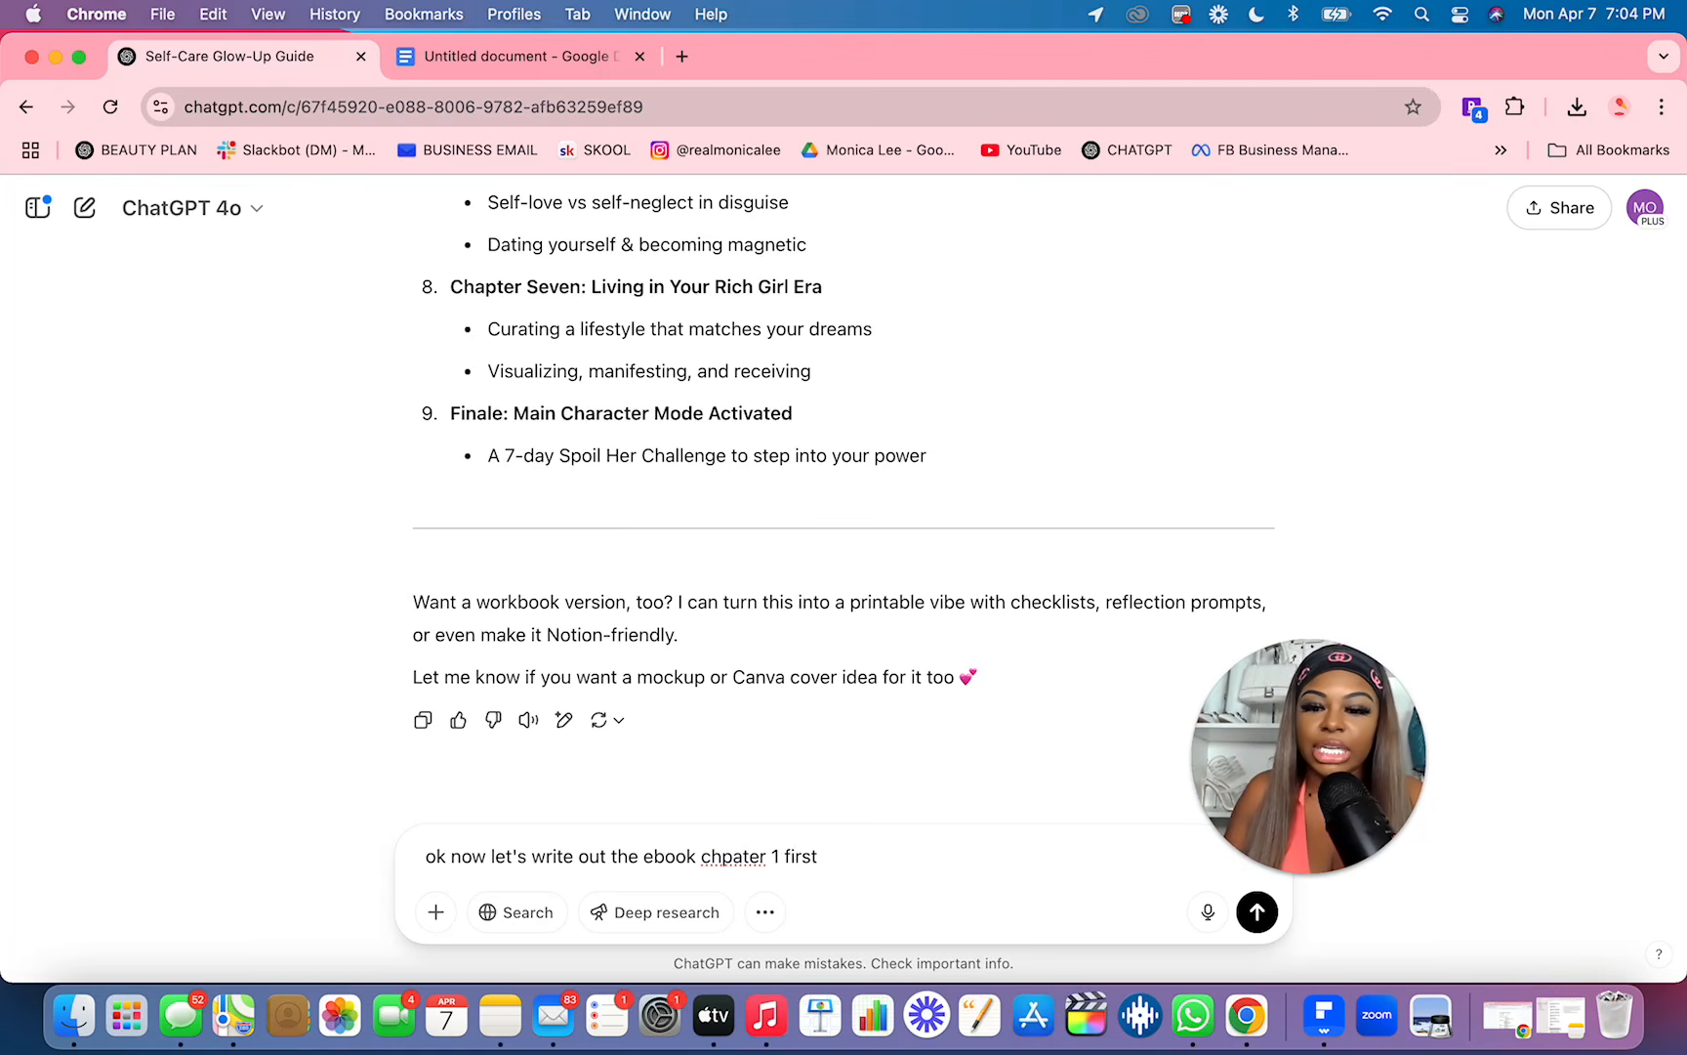
key(Return)
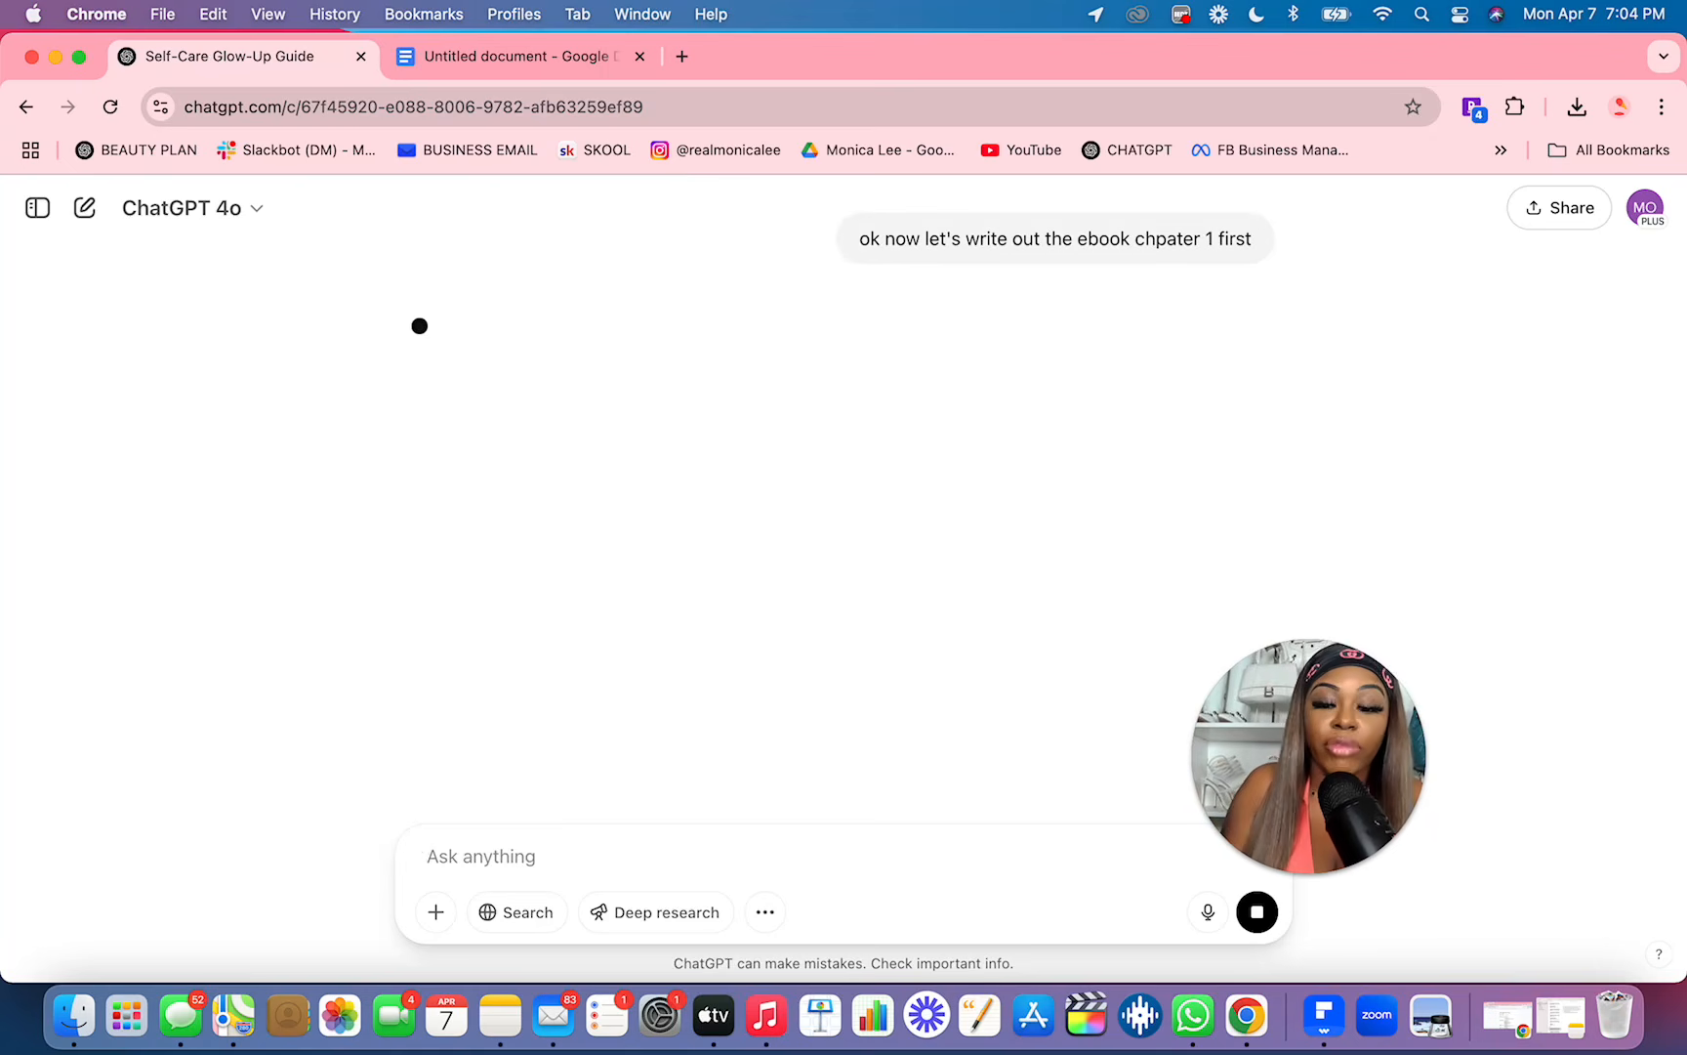
Step: Check the chapter list in the Google Docs document, and read the Chapter One text generated in ChatGPT
click(486, 63)
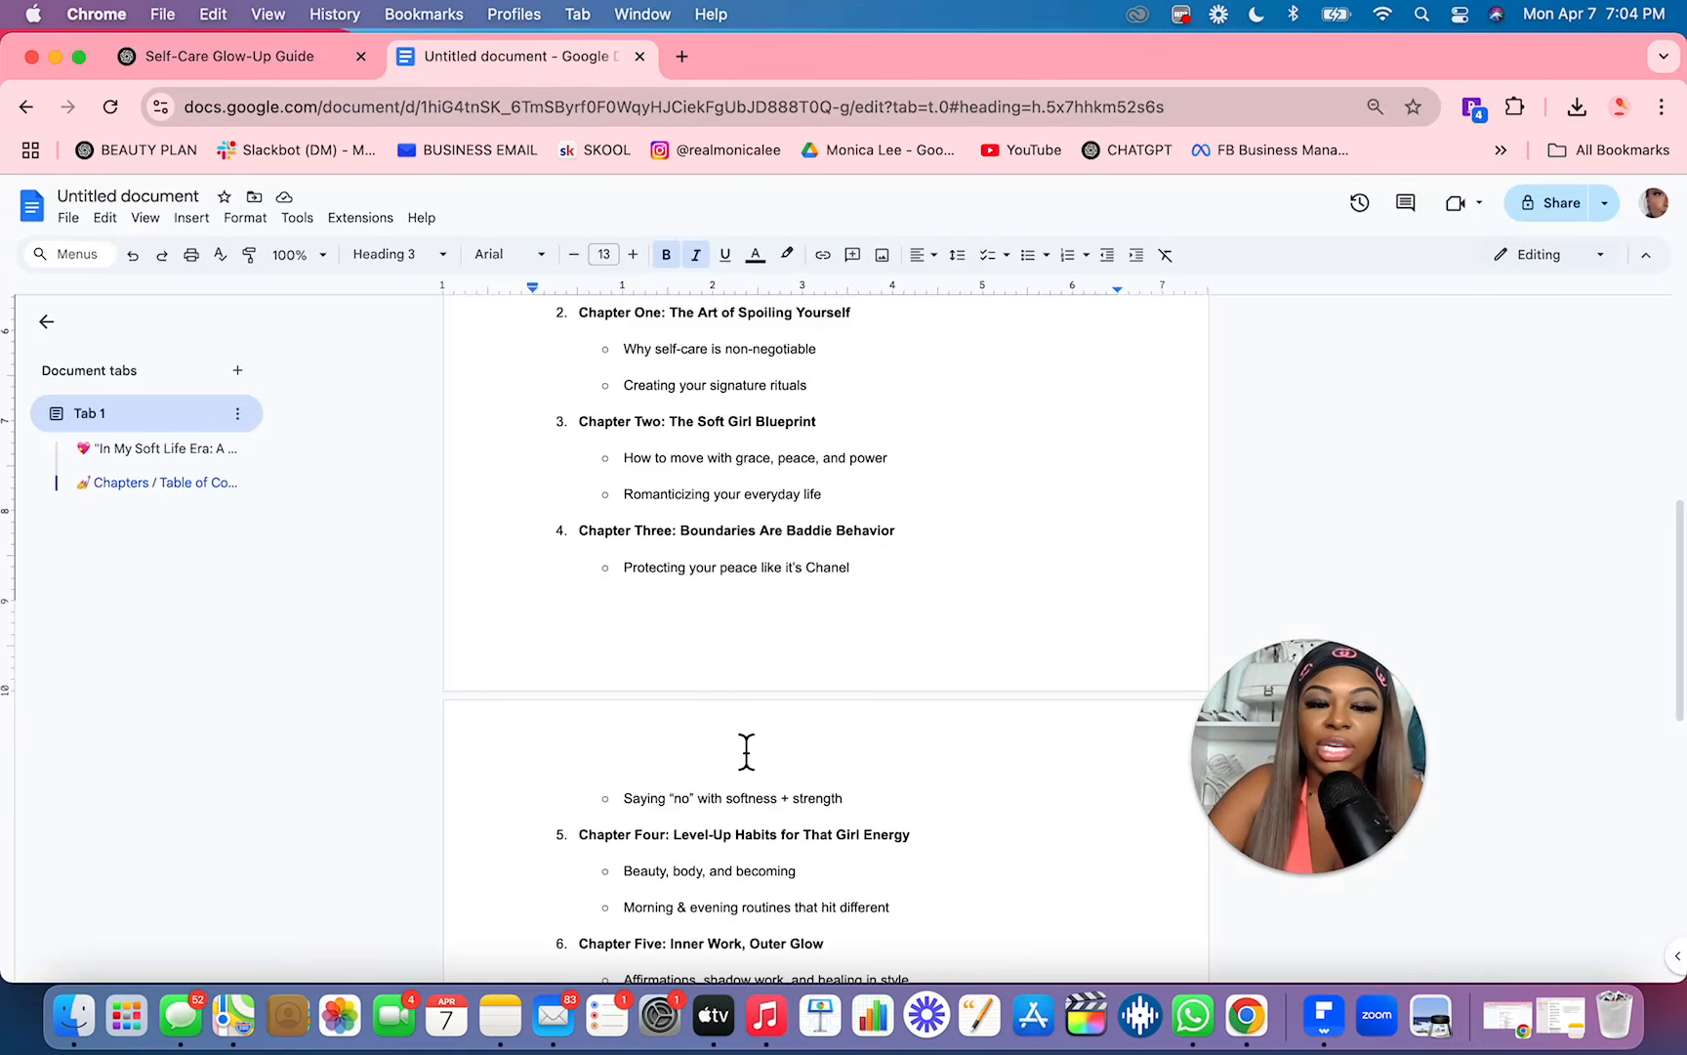
scroll(746, 753, up, 3)
click(241, 64)
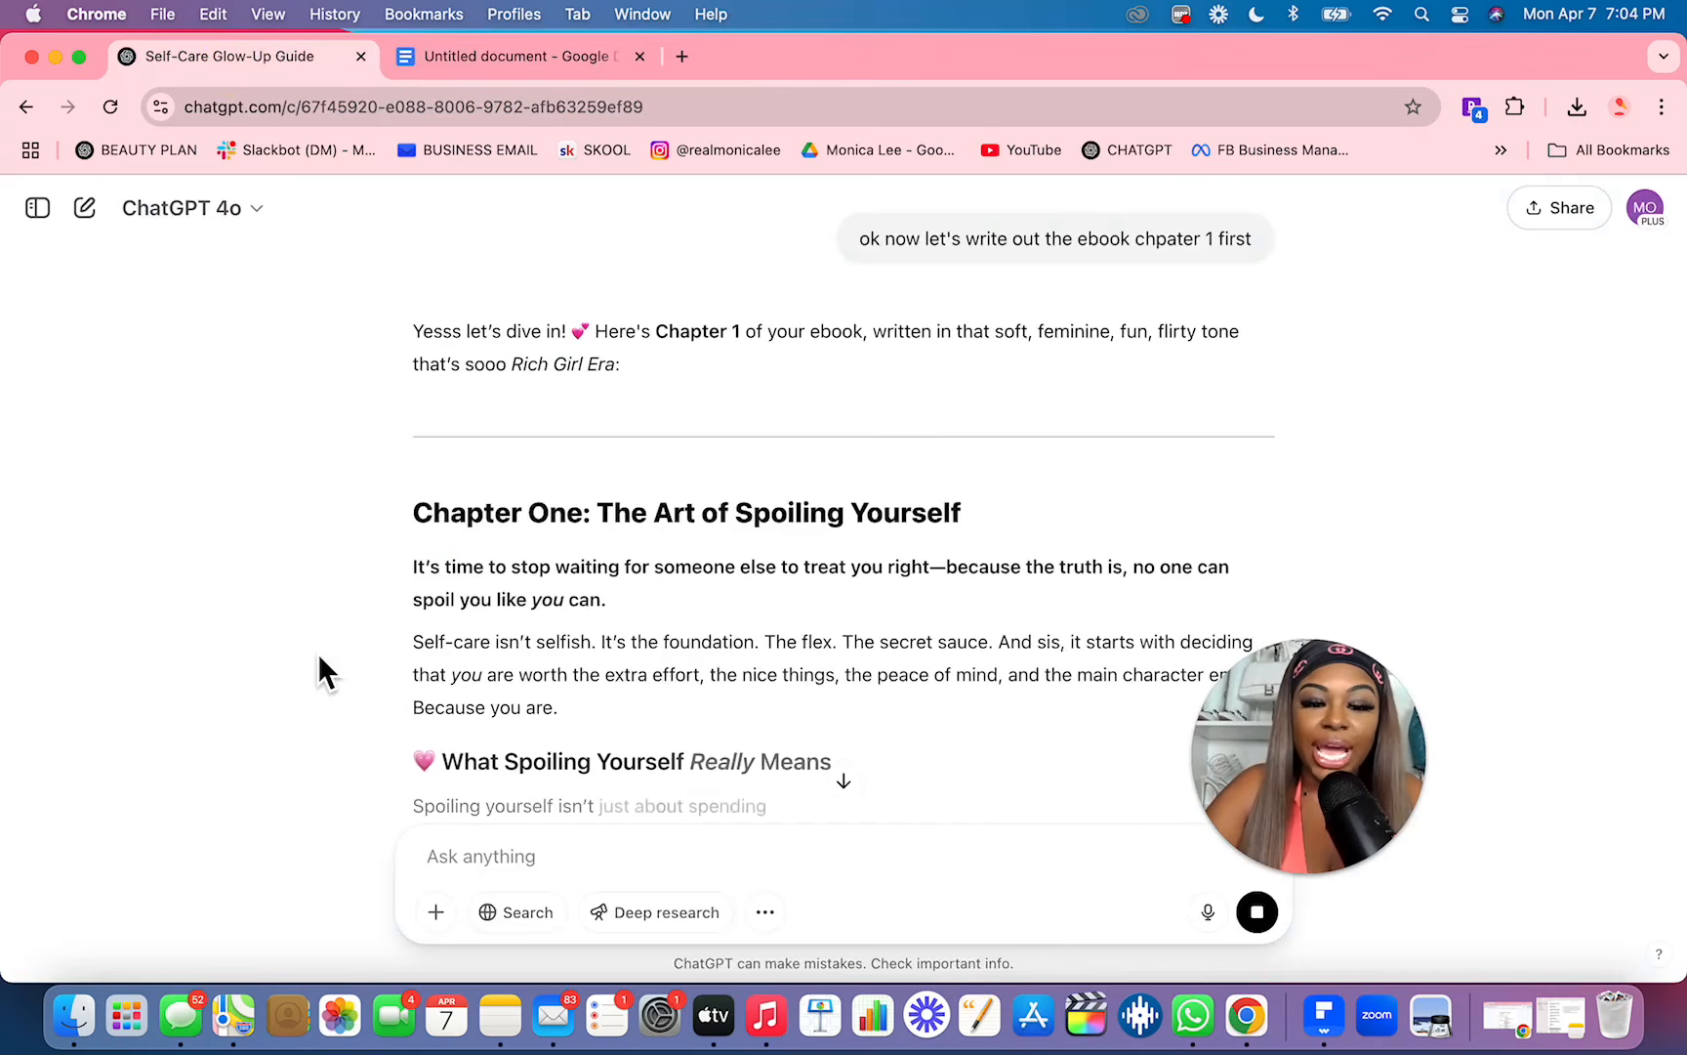
scroll(536, 677, down, 2)
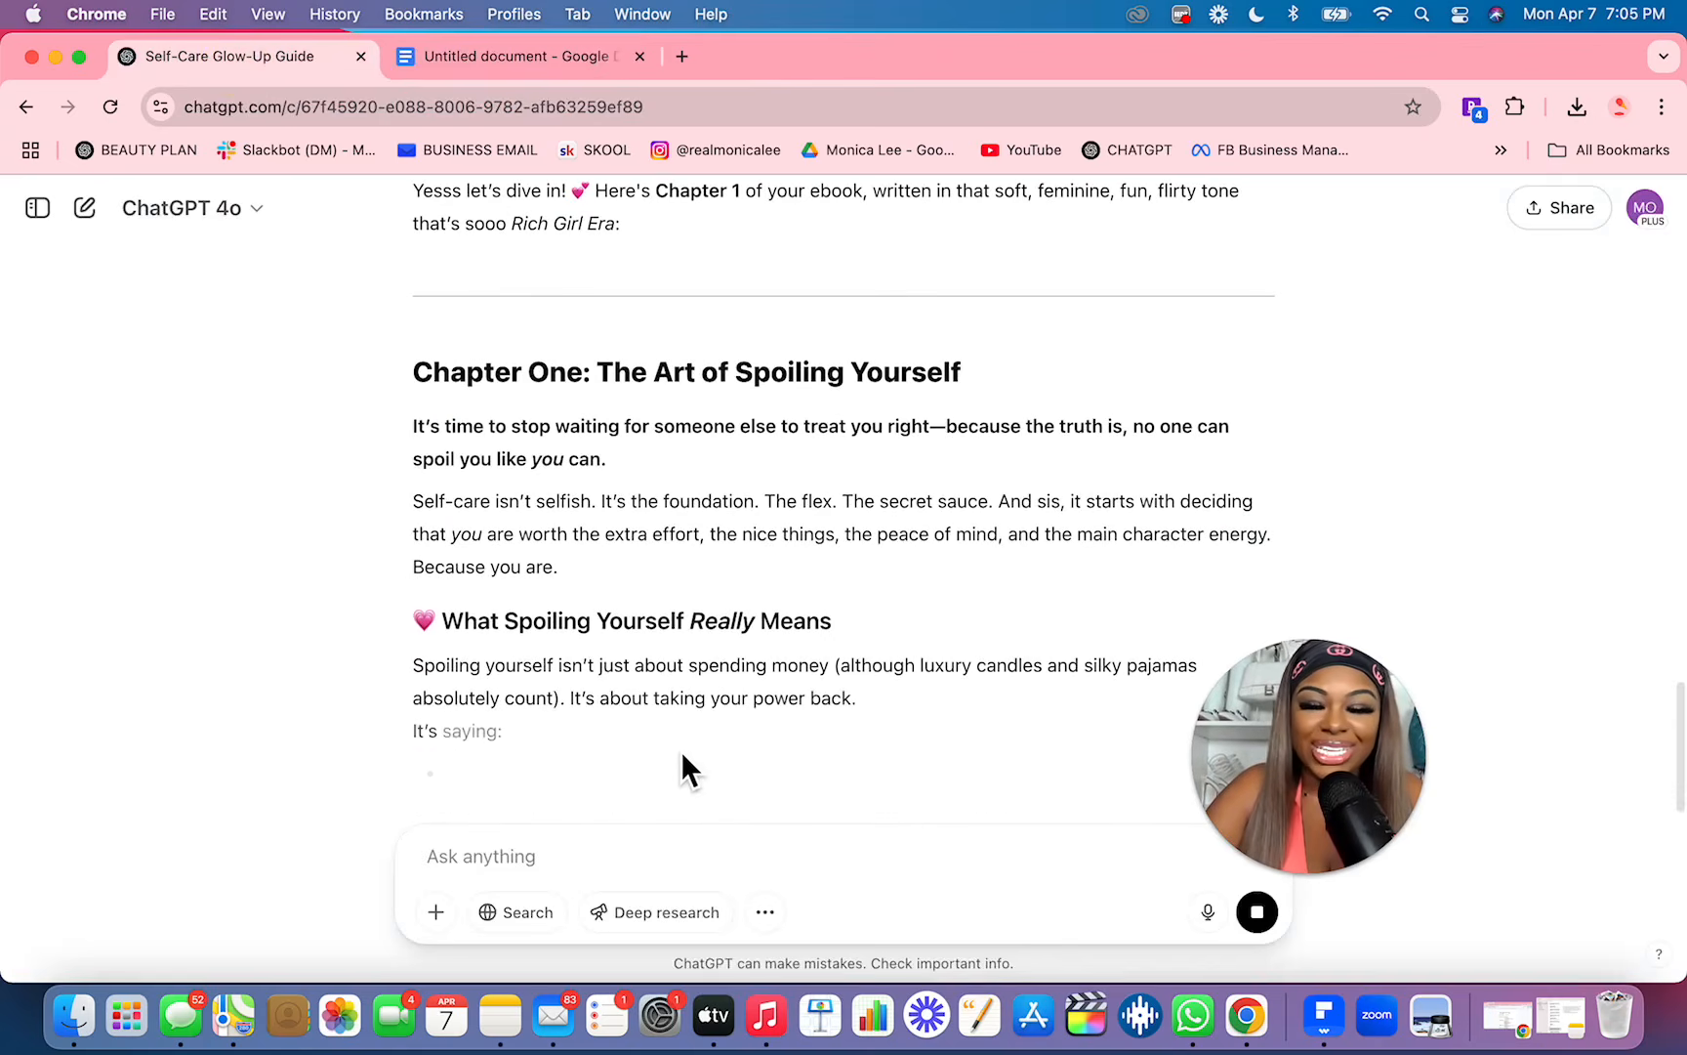
scroll(681, 750, down, 3)
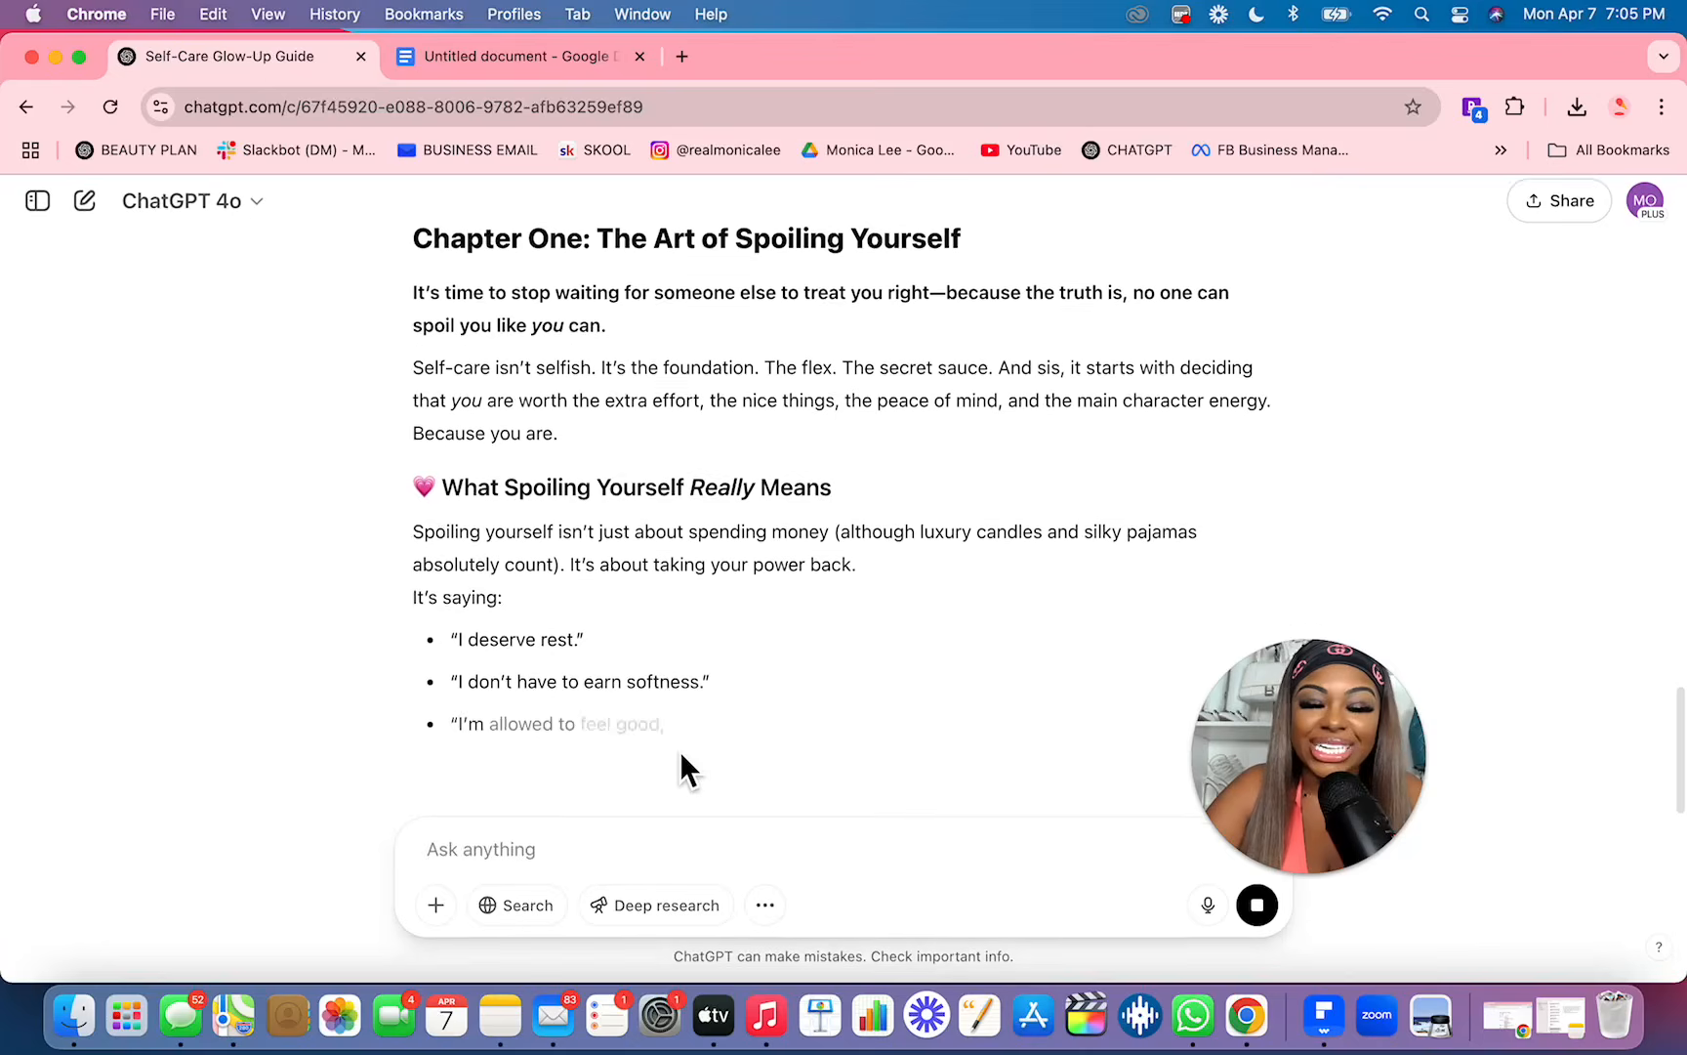
scroll(698, 712, down, 1)
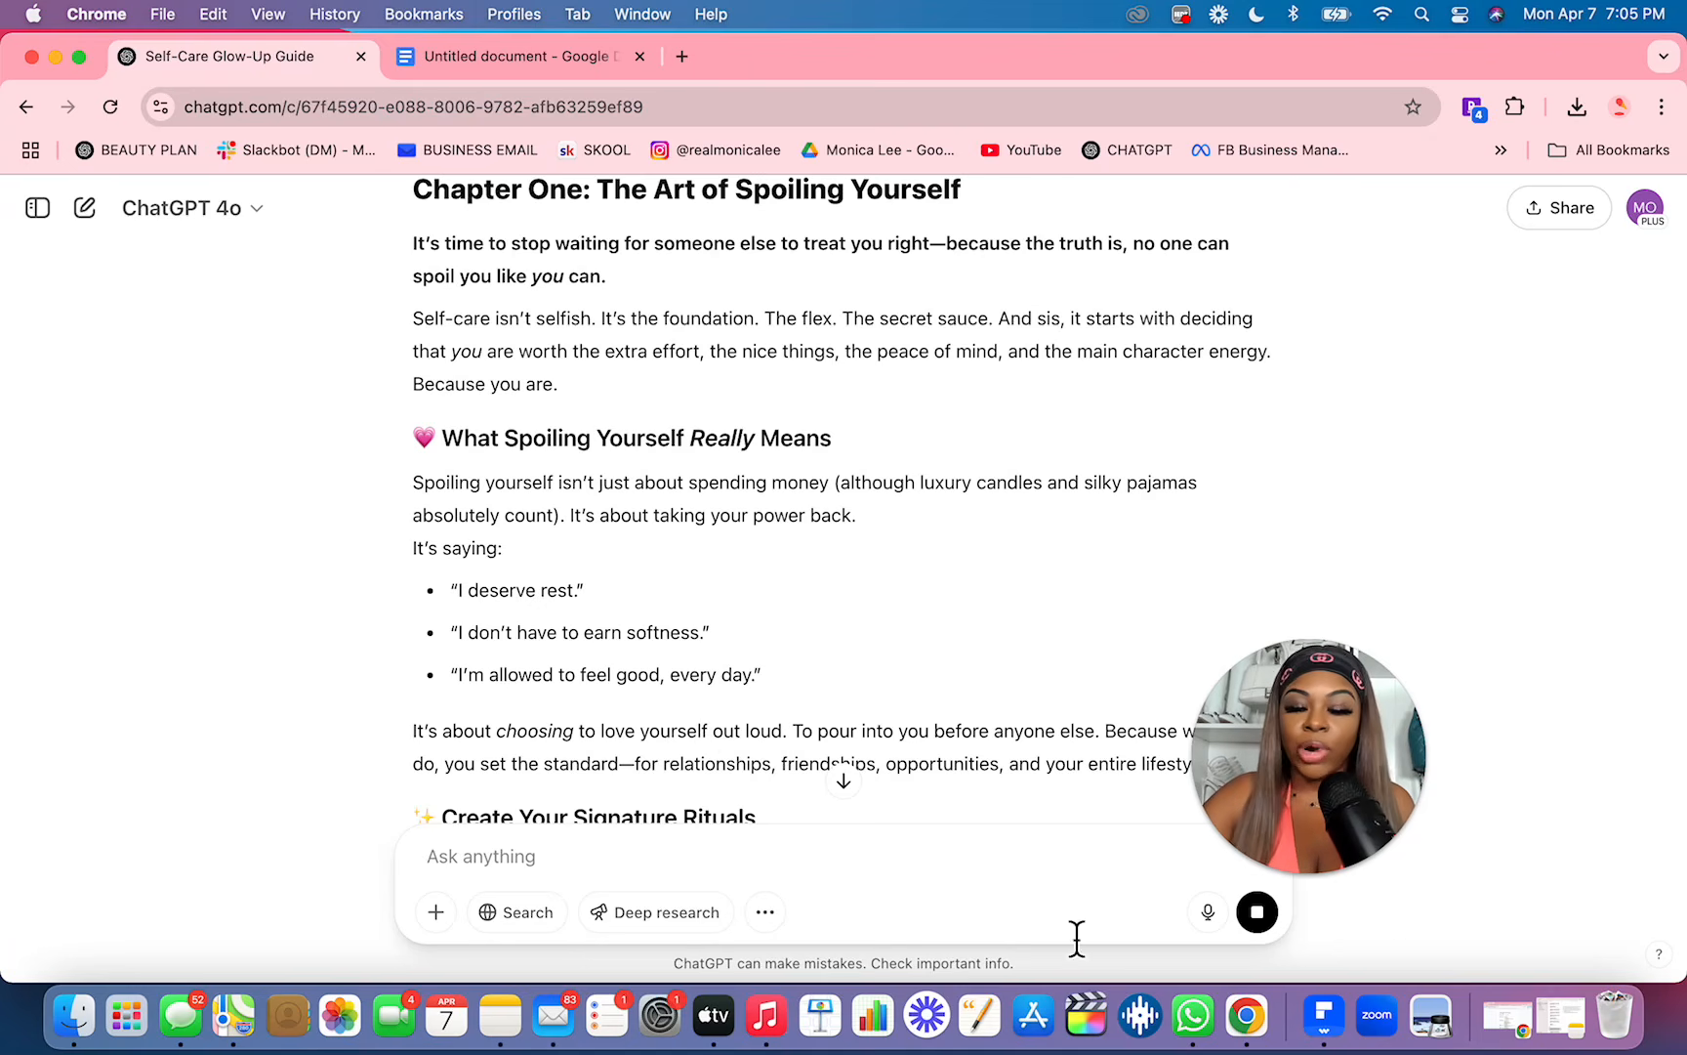
drag(1372, 848, 1620, 452)
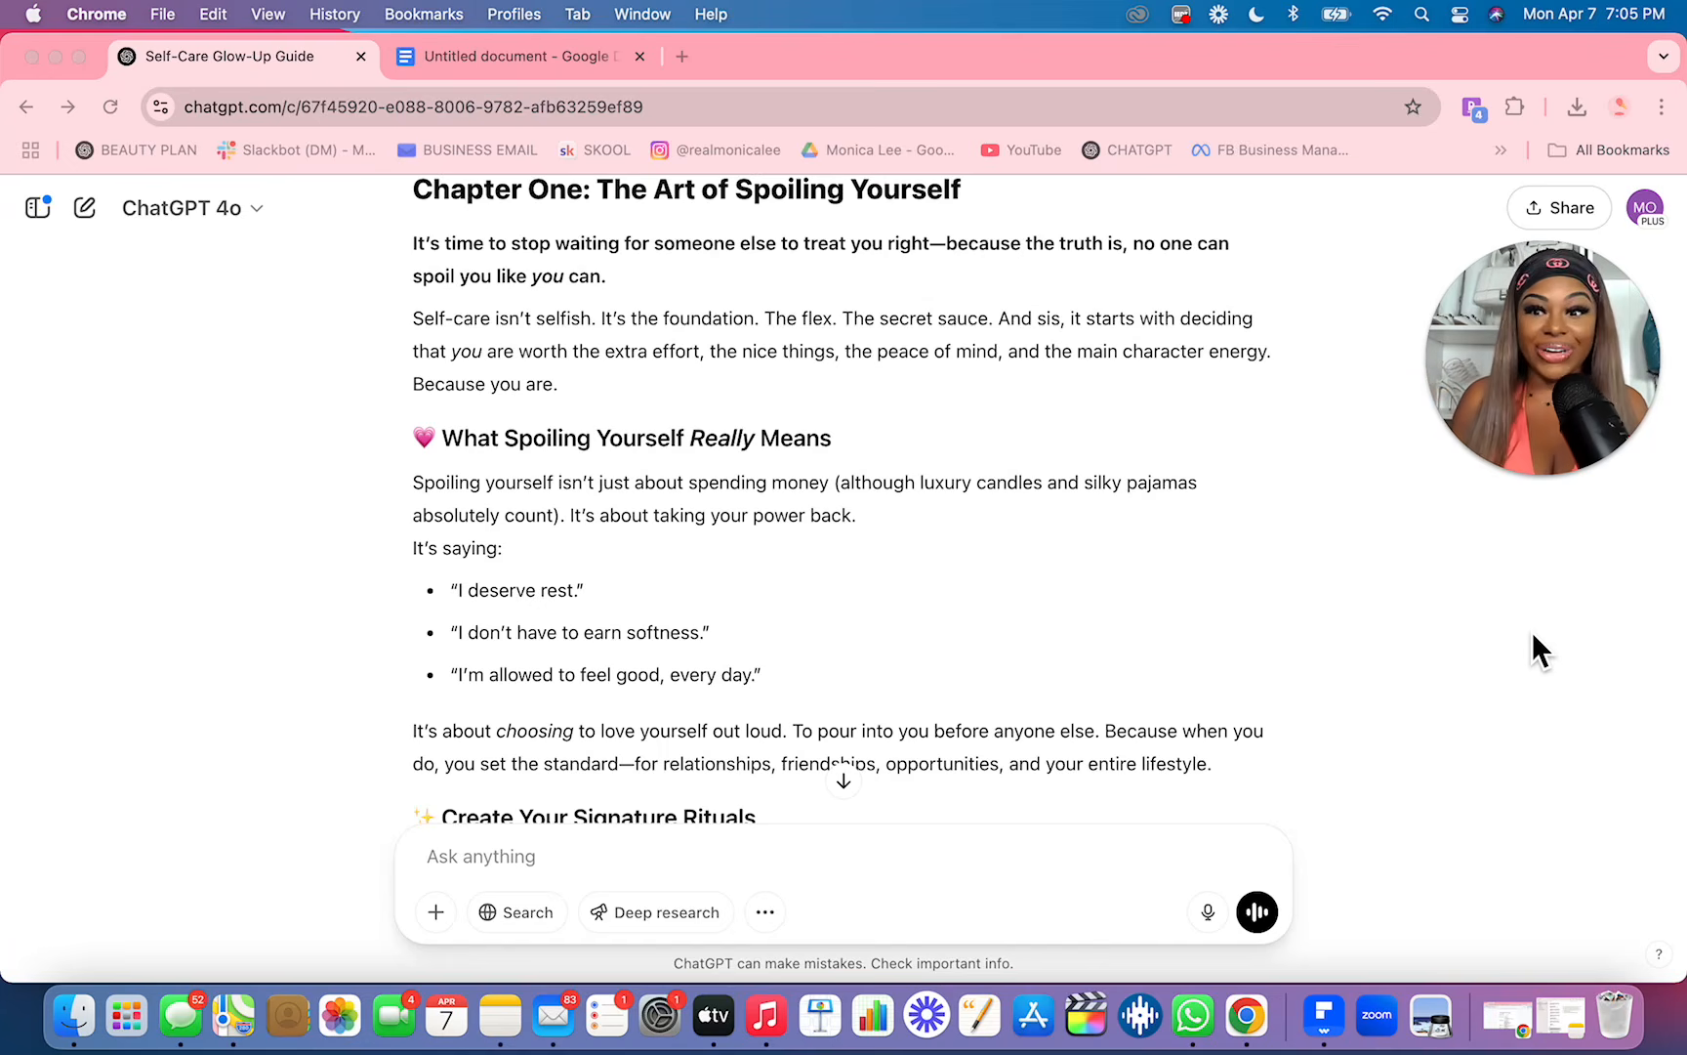
Step: Send ChatGPT the follow-up "I don't like this revise" to get a new version of chapter 1
click(897, 869)
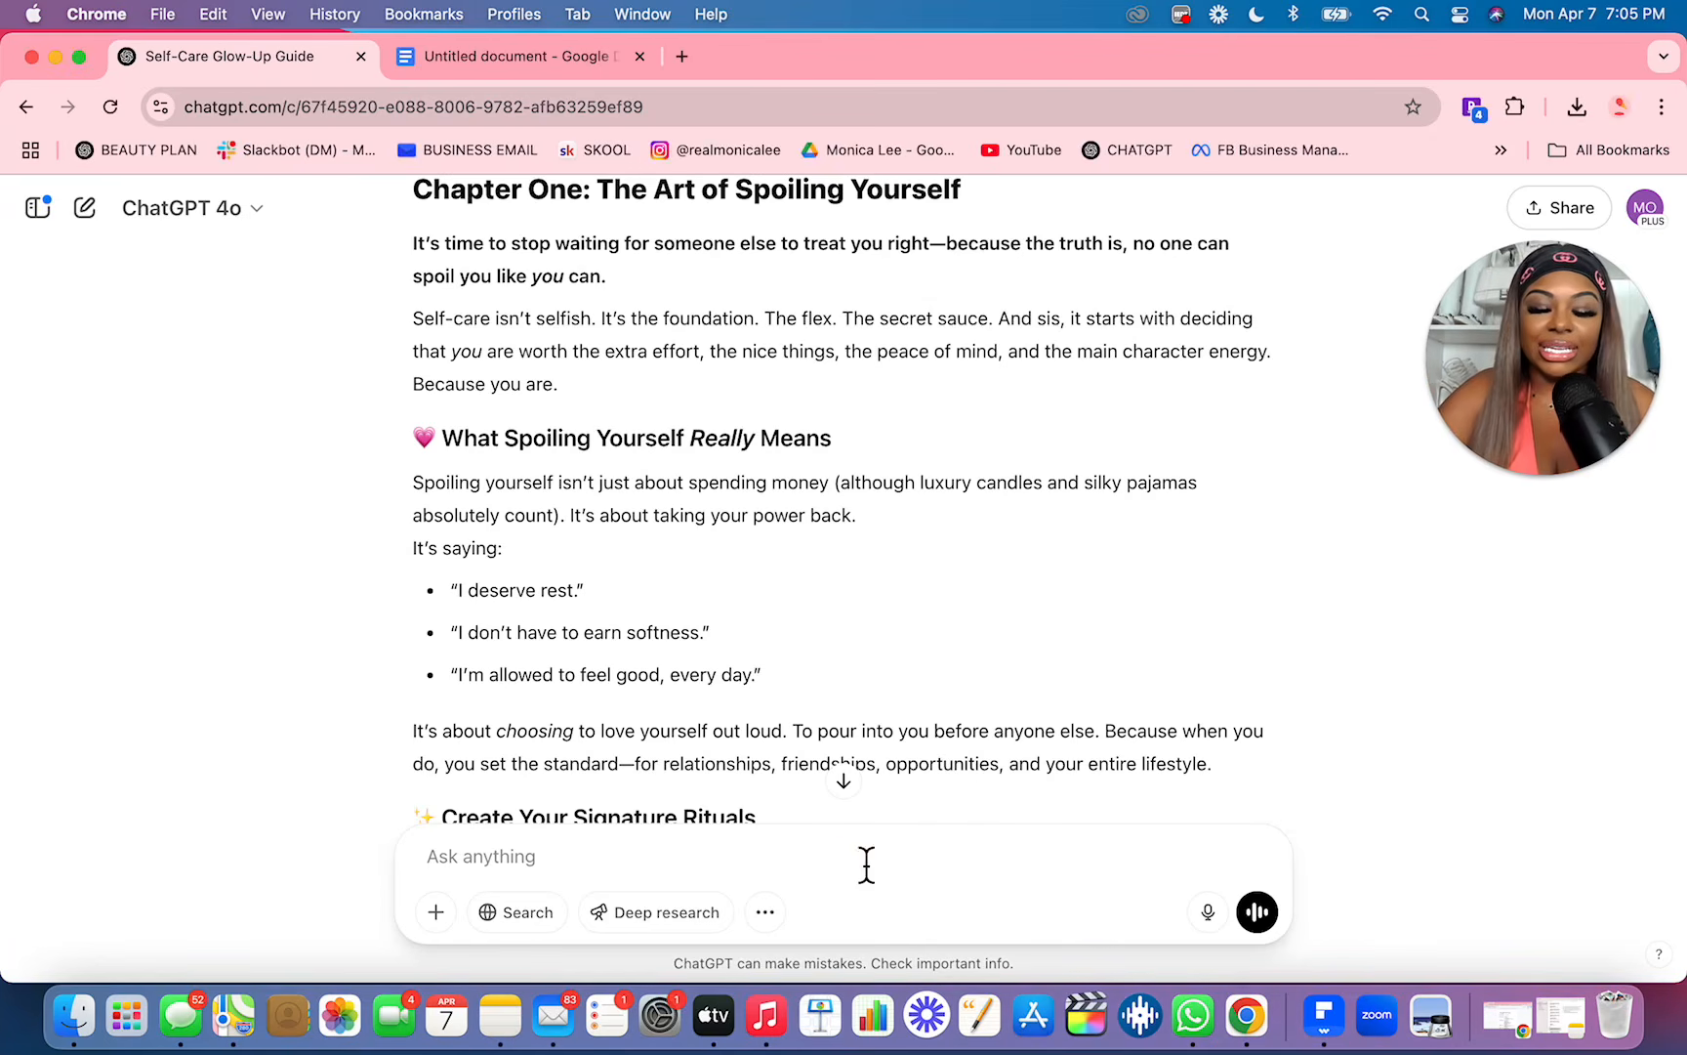
text(I don't )
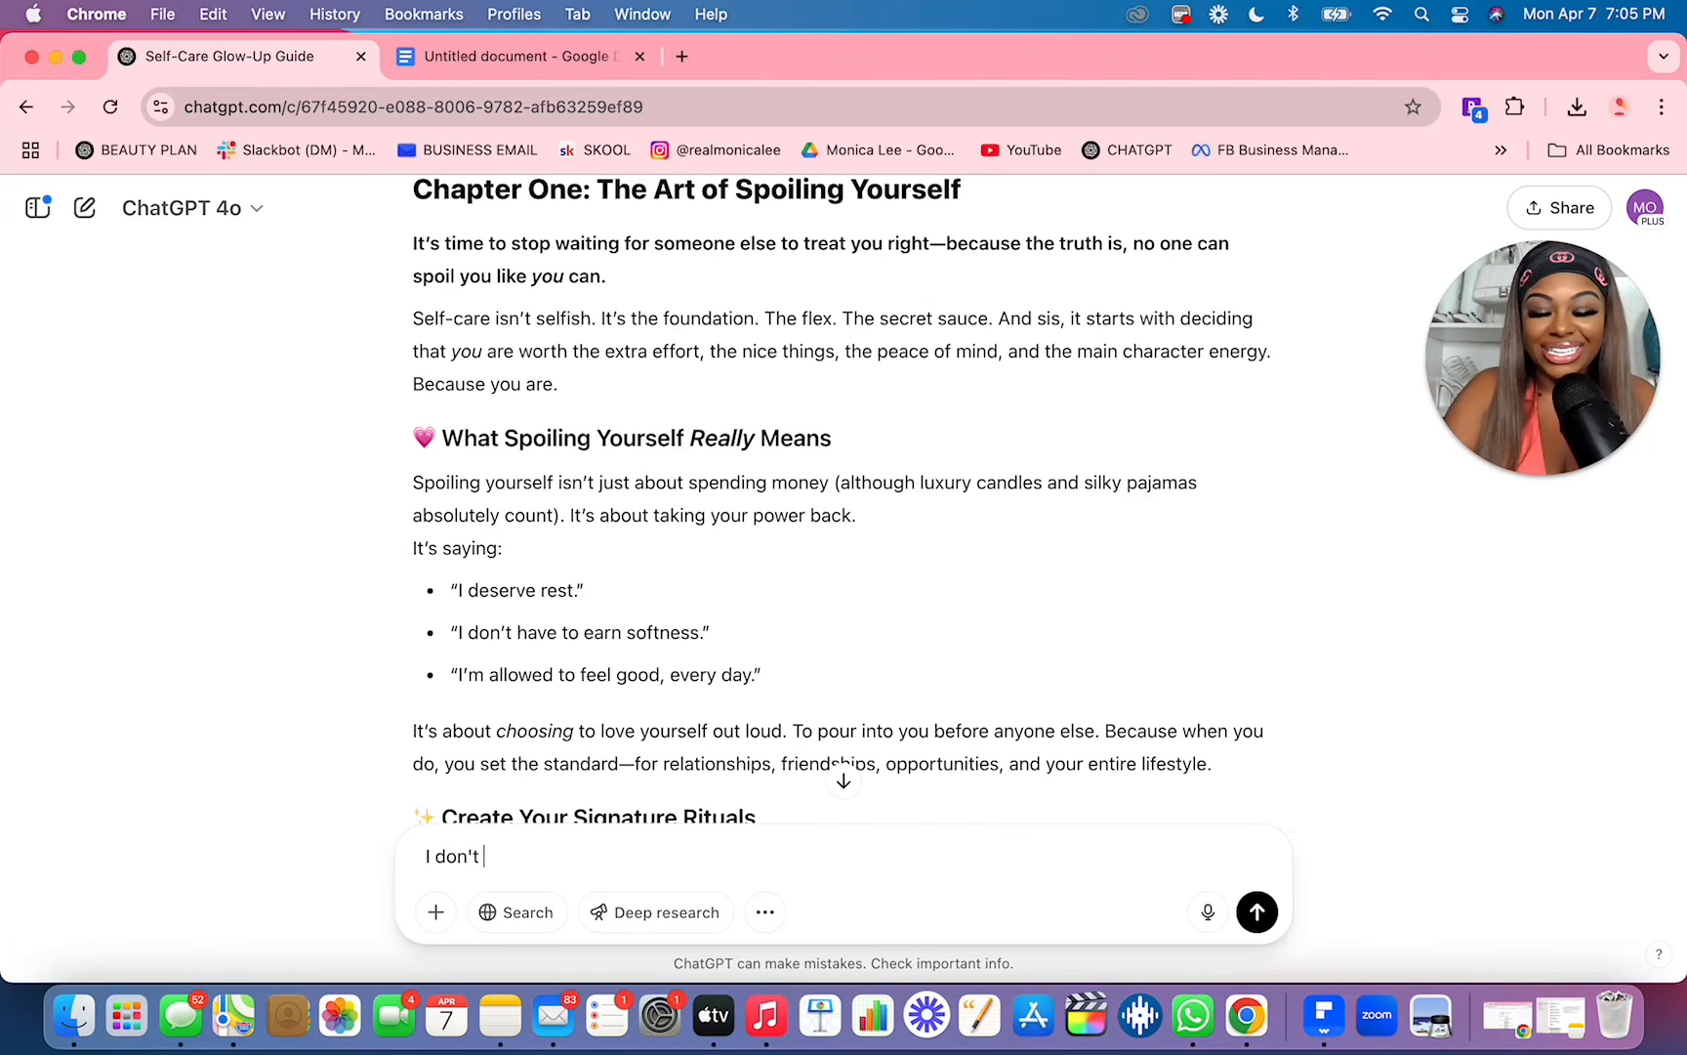
text(like this revise)
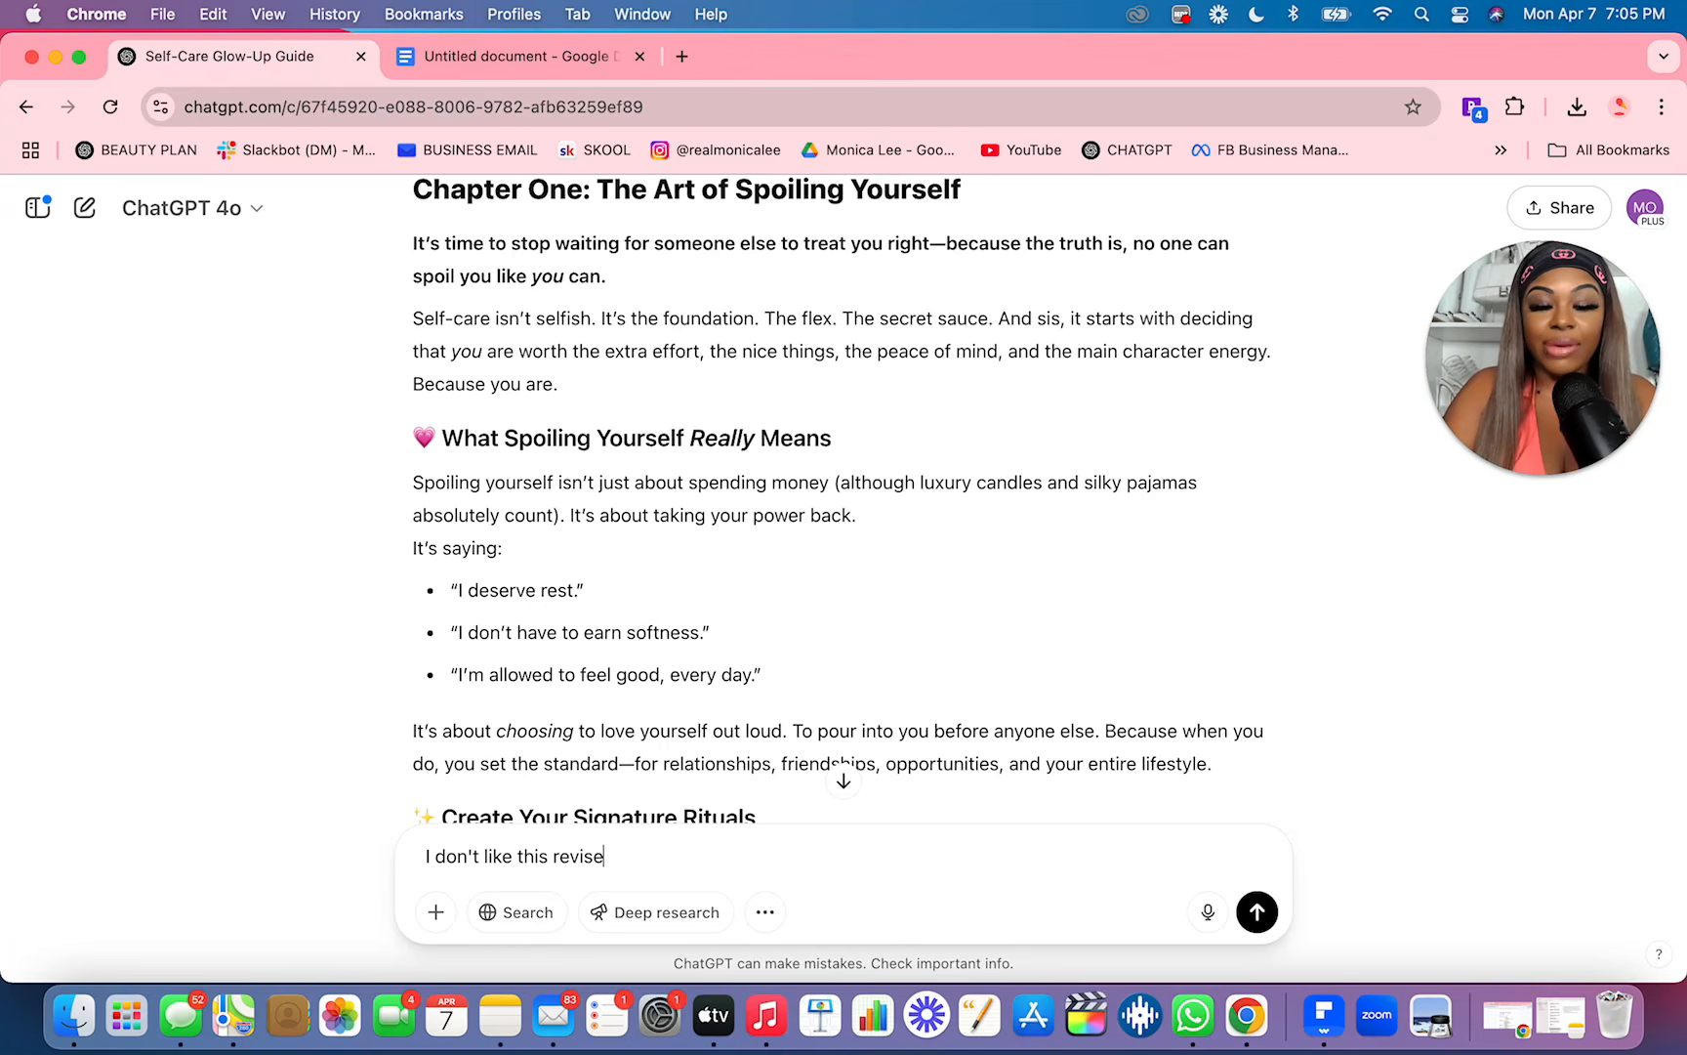
key(Return)
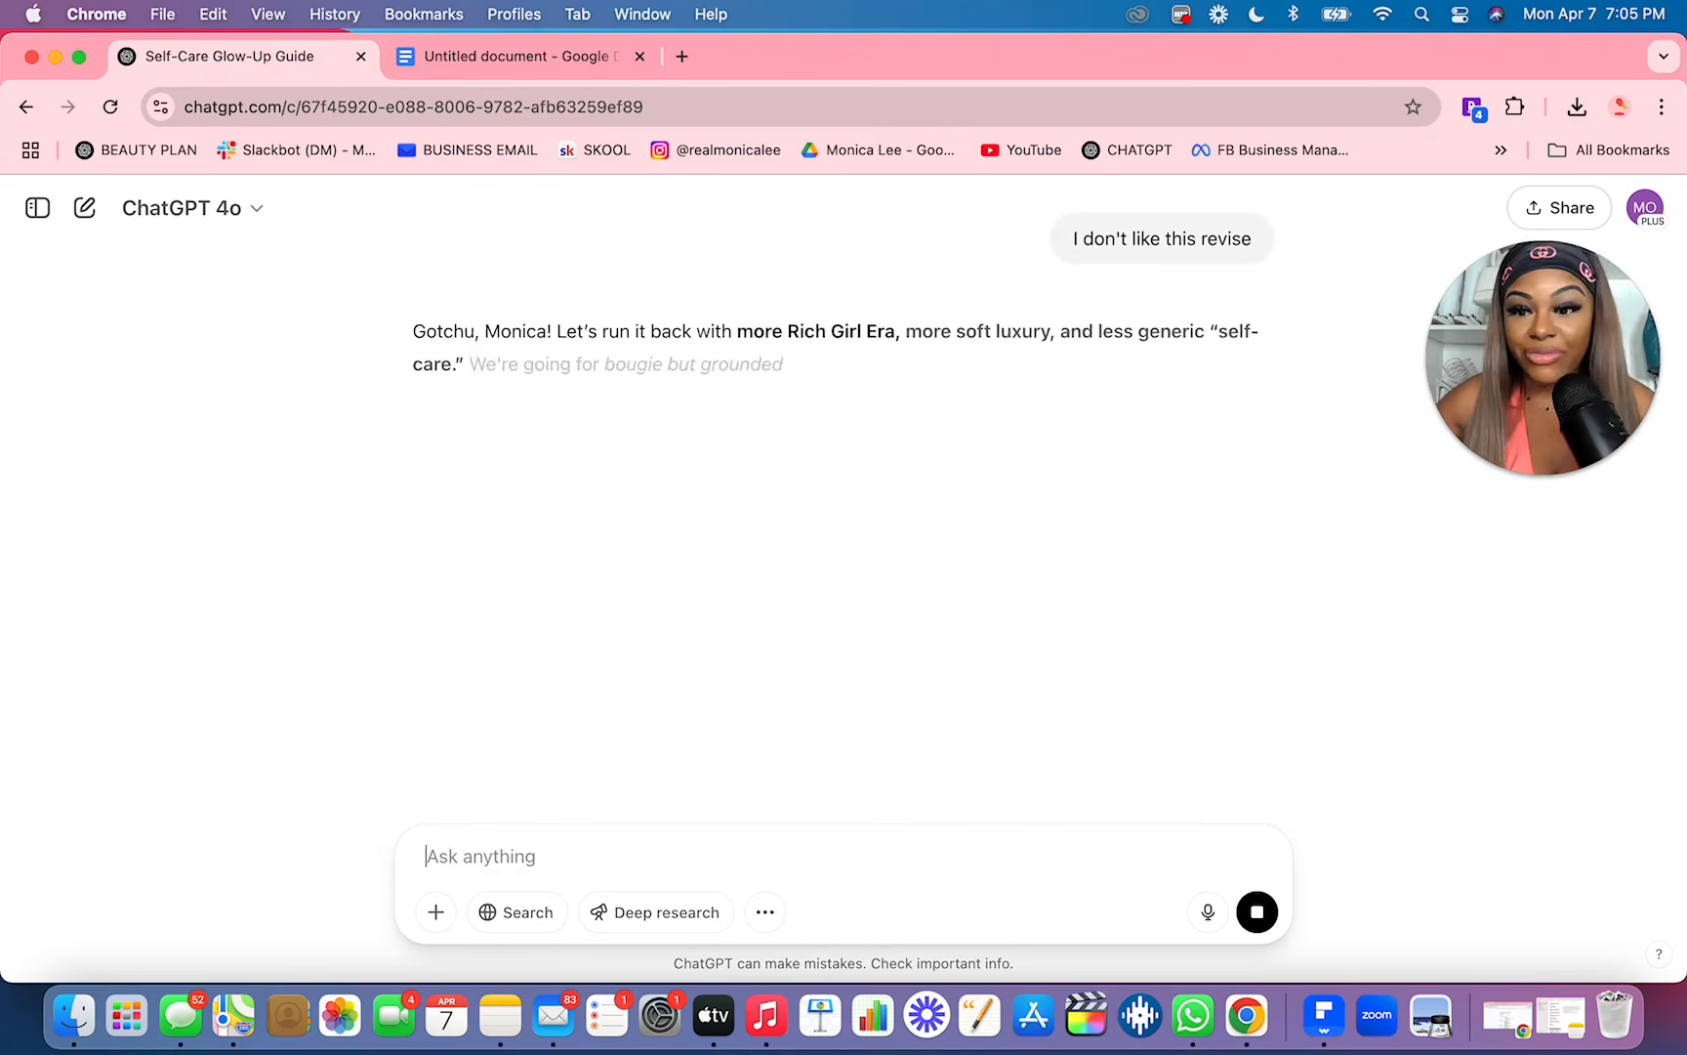
Step: Paste the revised Chapter 1 text into the Google Docs document, below the divider after the table of contents
key(ctrl+Tab)
scroll(614, 796, down, 10)
click(641, 656)
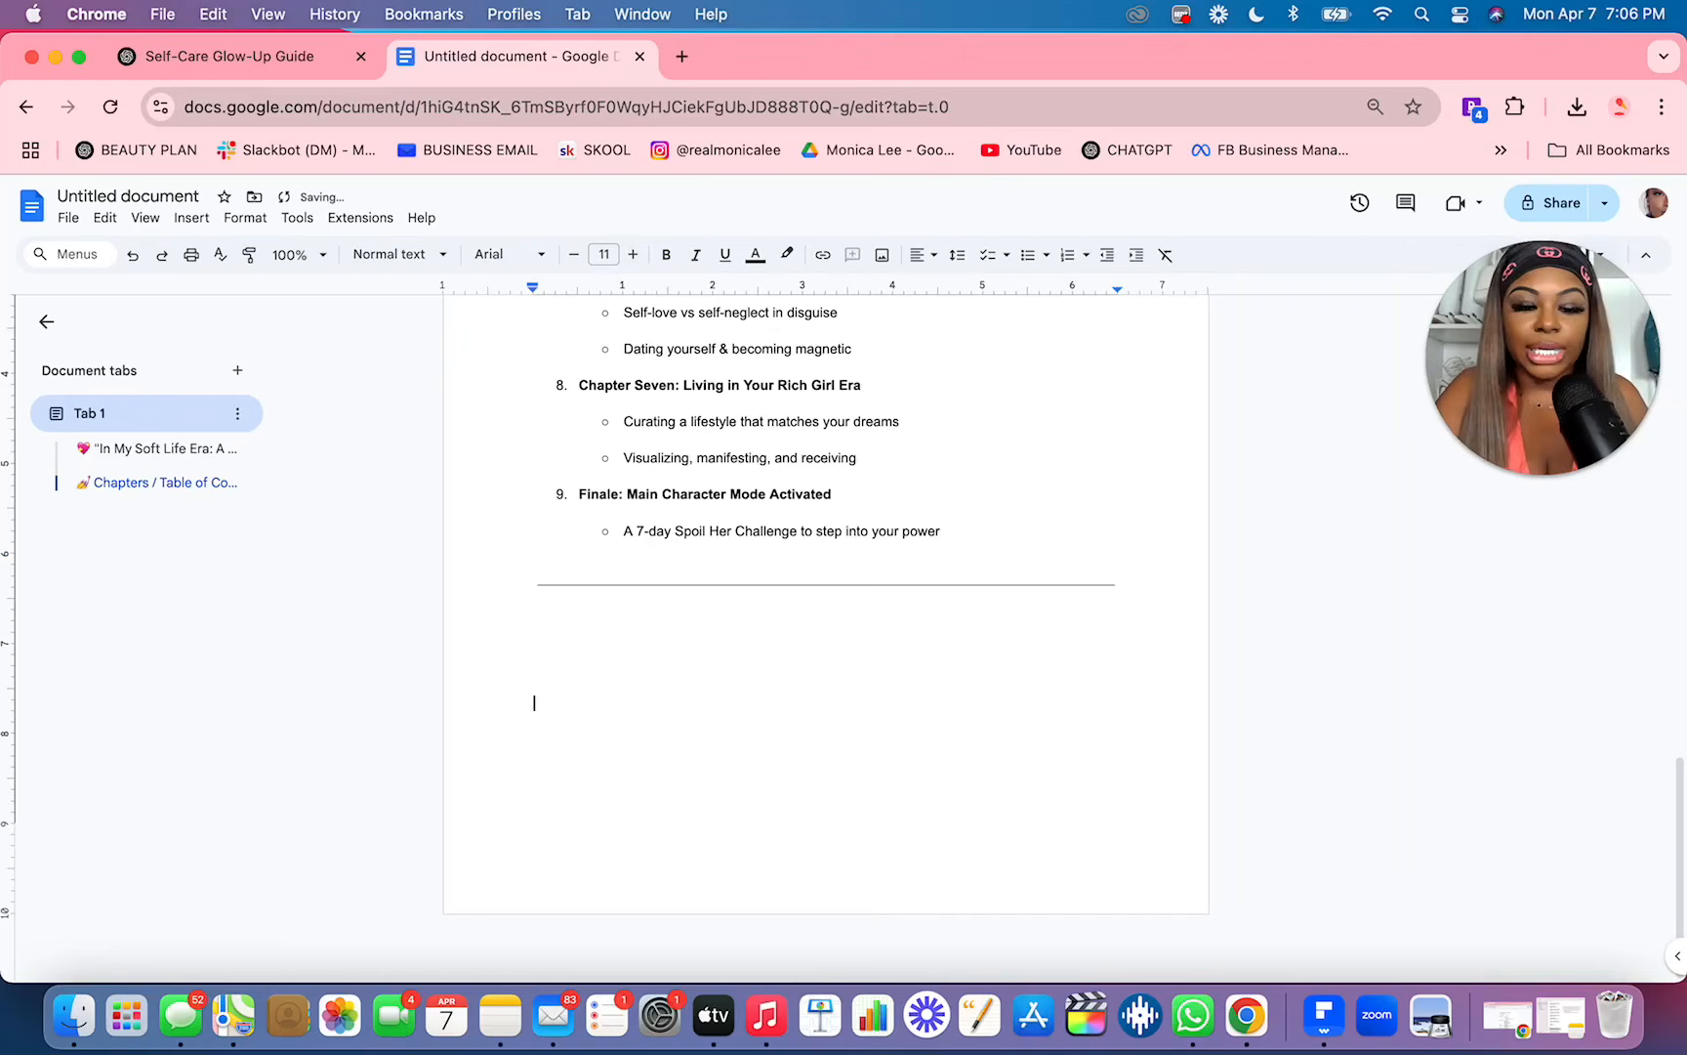
key(super+v)
scroll(664, 576, up, 20)
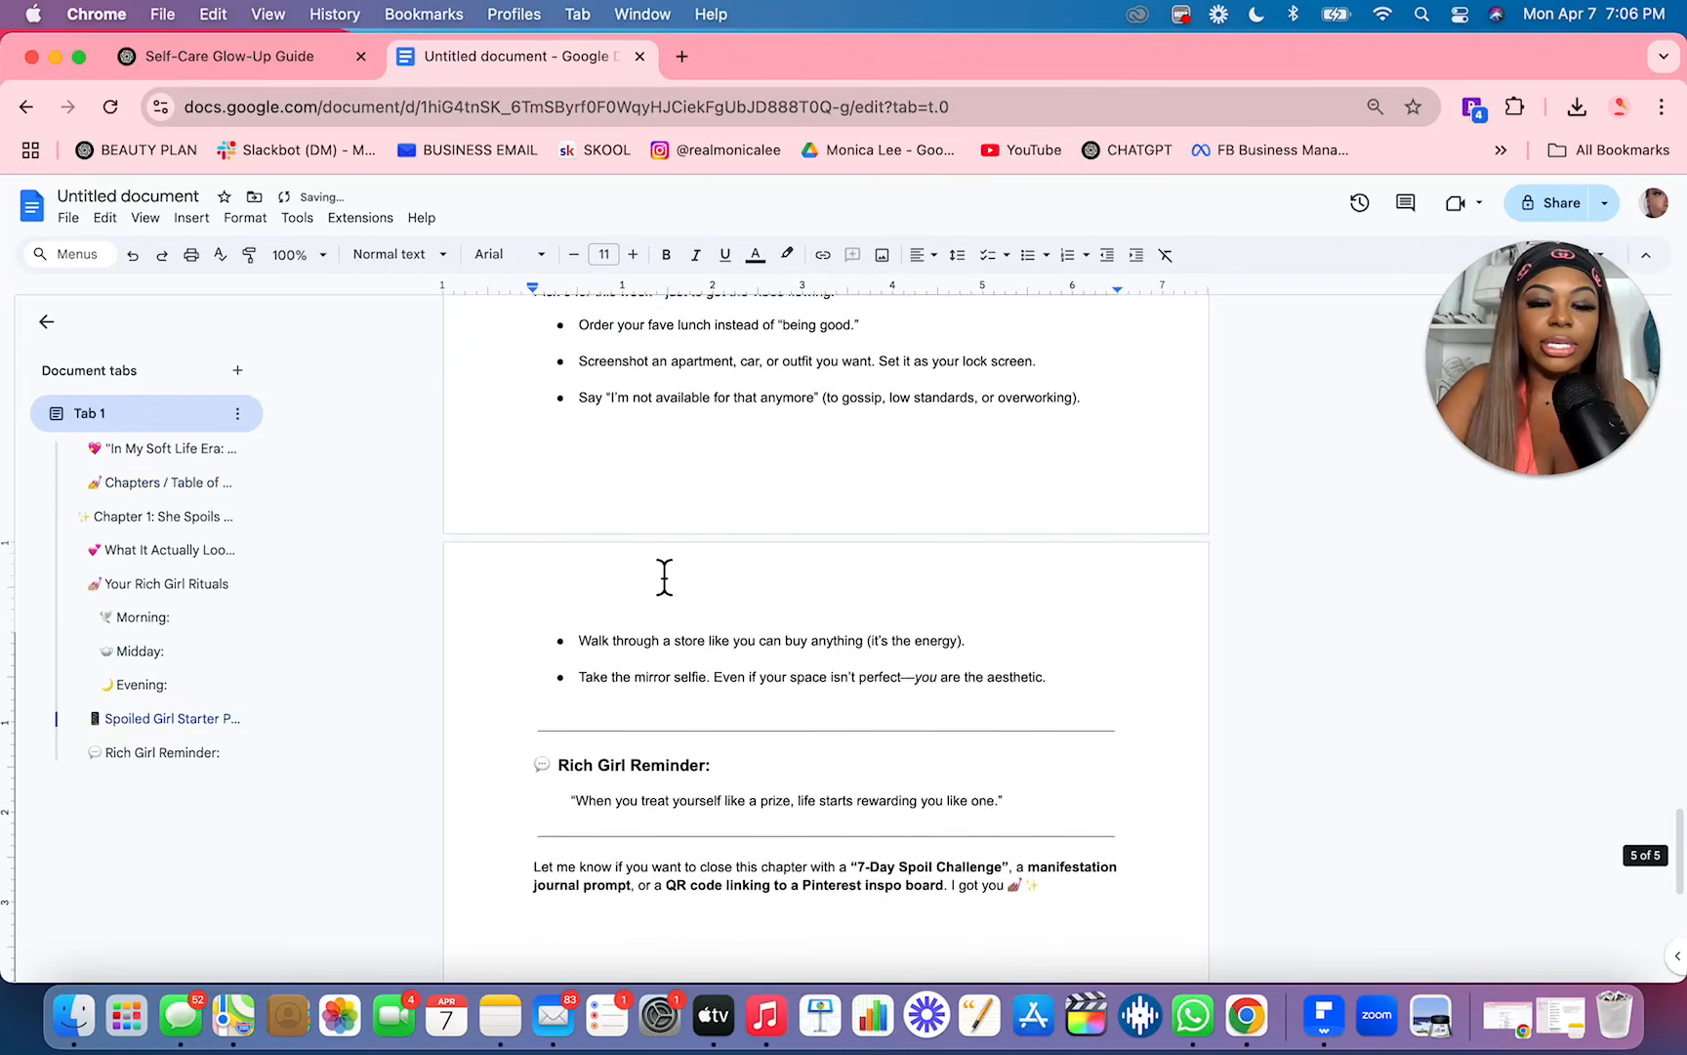
Step: Delete ChatGPT's introductory sentences, including the "Here's the revised Chapter 1" line, from above the Chapter 1 heading
scroll(664, 576, up, 5)
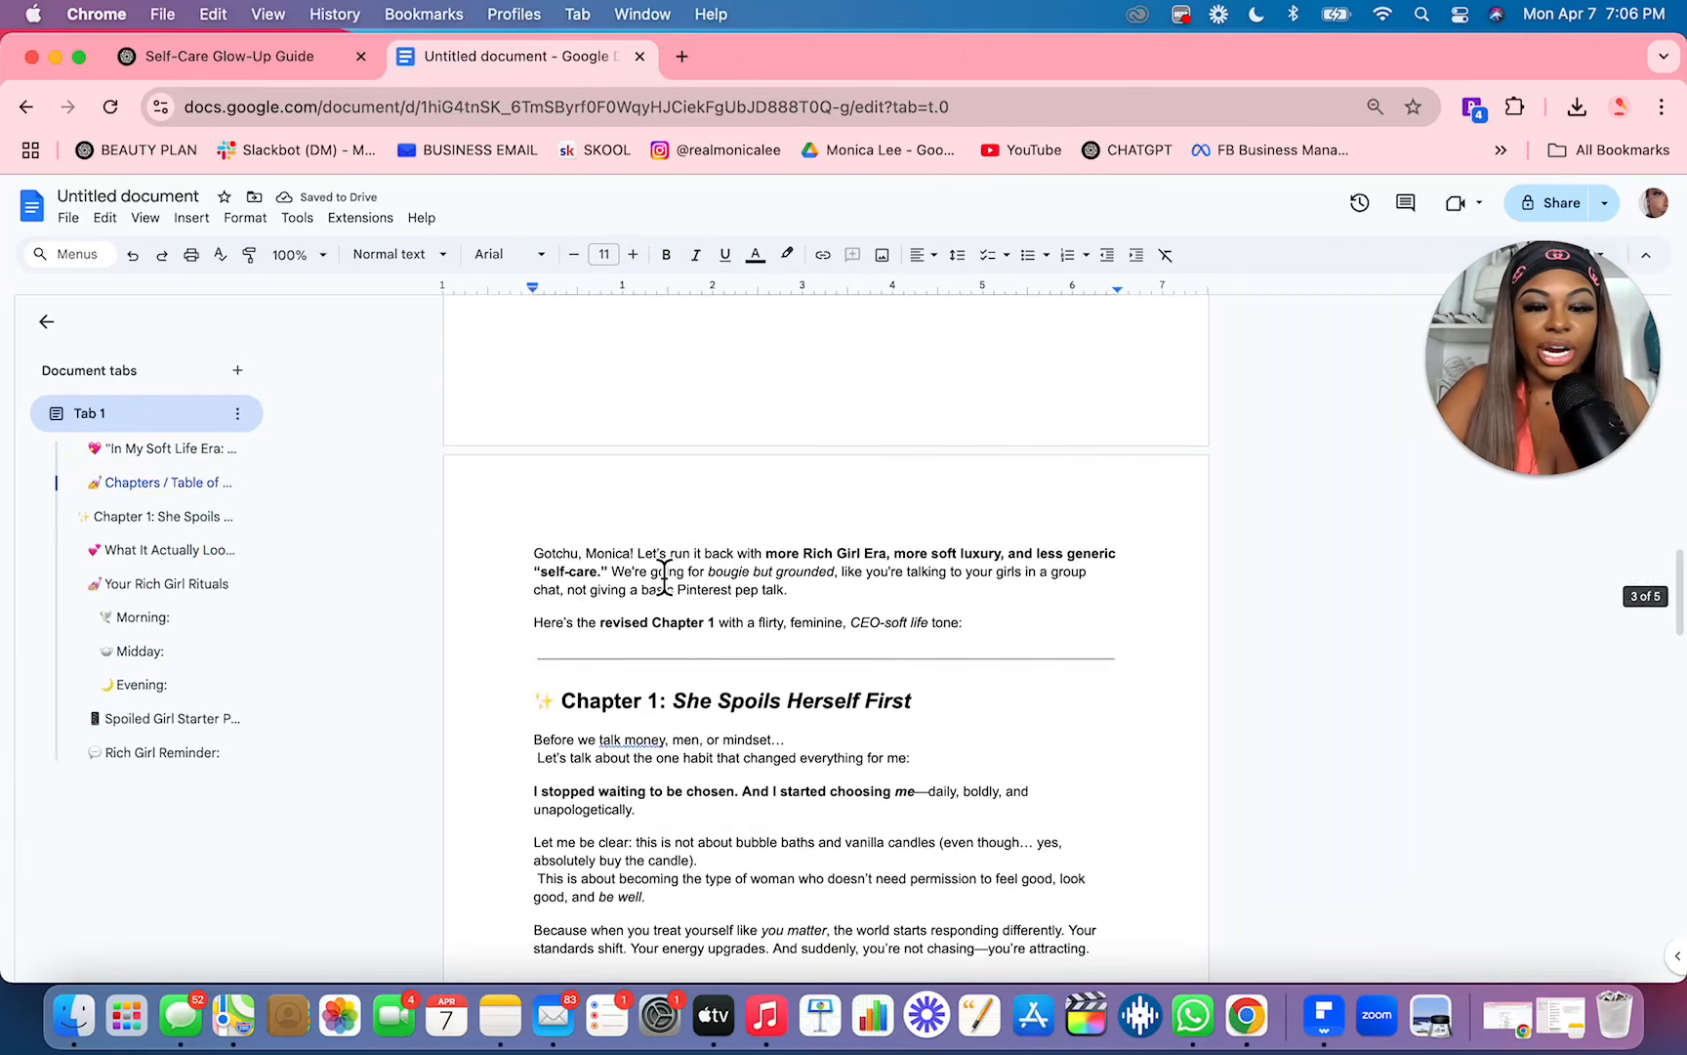
drag(531, 597, 977, 649)
key(BackSpace)
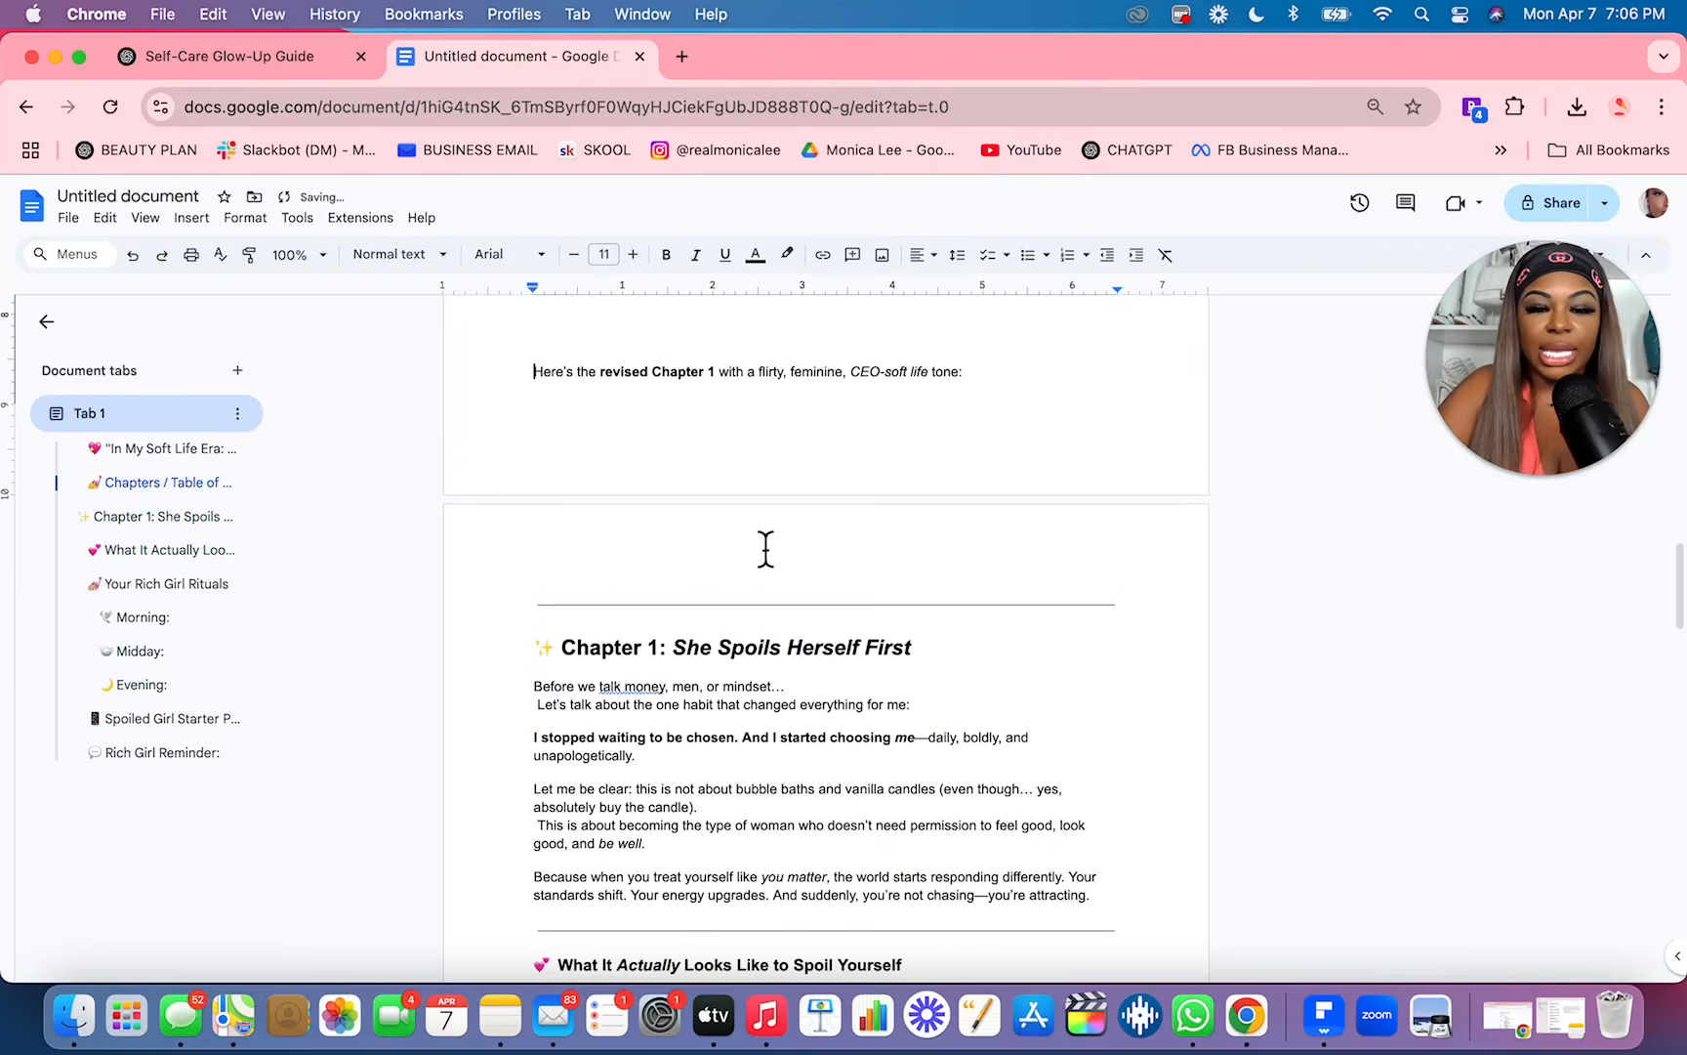
scroll(674, 389, up, 4)
triple_click(661, 610)
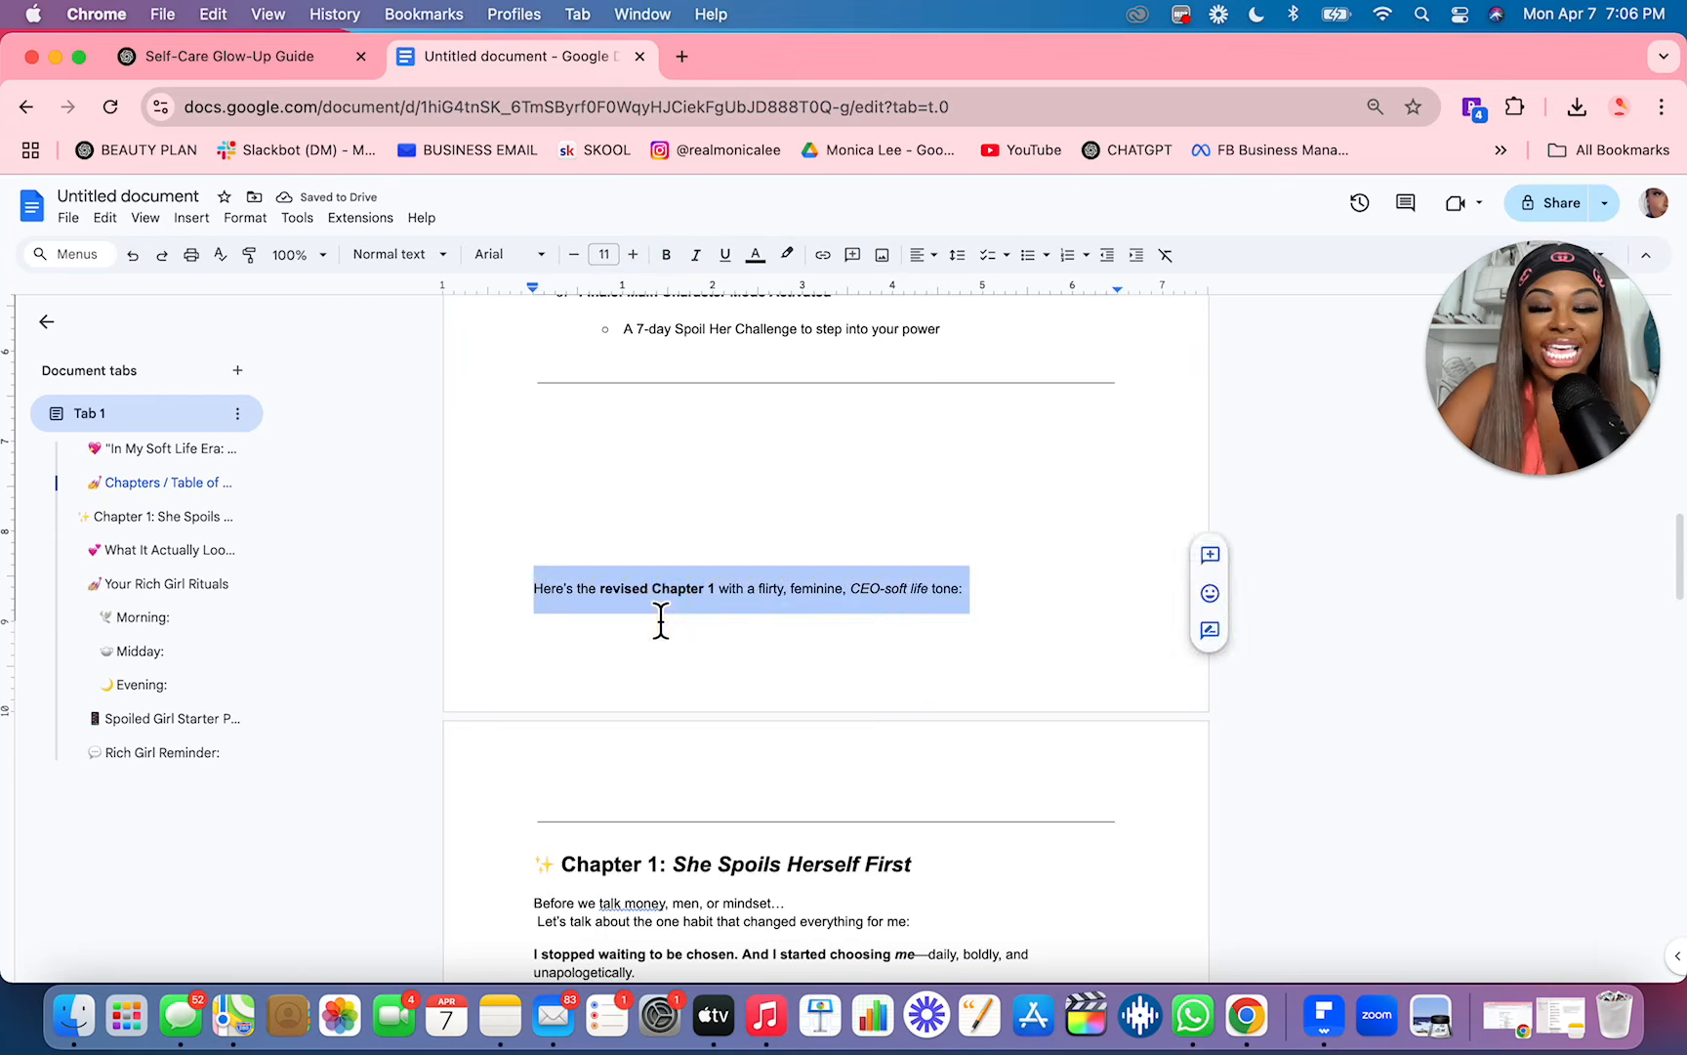
key(BackSpace)
Step: Remove the two divider lines above the Chapter 1 heading and start the chapter on a new page
triple_click(594, 584)
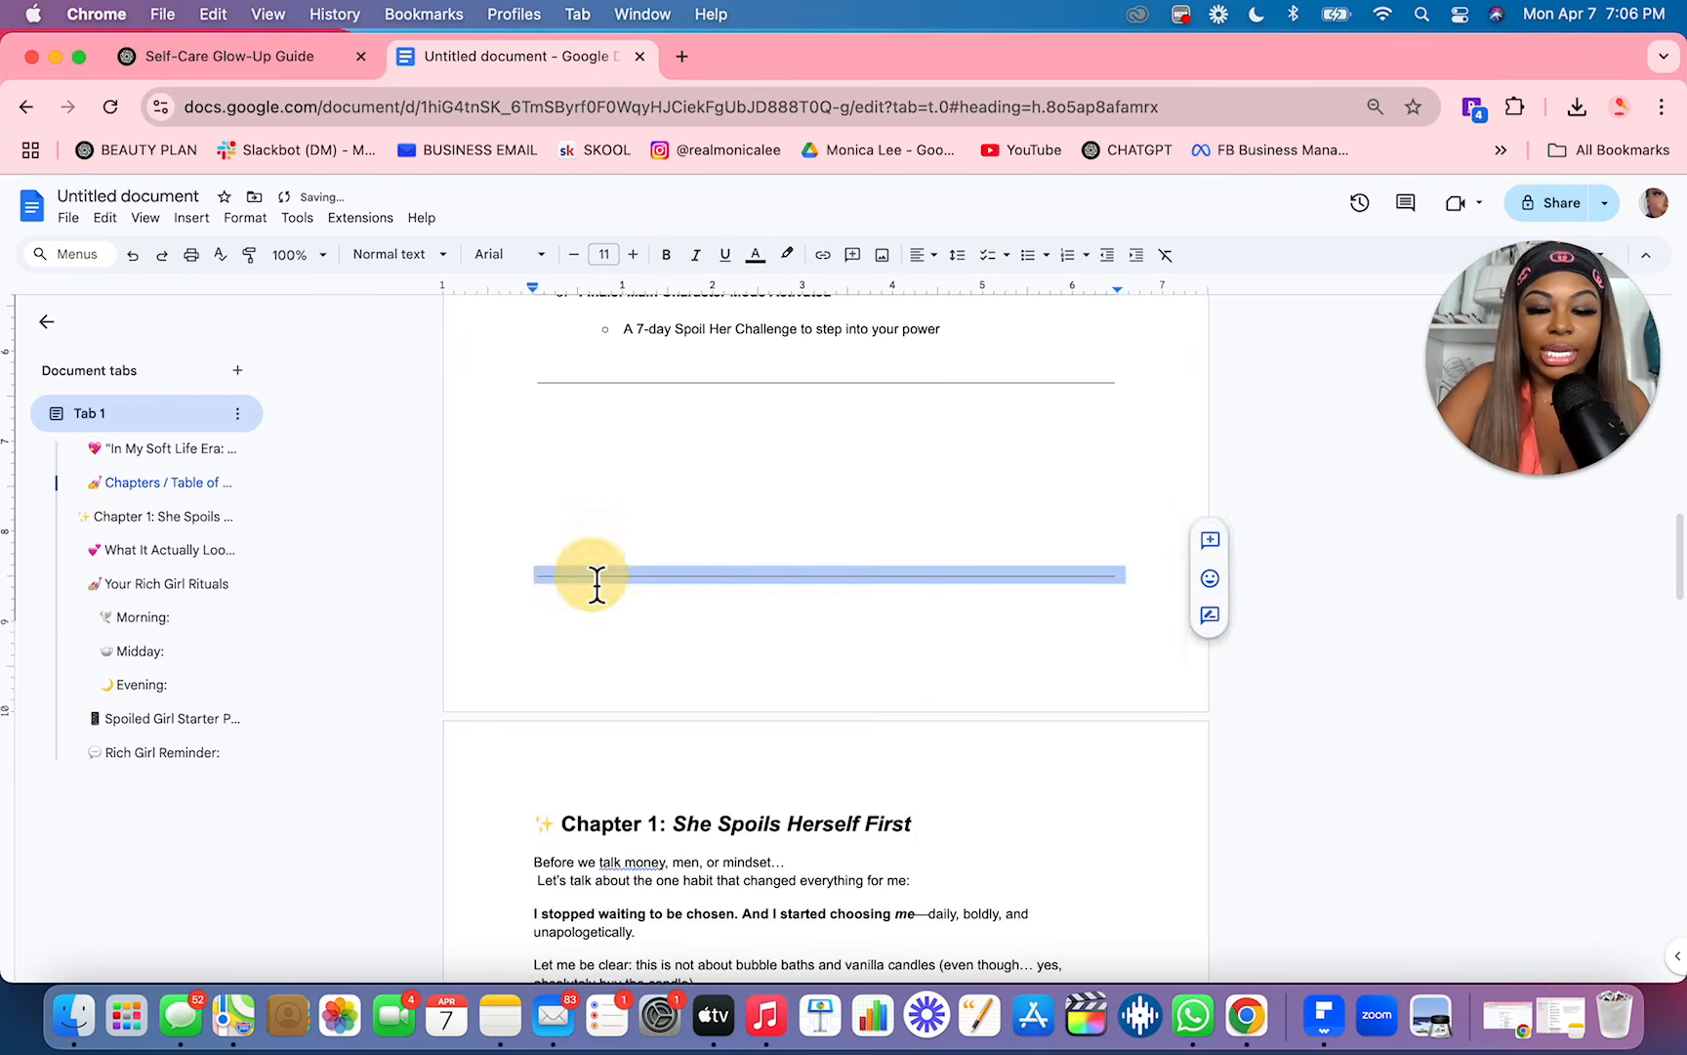
key(BackSpace)
triple_click(556, 396)
key(BackSpace)
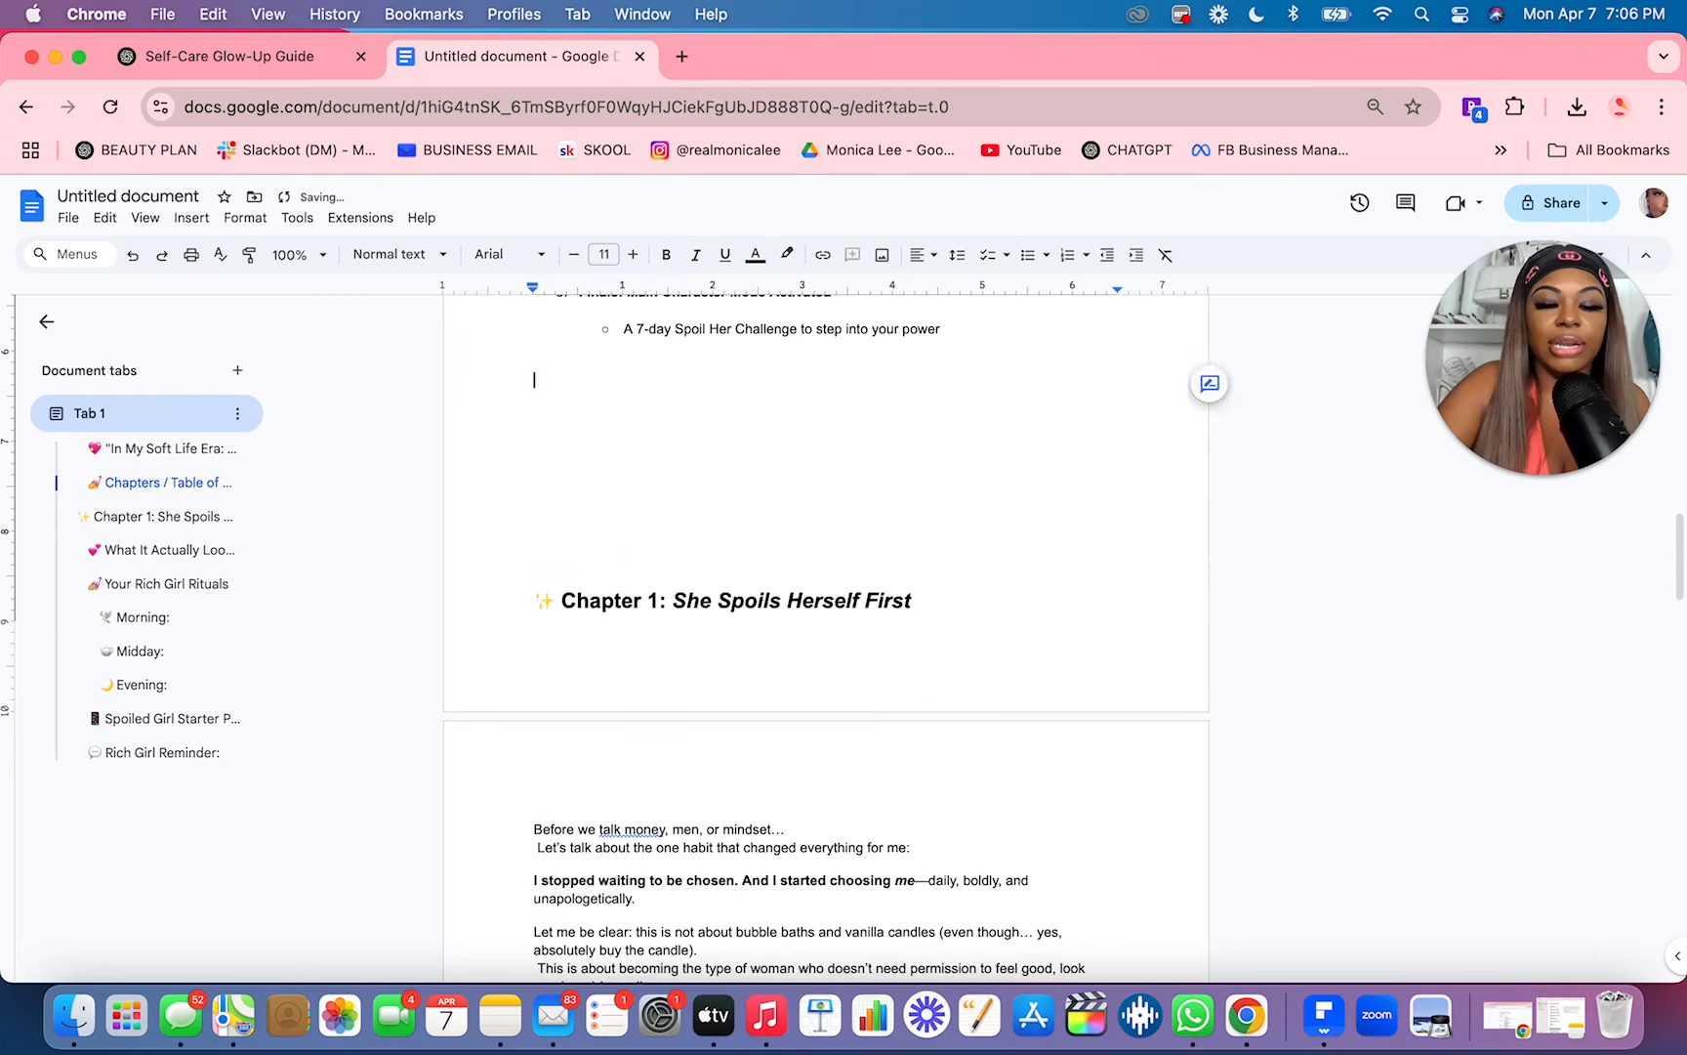
click(539, 610)
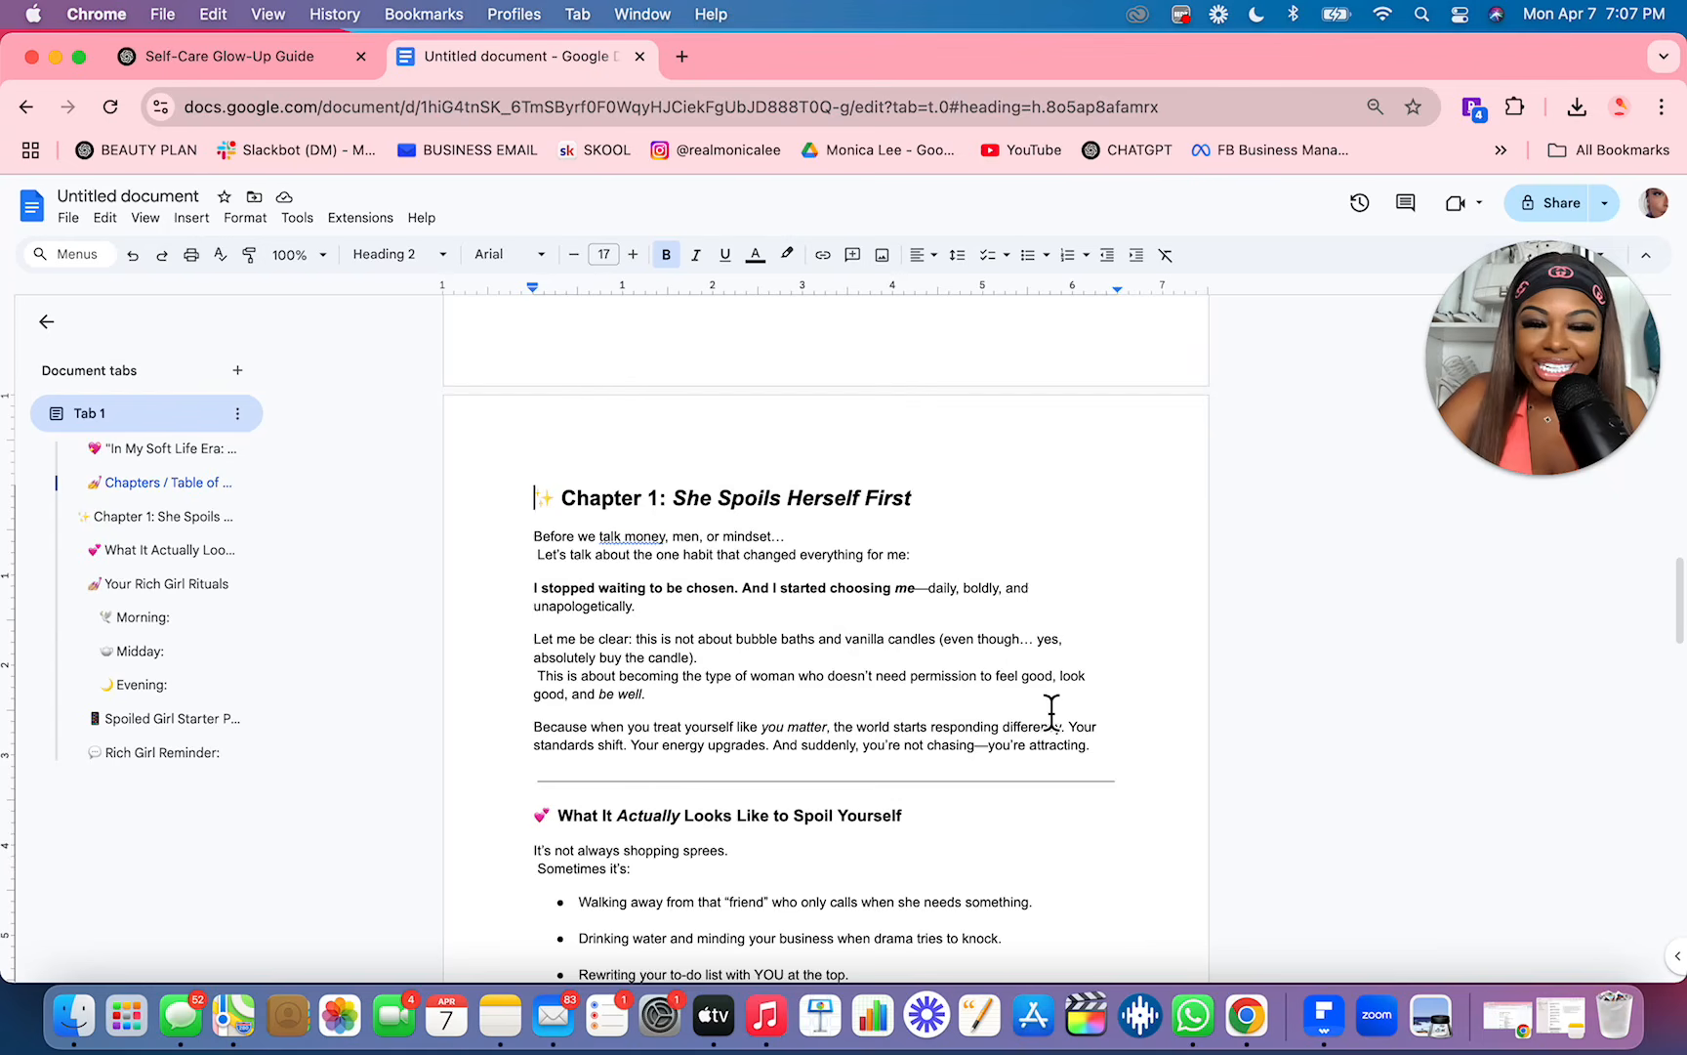
scroll(1051, 708, down, 4)
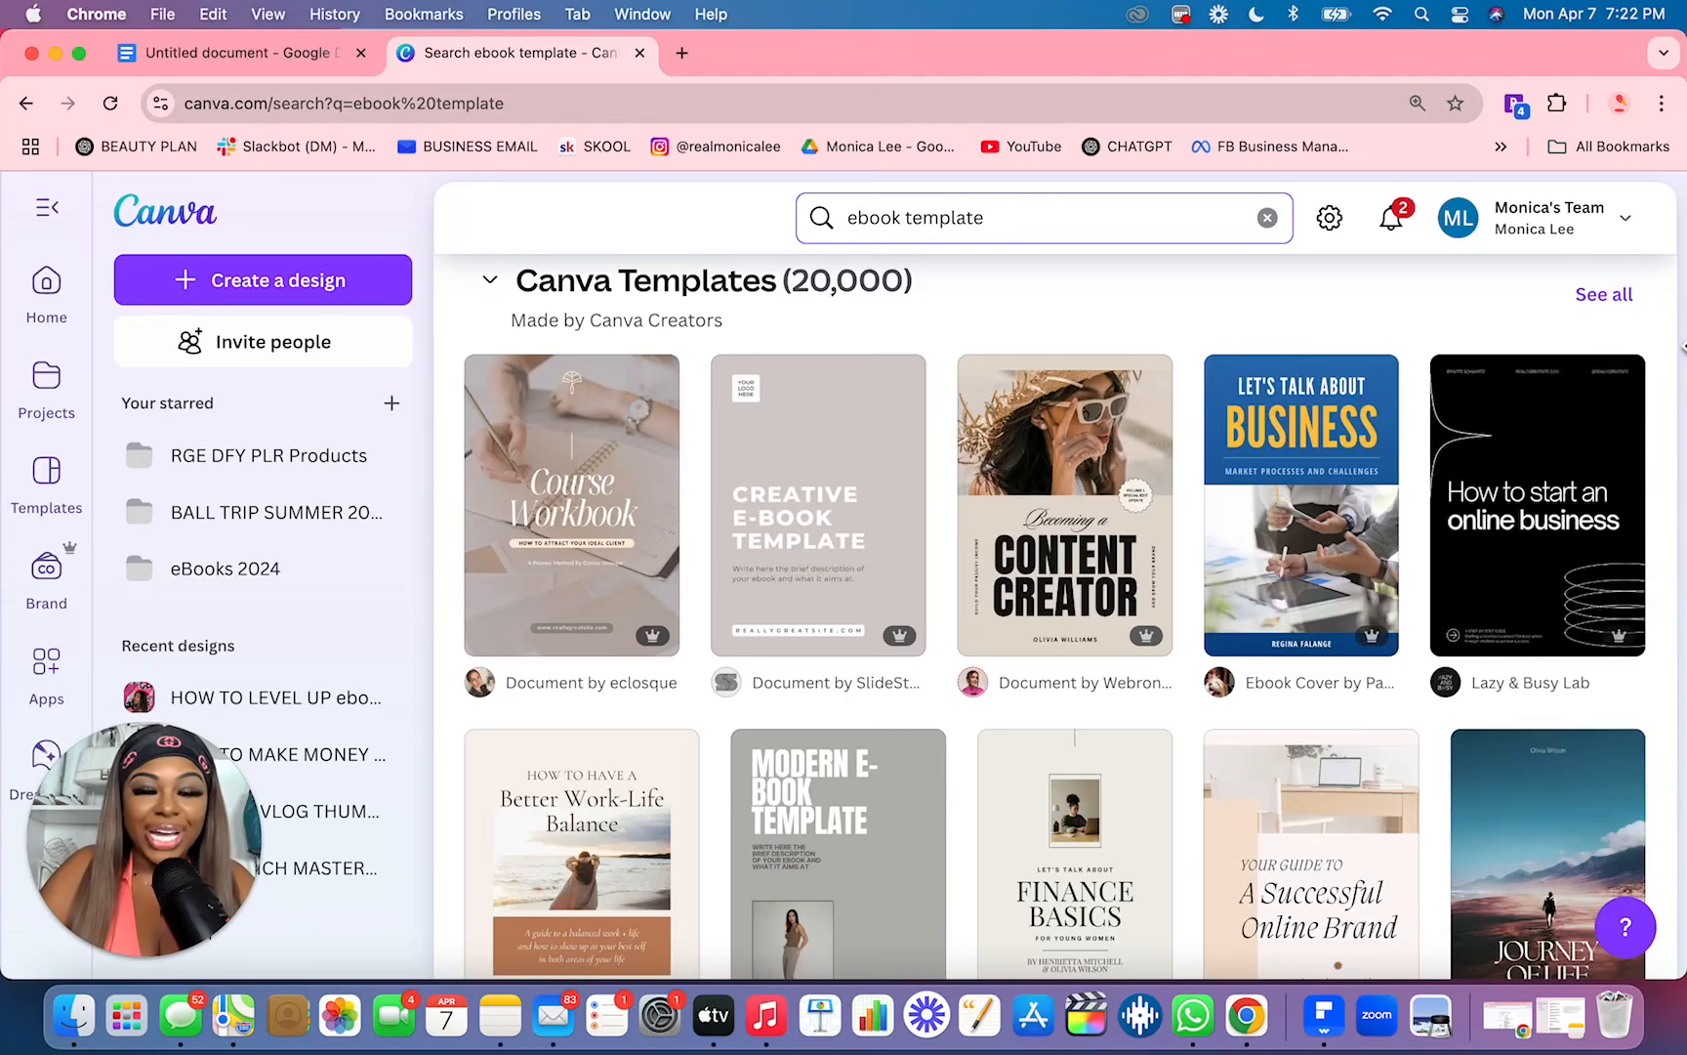
Step: Browse Canva's full set of "ebook template" results and open the beige "Becoming a Content Creator" template as an editable design
scroll(1645, 563, down, 10)
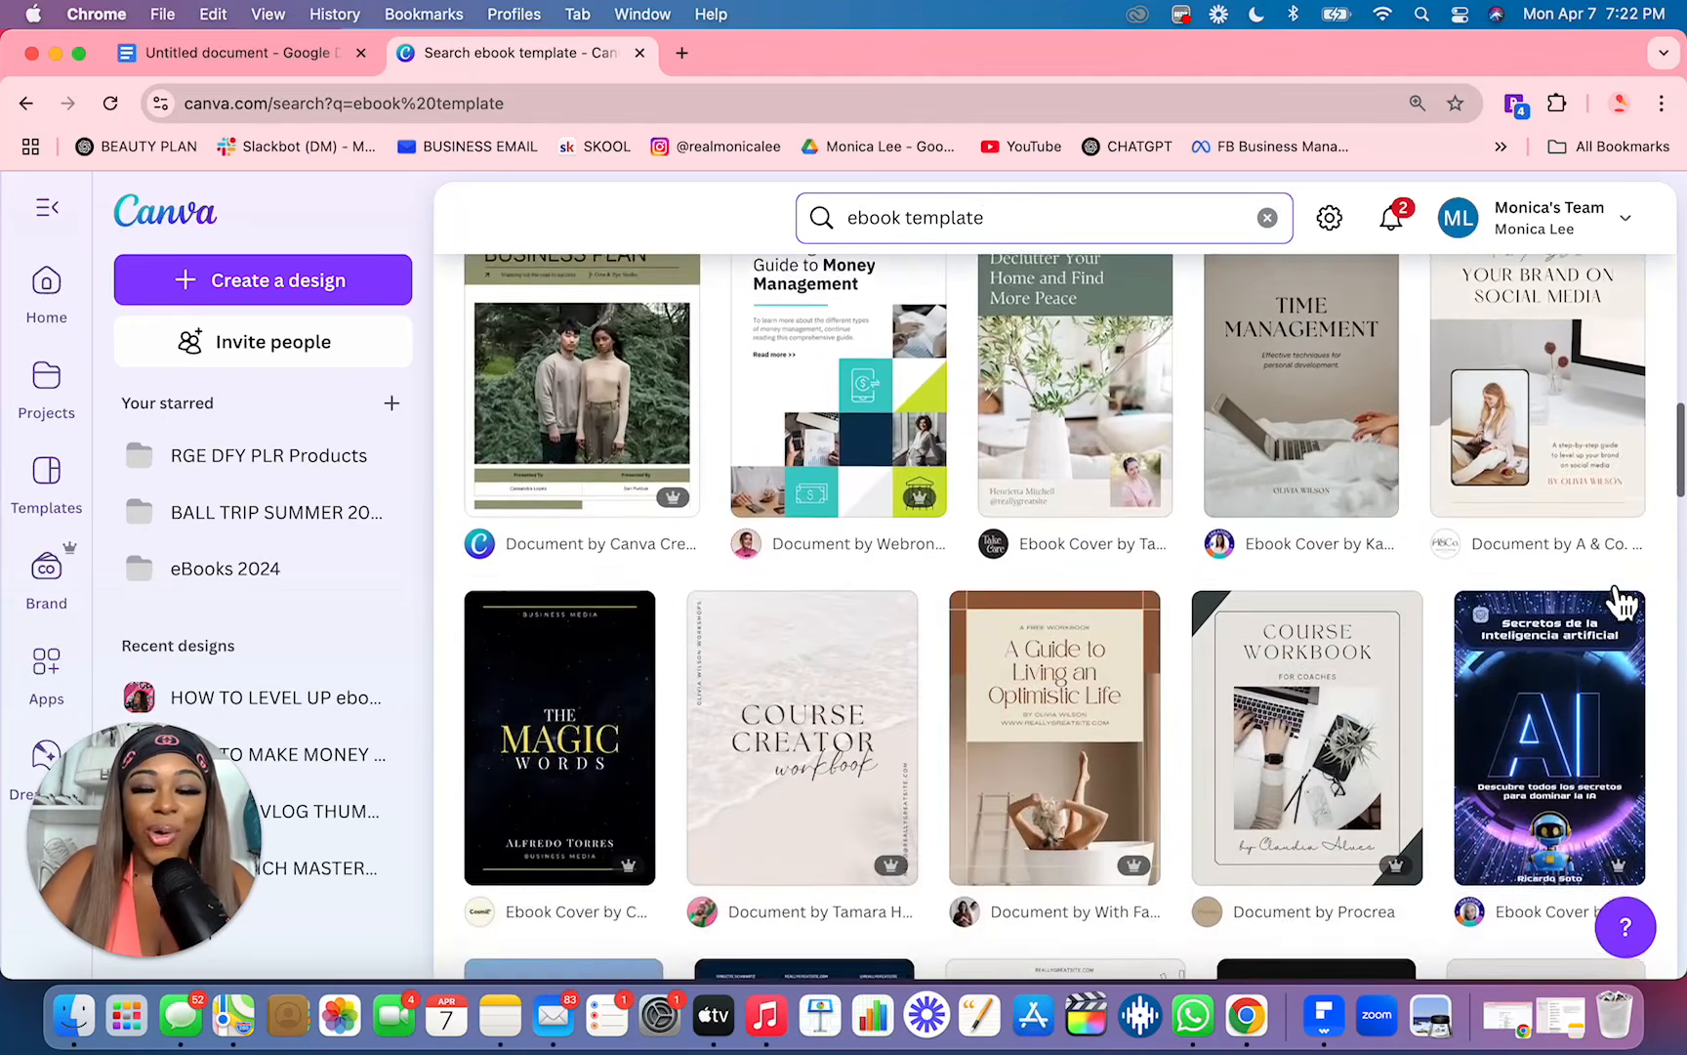
scroll(1621, 601, up, 10)
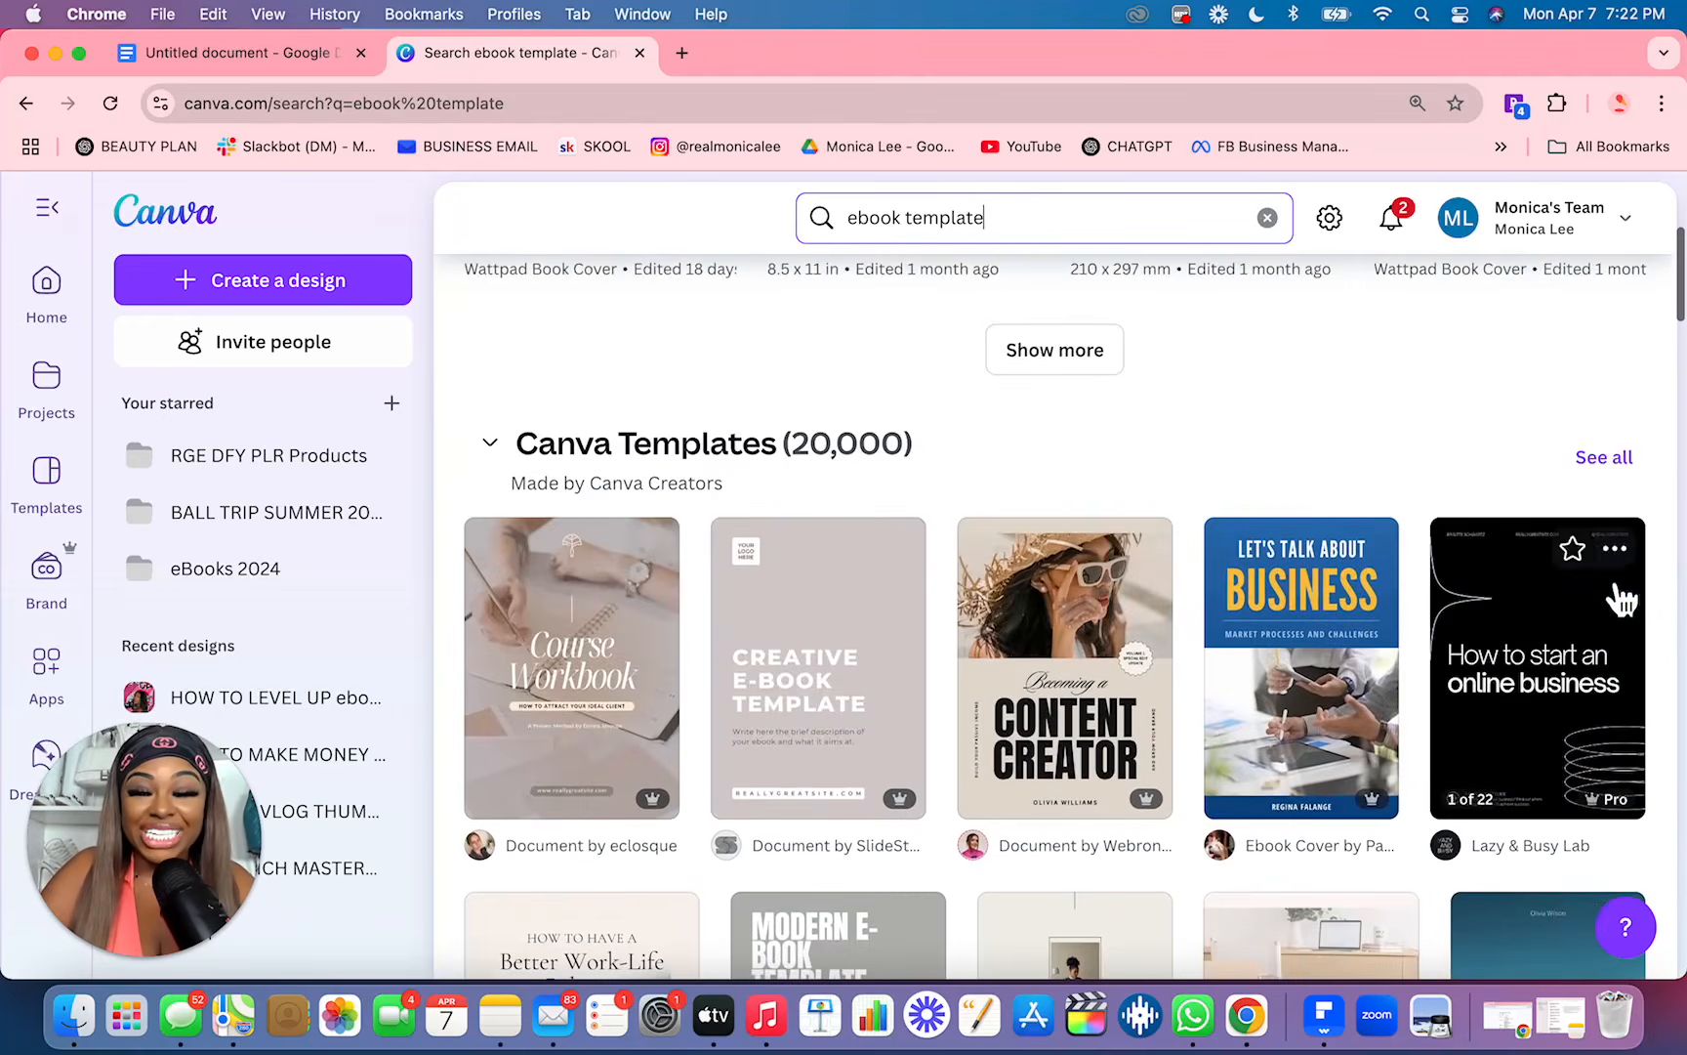
click(1623, 457)
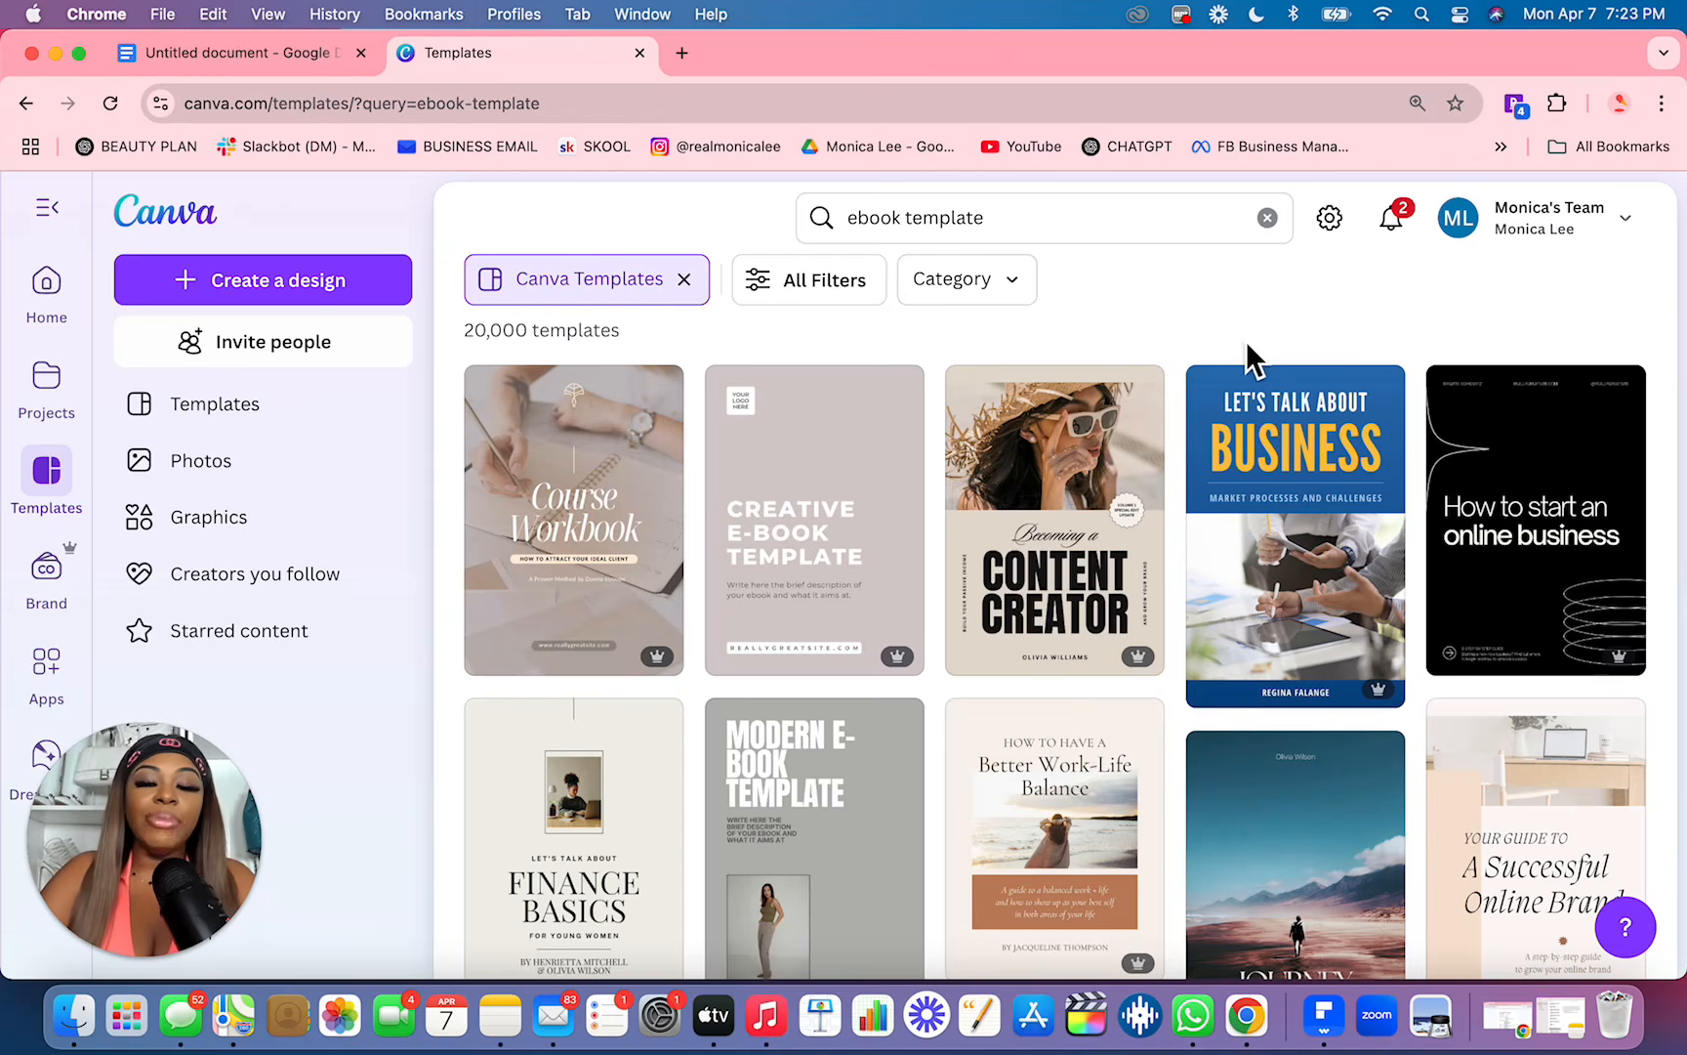
click(1080, 554)
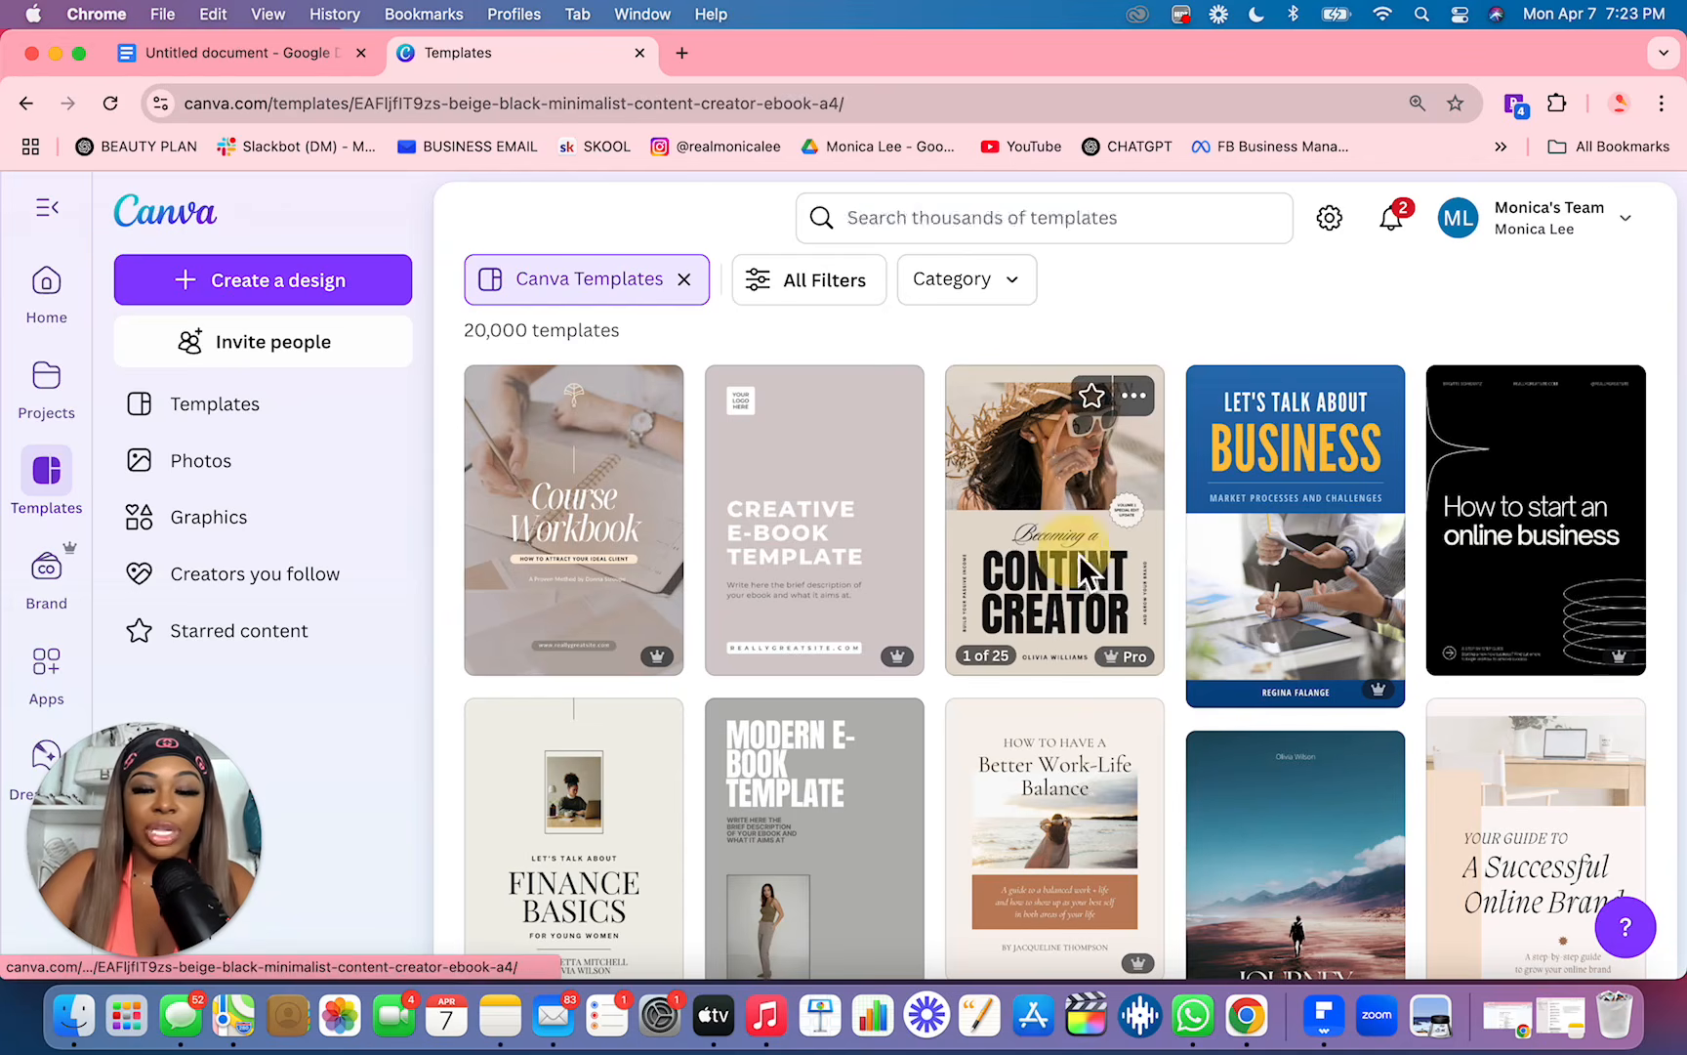
click(1238, 536)
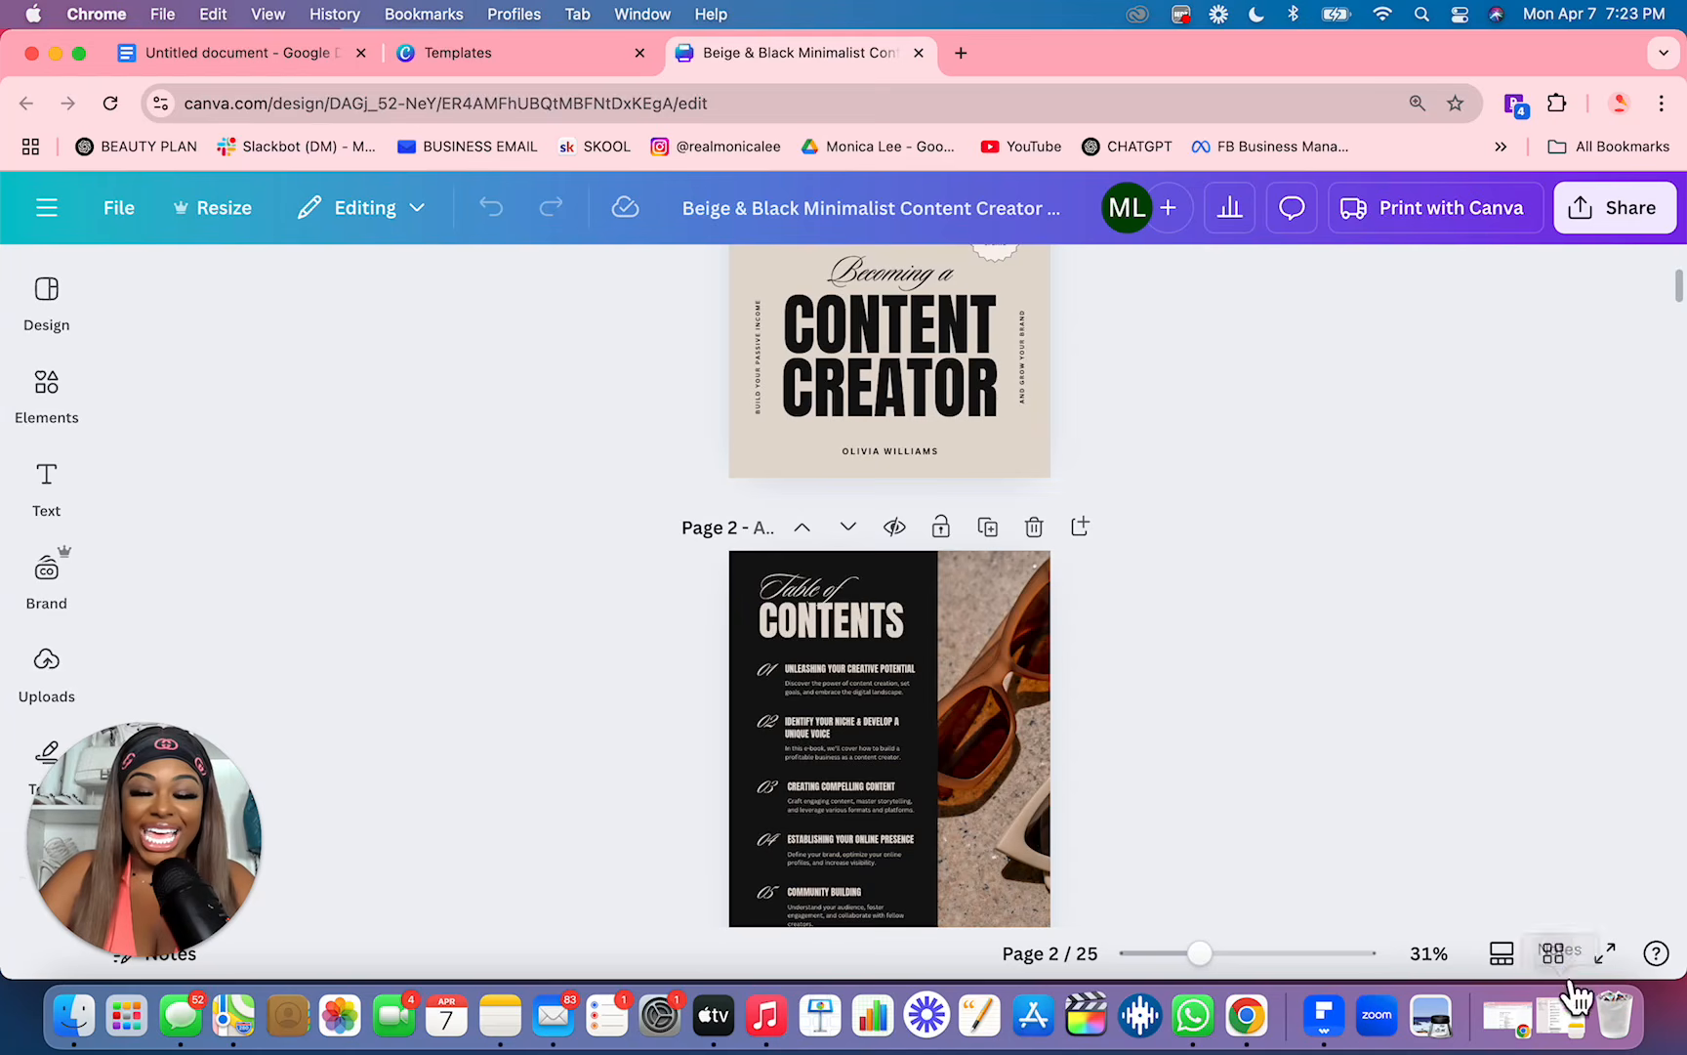
Step: Show all pages of the template in a grid and look through their layouts
click(1554, 953)
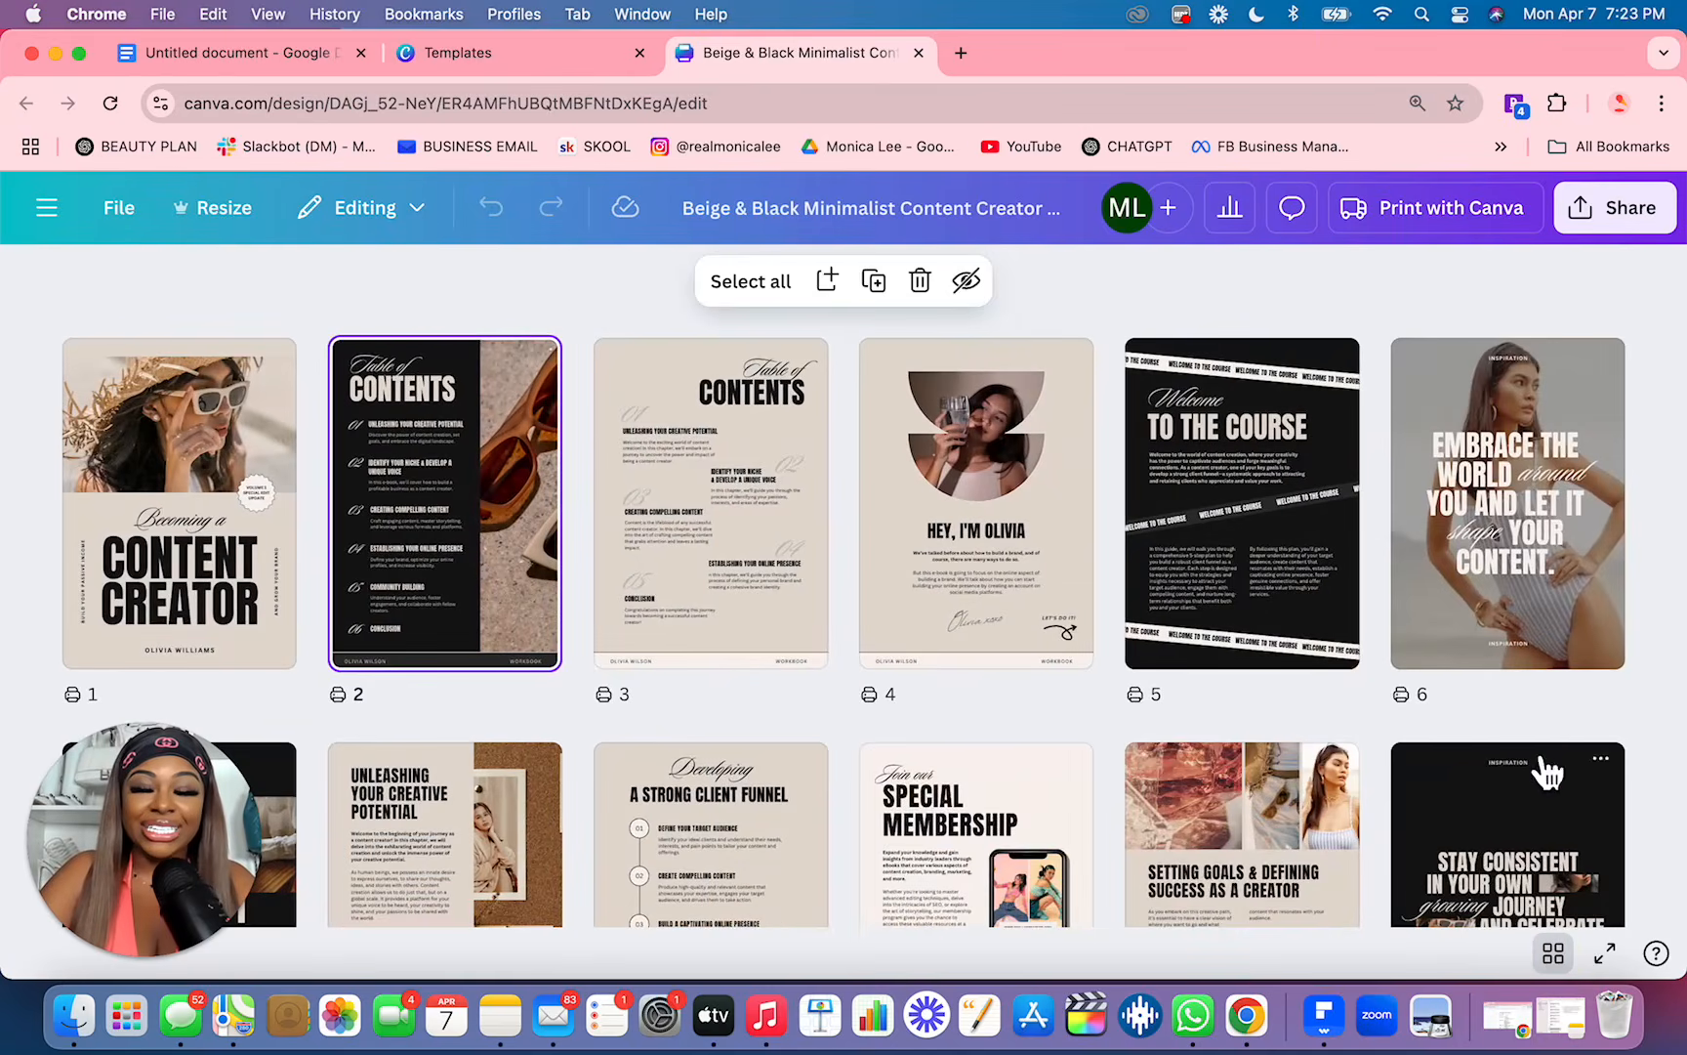
scroll(1541, 727, down, 8)
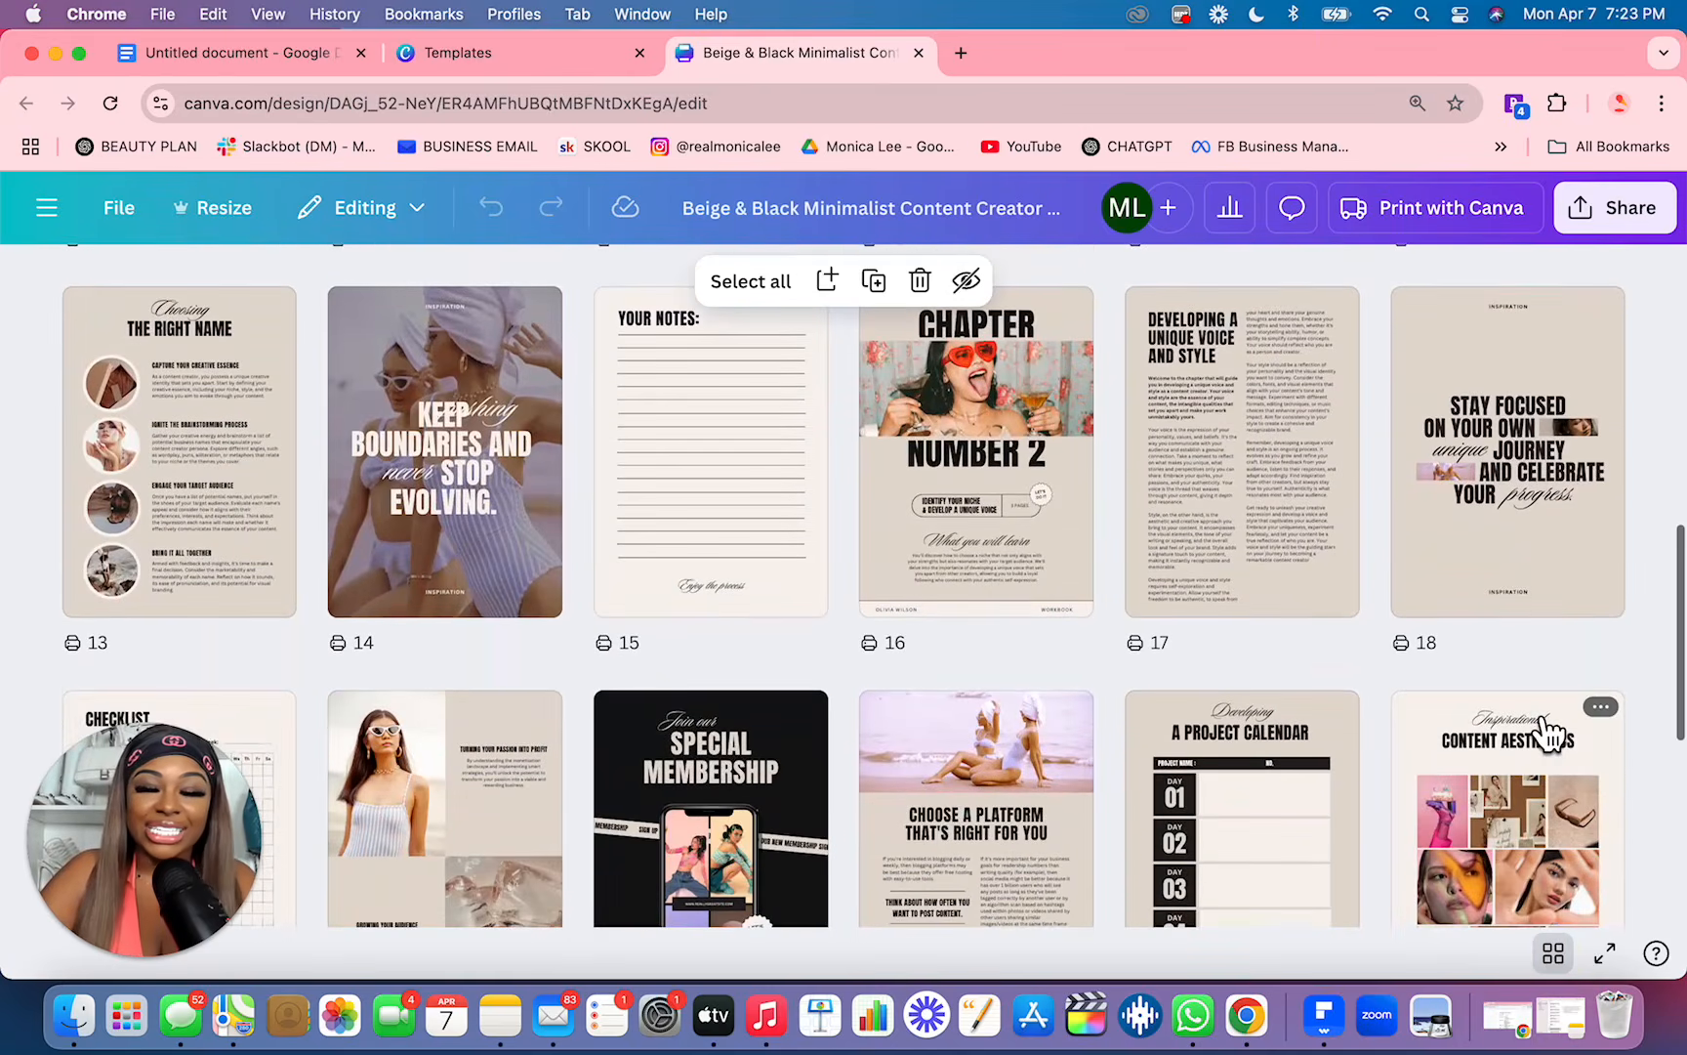
scroll(1533, 709, down, 5)
scroll(1544, 730, up, 13)
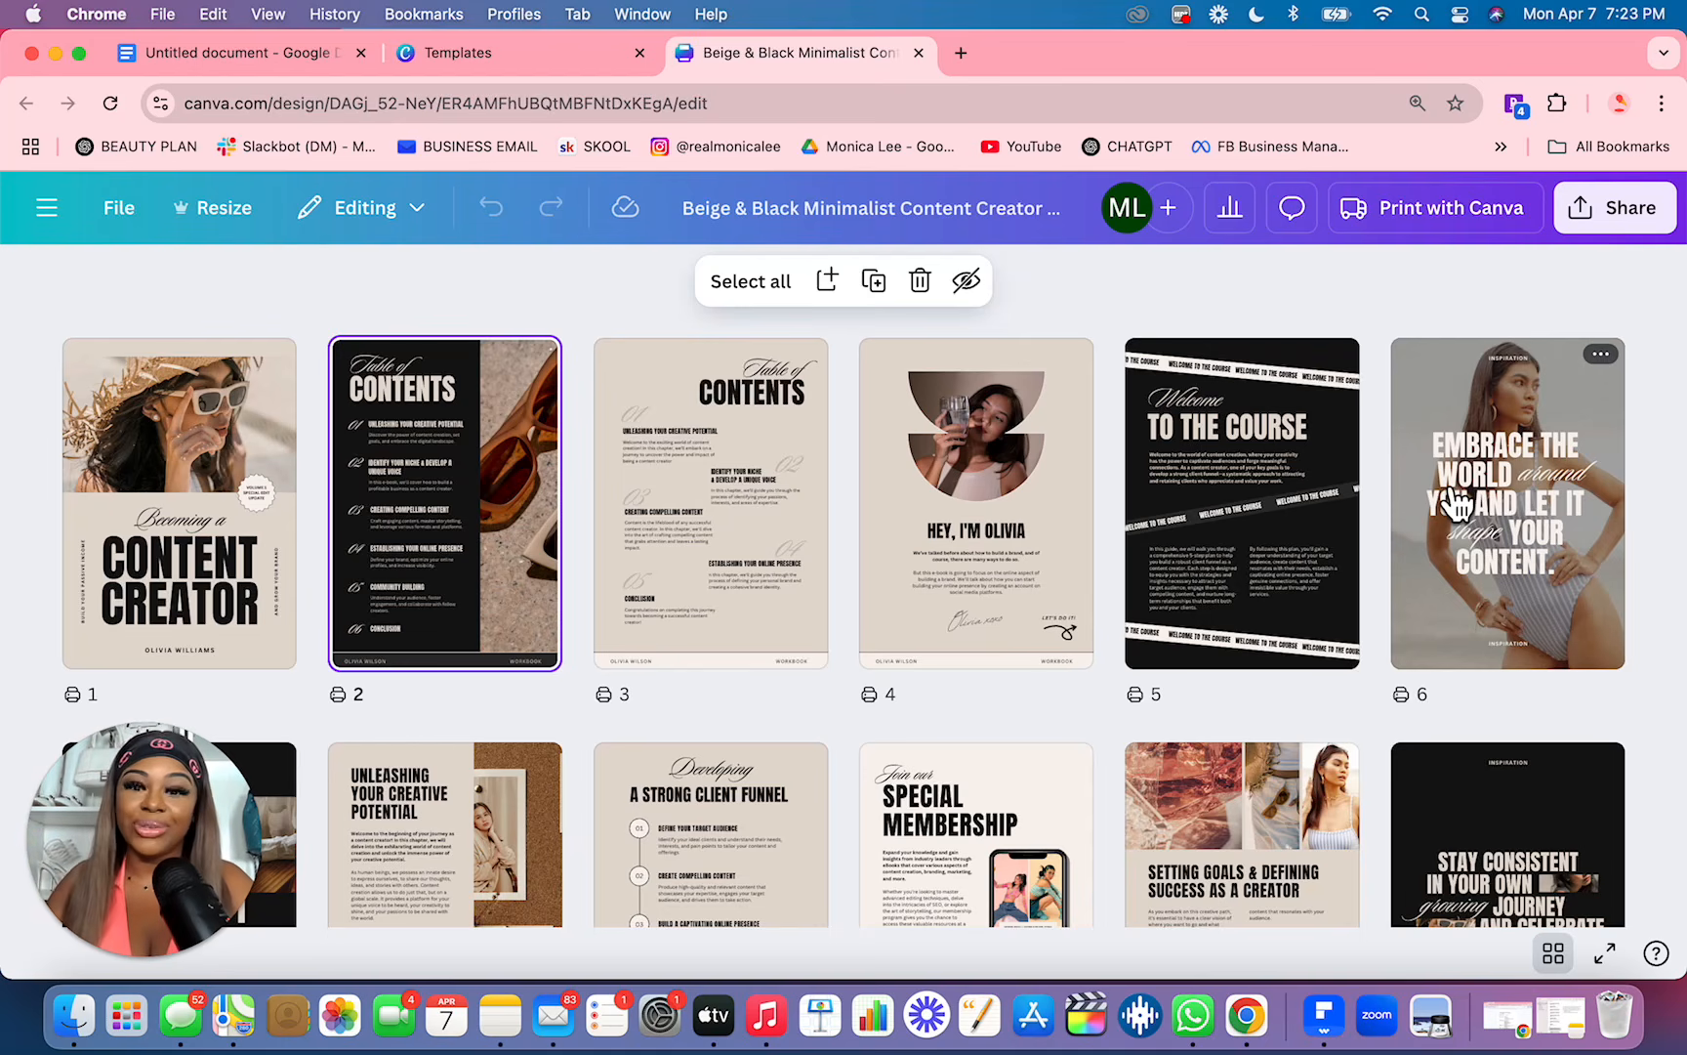
Step: Rename the Canva design to "EBOOK:" followed by the full "In My Soft Life Era" title copied from the Google Docs document
click(927, 223)
key(super+a)
key(BackSpace)
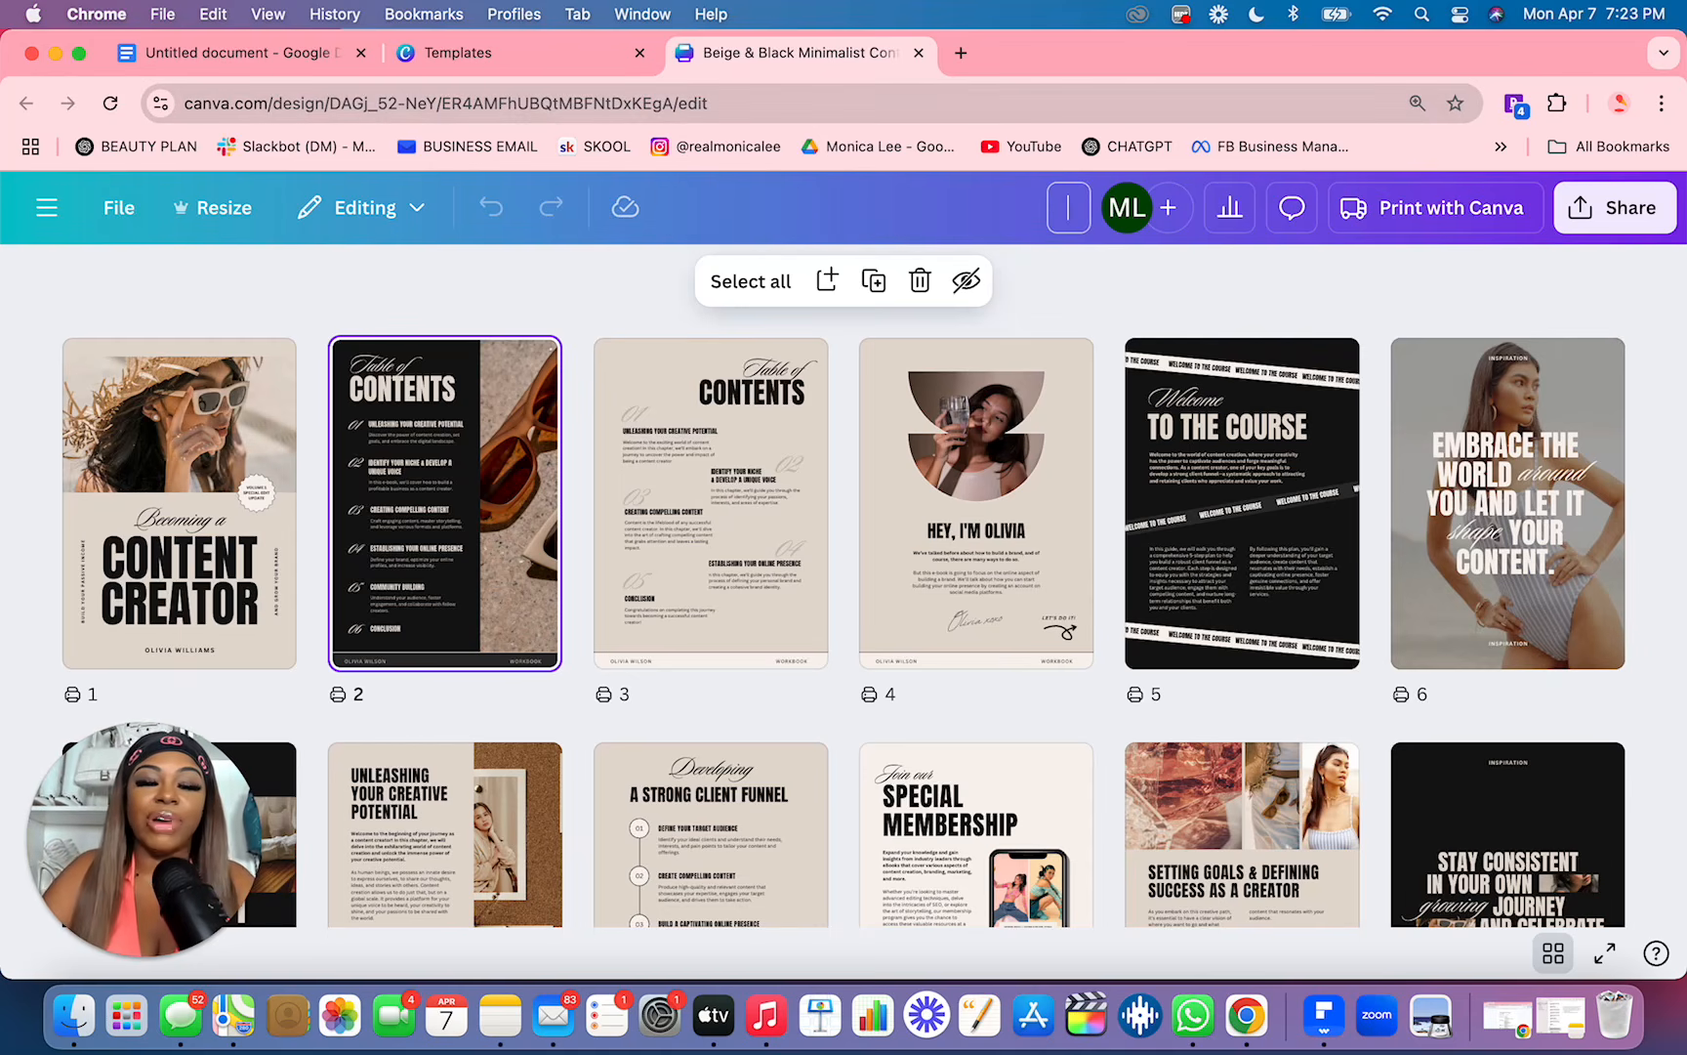
click(293, 59)
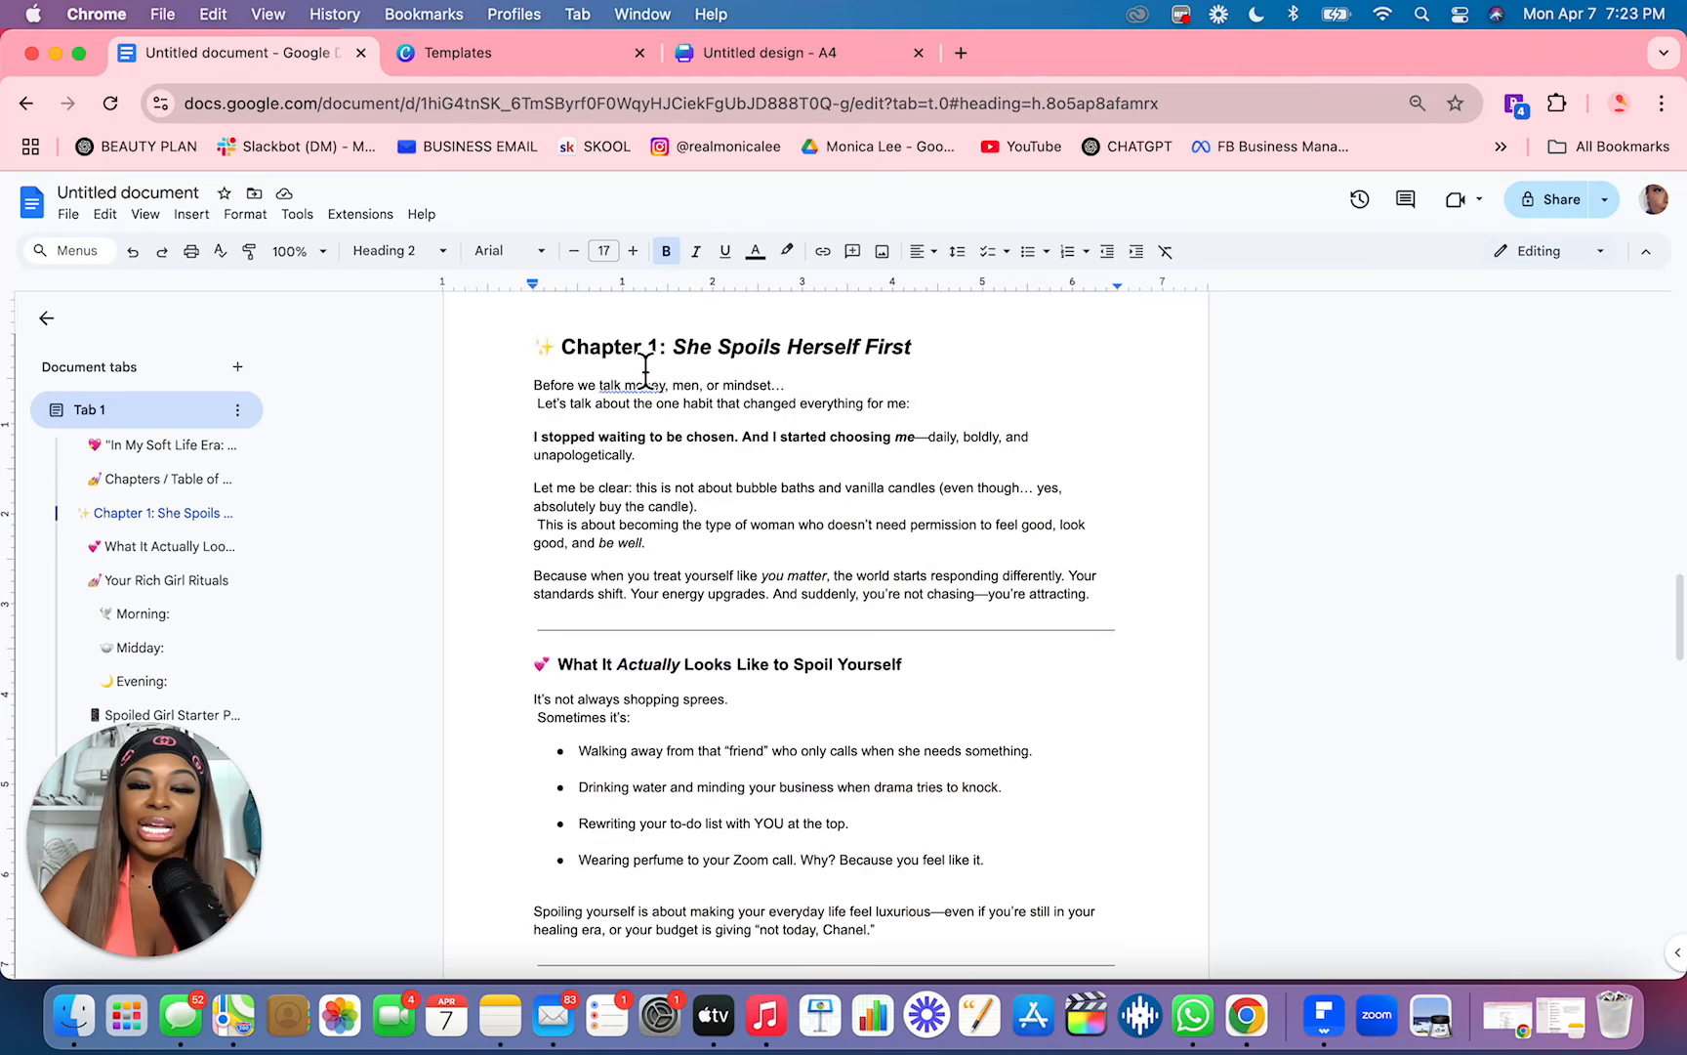
scroll(645, 369, up, 10)
drag(687, 479, 566, 451)
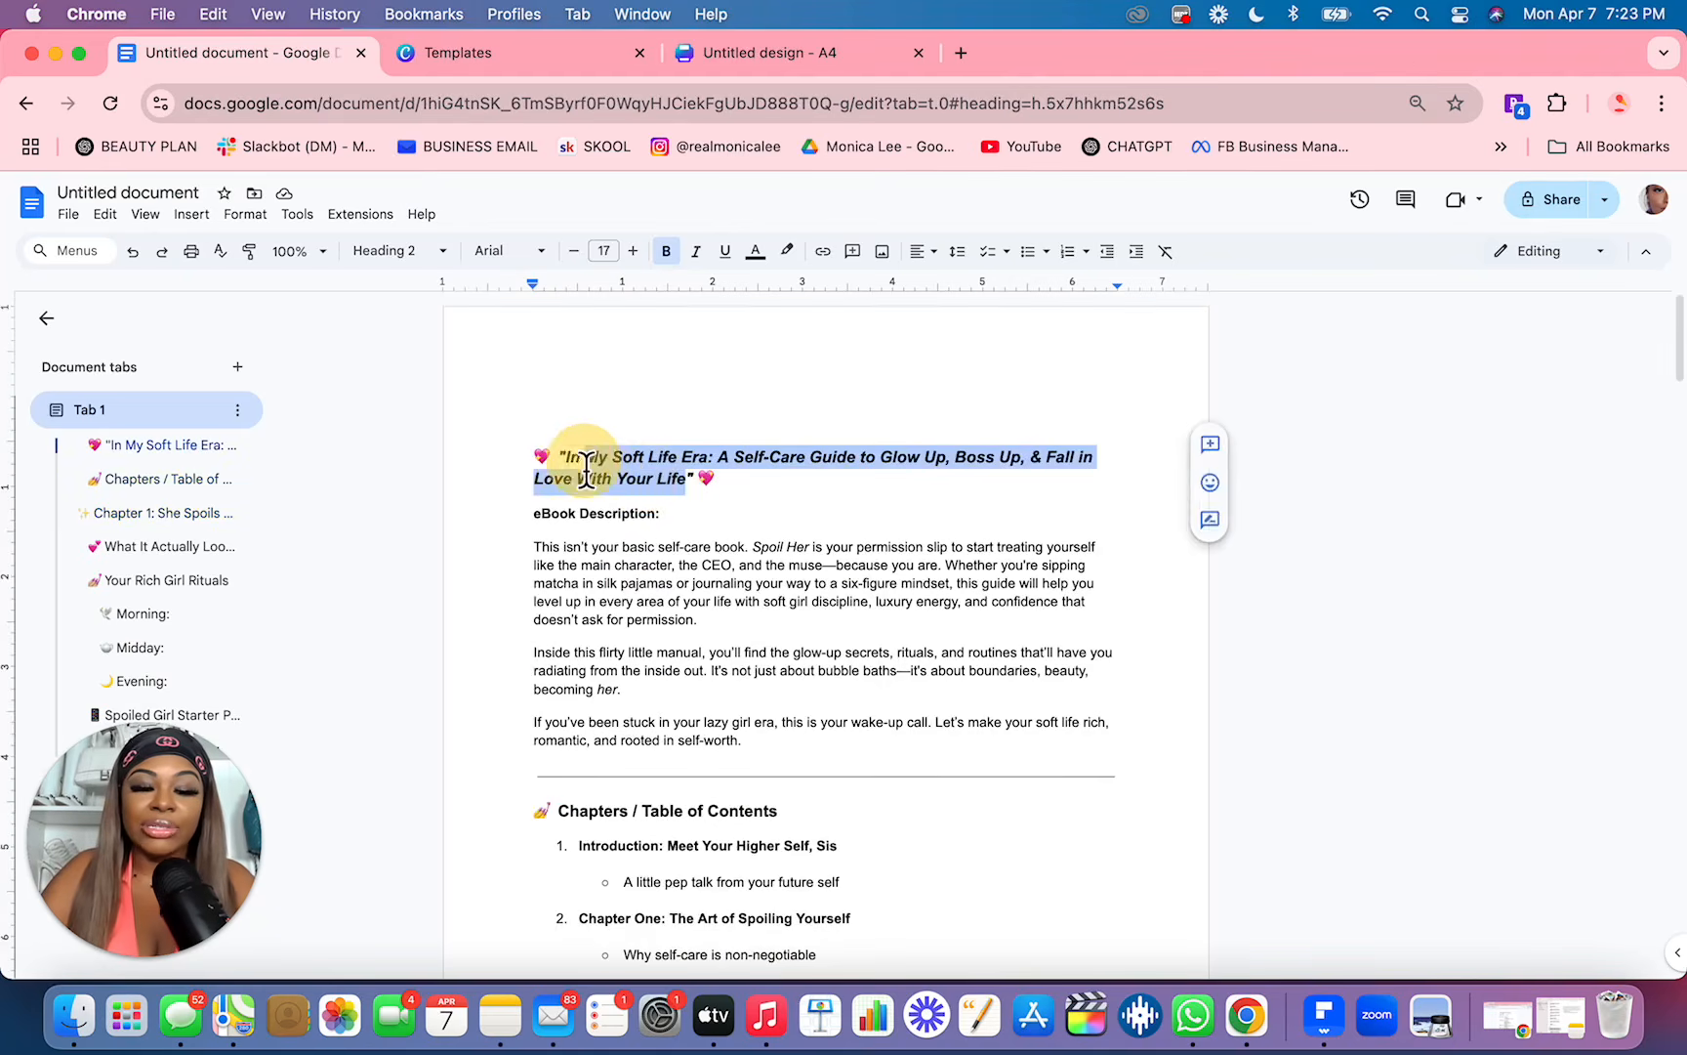
key(super+c)
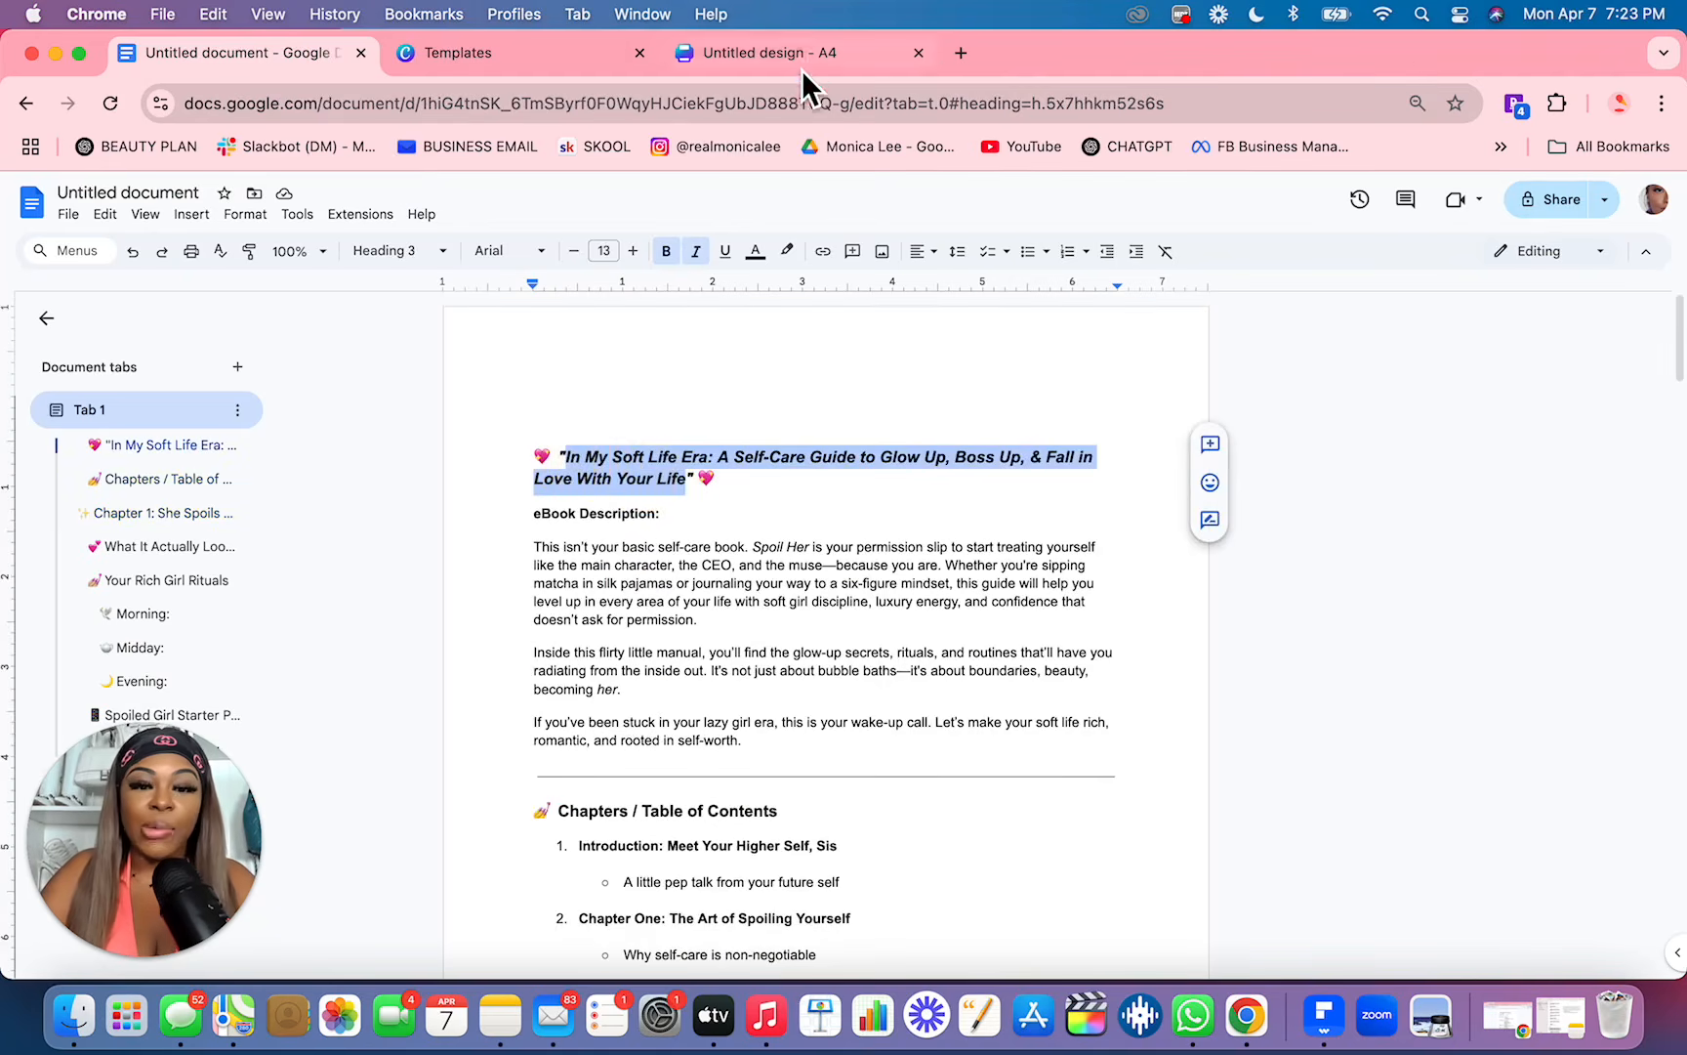
click(802, 56)
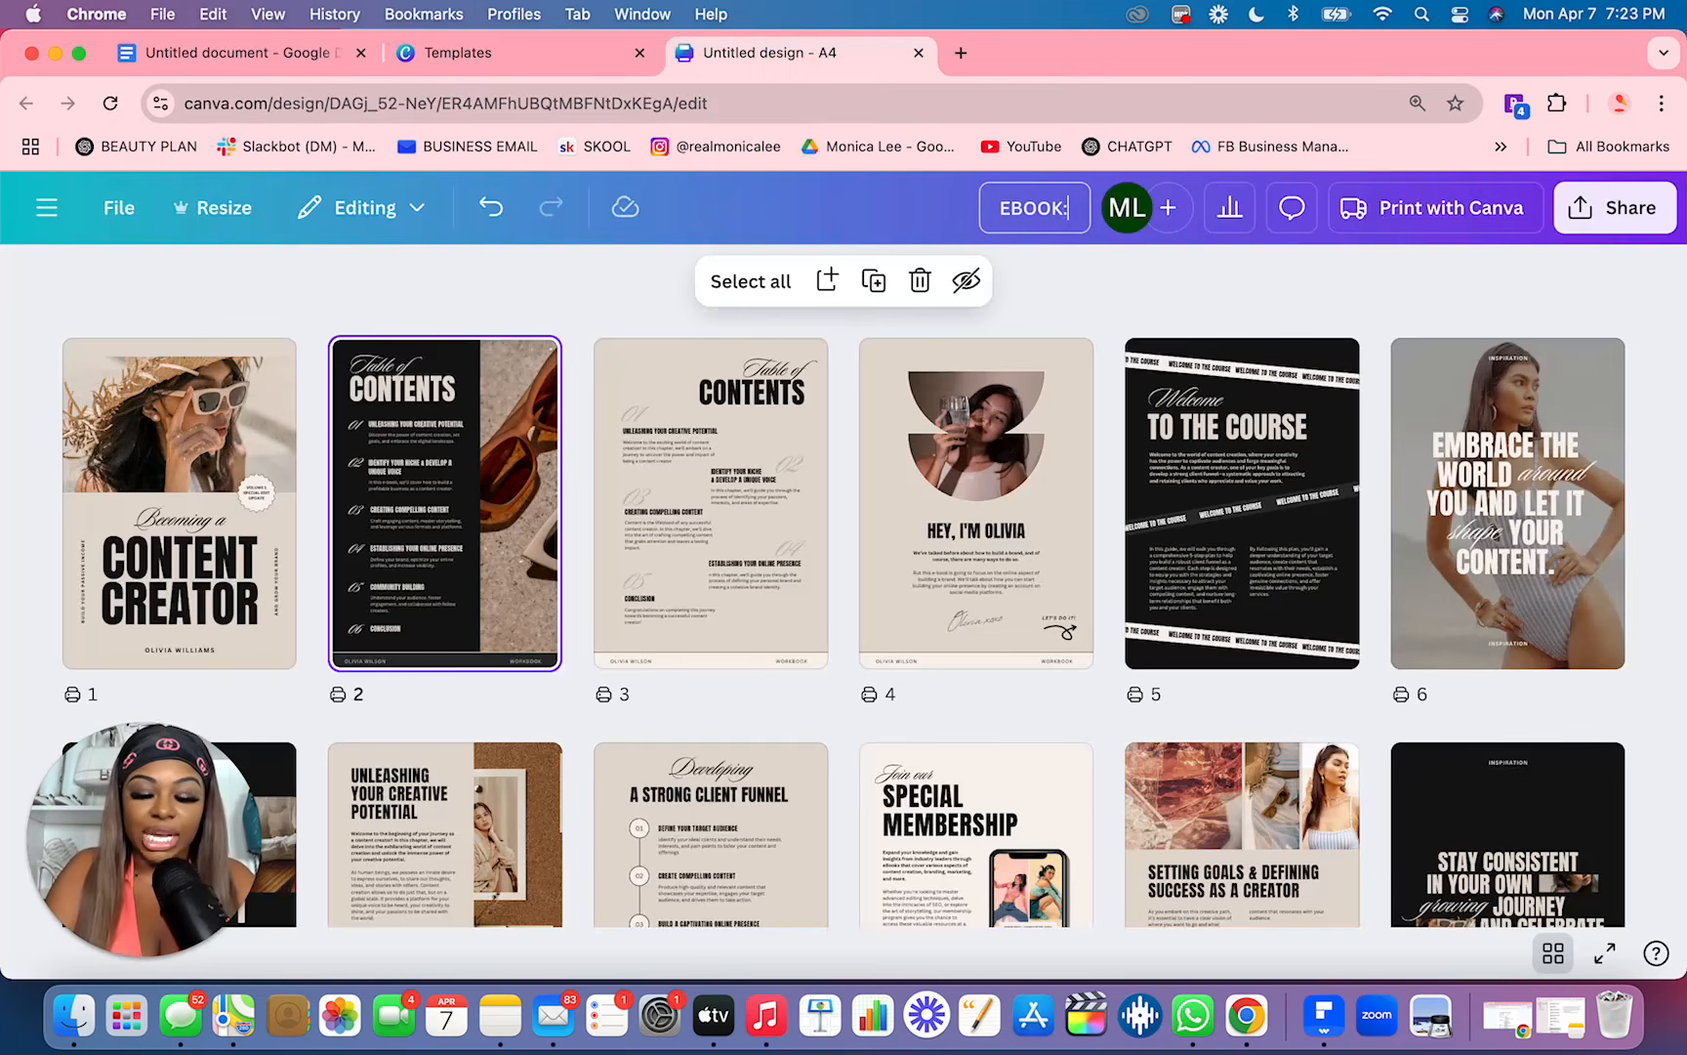
text(EBOOK:)
key(super+v)
key(Return)
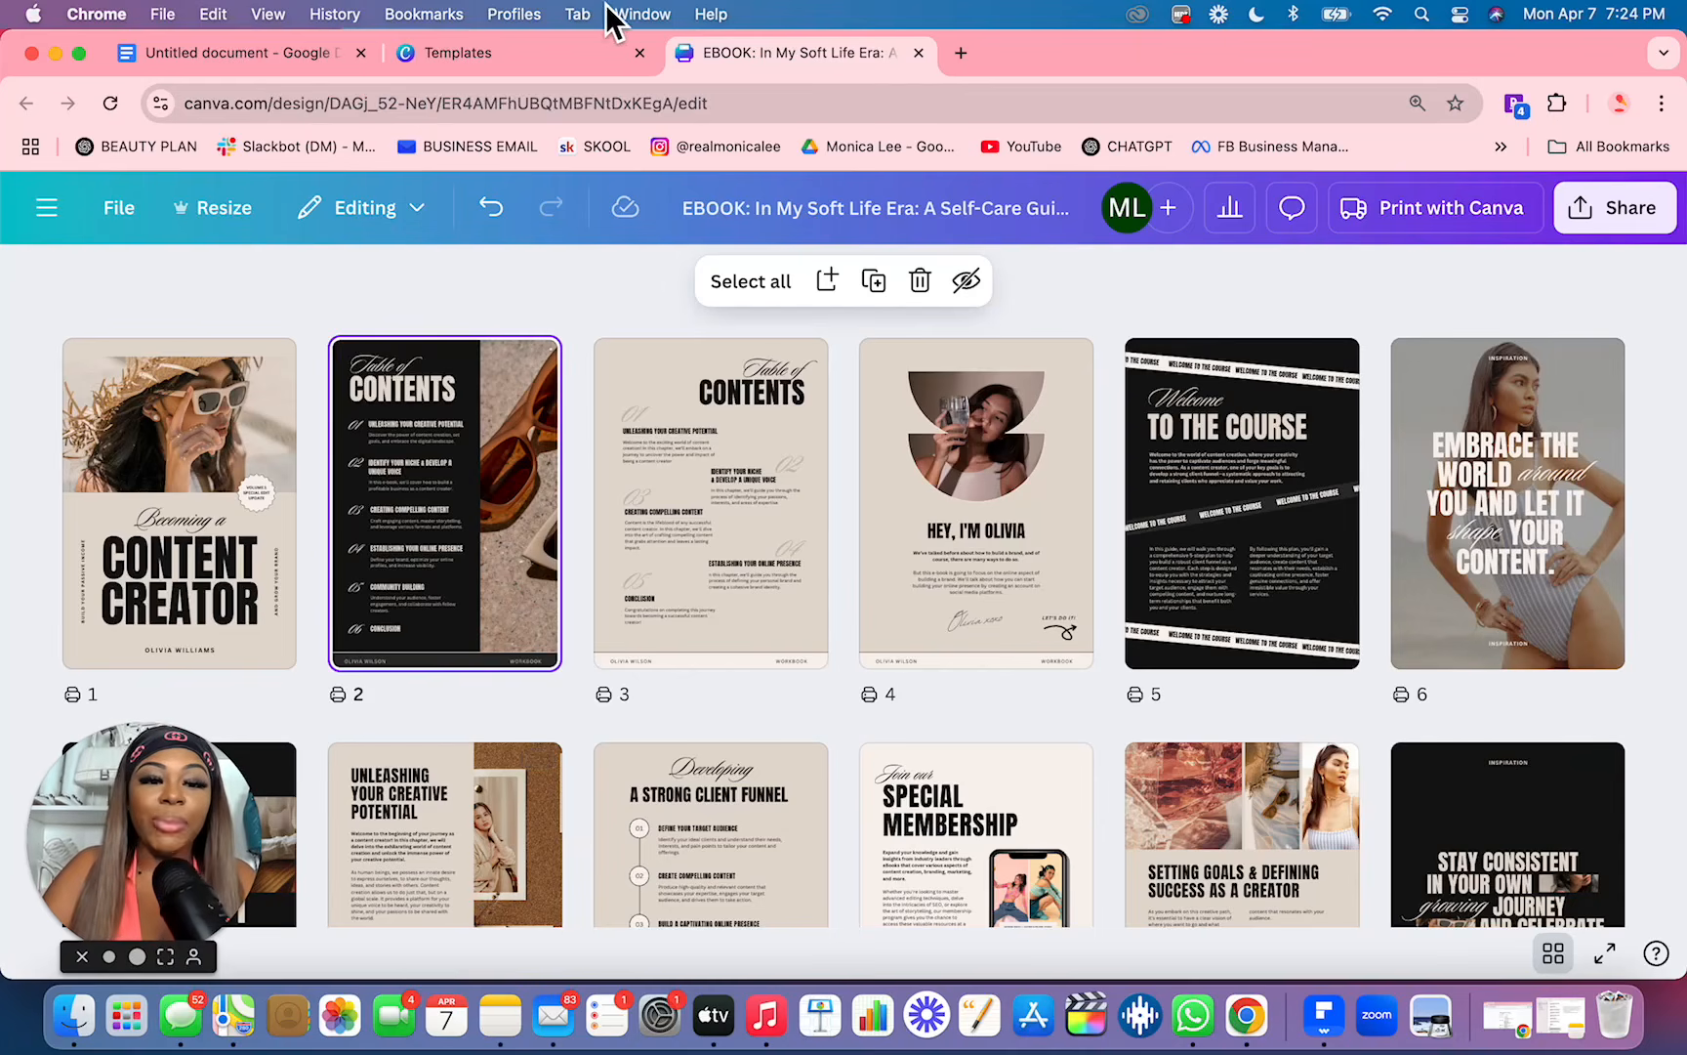
Step: Close the Canva templates page and copy "A little pep talk from your future self" from the table of contents in Google Docs
click(640, 52)
click(282, 60)
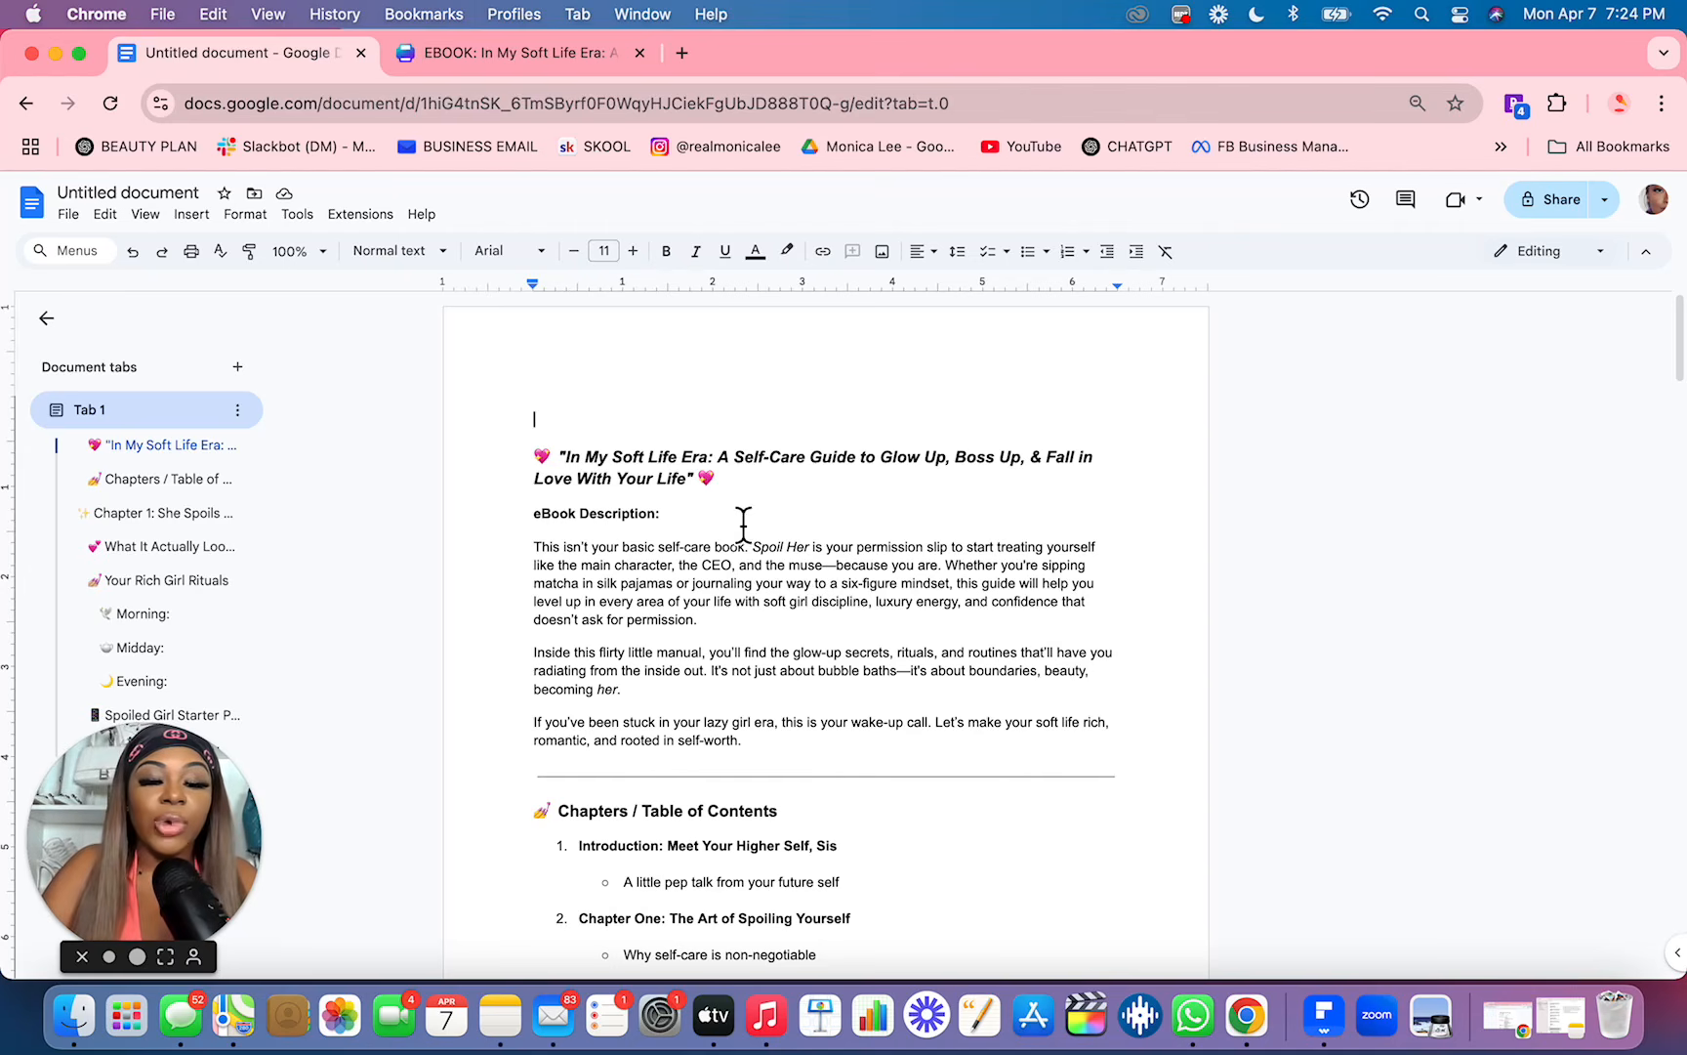
scroll(682, 664, down, 5)
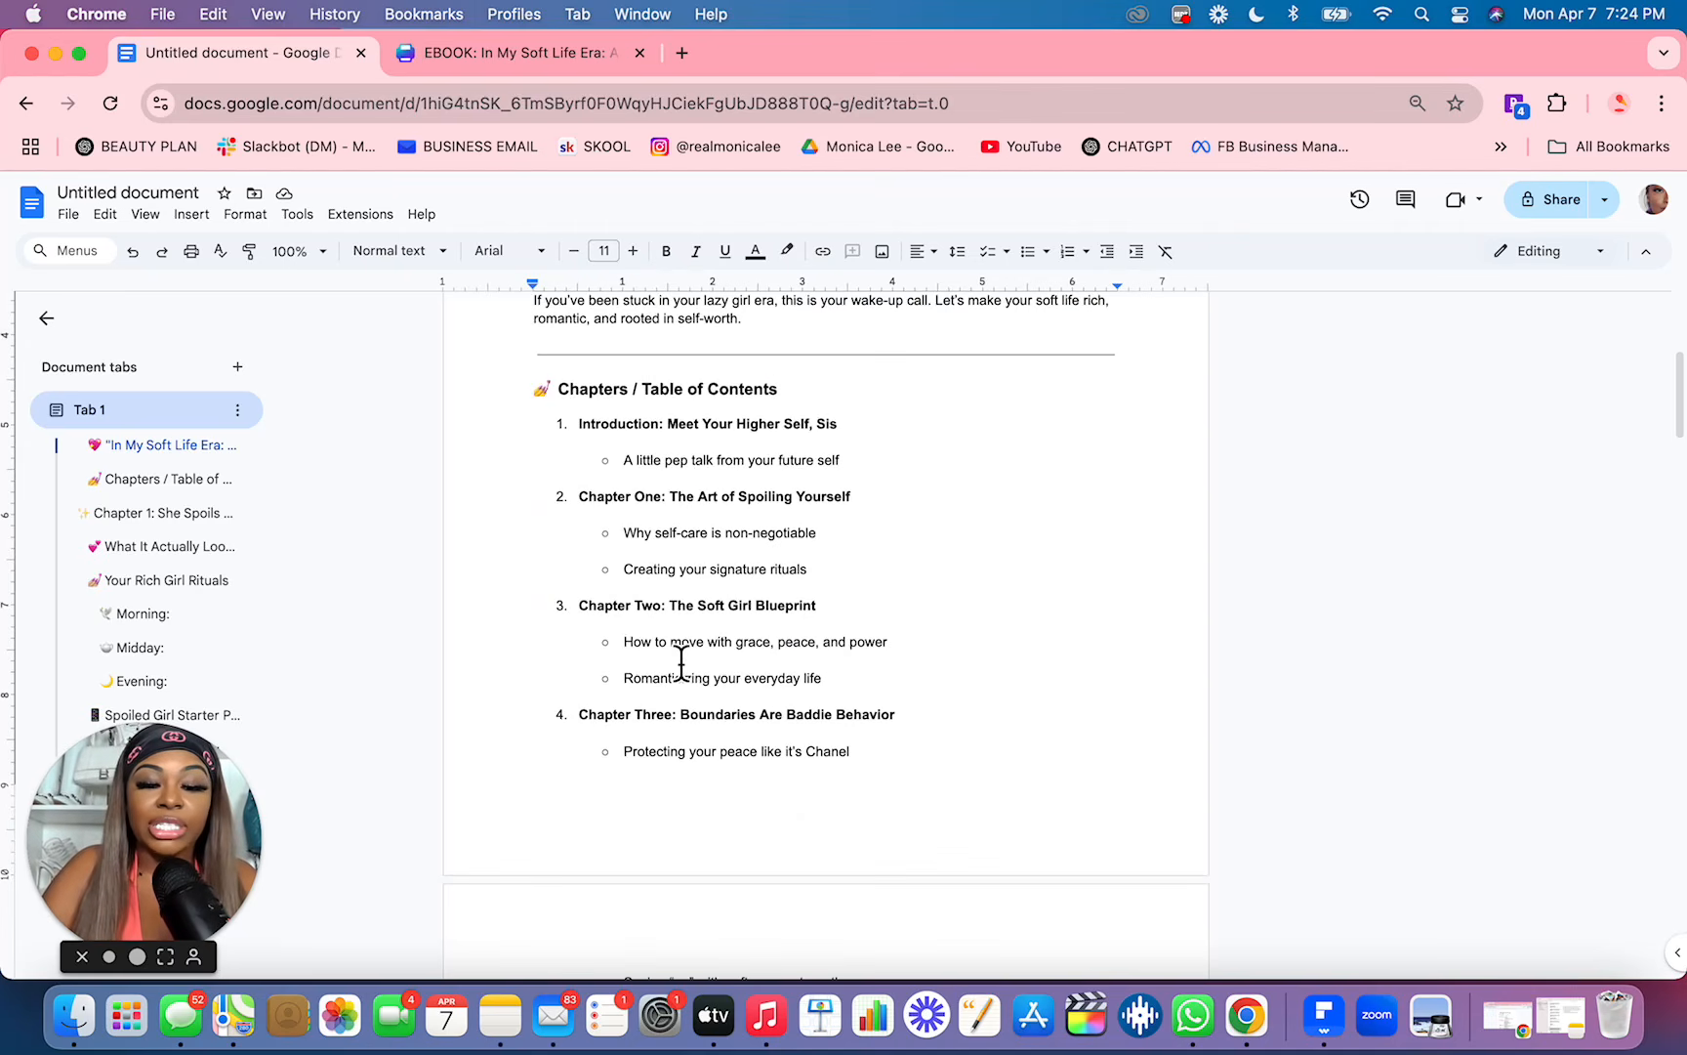
scroll(681, 664, down, 1)
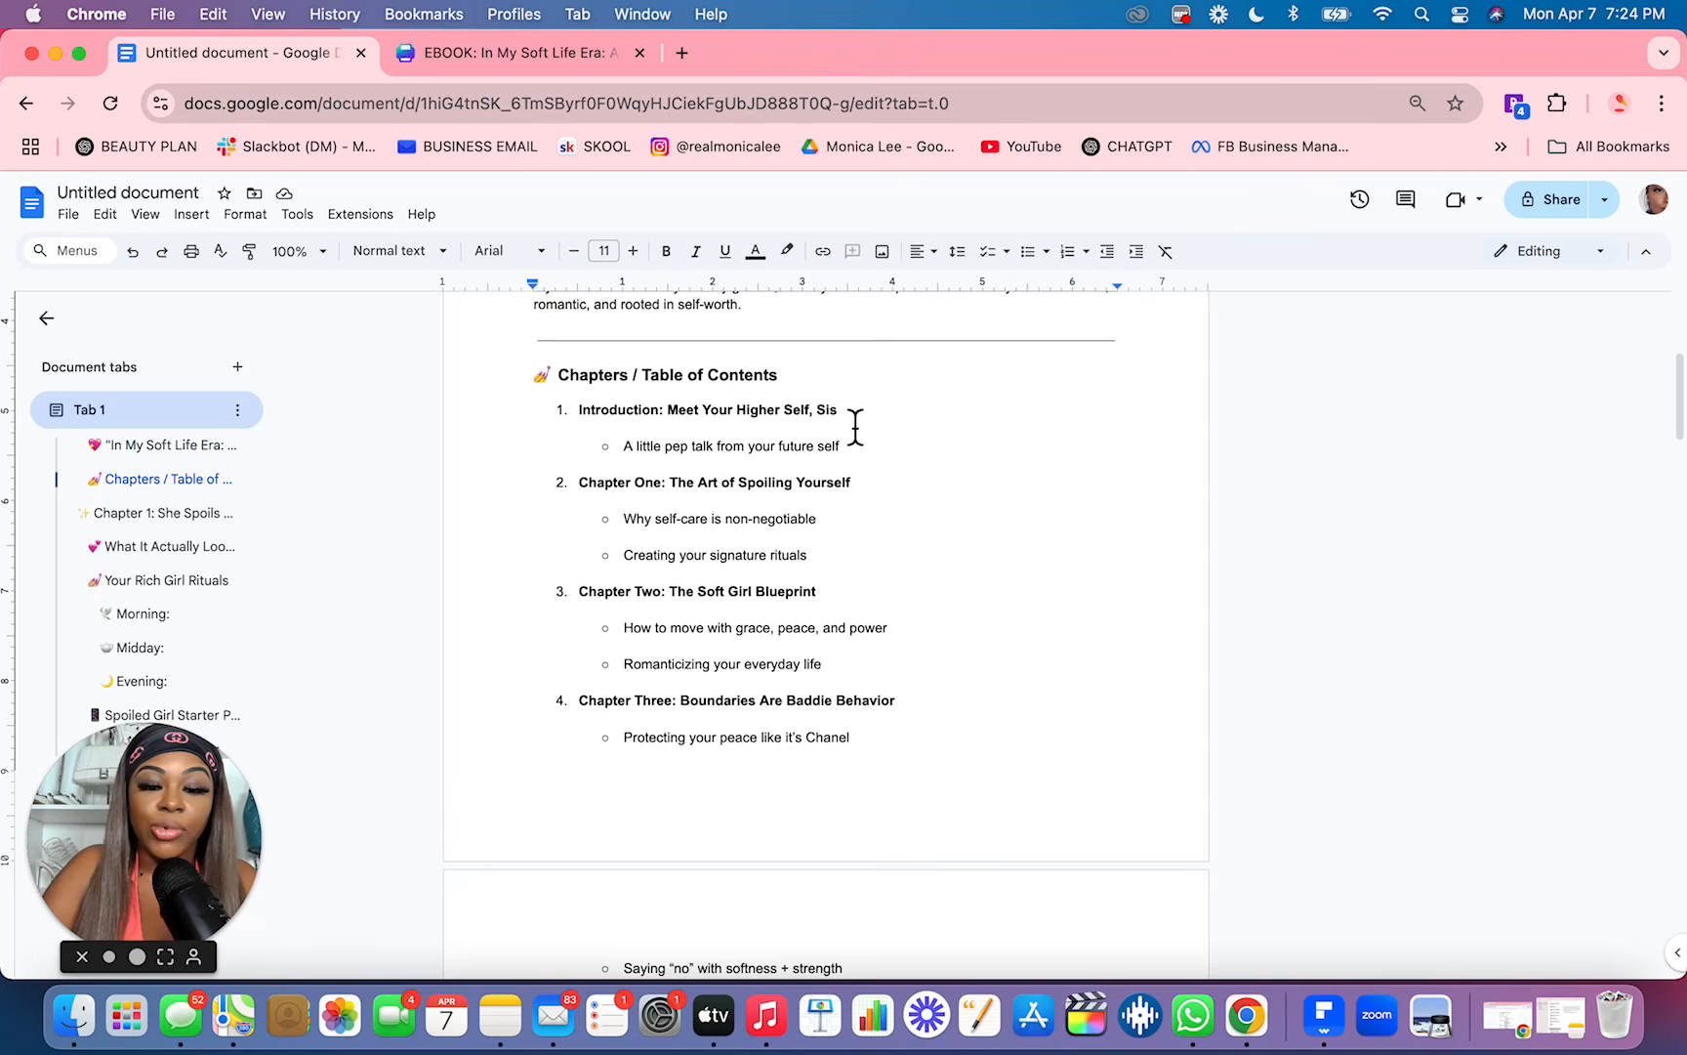
drag(860, 448, 627, 459)
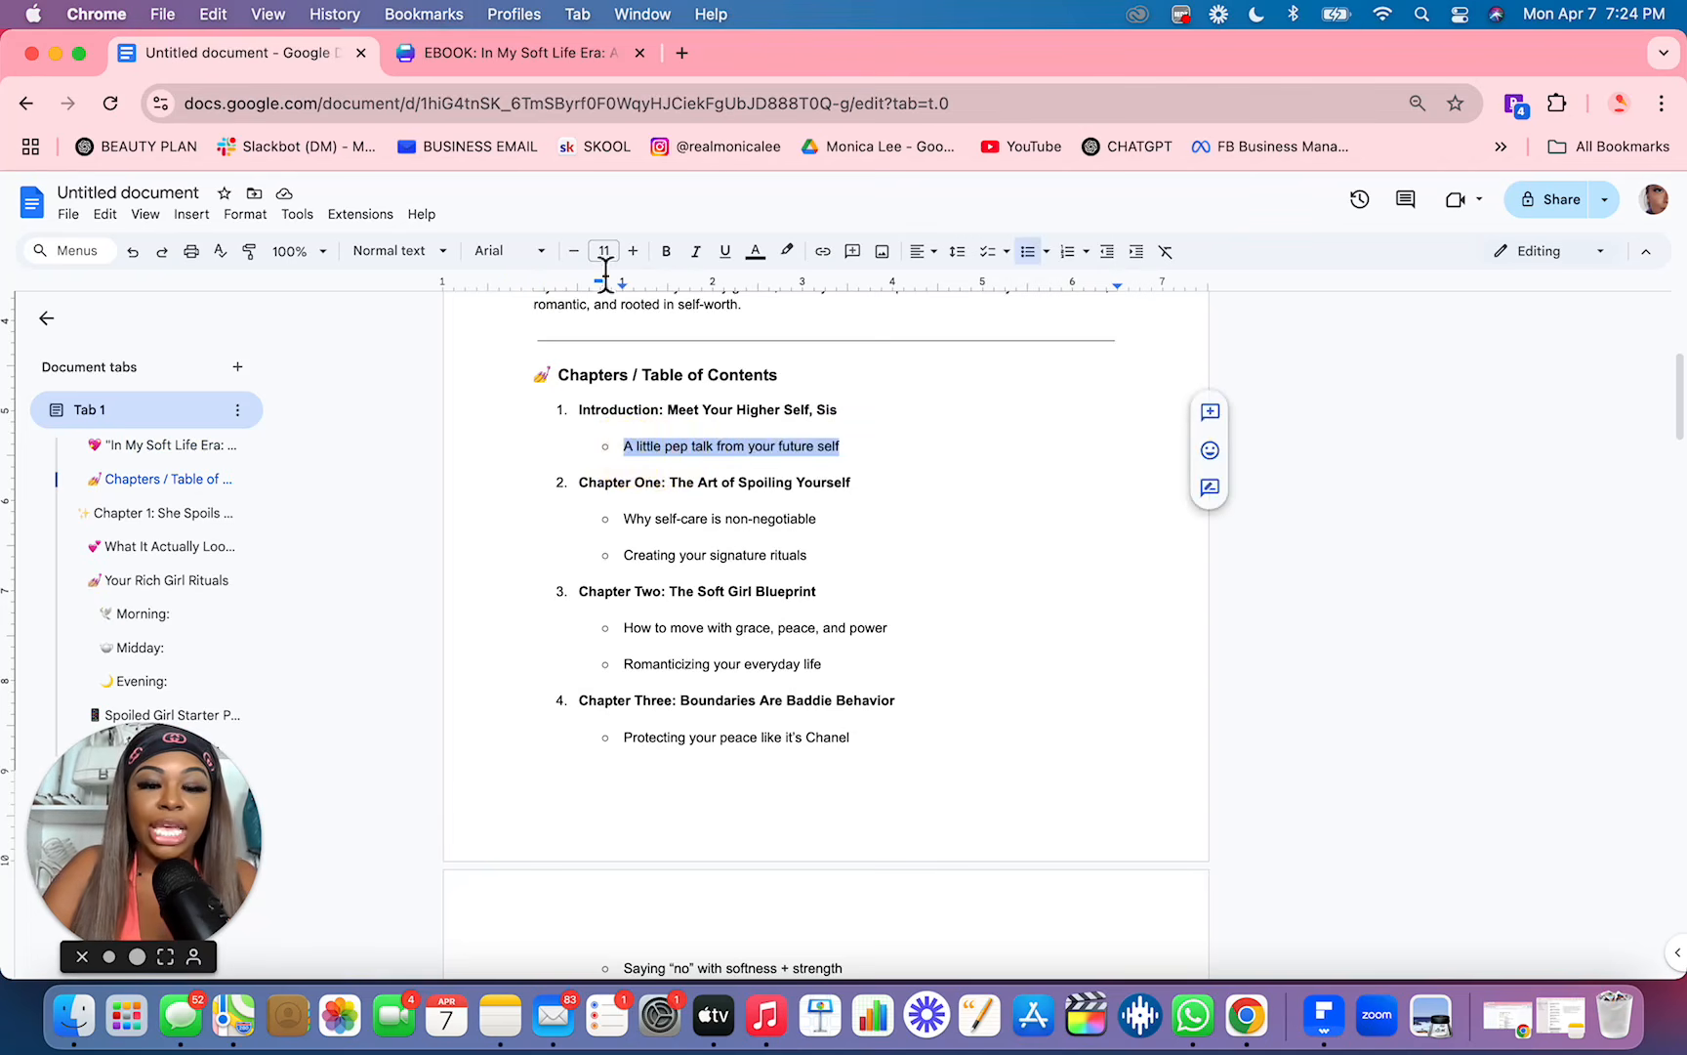
Step: Switch to the Canva design and replace the item 01 description on page 3 with "A little pep talk from your future self"
click(568, 58)
double_click(487, 477)
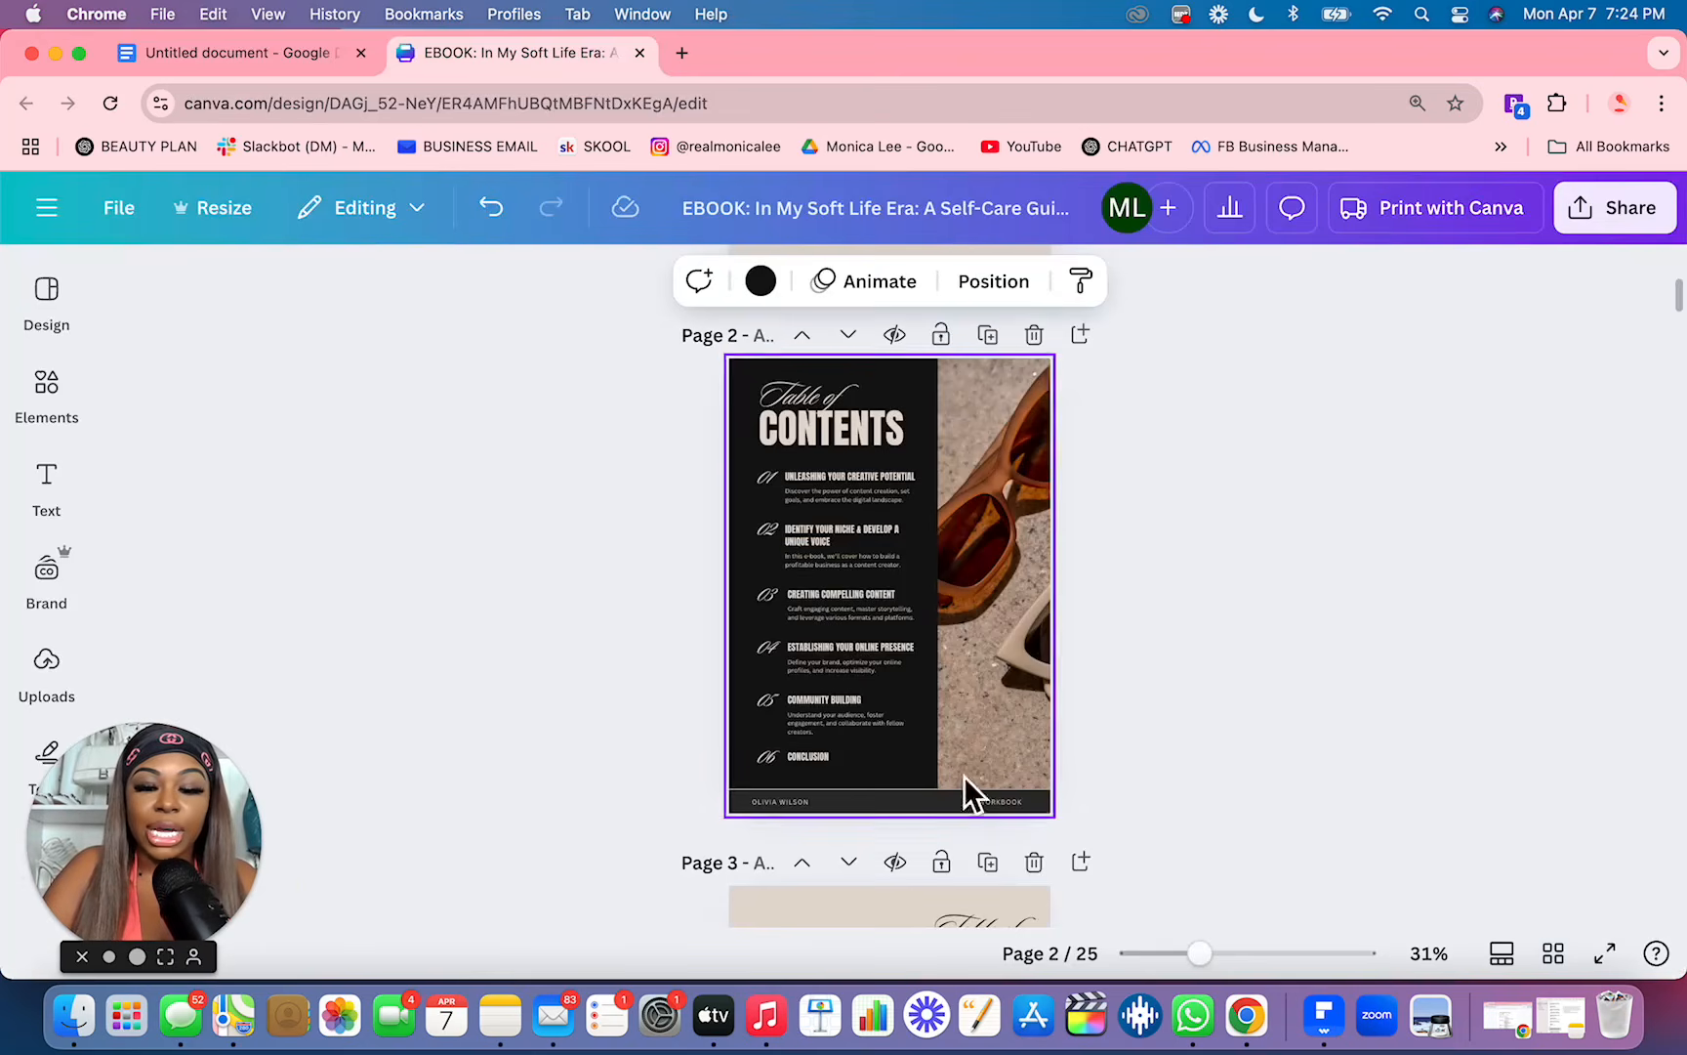
scroll(1051, 815, down, 5)
drag(1209, 975, 1287, 976)
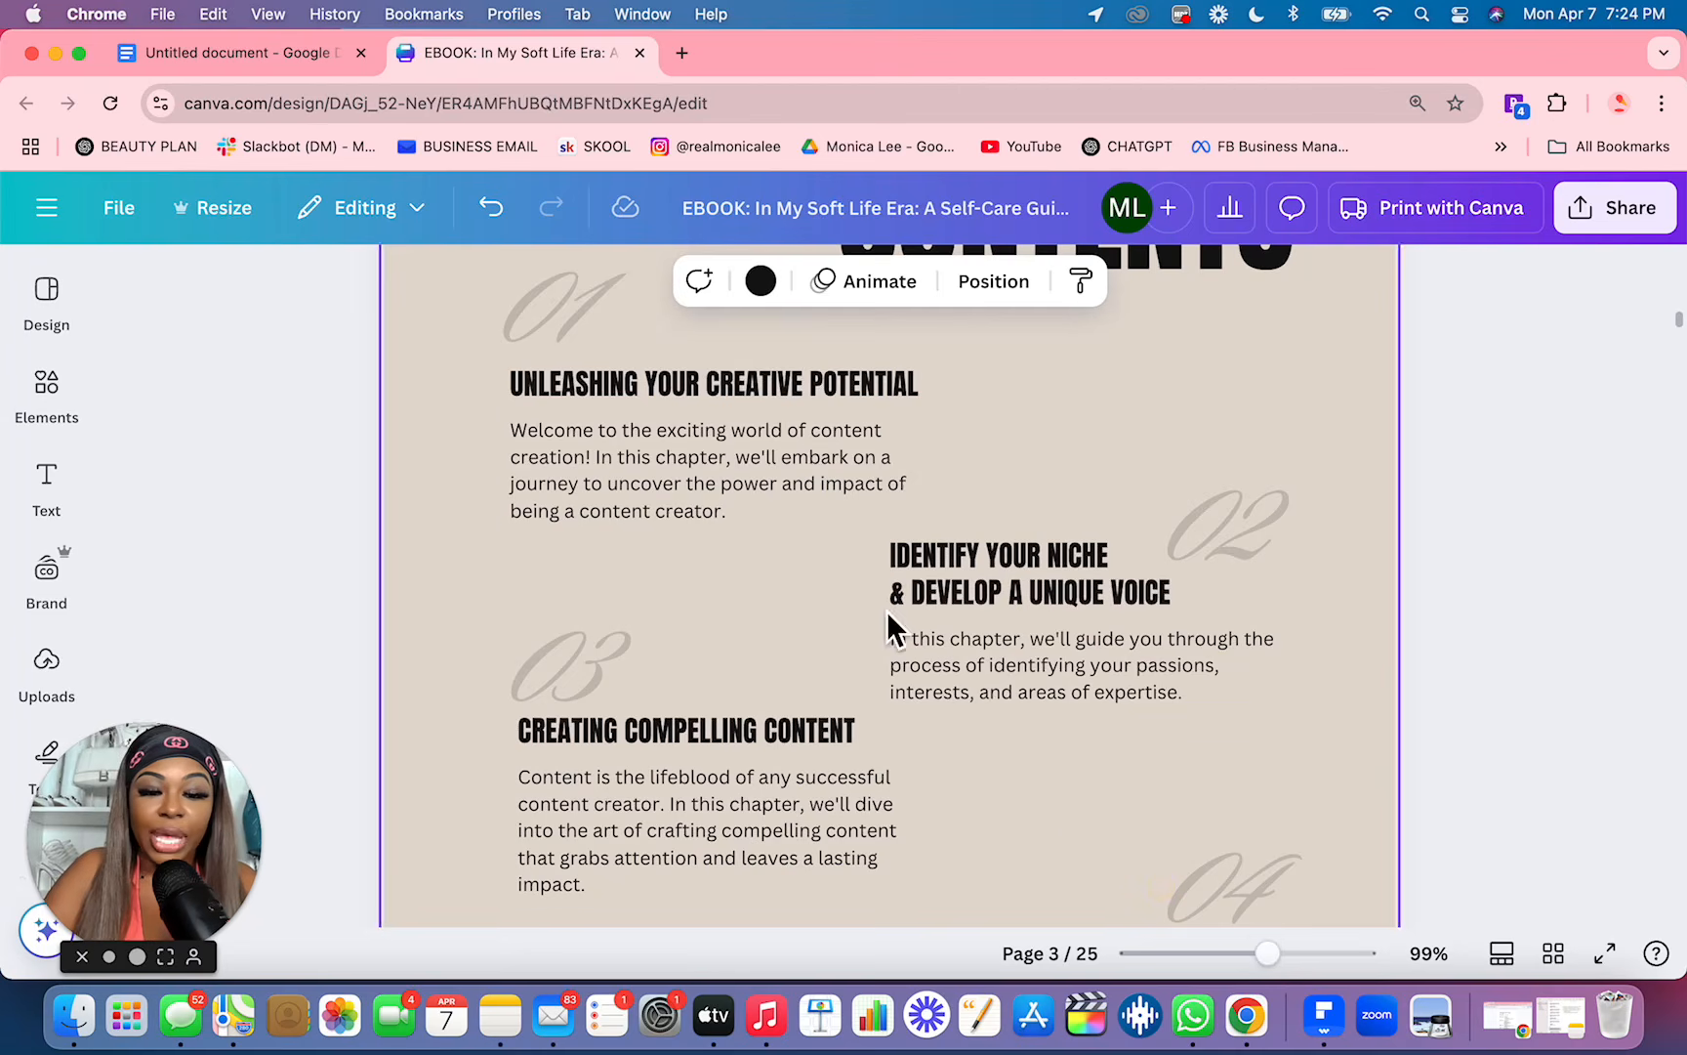
click(716, 457)
click(717, 457)
key(super+v)
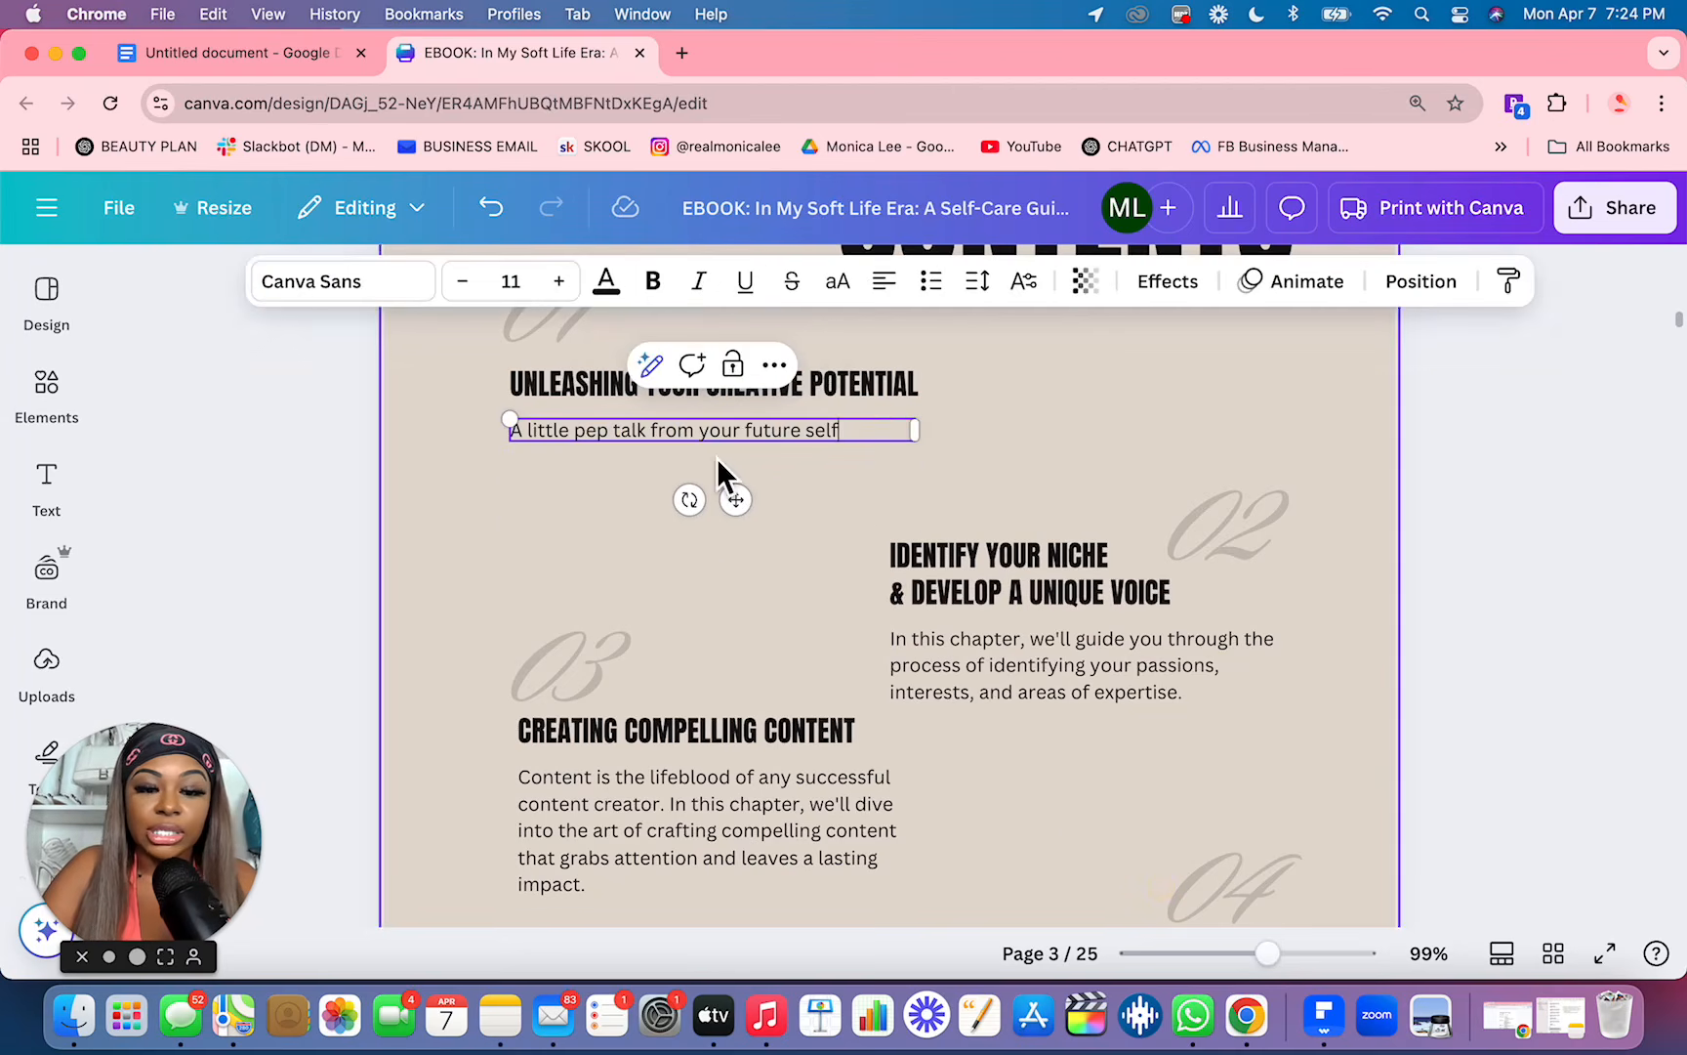
Step: Replace the item 01 heading on page 3 with "Introduction: Meet Your Higher Self, Sis" copied from Google Docs
click(264, 56)
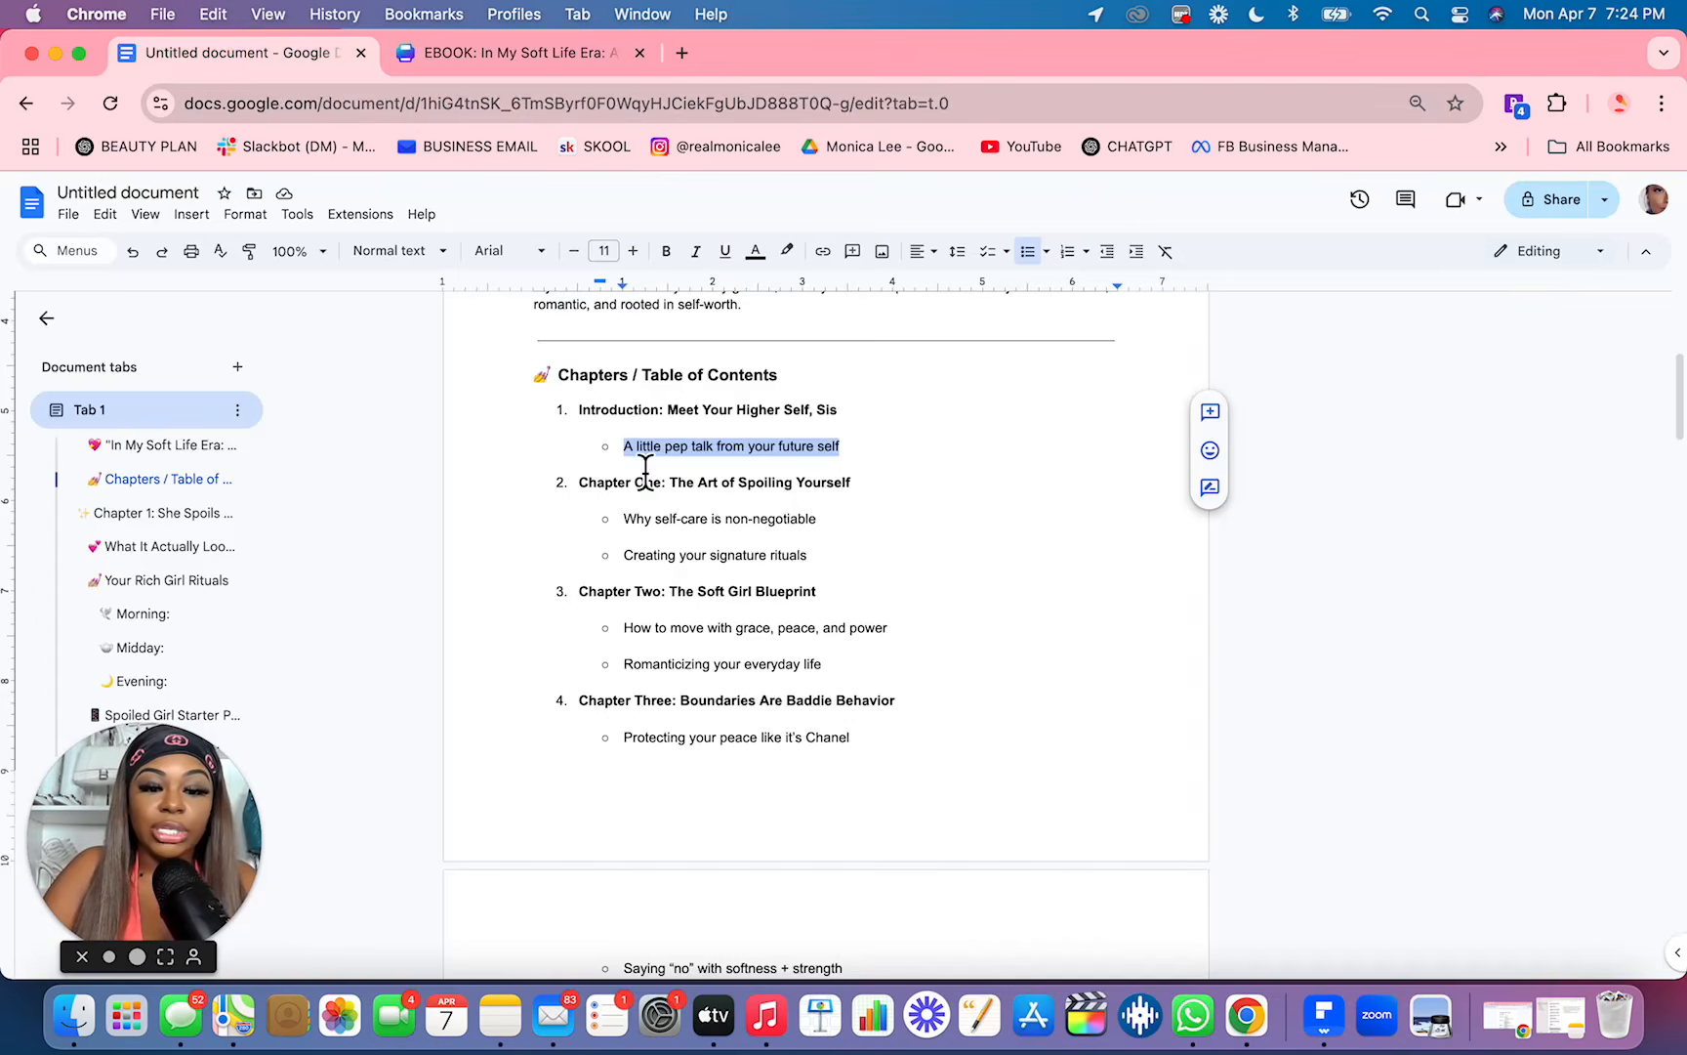
drag(850, 410, 576, 420)
click(489, 51)
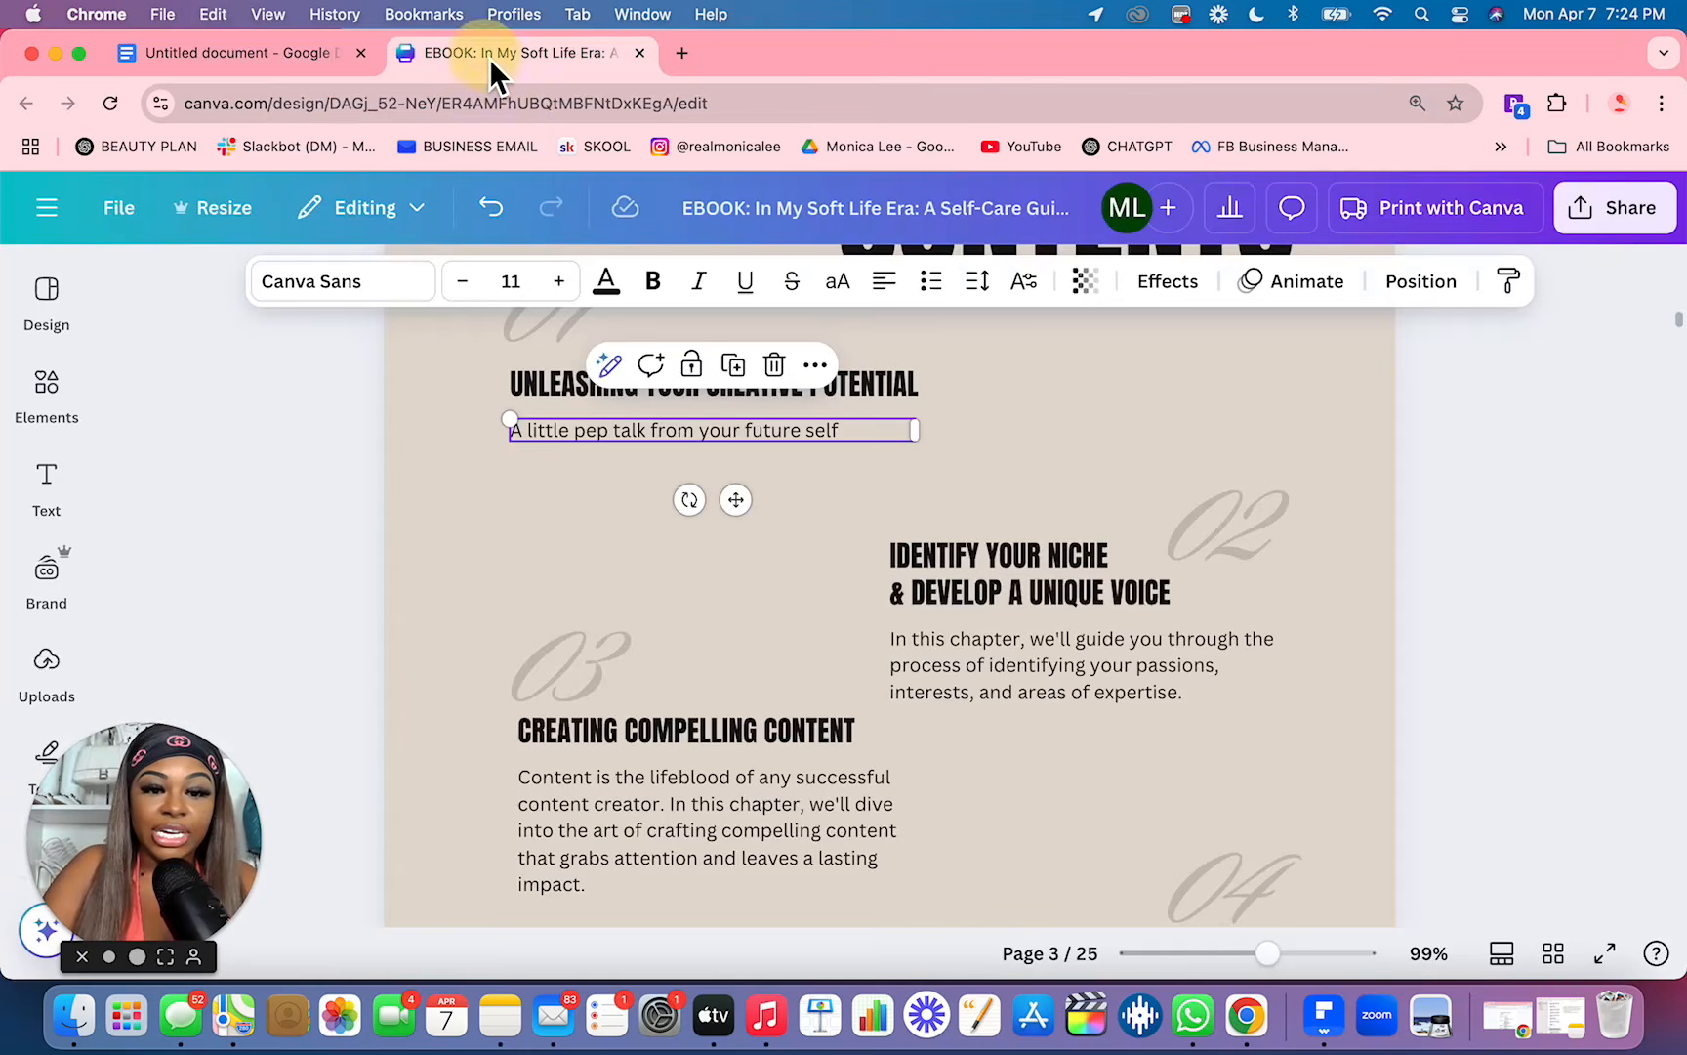
scroll(967, 459, up, 1)
scroll(967, 445, up, 1)
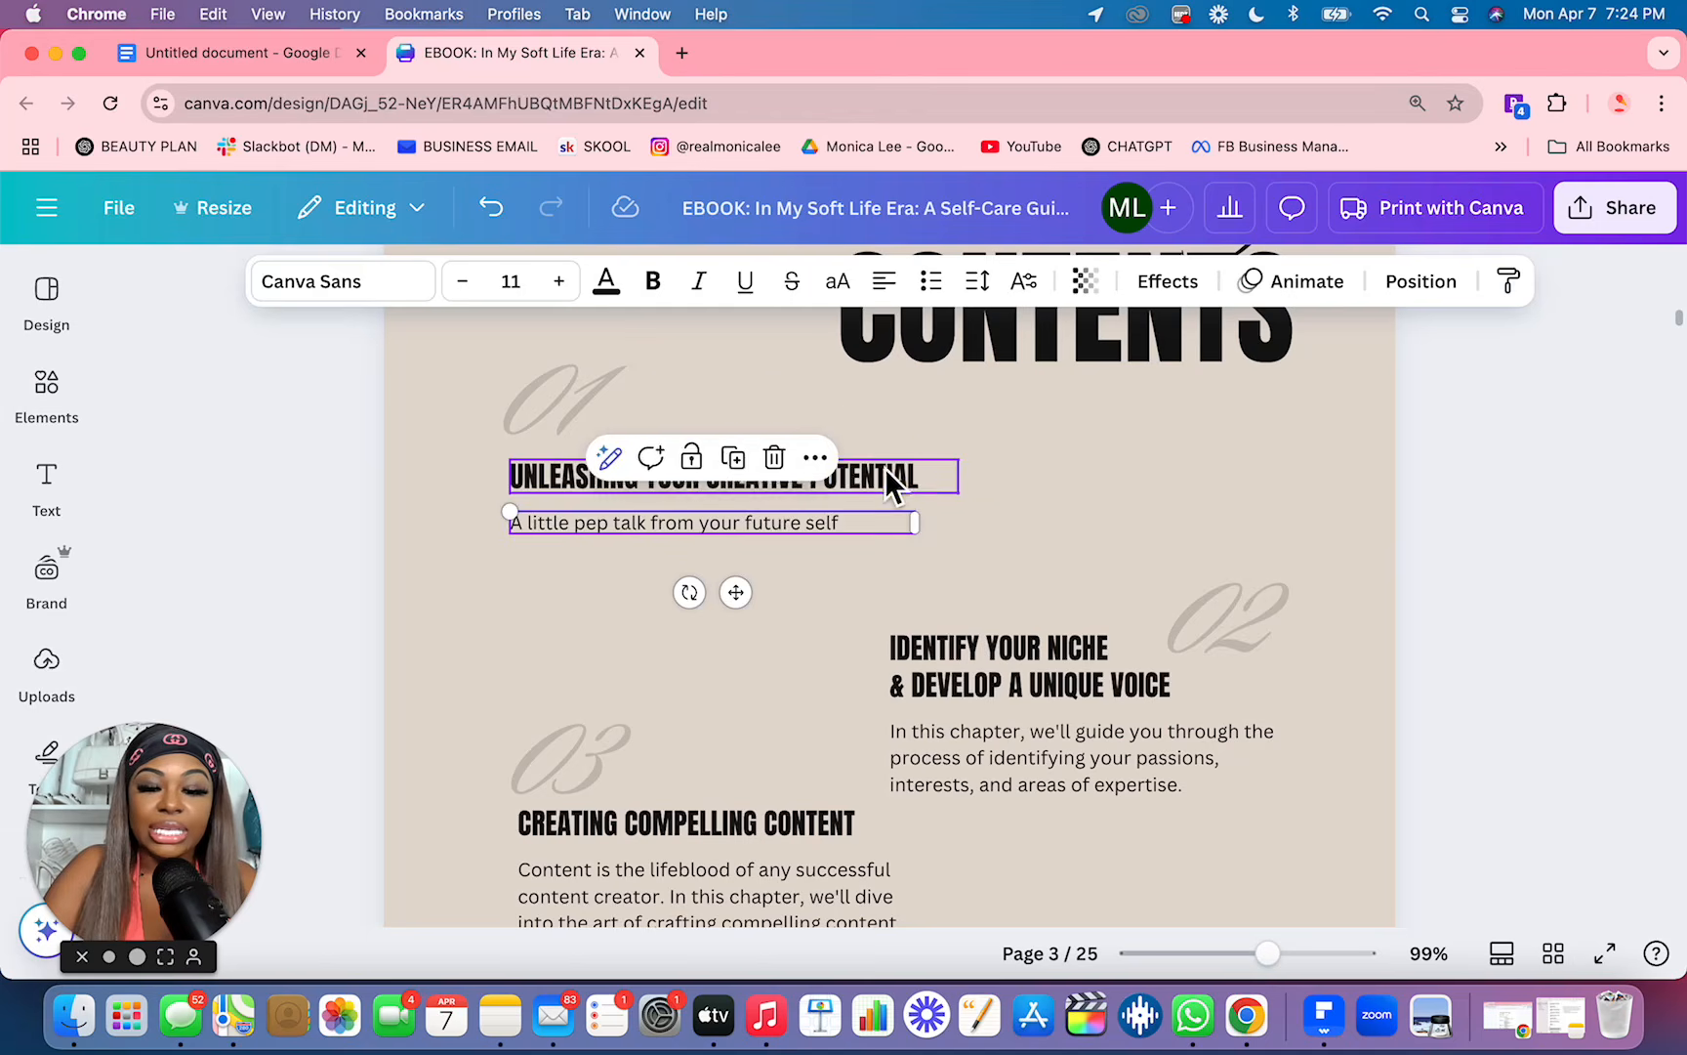
double_click(885, 475)
text(INTRODUCTION: MEET YOUR HIGHER SELF, SIS)
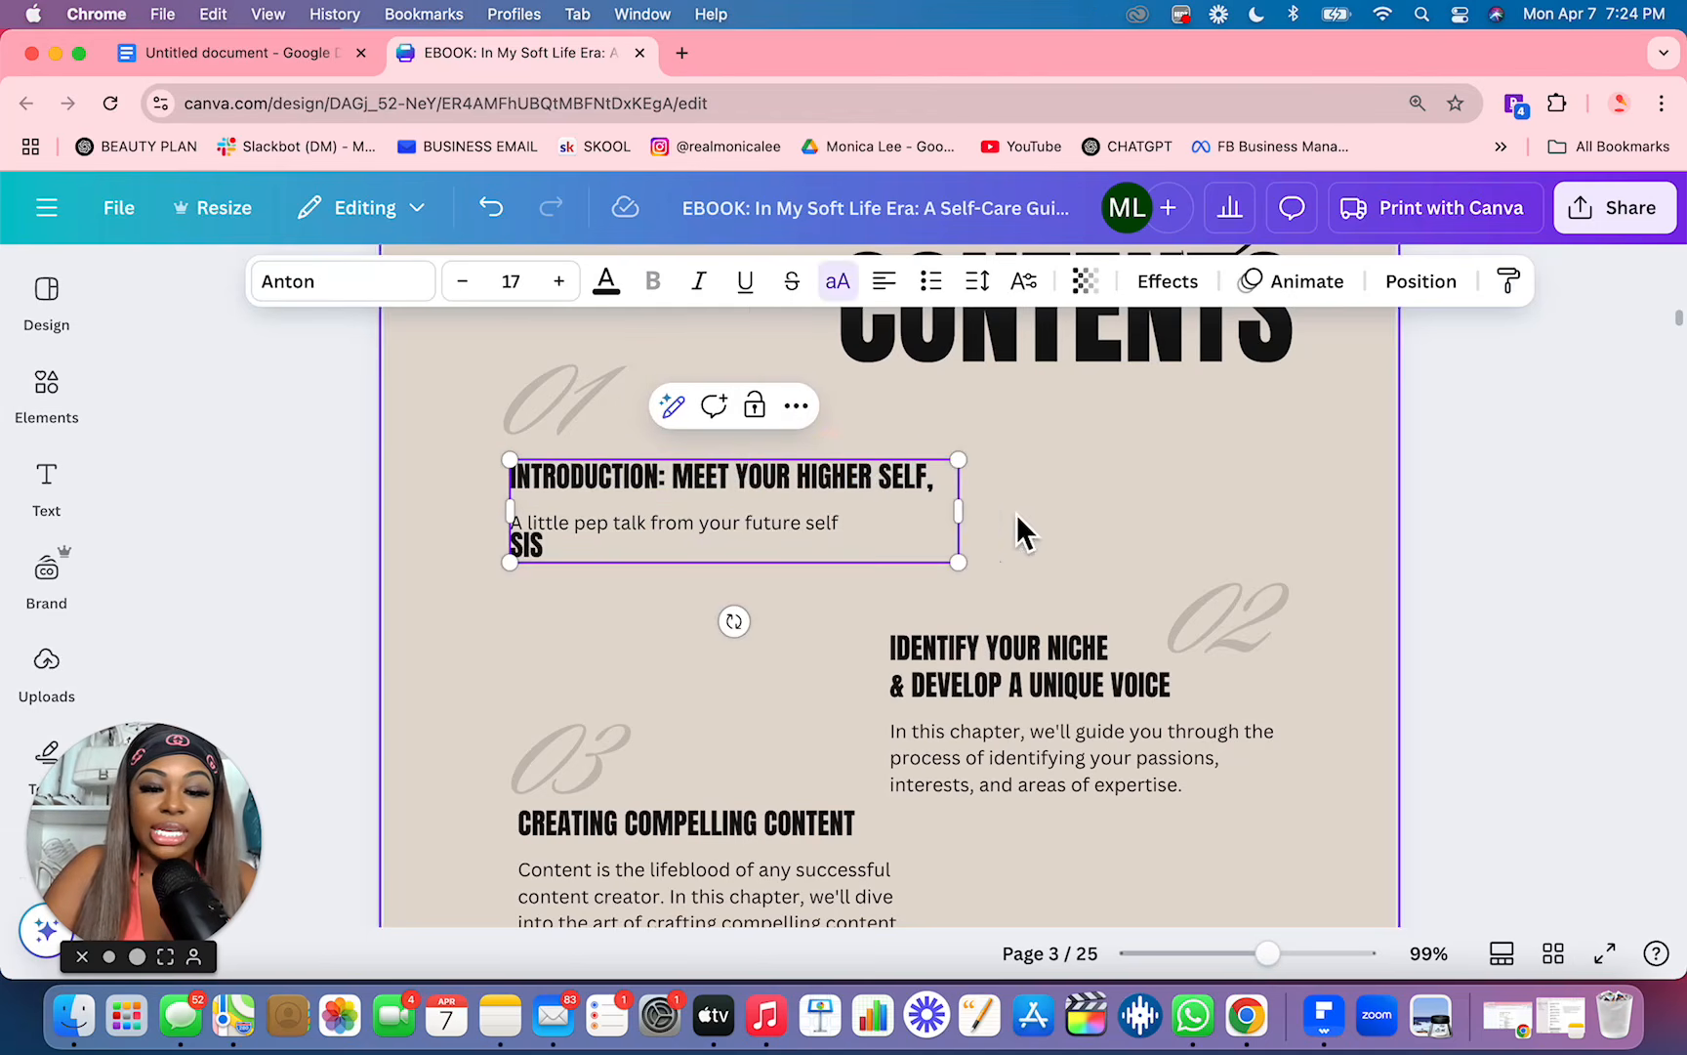
Step: Widen the introduction heading's text box to fit one line and scale its text down to size 14.6
drag(962, 512, 1090, 518)
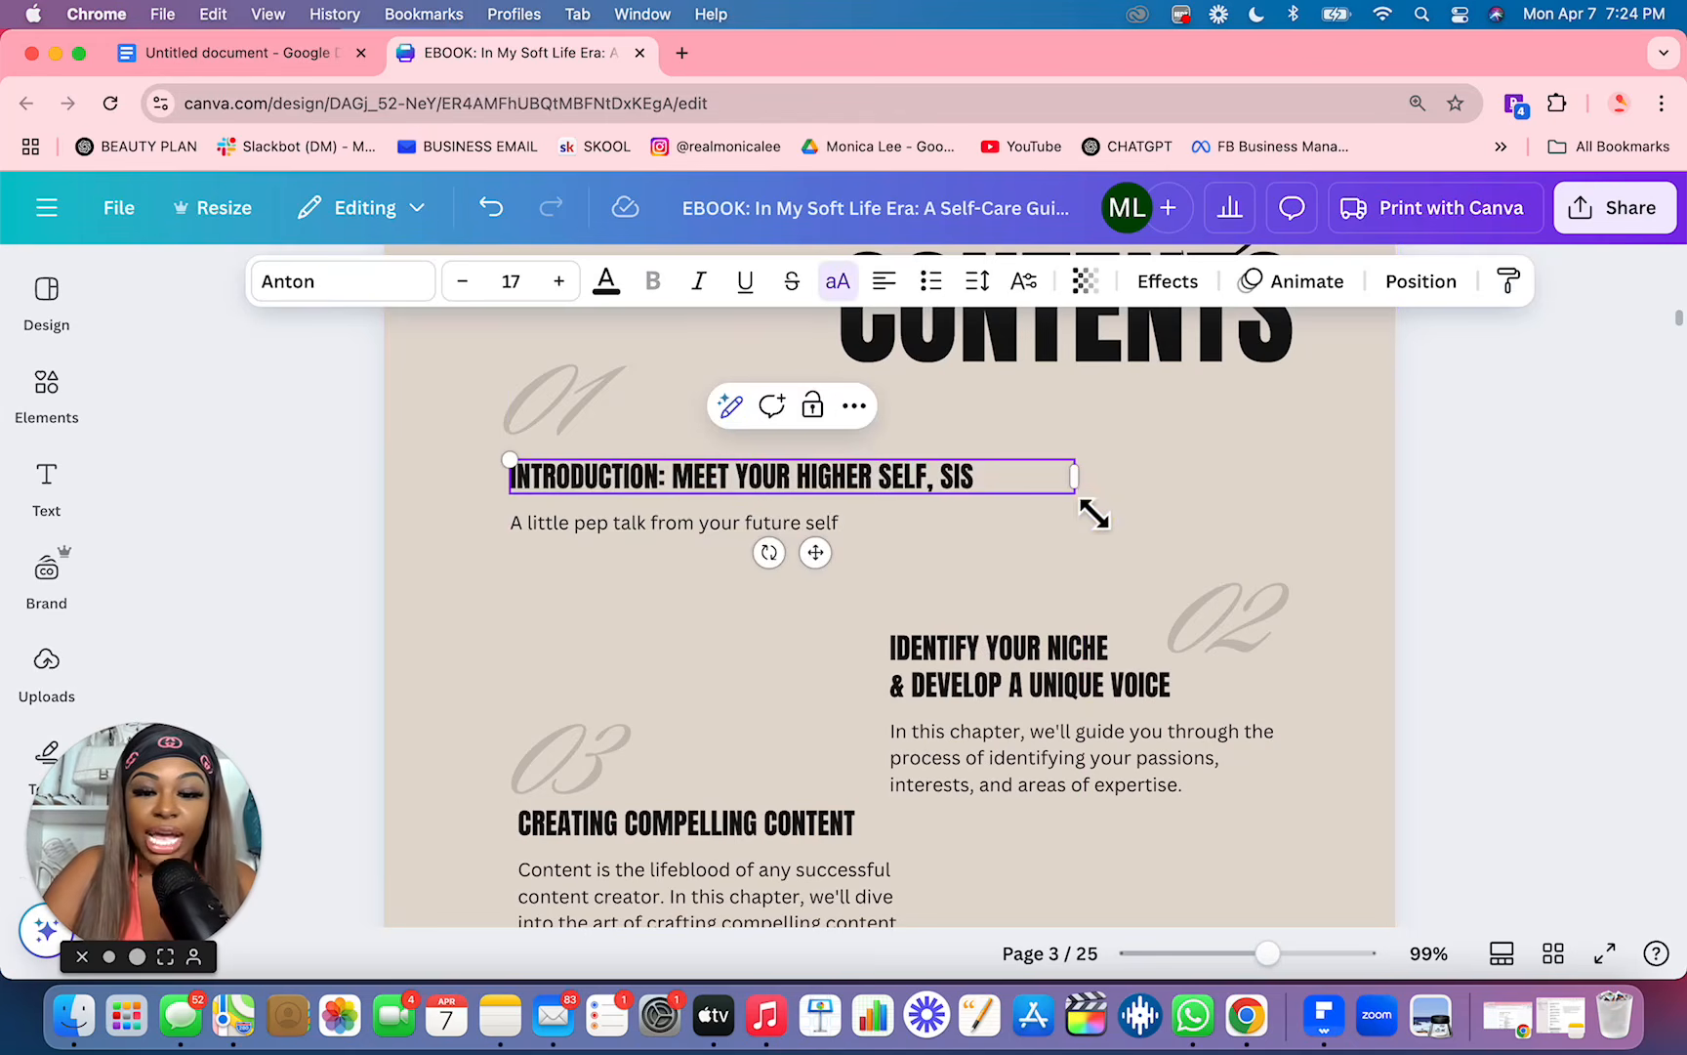
drag(1093, 511, 1006, 508)
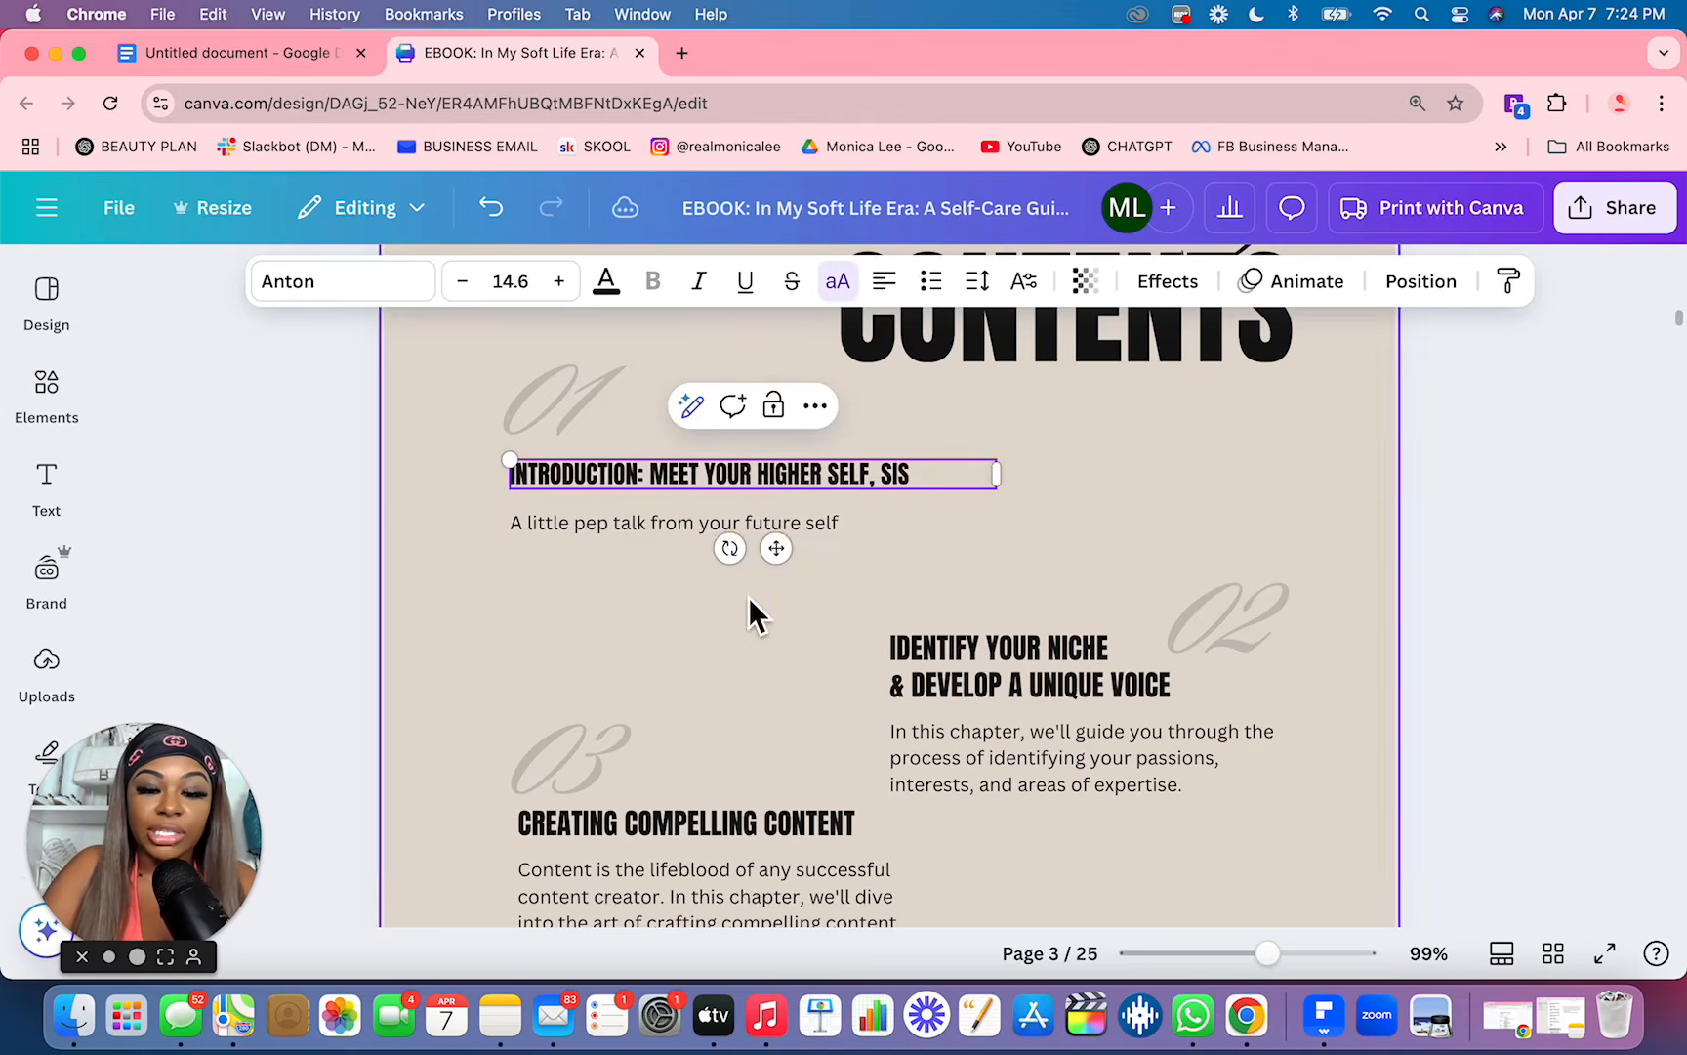
click(747, 597)
Step: Replace the script number 01 above the introduction heading with "Introduction" and widen its text box to fit one line
click(573, 396)
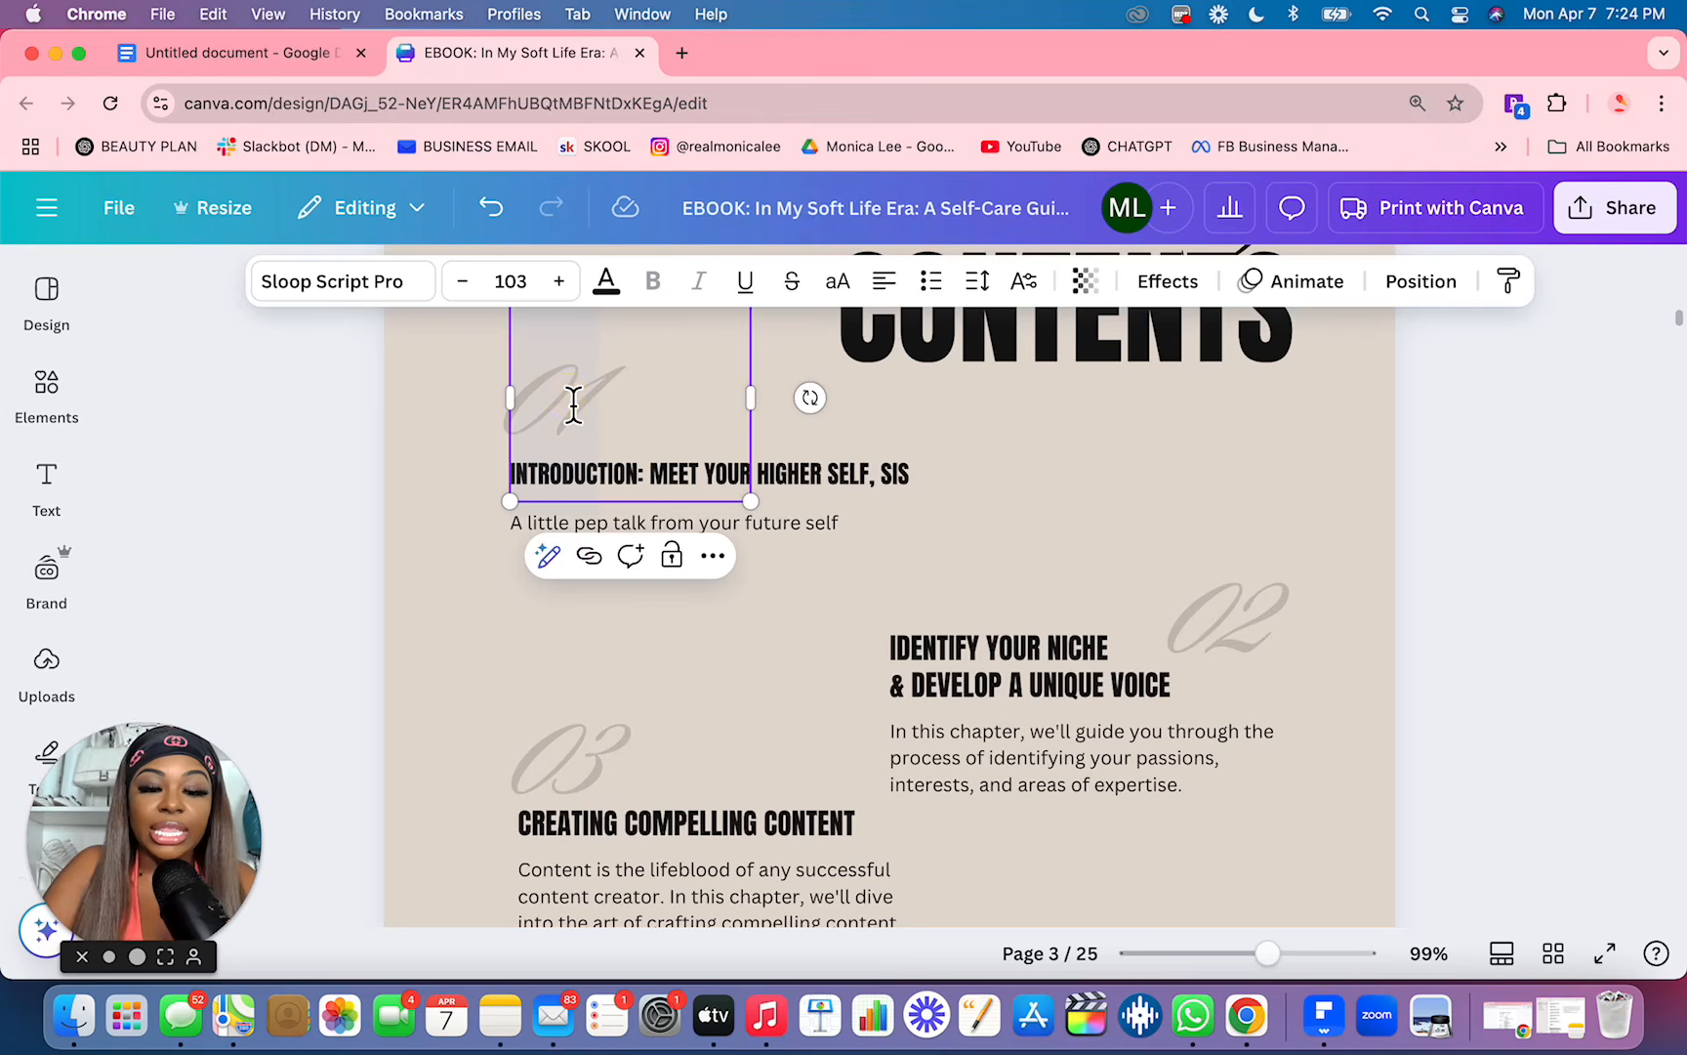
text(IN)
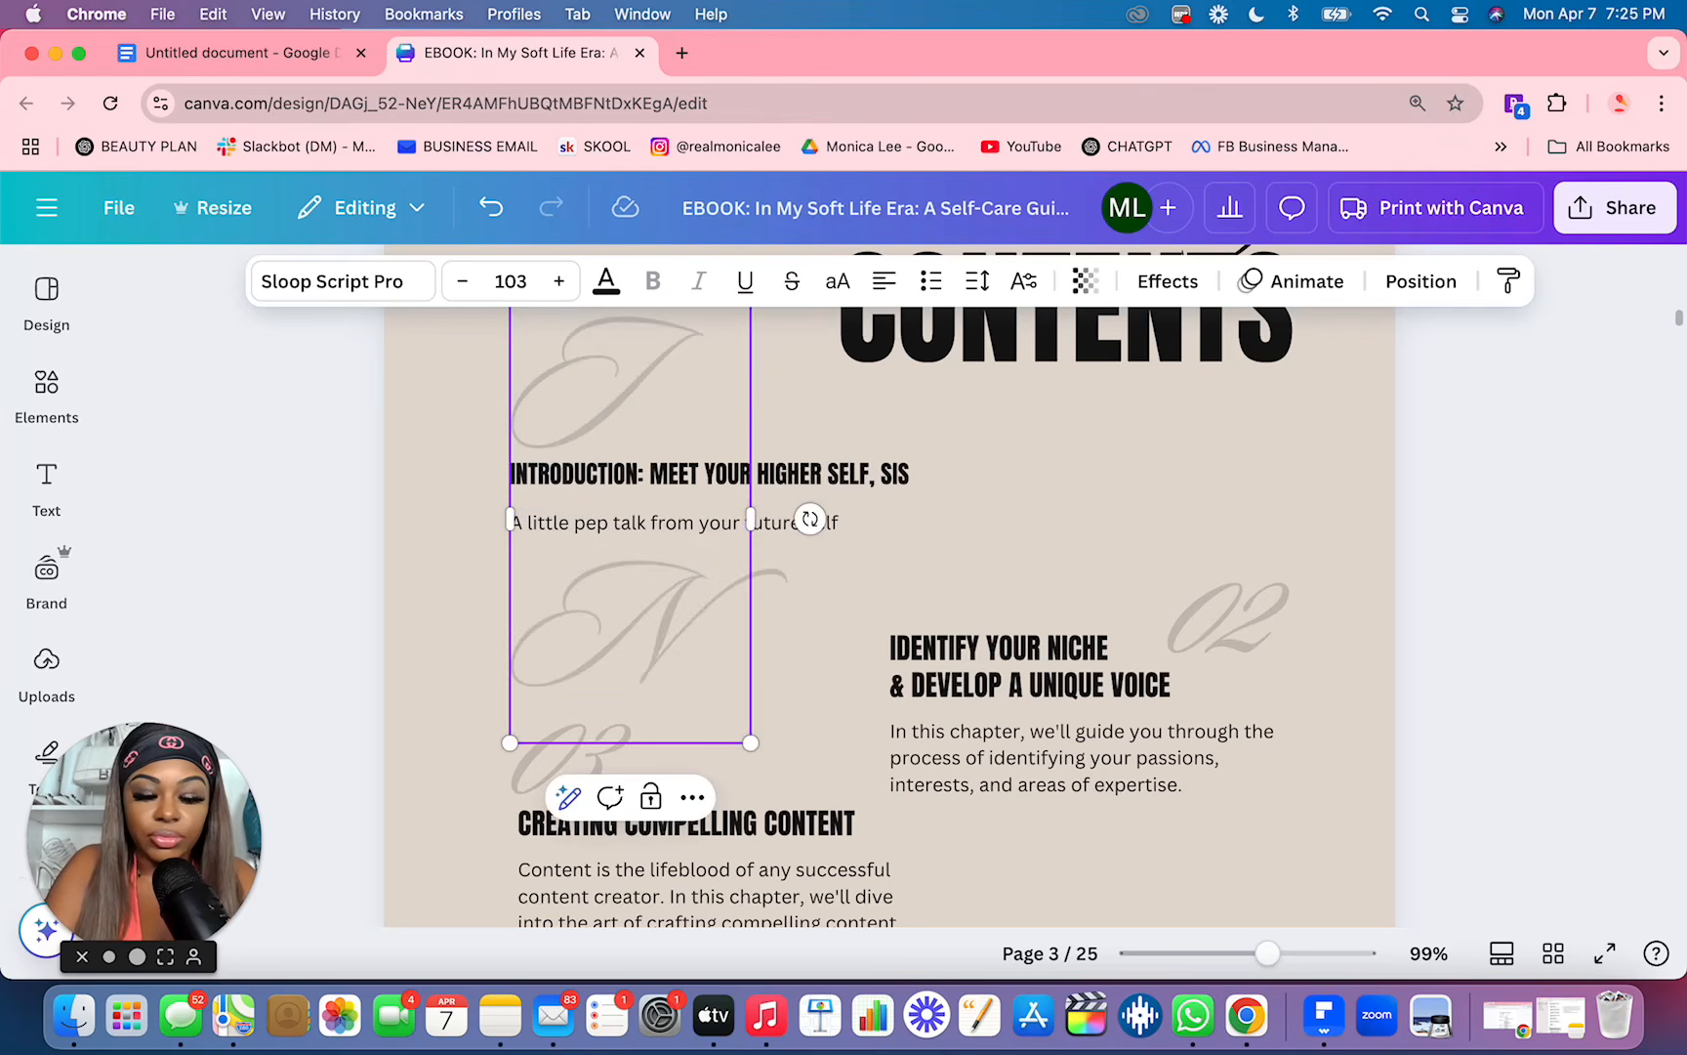
key(BackSpace)
text(n)
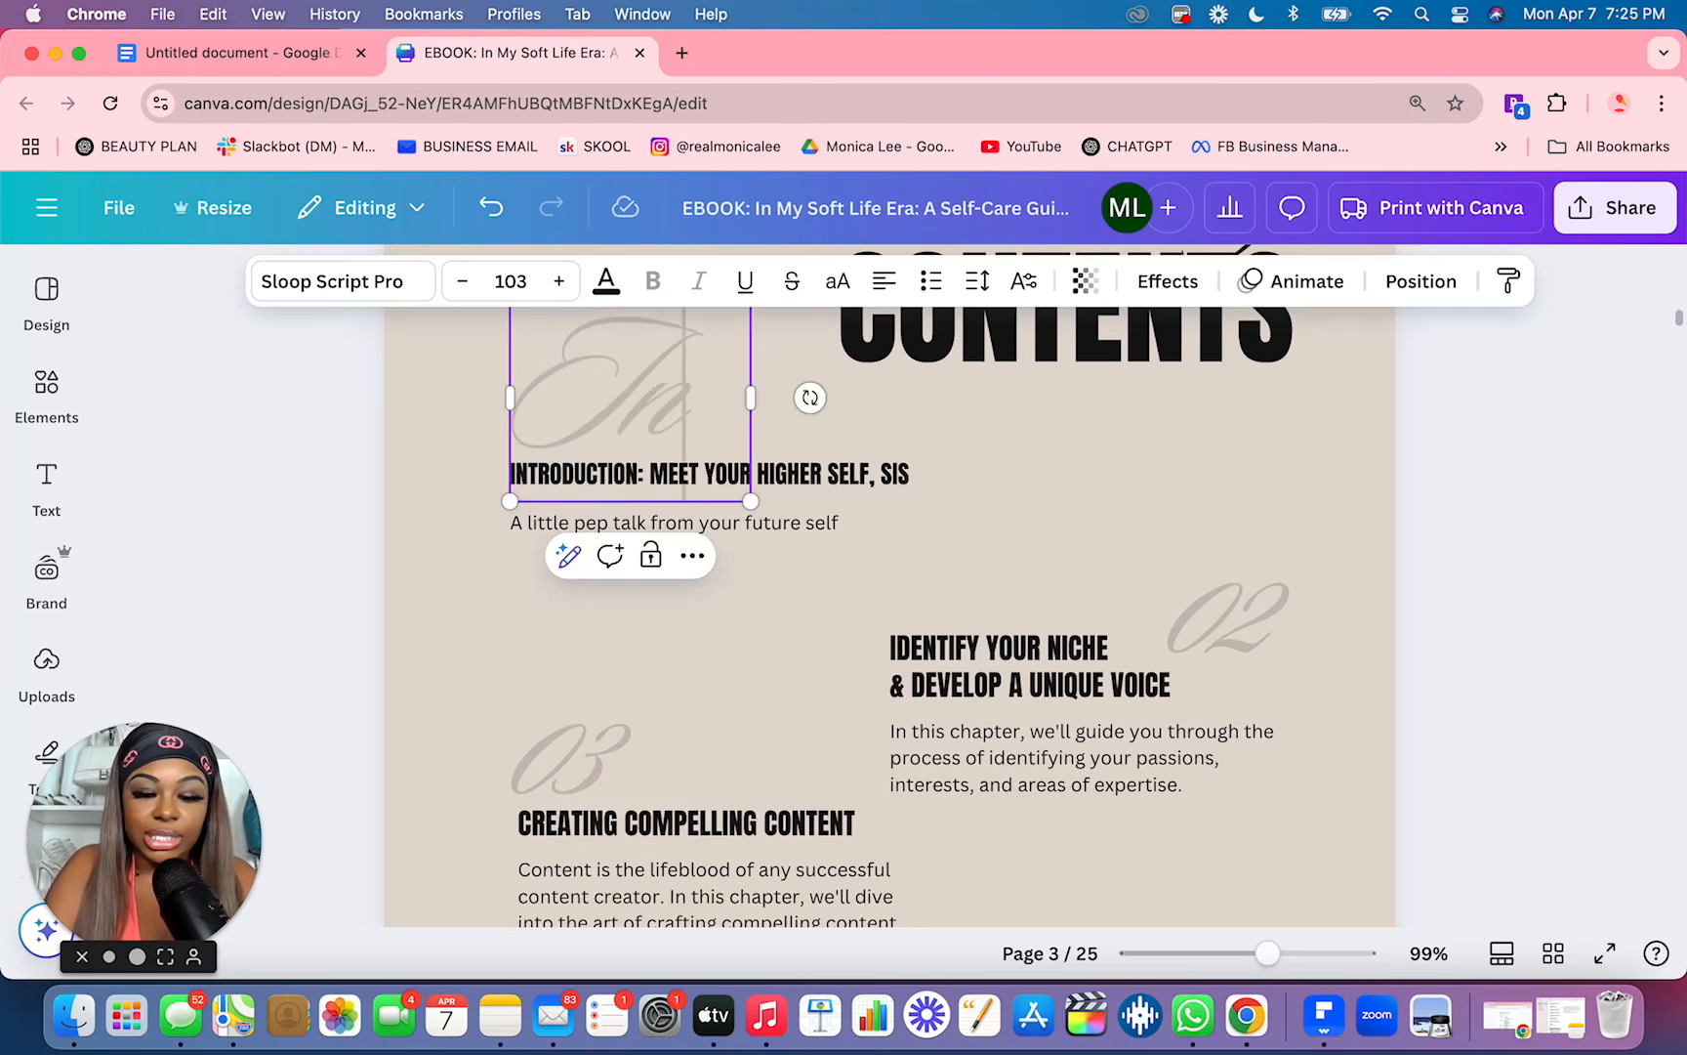
text(troductio)
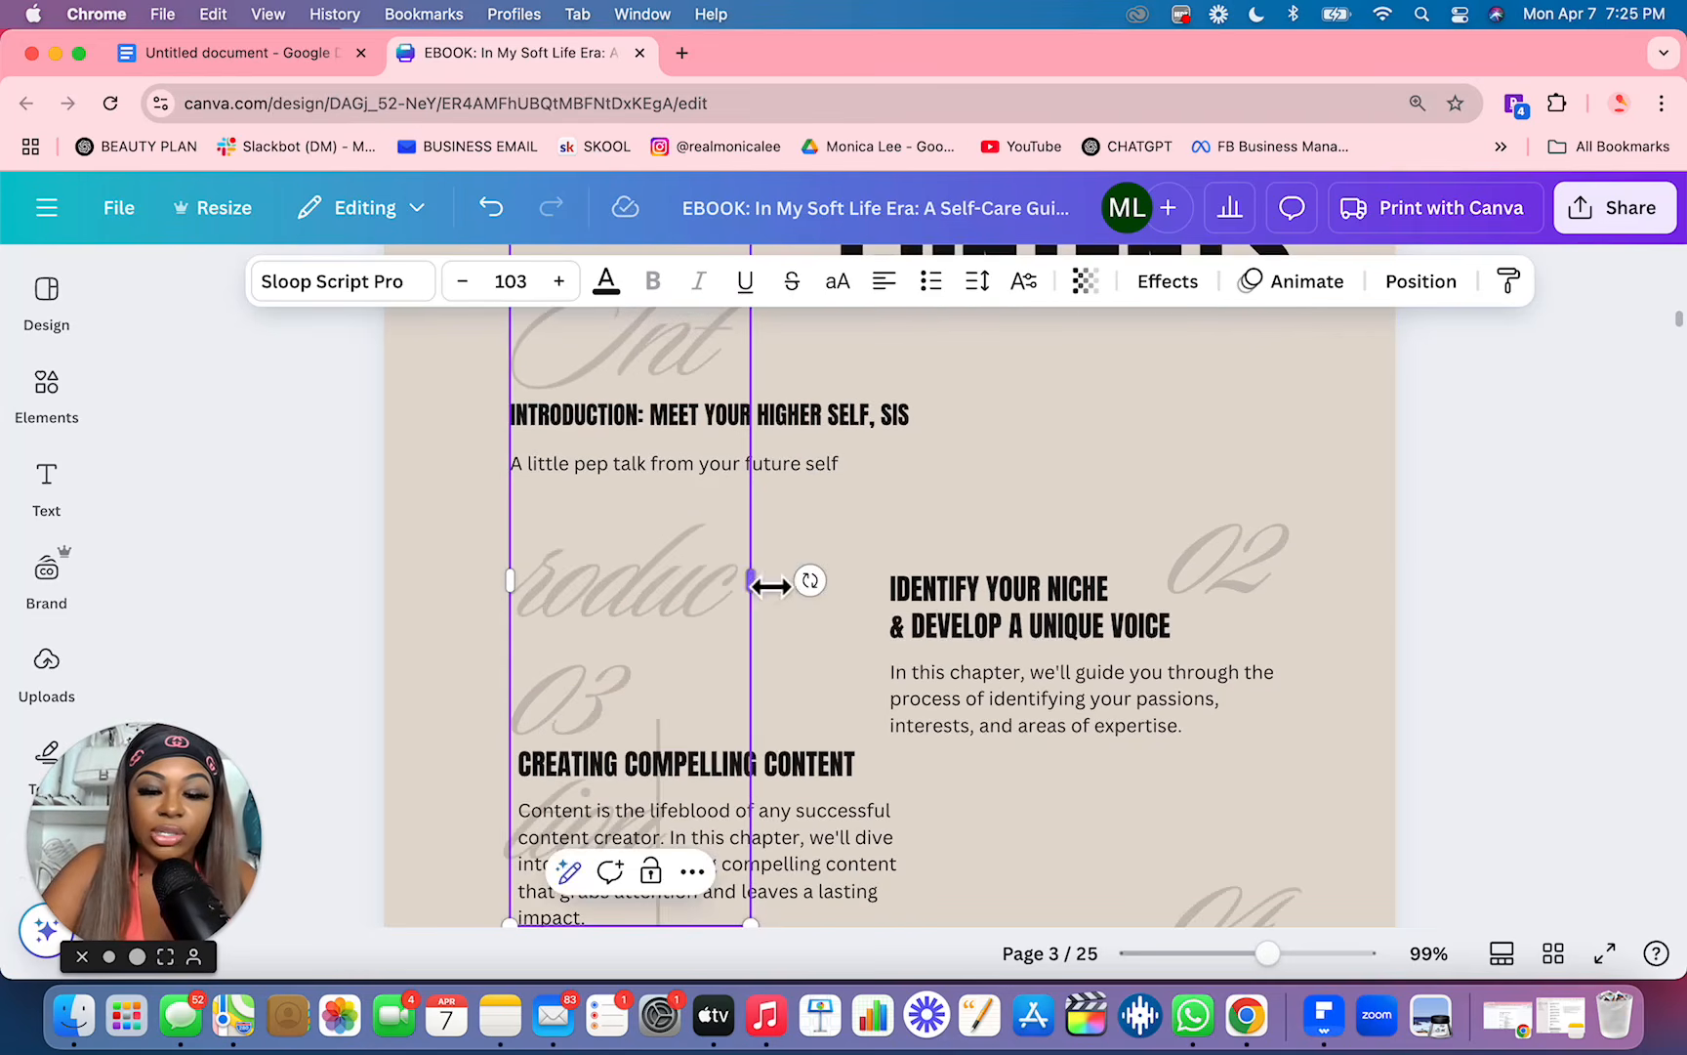
drag(768, 583, 880, 584)
click(1013, 682)
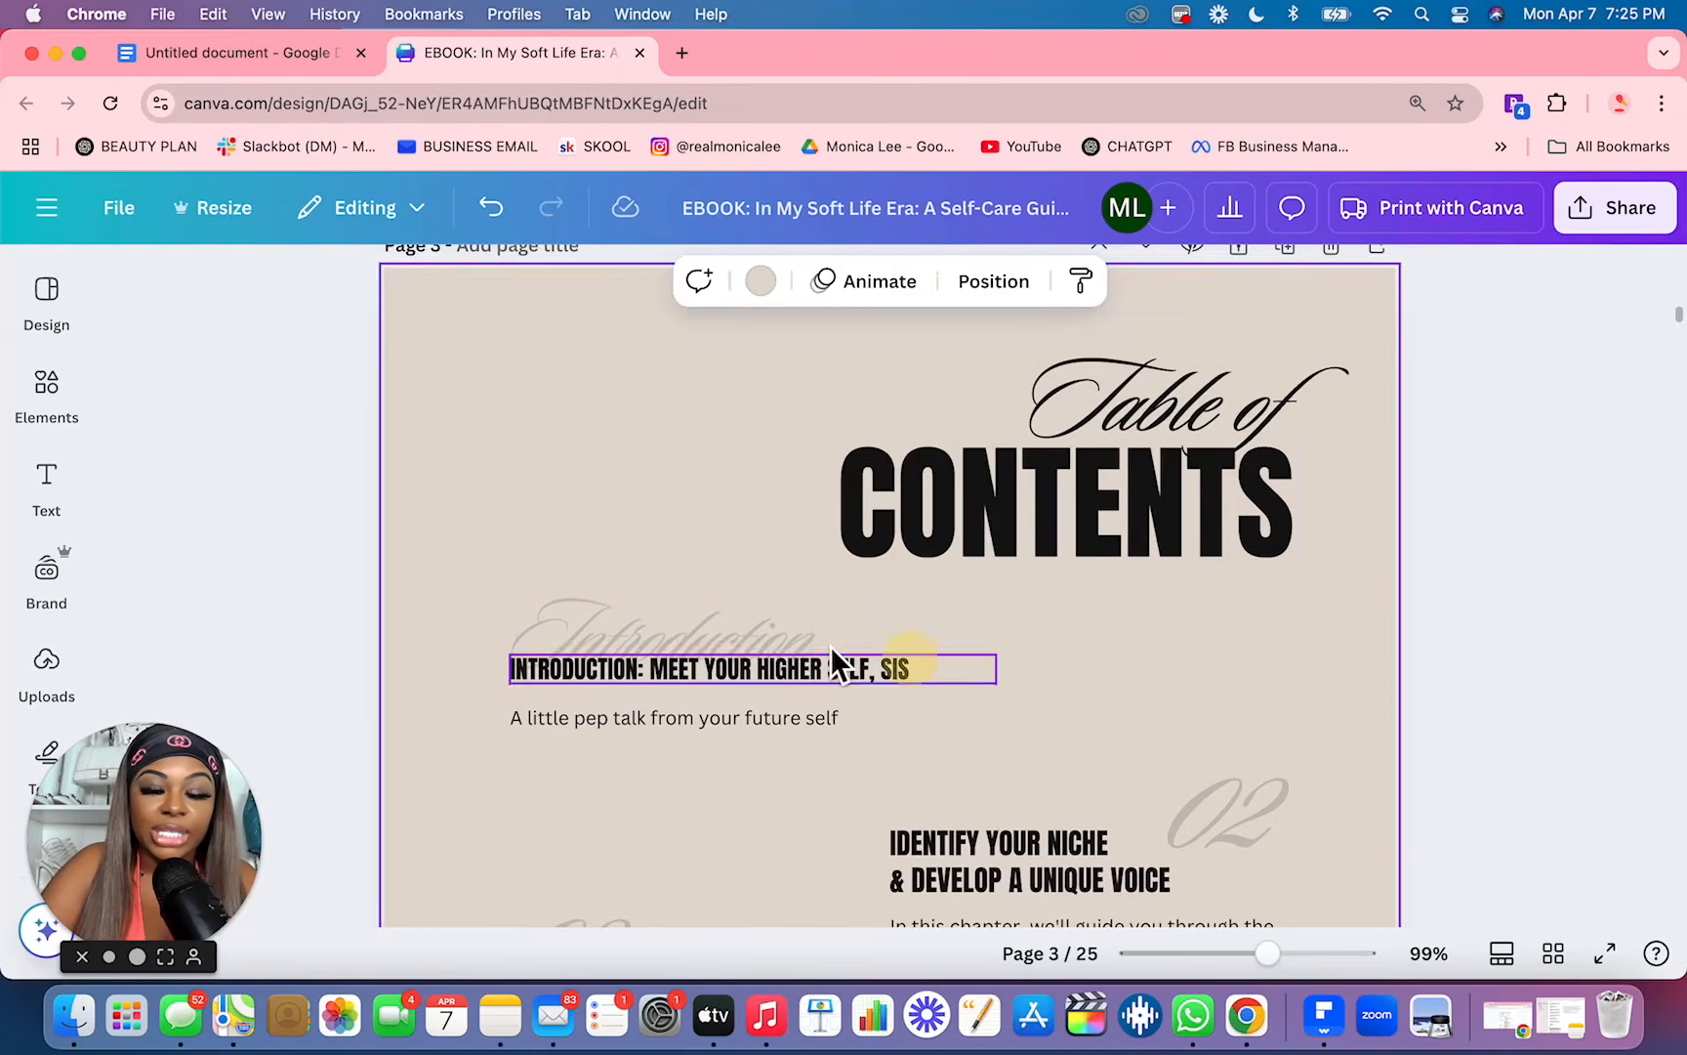
Step: Move the script "Introduction" text up and scale it down so it sits clear of the heading beneath it
drag(736, 638, 727, 594)
drag(880, 545, 840, 557)
click(635, 816)
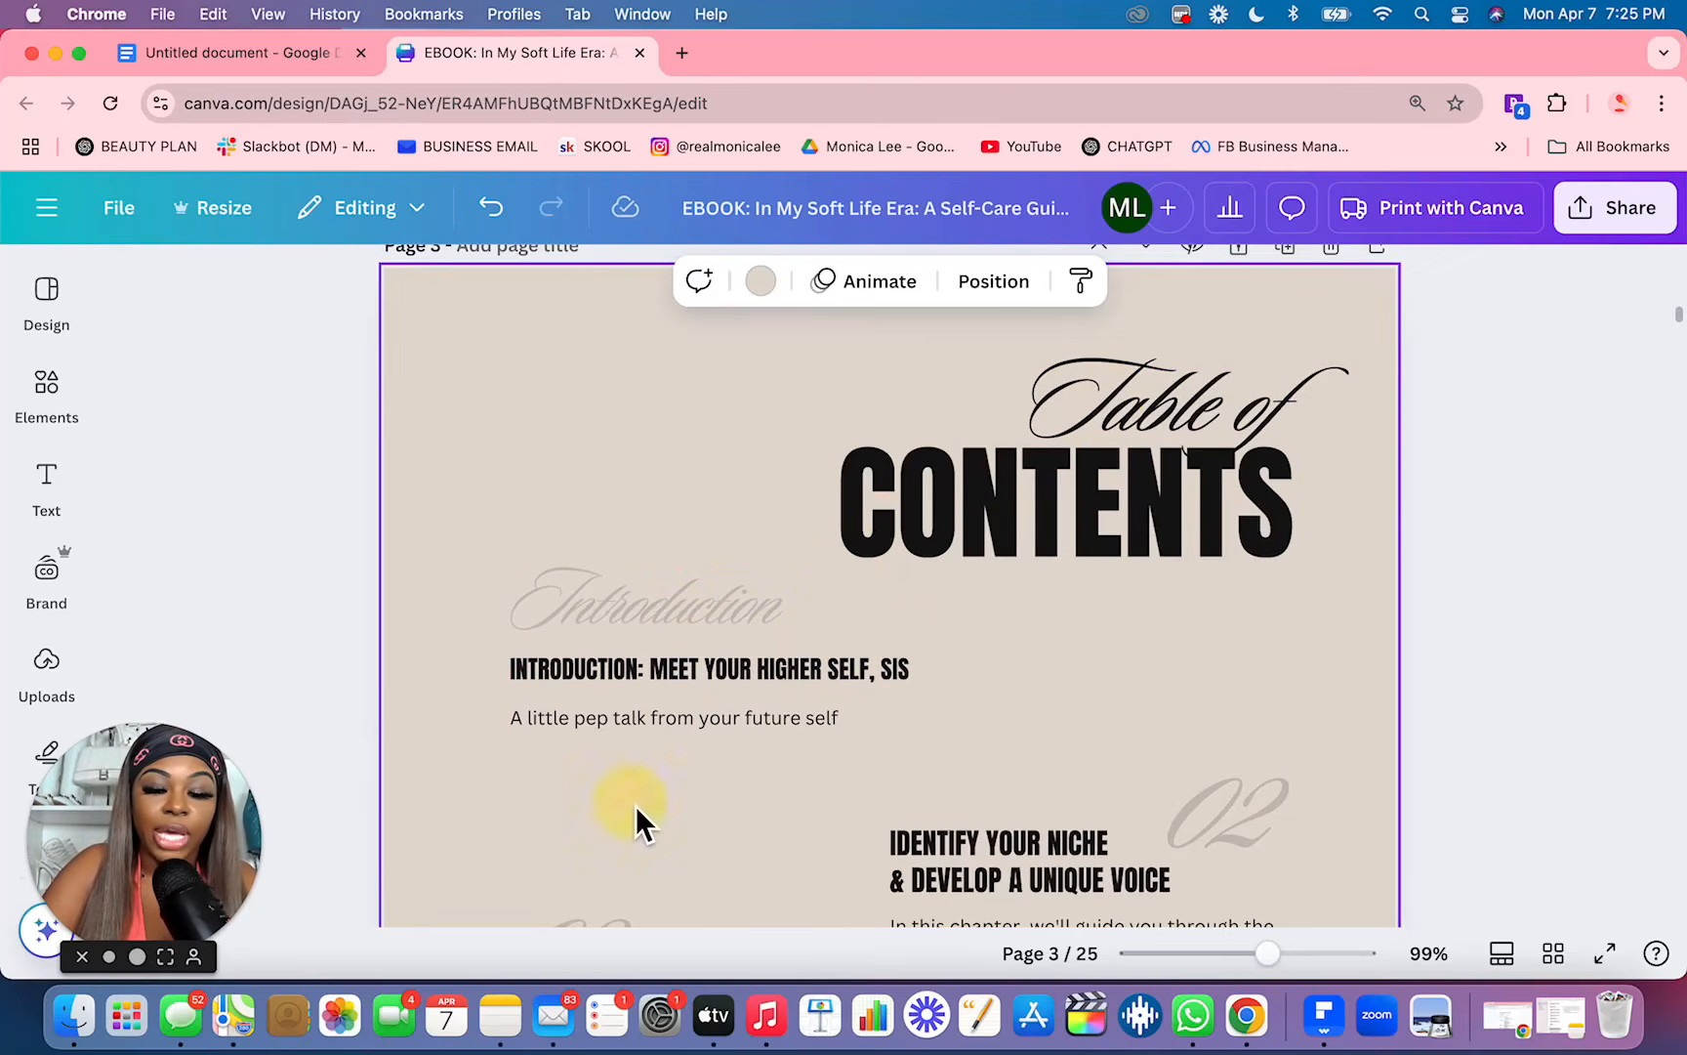
Step: Change the script number 02 above the "Identify Your Niche" heading to 01
scroll(1209, 779, down, 3)
click(1280, 660)
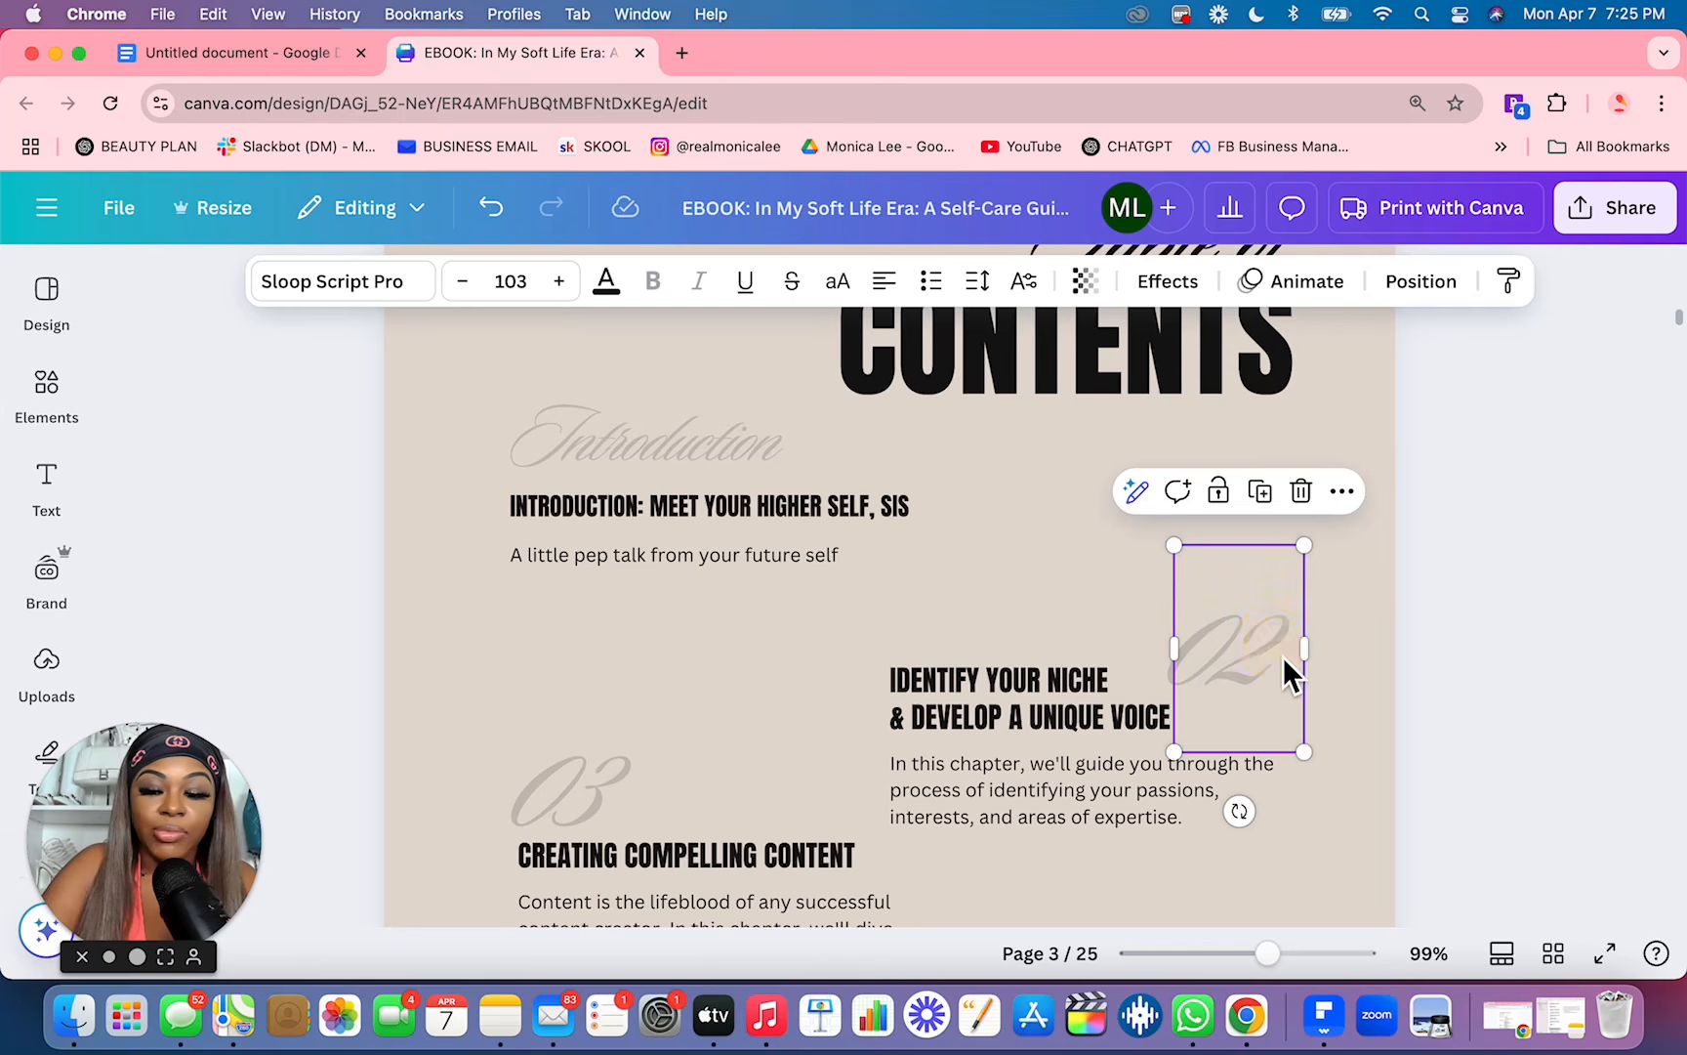
double_click(1280, 663)
text(01)
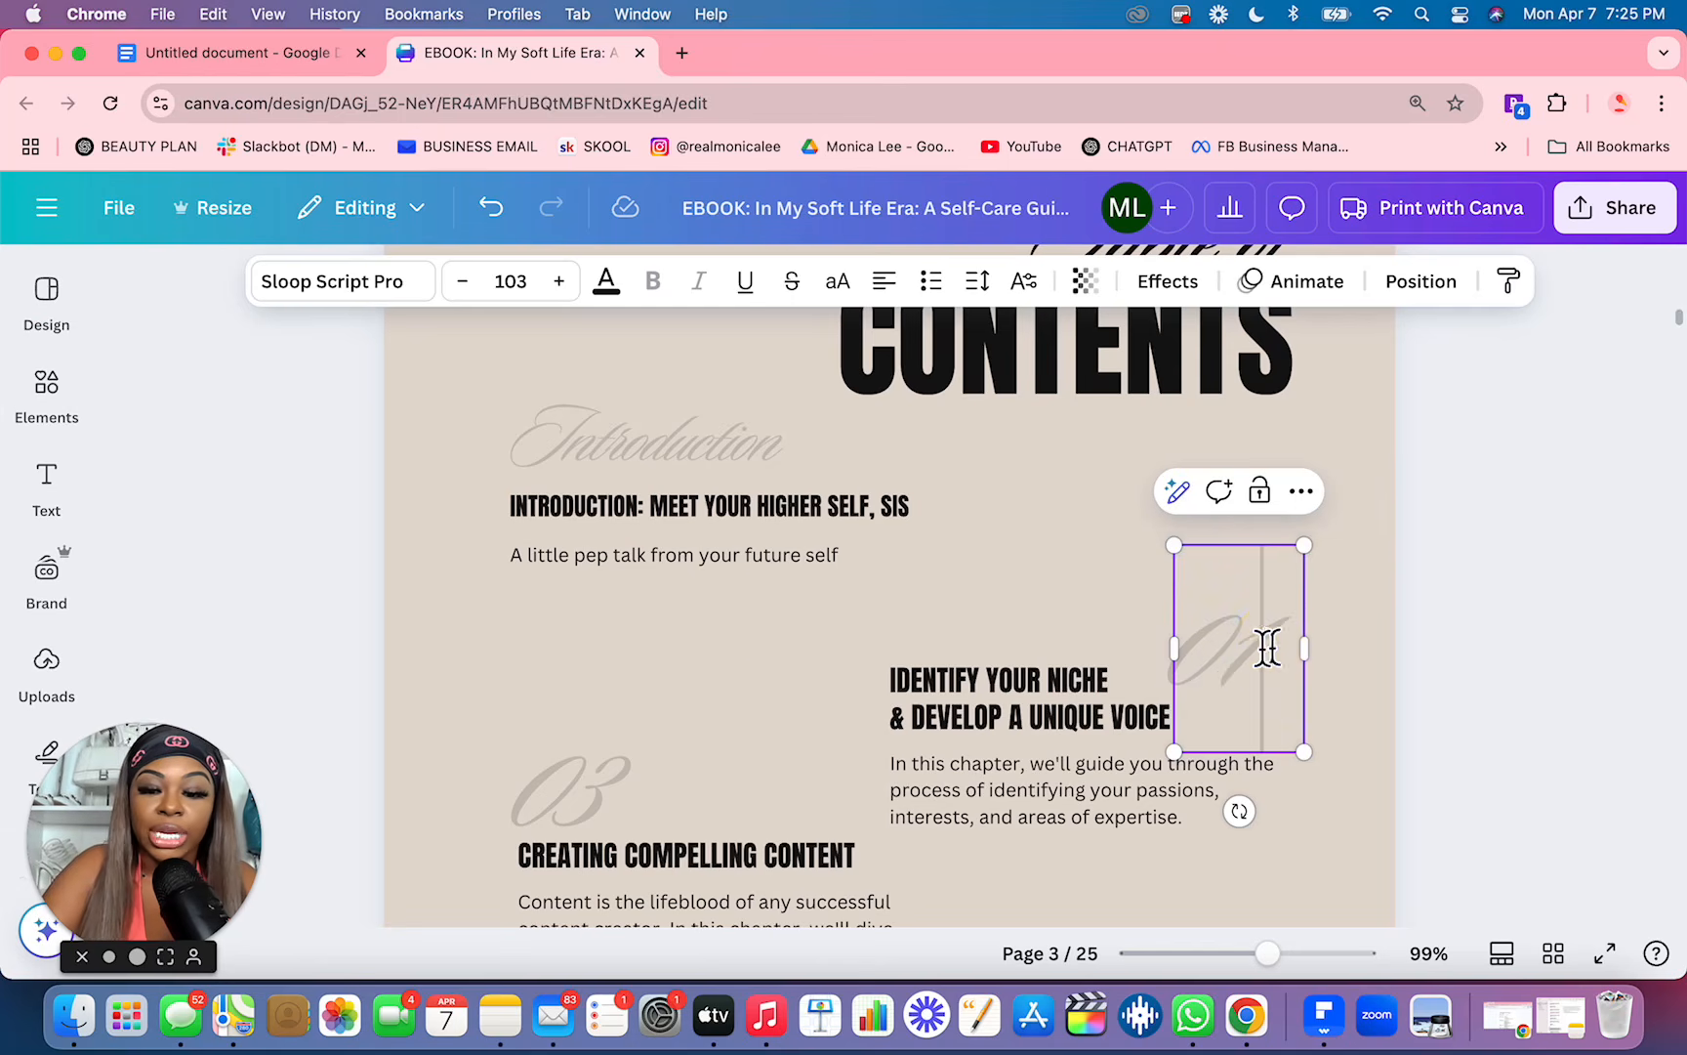
click(827, 650)
Step: Switch to Google Docs and copy "The Art of Spoiling Yourself" from the Chapter One entry in the table of contents
click(310, 66)
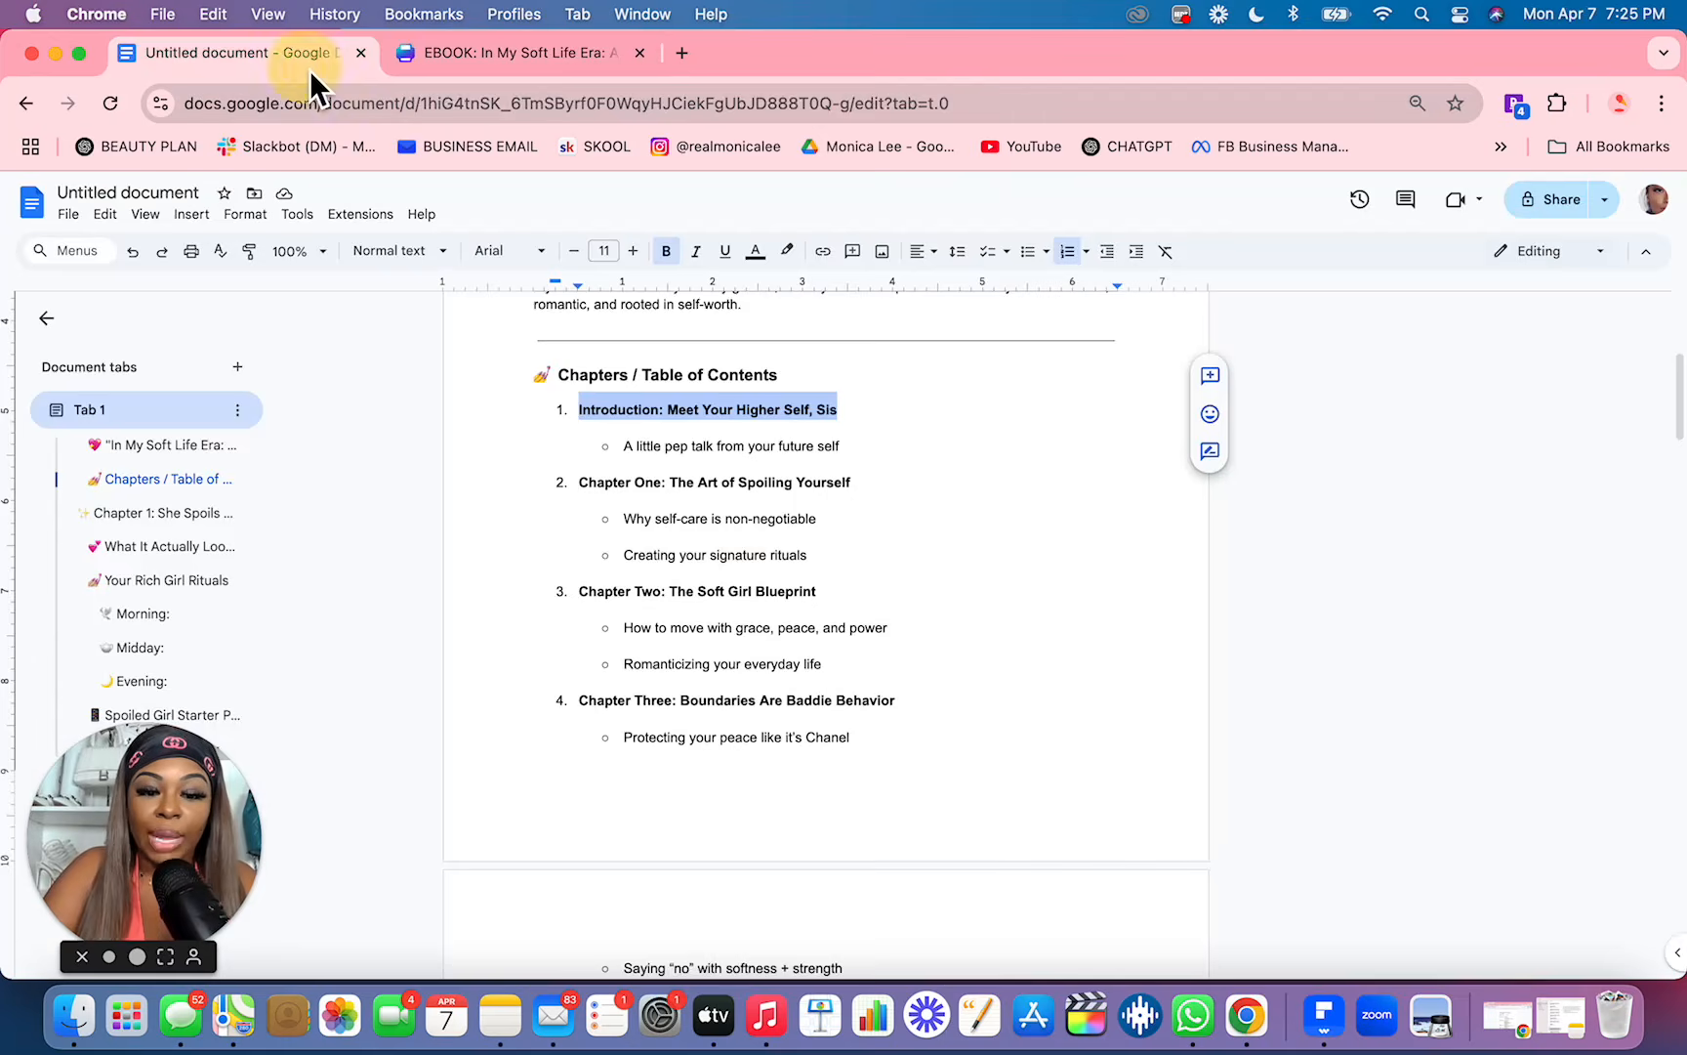
click(925, 459)
scroll(901, 465, up, 2)
drag(888, 567, 678, 571)
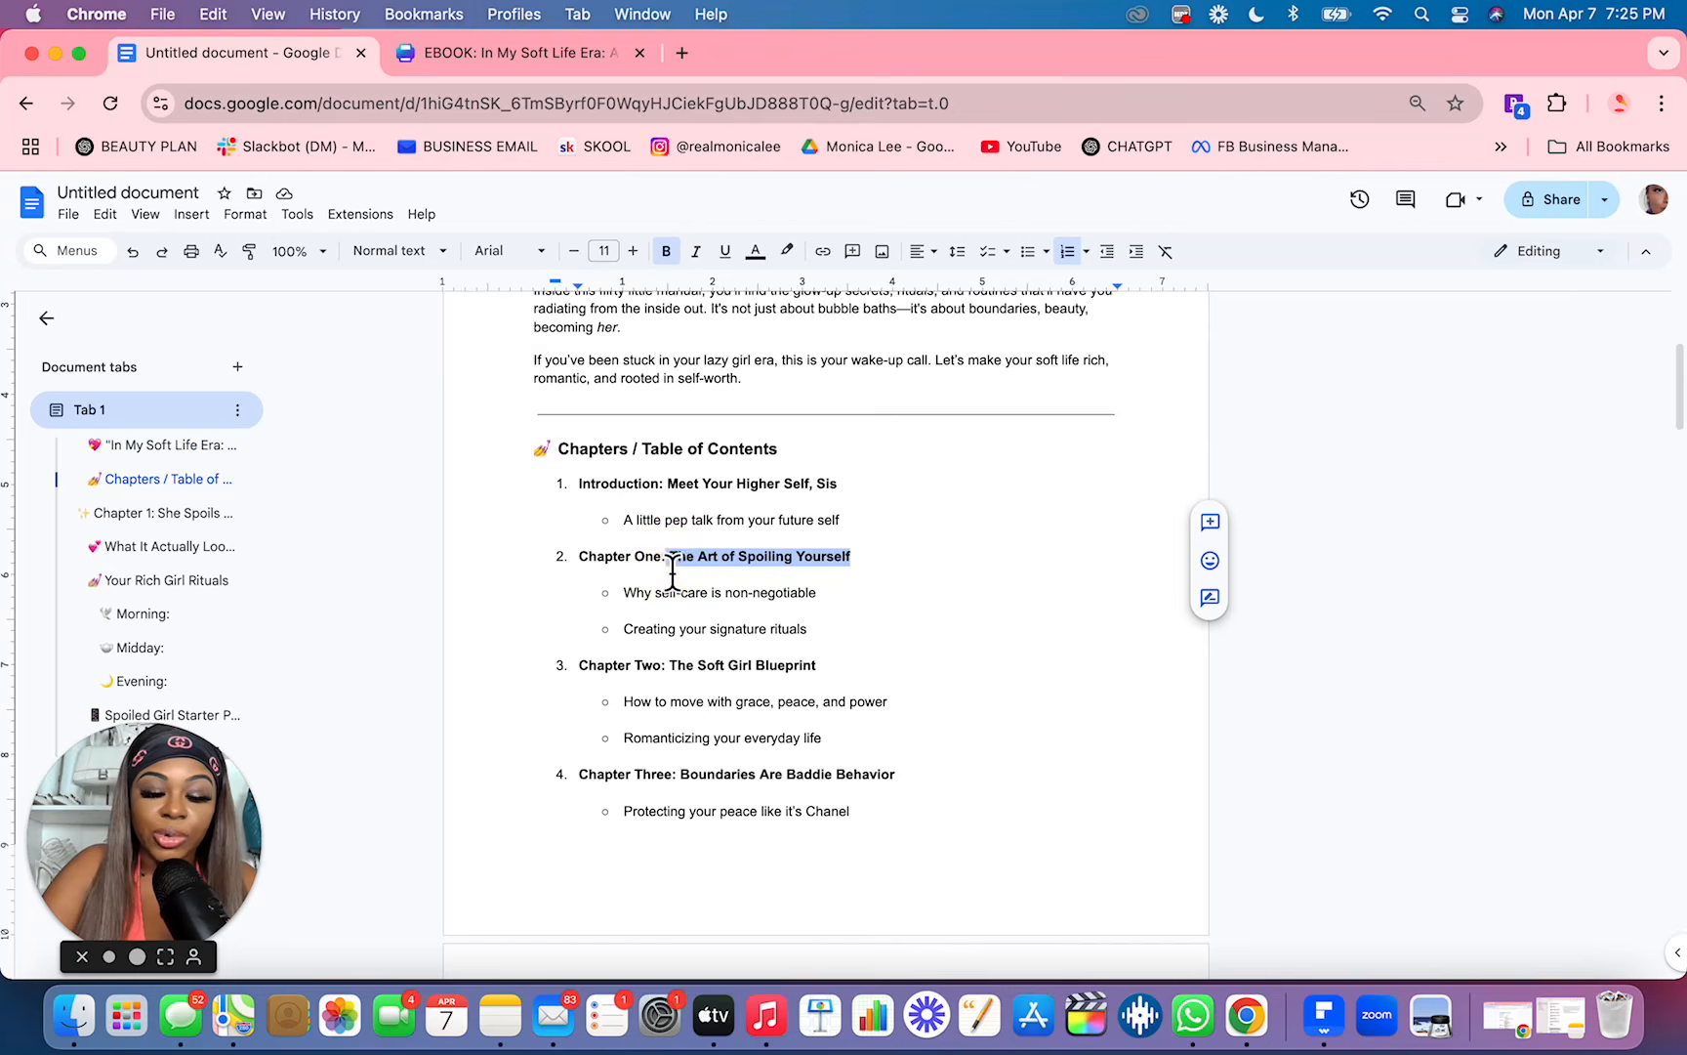
Step: Switch to the Canva design and replace the "Identify Your Niche & Develop a Unique Voice" heading with "The Art of Spoiling Yourself"
click(576, 53)
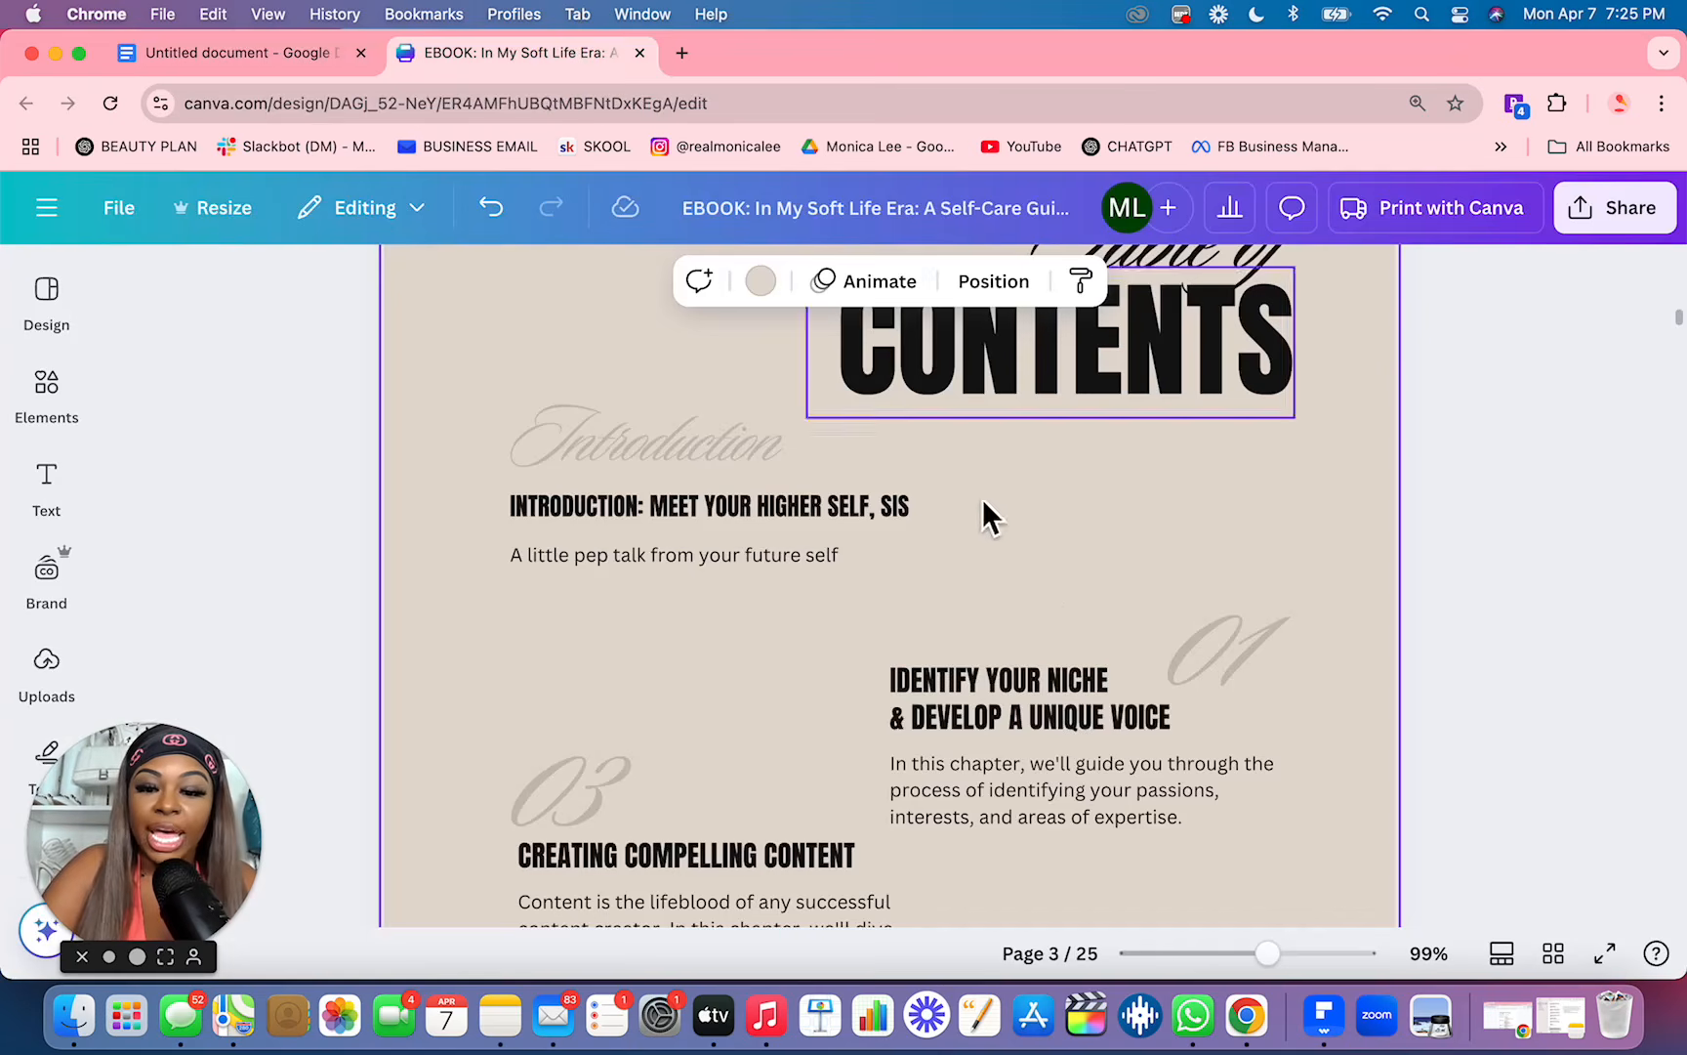
triple_click(1009, 693)
click(1124, 716)
drag(1190, 711, 915, 678)
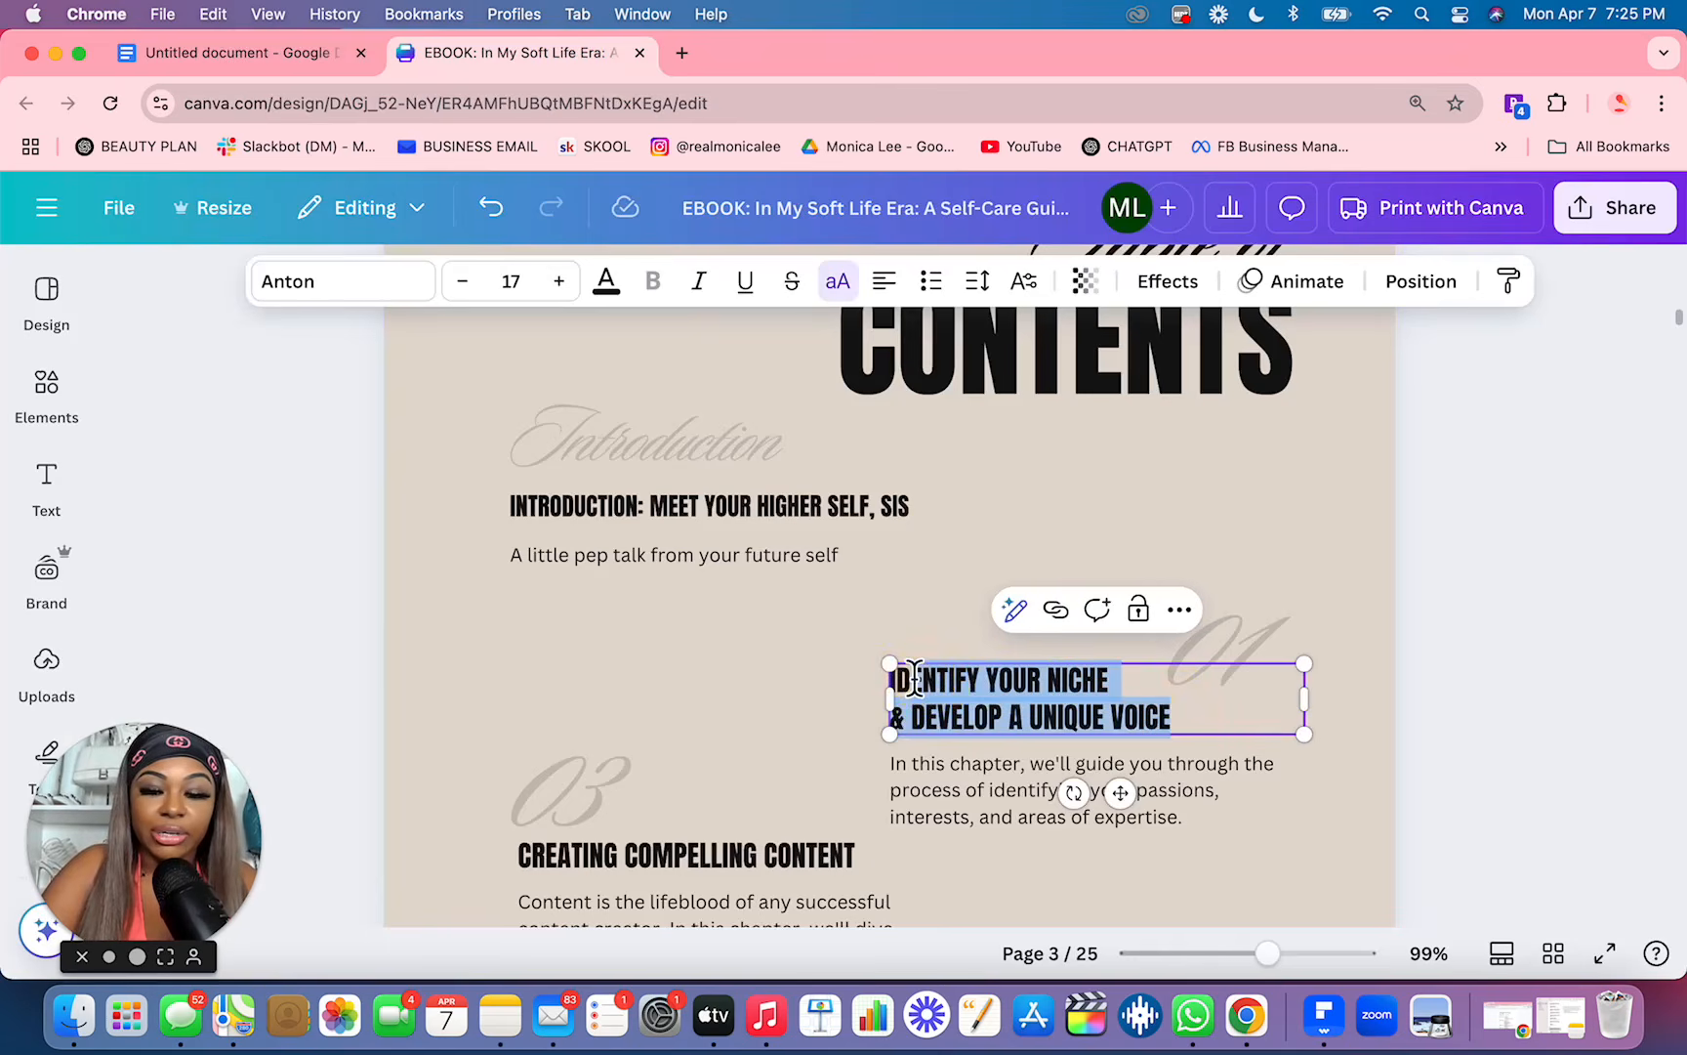
text(THE ART OF SPOILING YOURSELF Why self-care is non-negotiable  Creating your signature rituals)
Step: Make the chapter 01 description two unbulleted lines: "Why self-care is non-negotiable" and "Creating your signature rituals"
key(BackSpace)
key(BackSpace)
key(BackSpace)
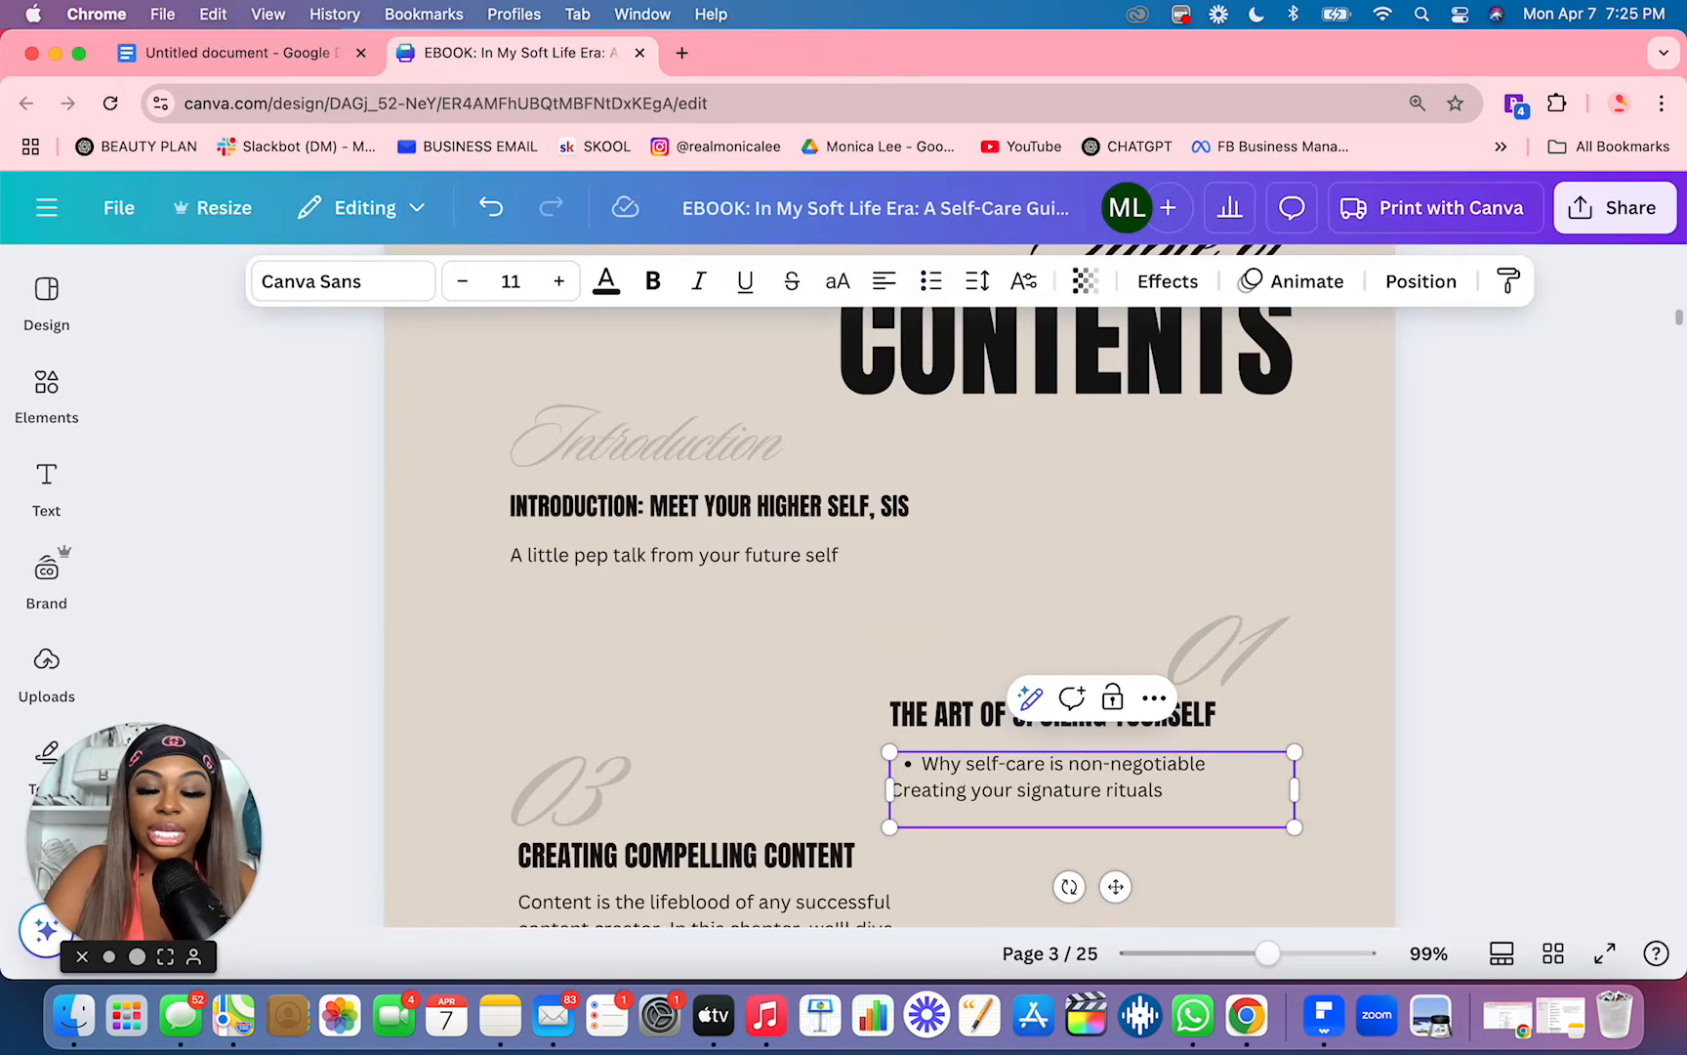
click(930, 768)
key(BackSpace)
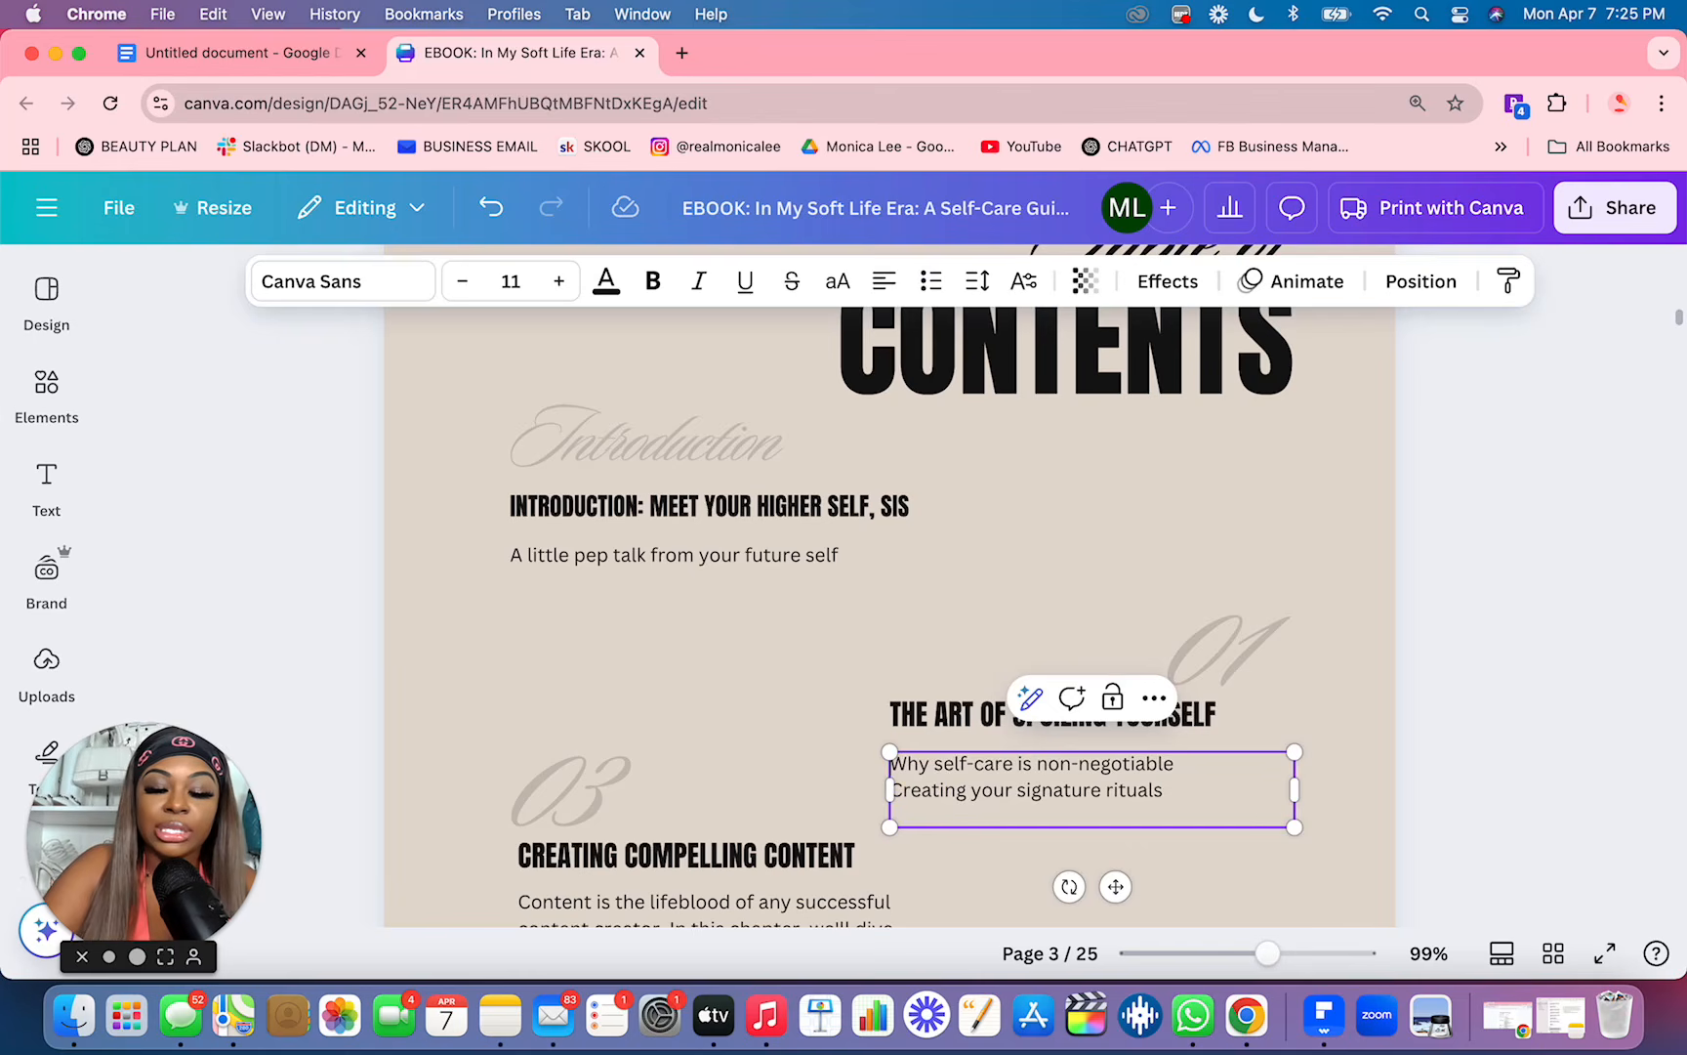
click(839, 778)
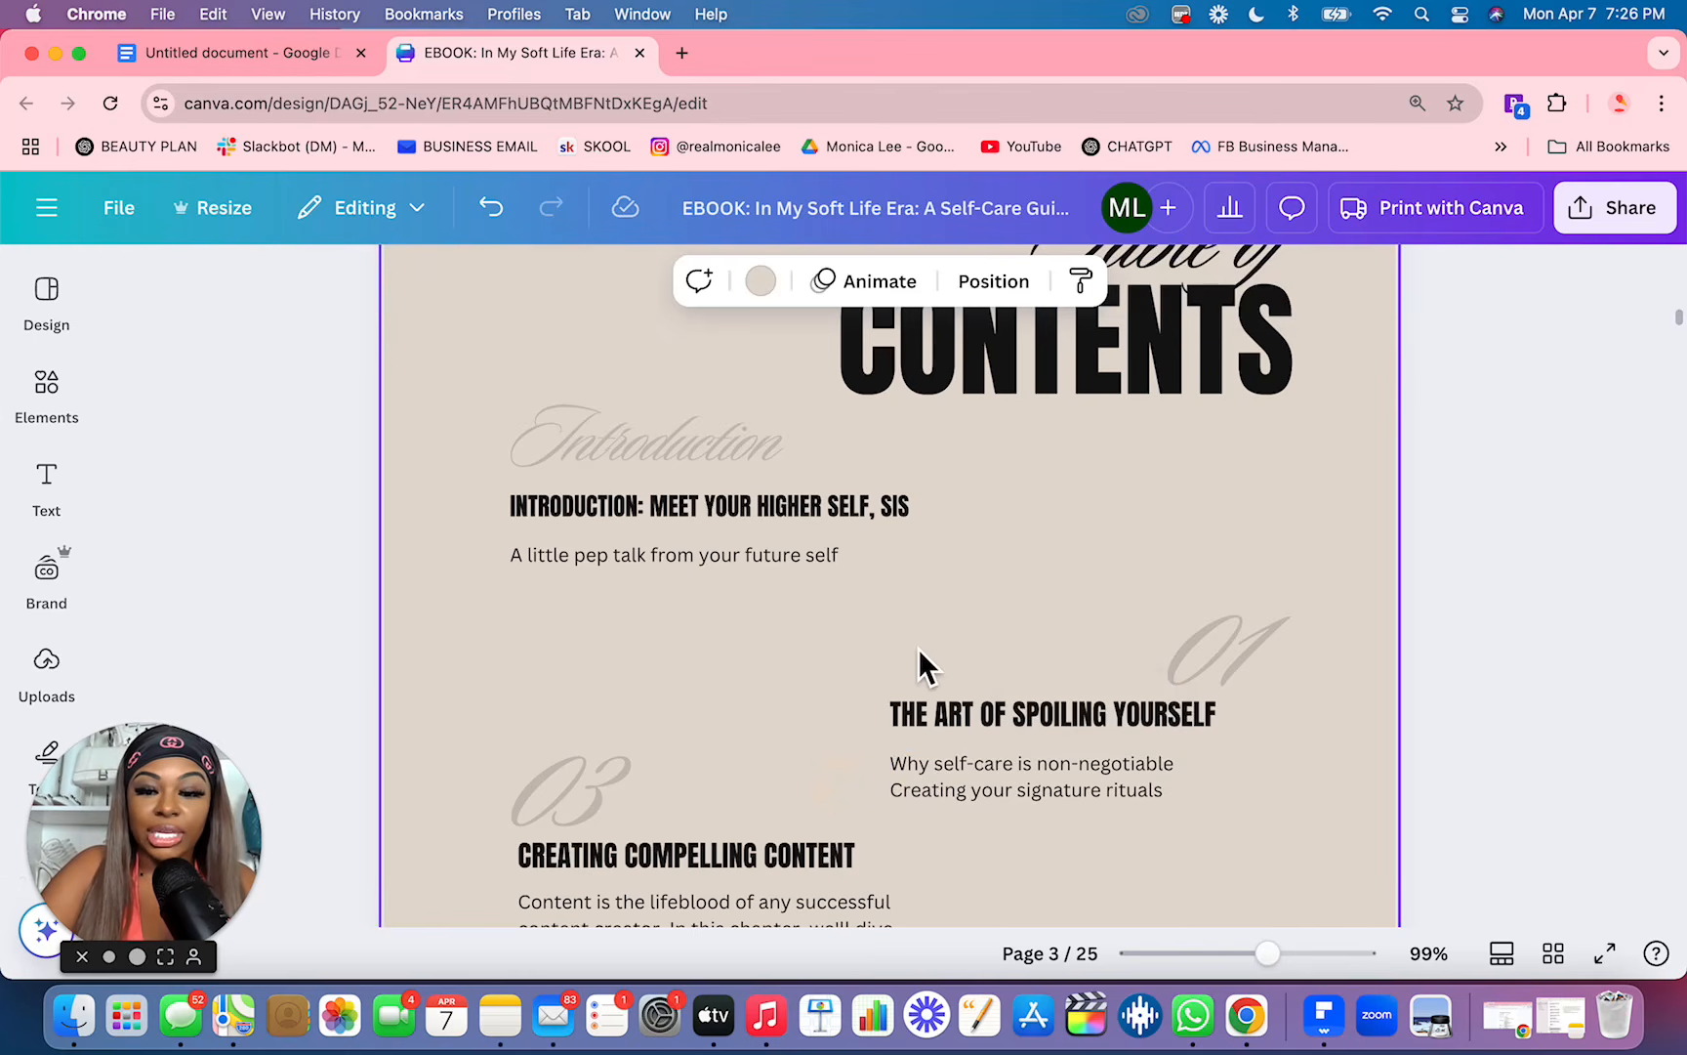
Step: Set the background of the Table of Contents page to the custom solid pink #FFA9EA
scroll(918, 647, up, 3)
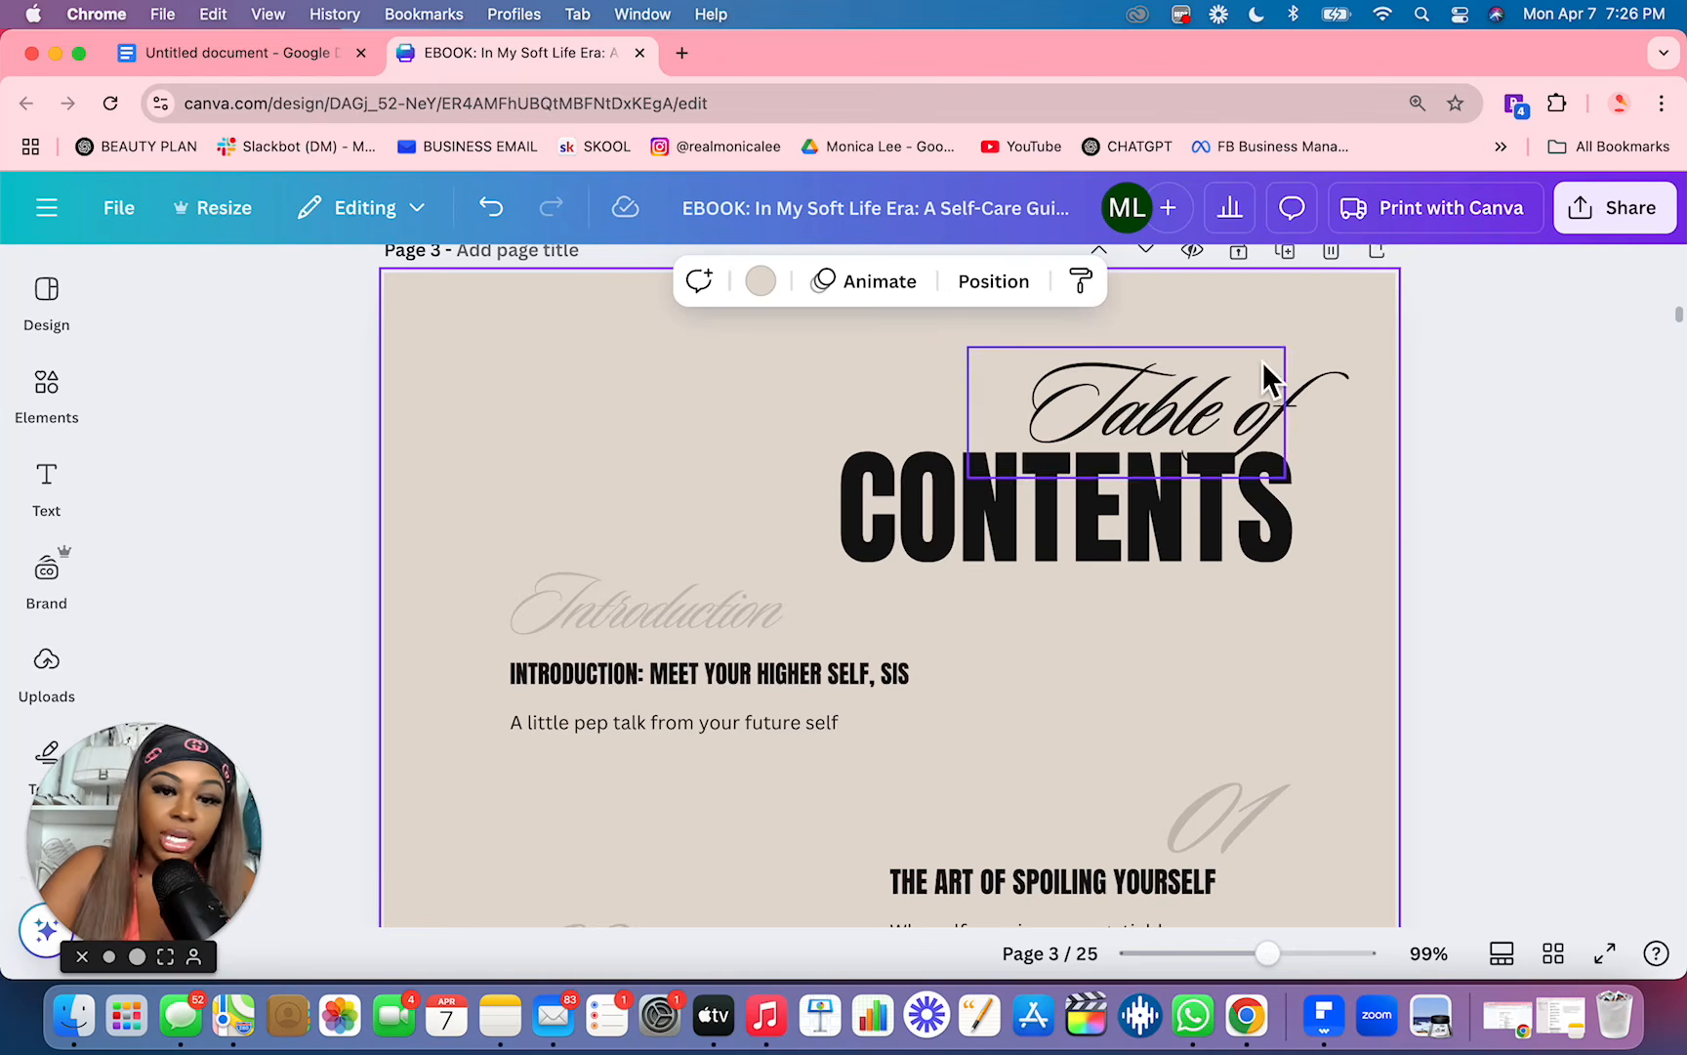
click(771, 291)
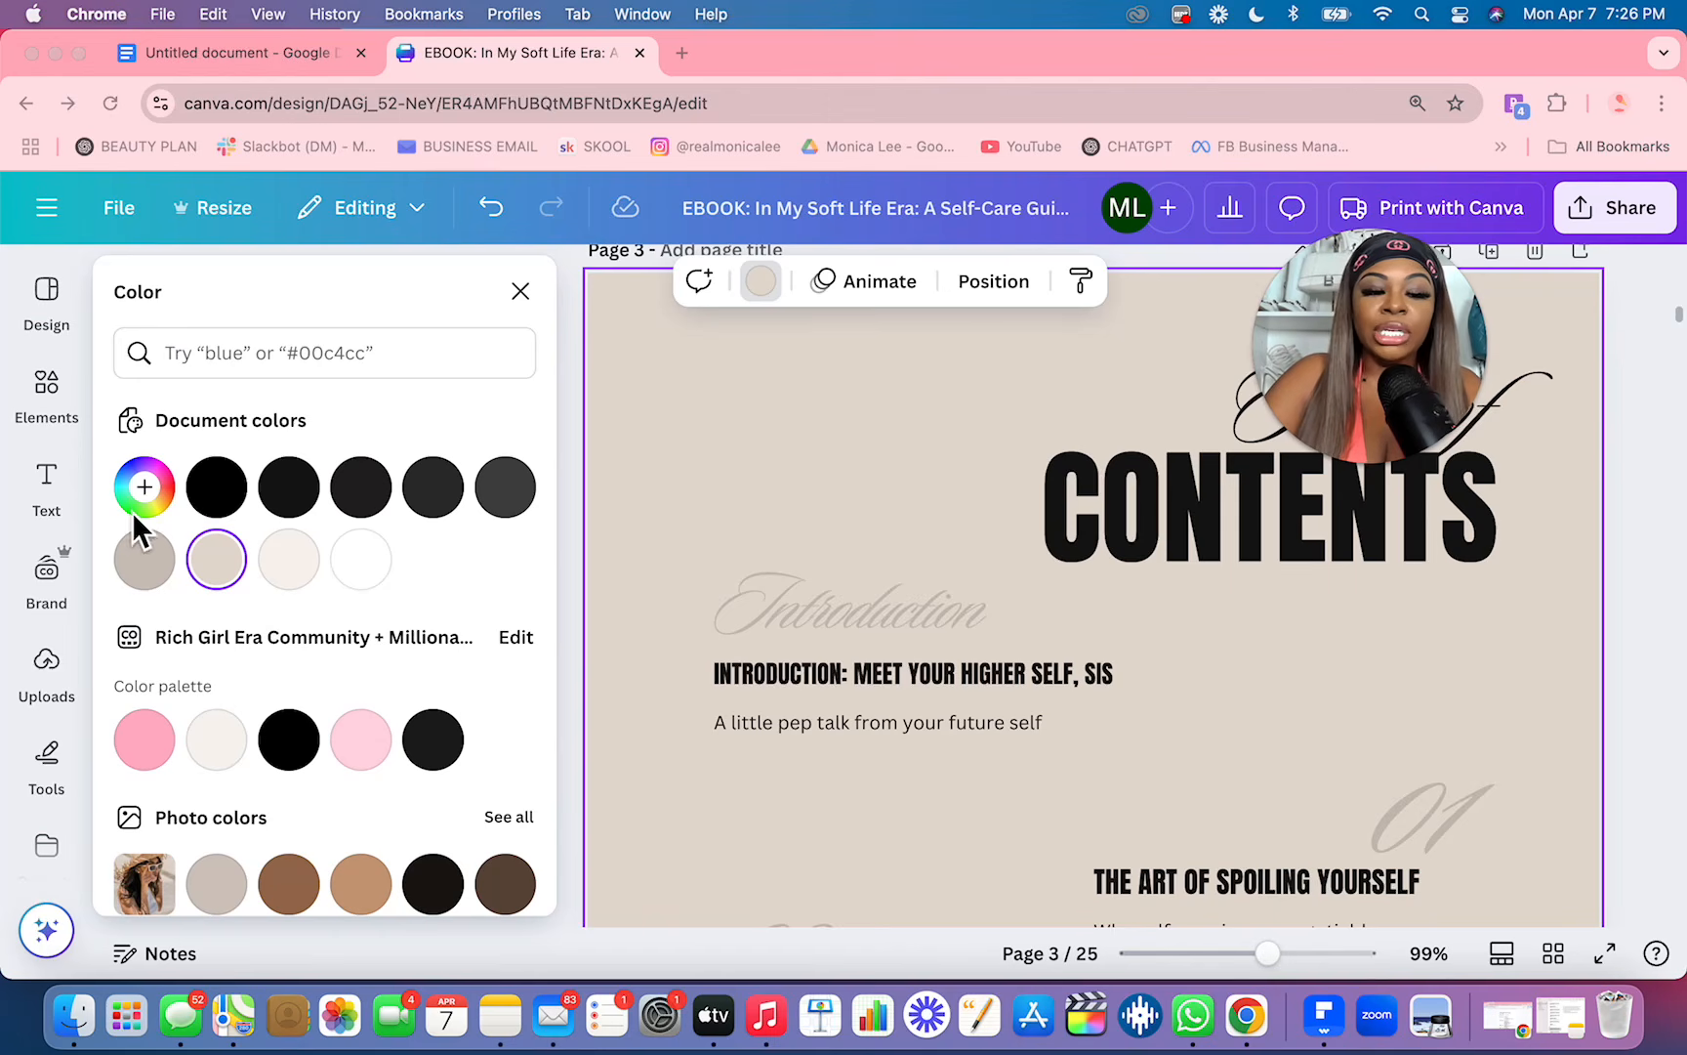
click(150, 490)
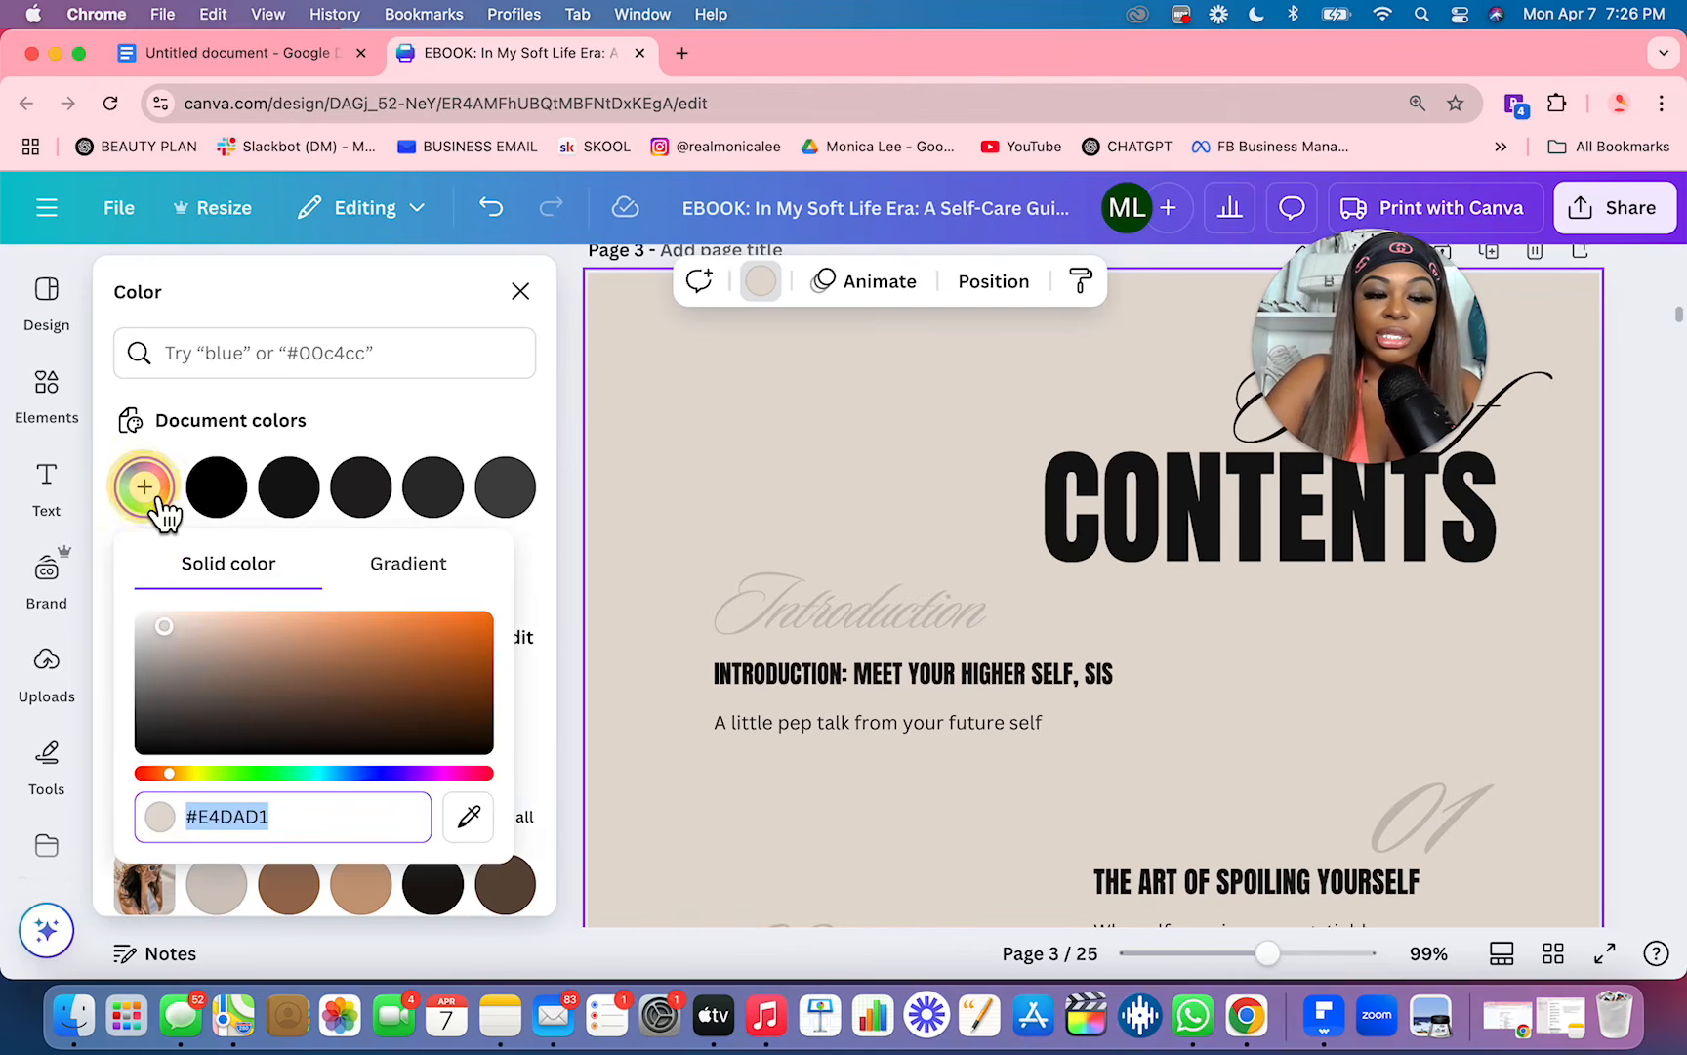
mouse_move(168, 633)
mouse_down()
mouse_move(535, 705)
mouse_move(262, 631)
mouse_up()
click(151, 607)
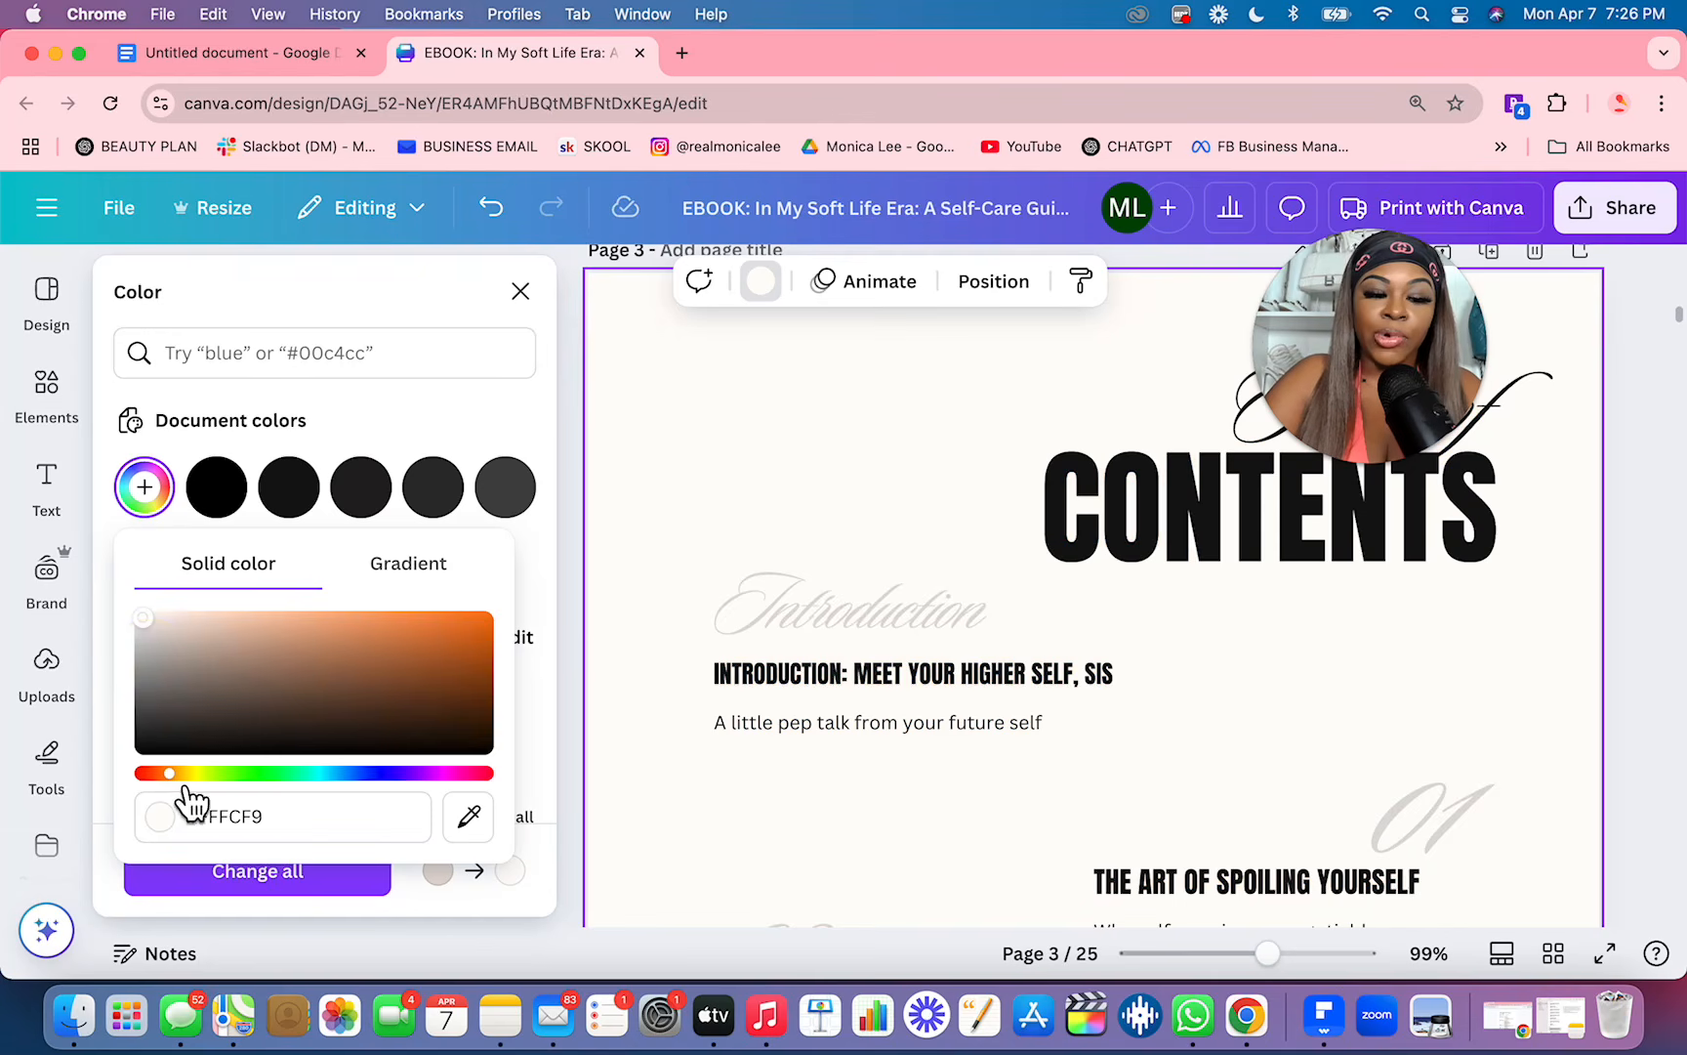
drag(181, 778, 465, 779)
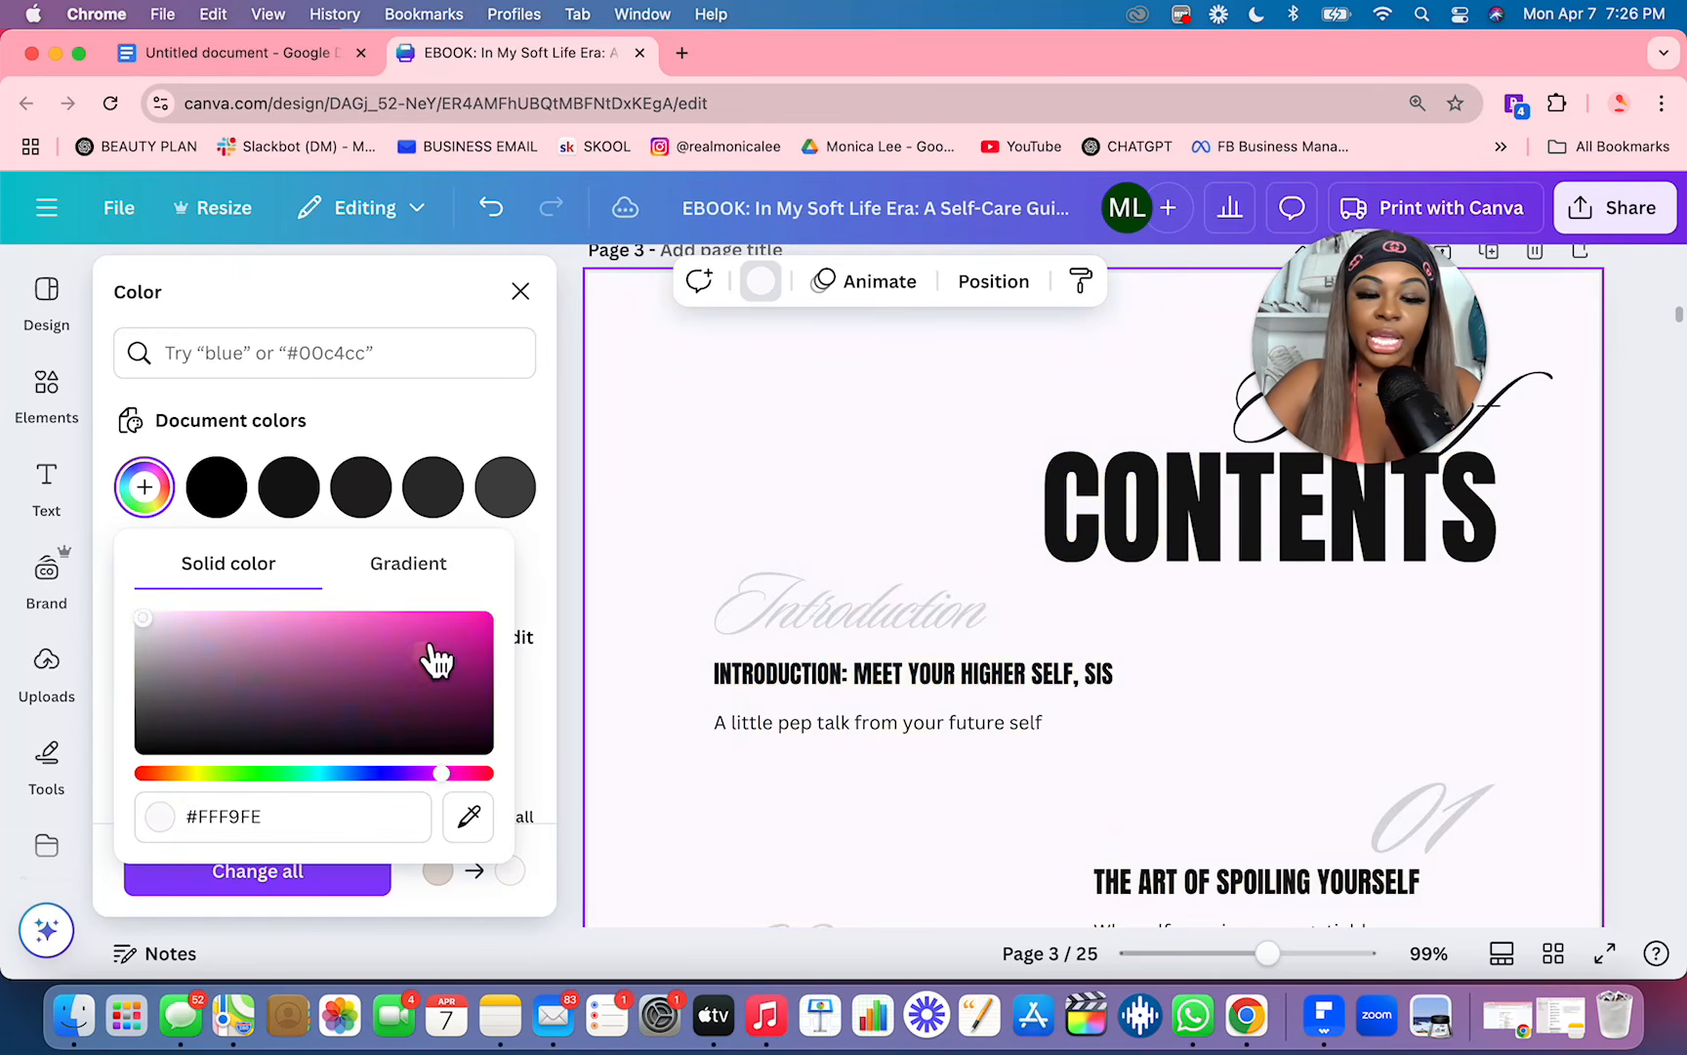
click(376, 619)
drag(383, 625, 199, 640)
click(430, 773)
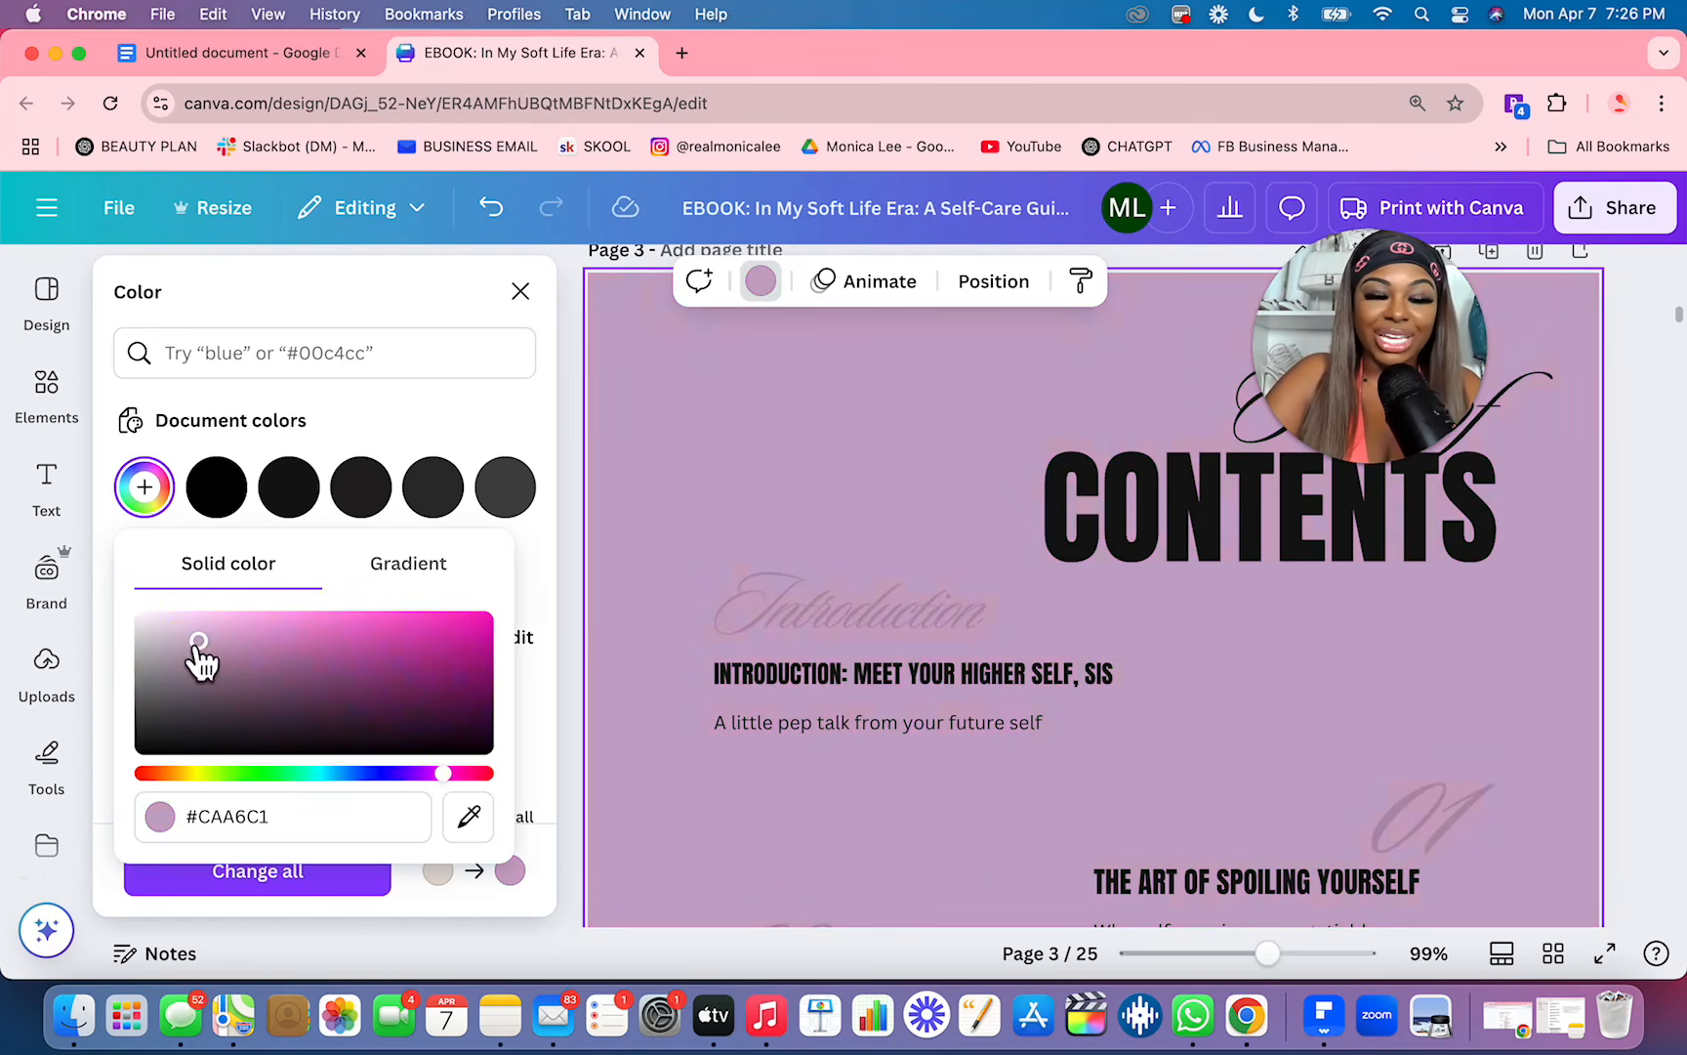
drag(308, 626, 255, 617)
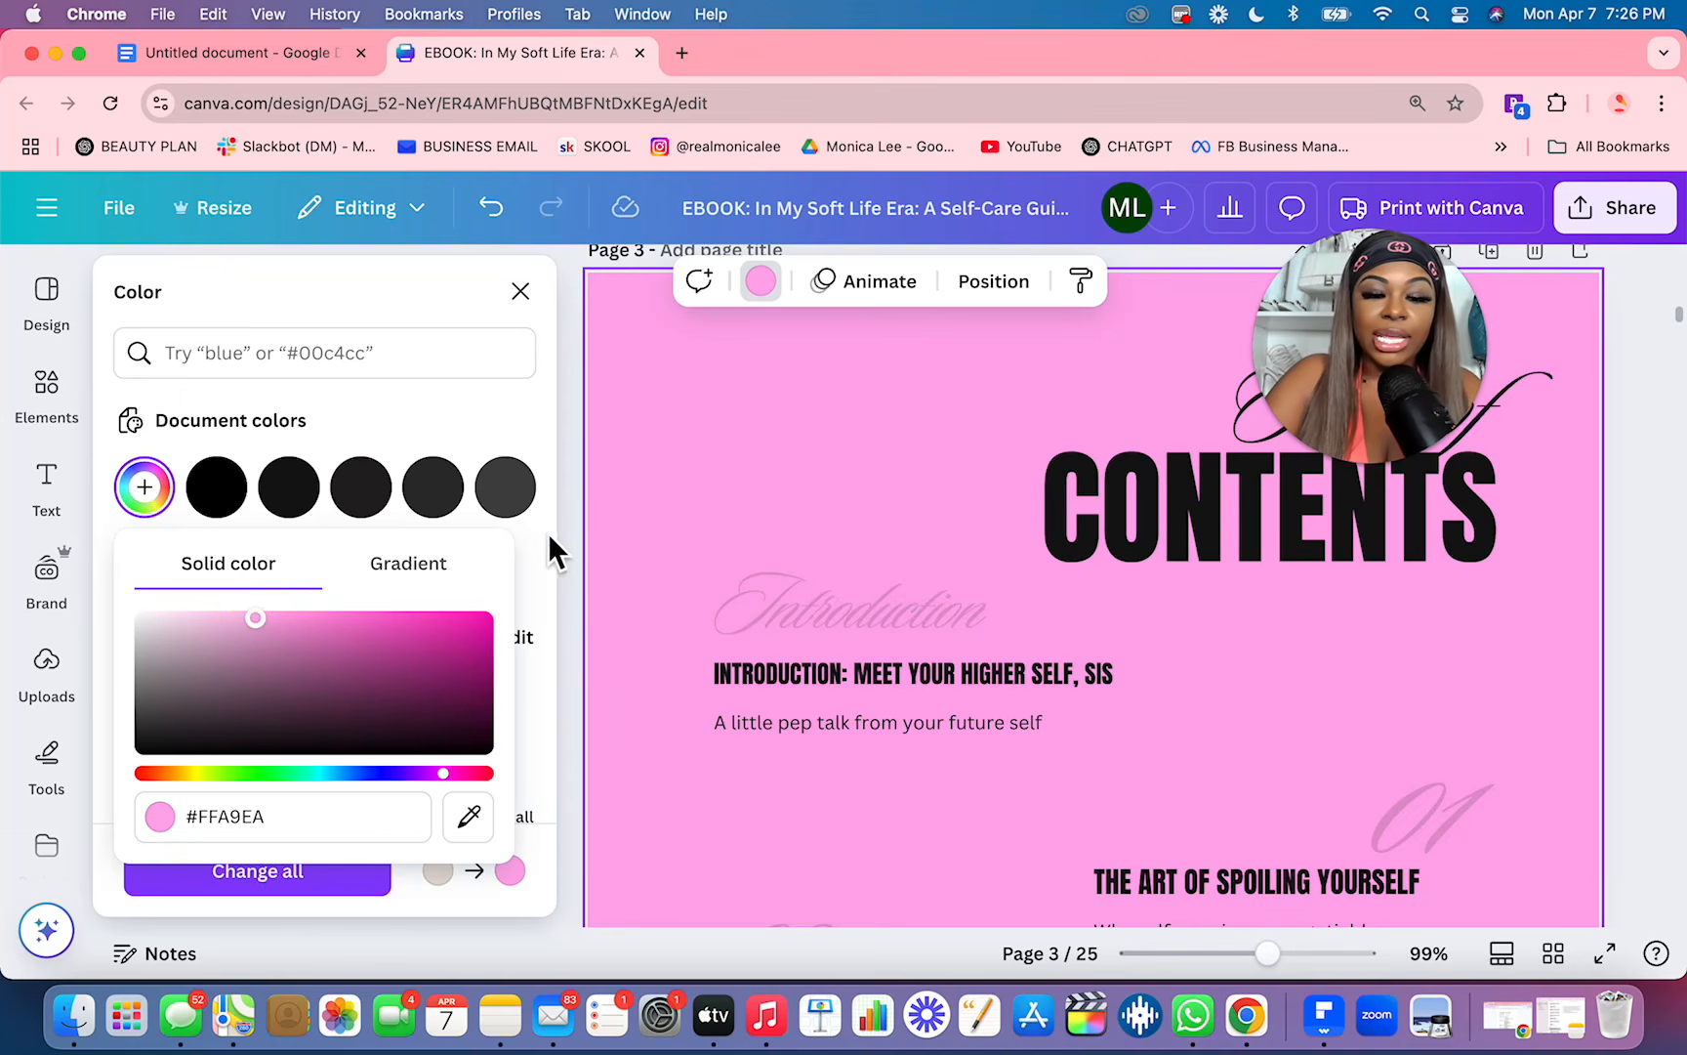
click(551, 418)
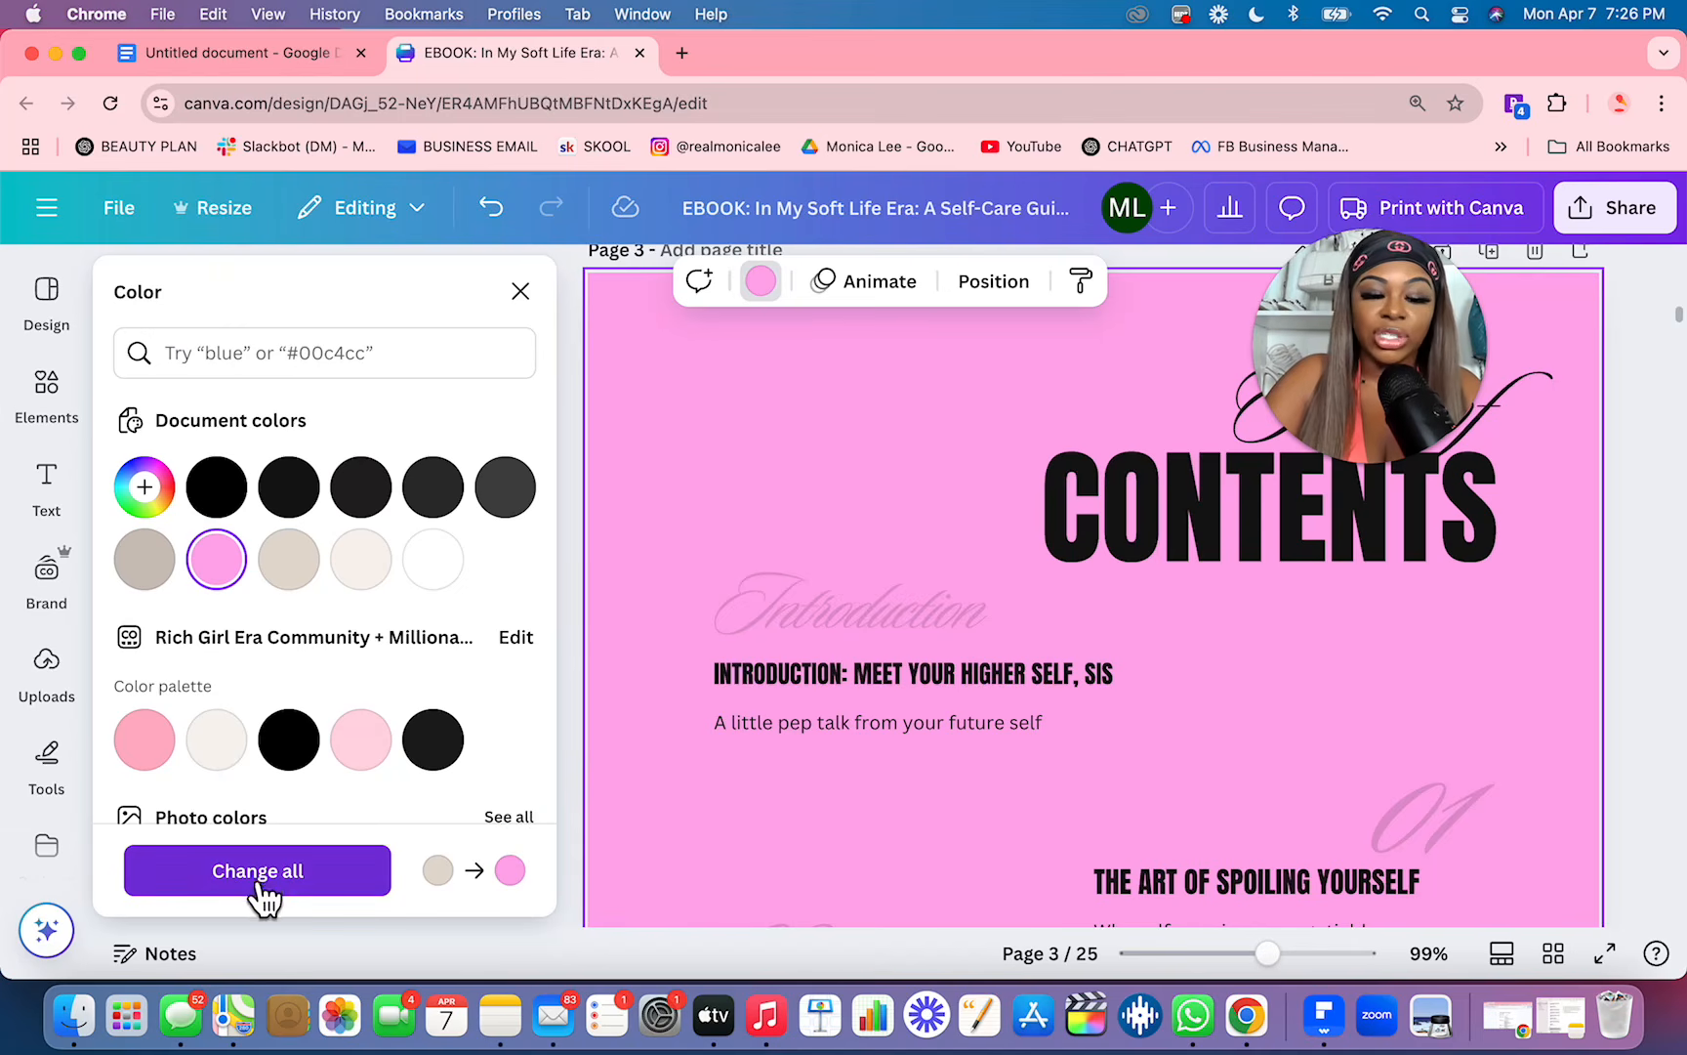
Step: Apply the new pink to every page that uses the beige background and review all pages in the grid overview
click(332, 884)
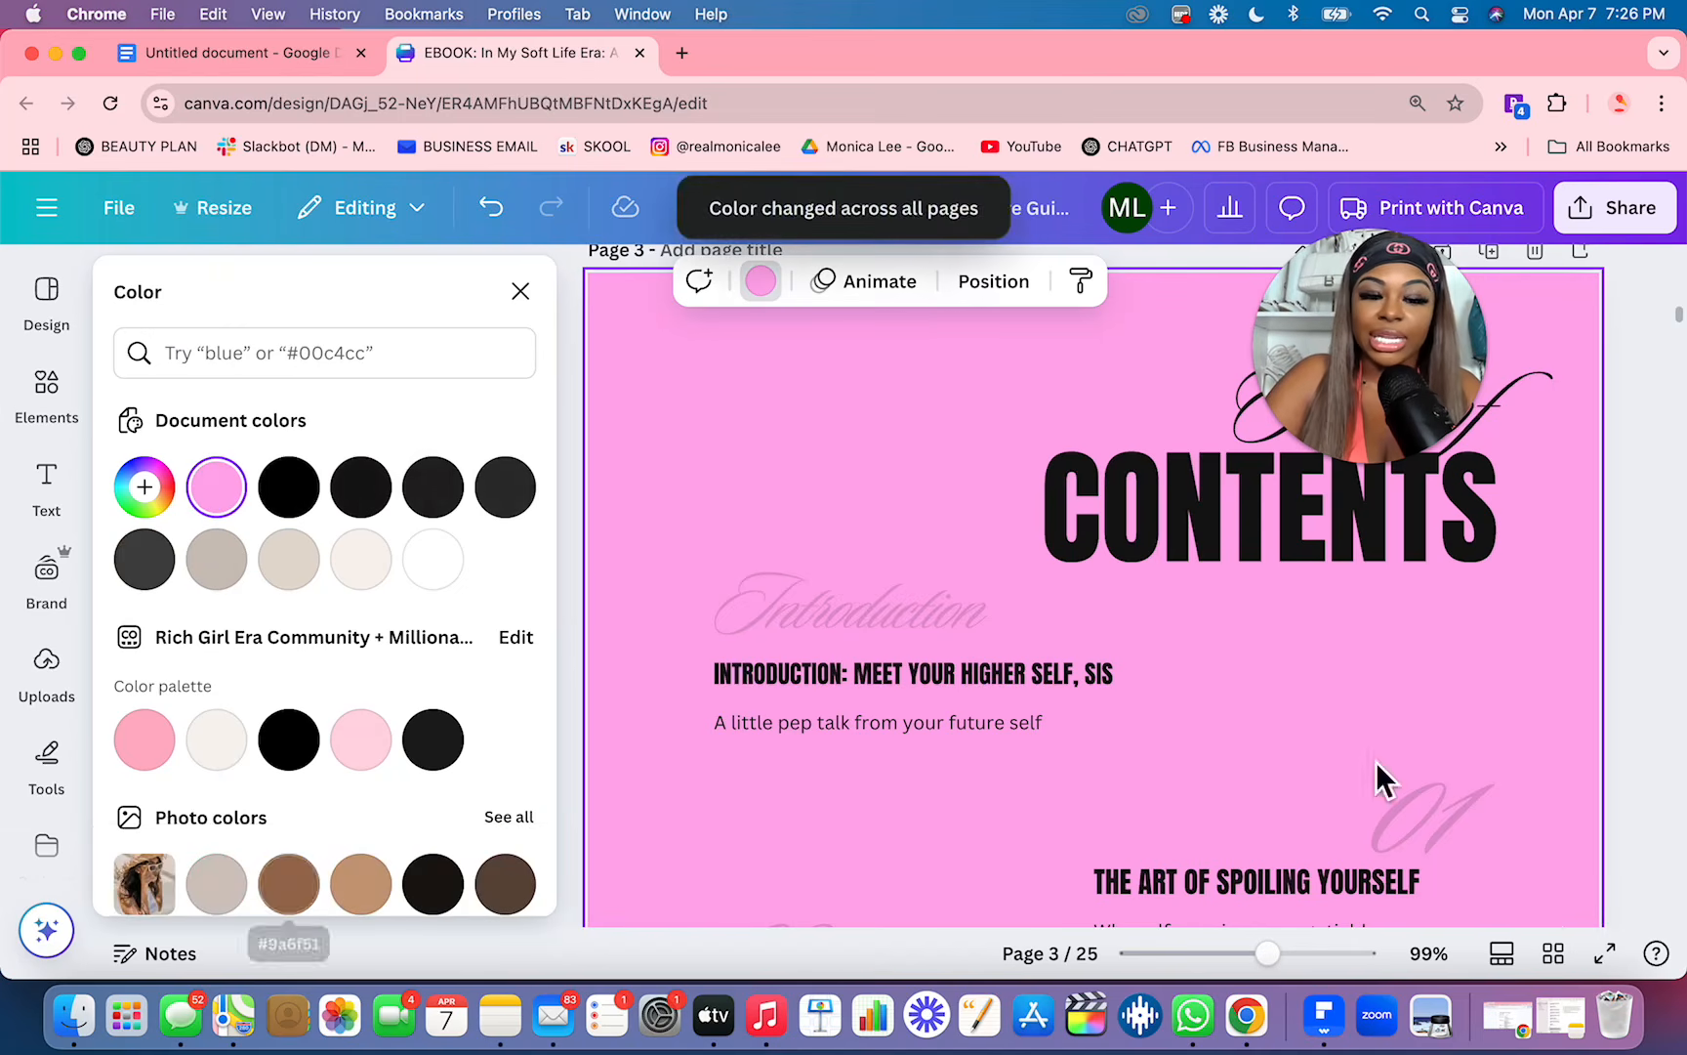
click(1553, 952)
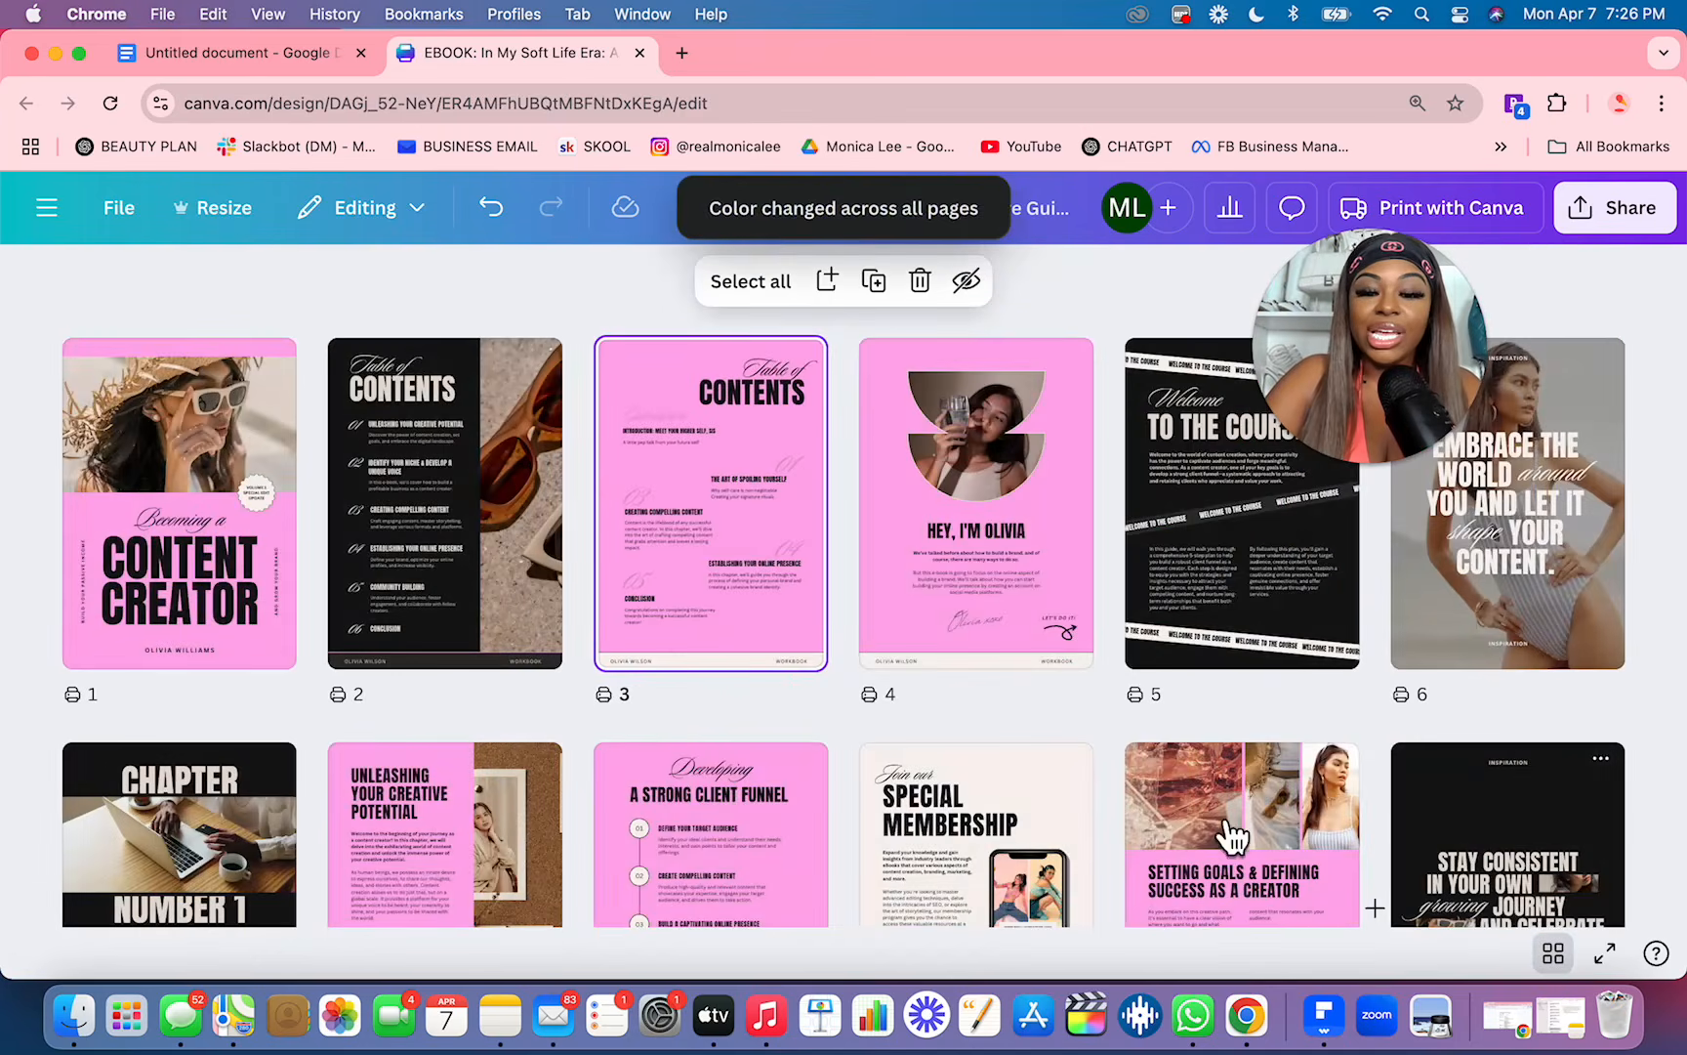
scroll(1099, 884, down, 9)
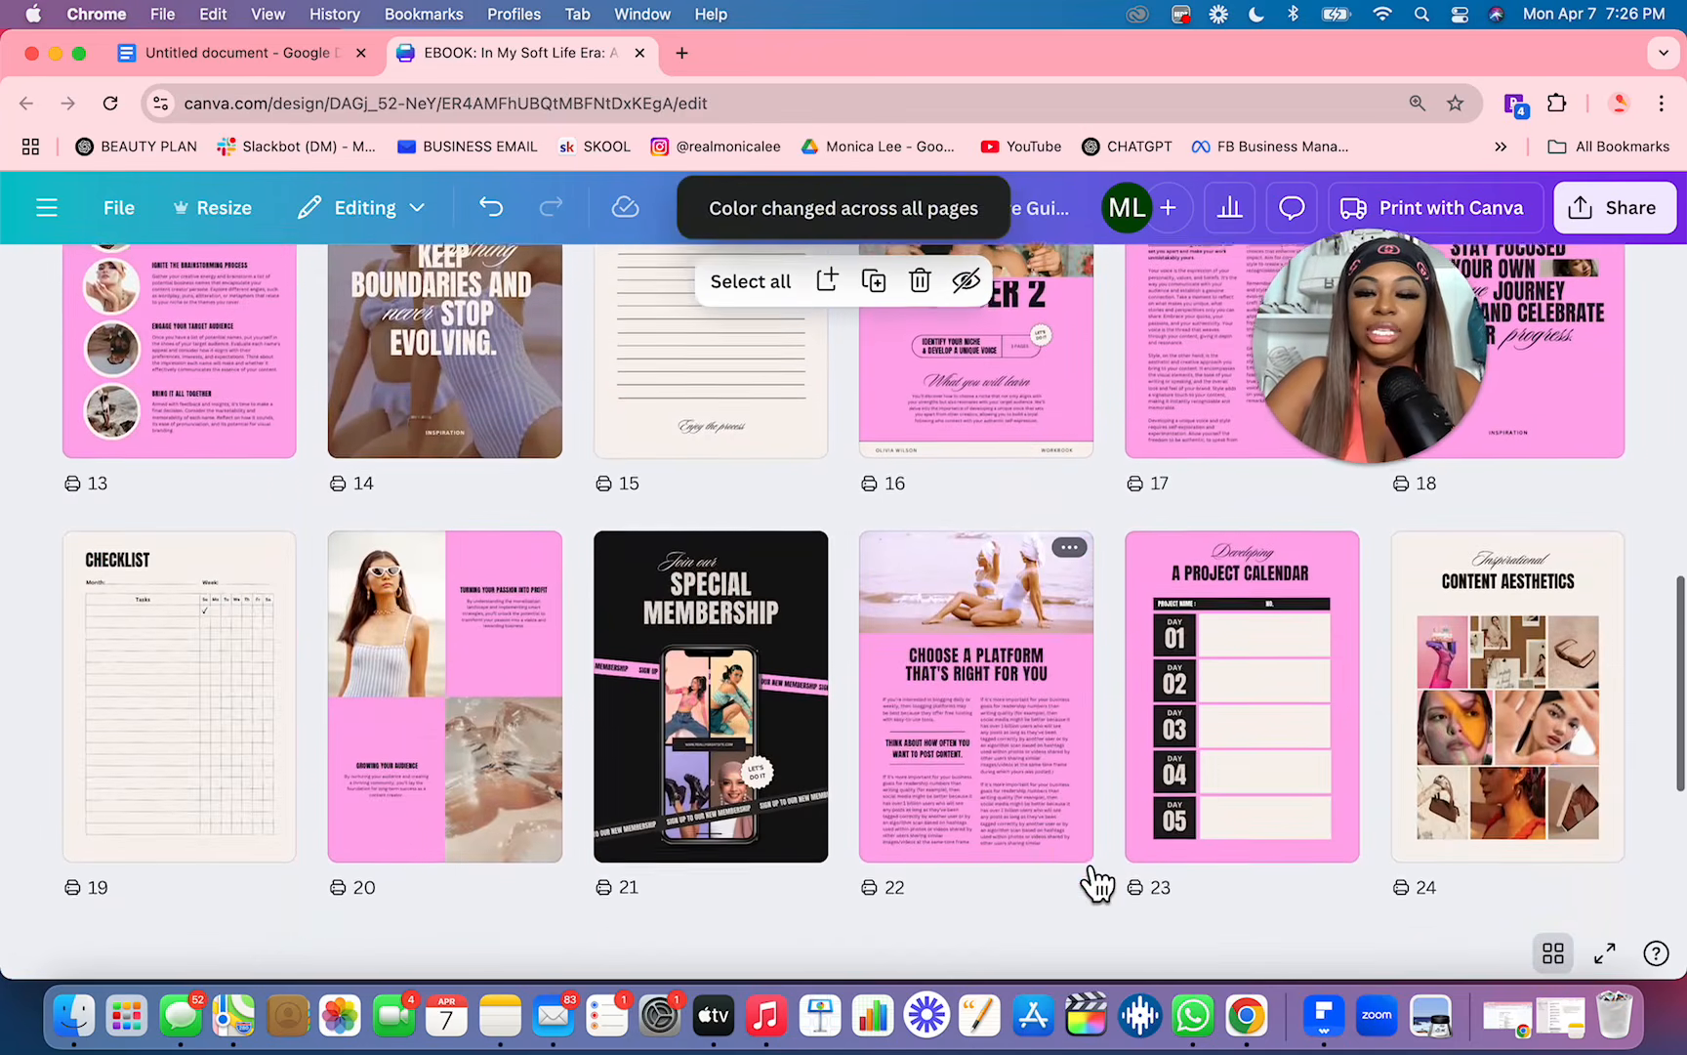
scroll(1098, 884, up, 6)
scroll(1099, 884, up, 3)
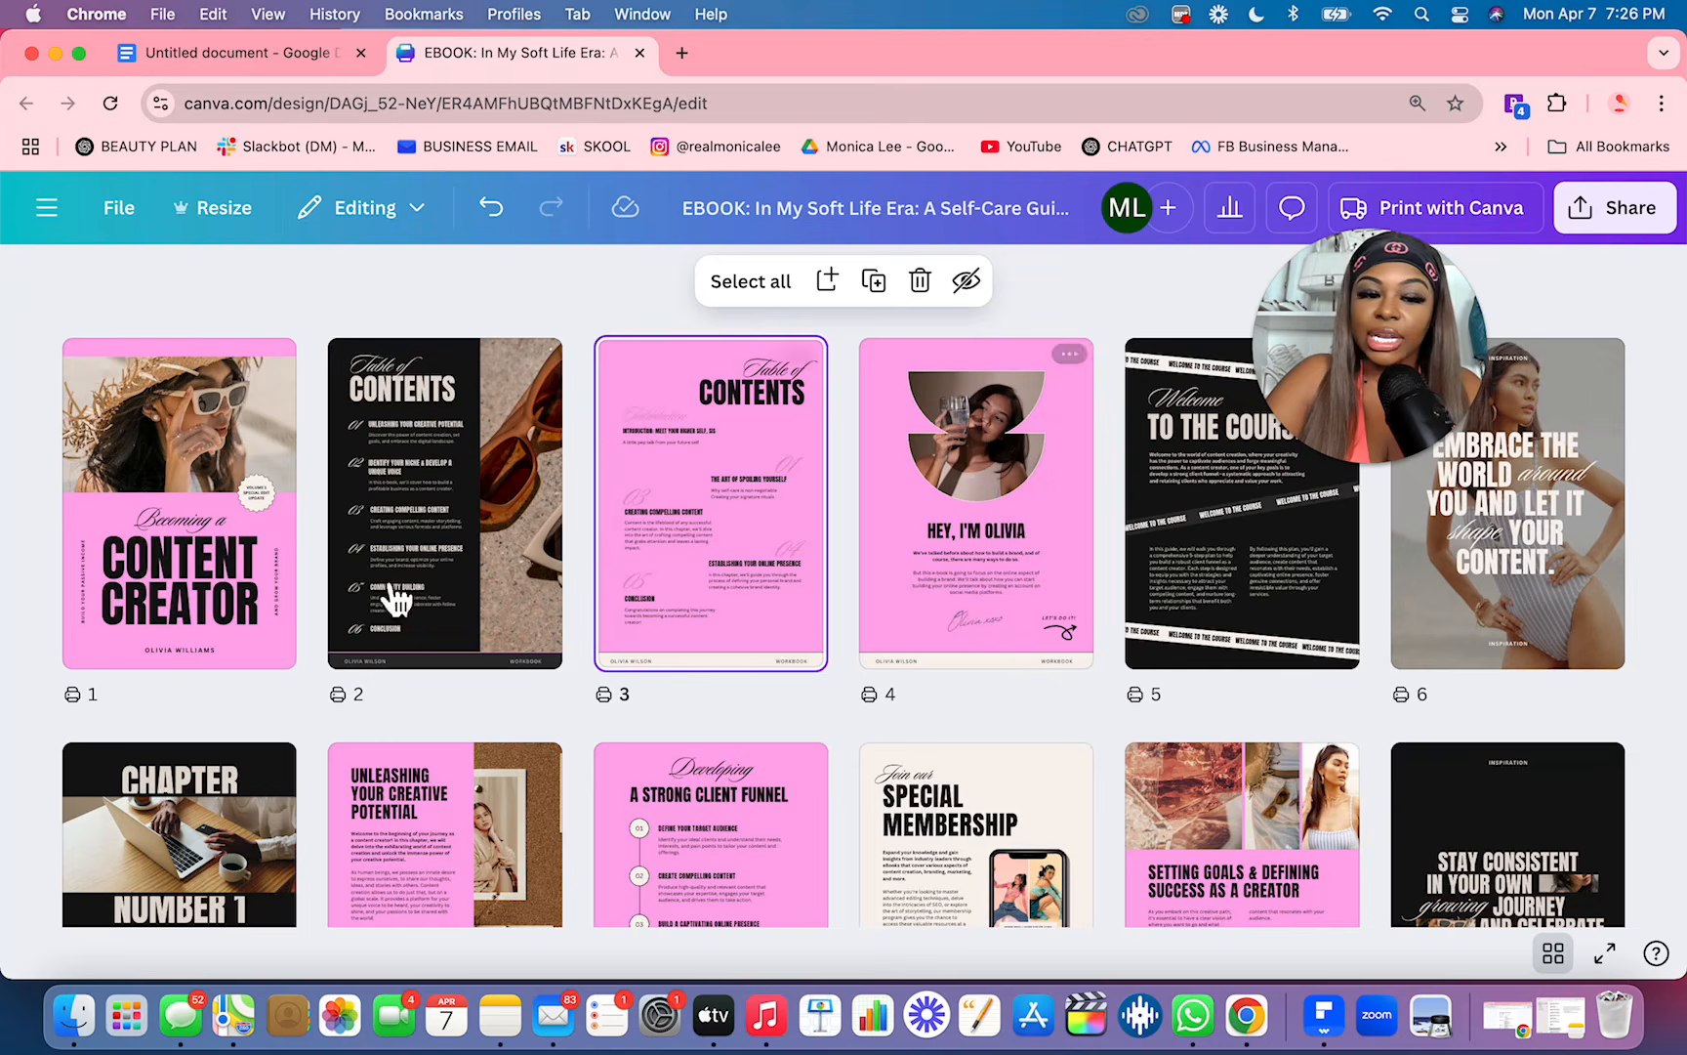
Step: Open the cover page and try the Garet, Open Sauce and Brittany fonts on the "Content Creator" title
double_click(219, 629)
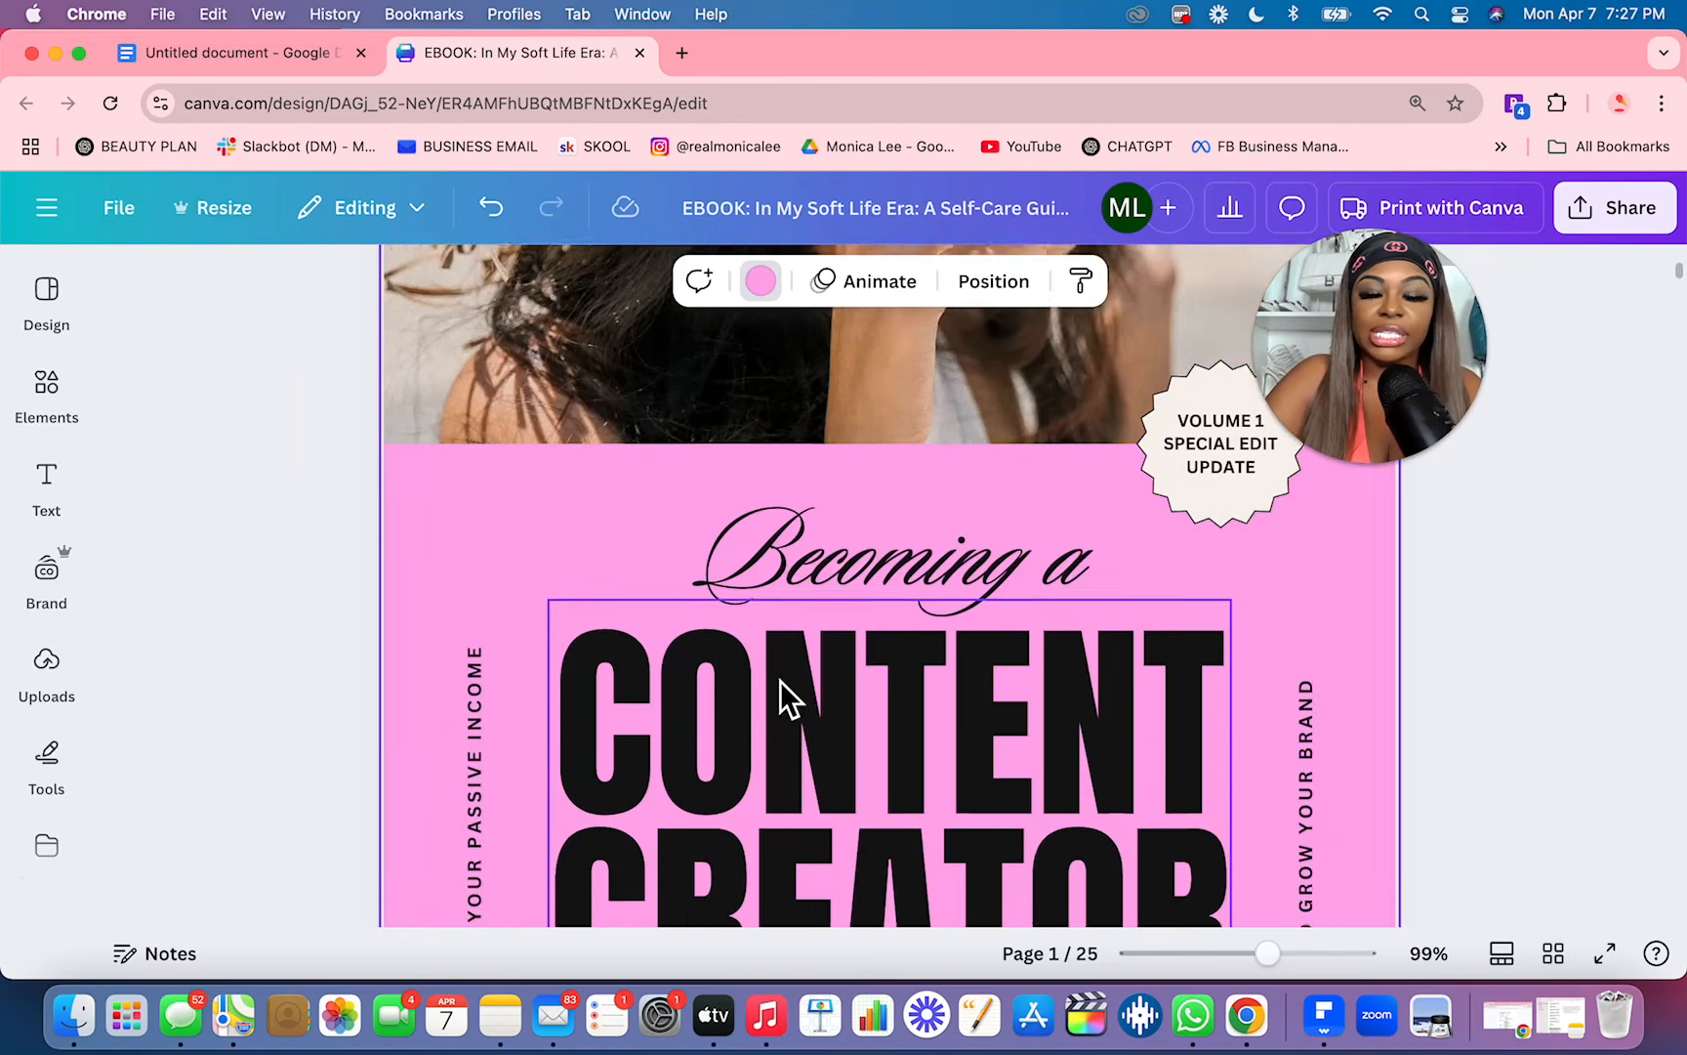
click(780, 711)
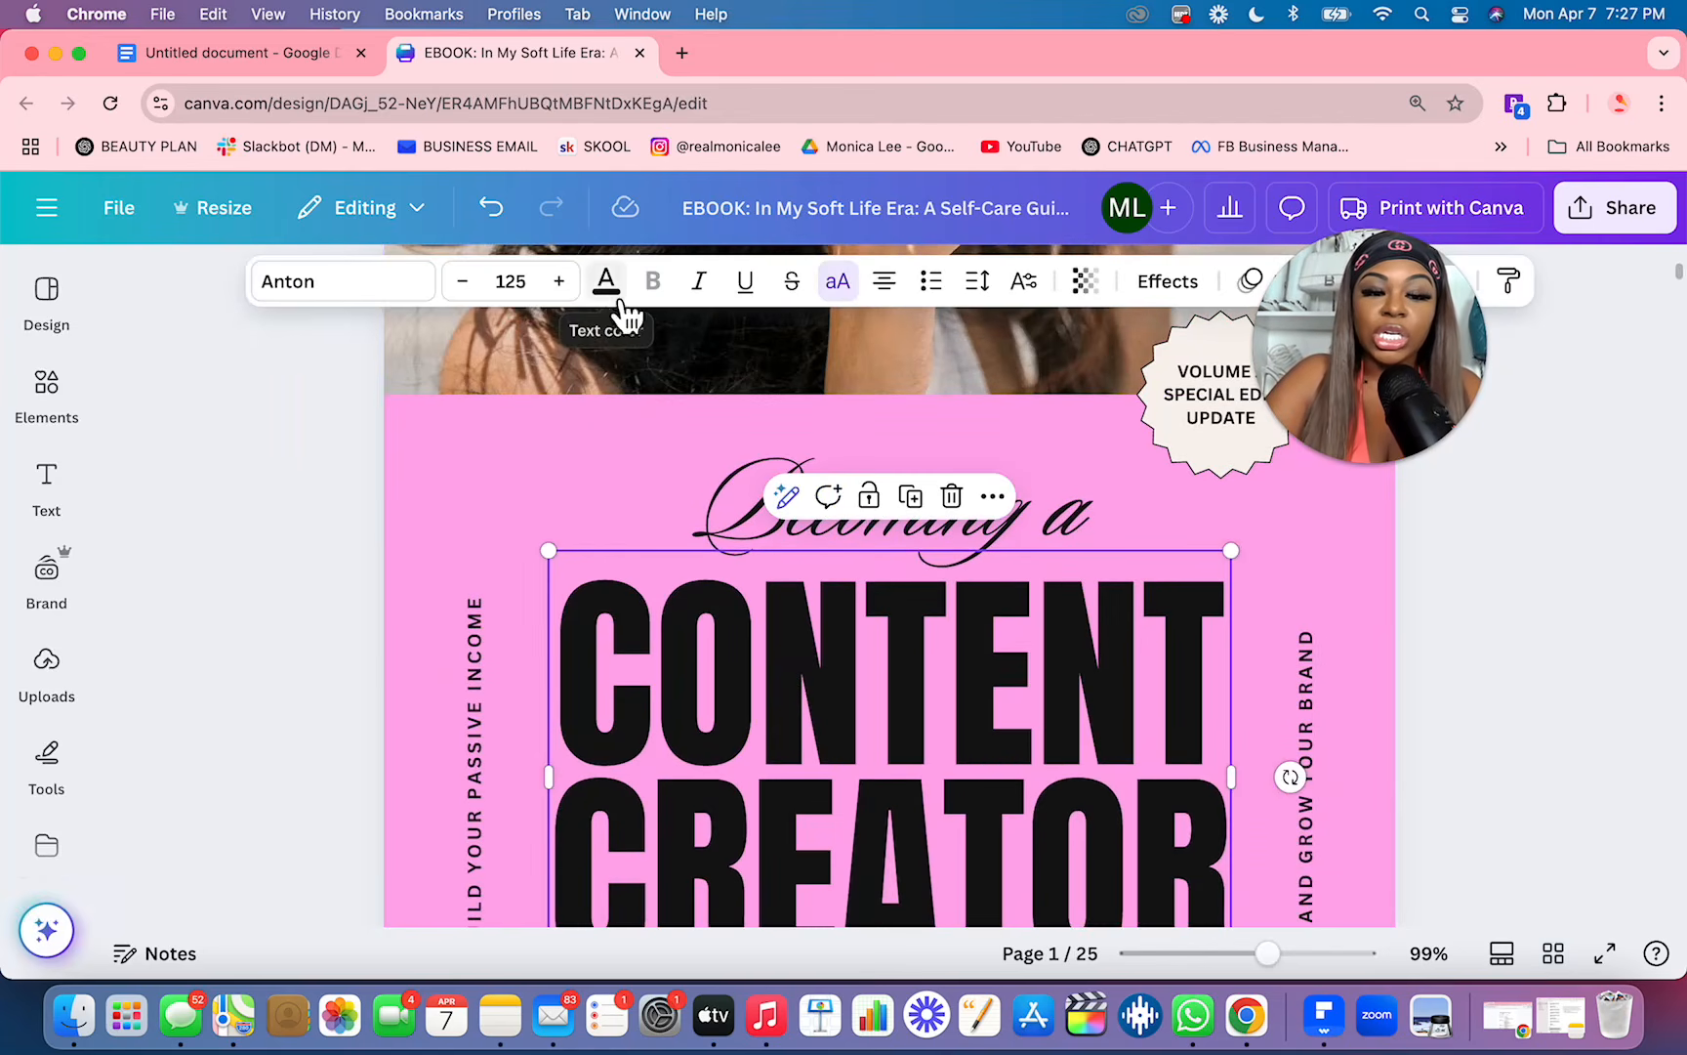
click(347, 293)
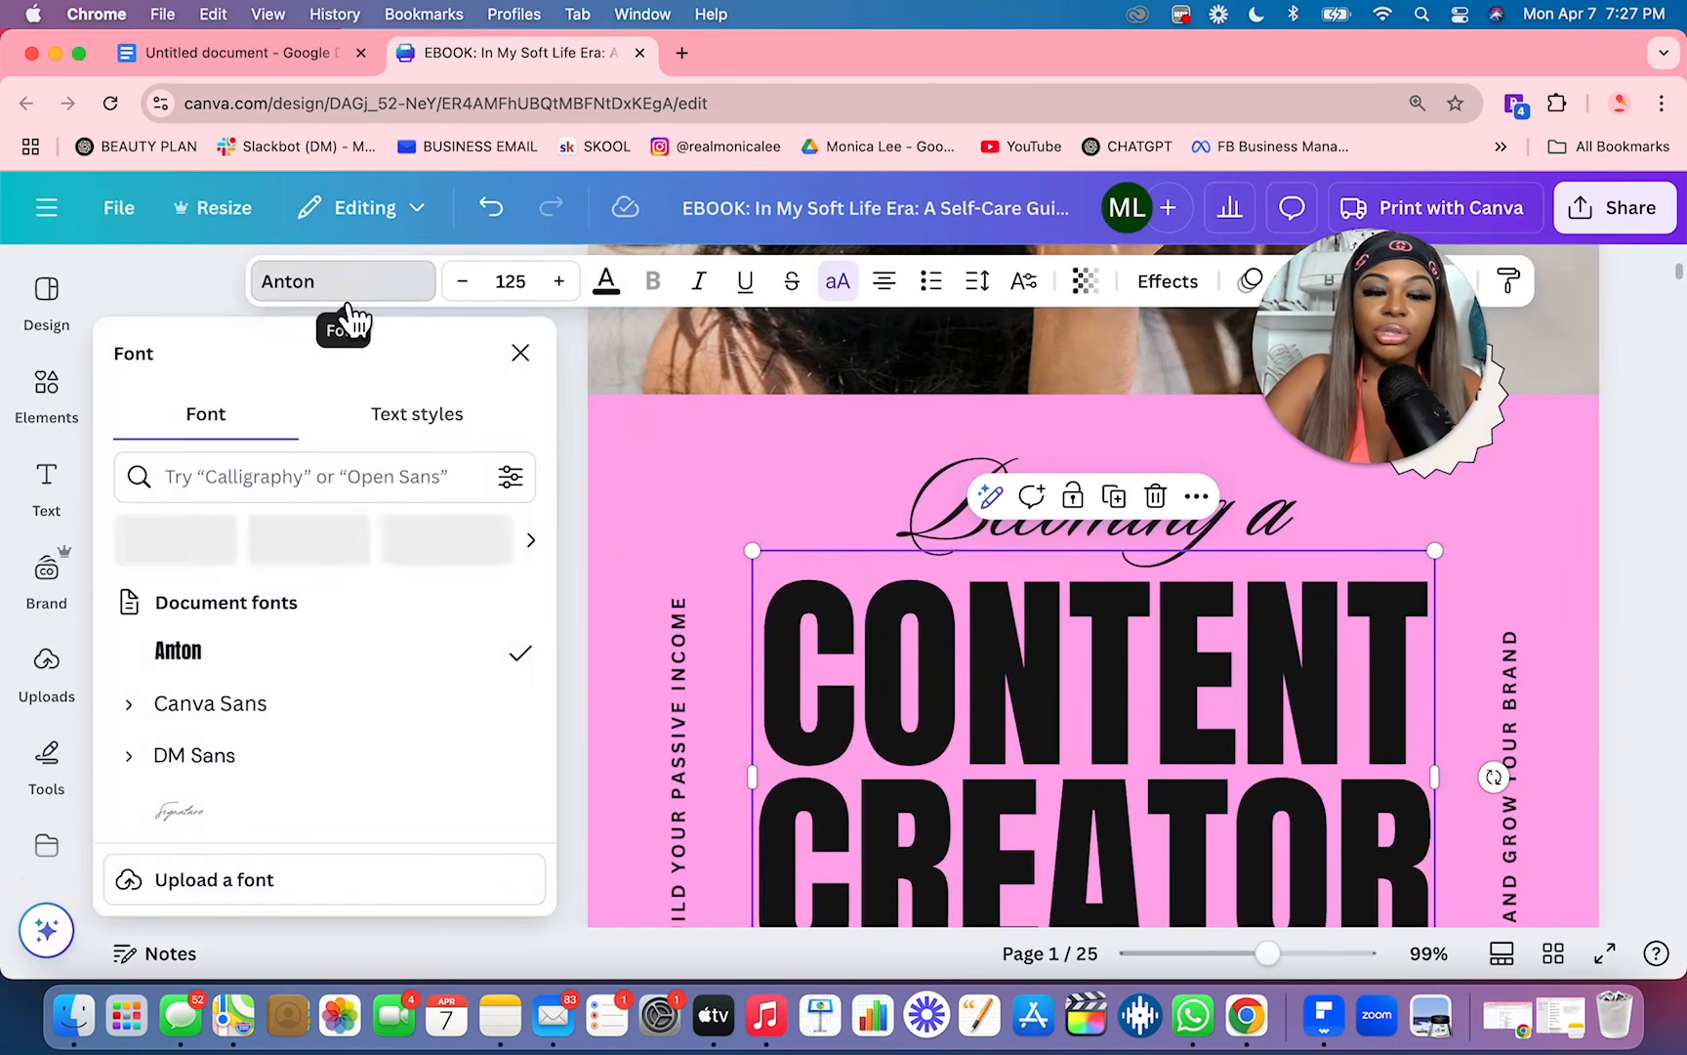
scroll(266, 745, down, 5)
scroll(264, 742, down, 5)
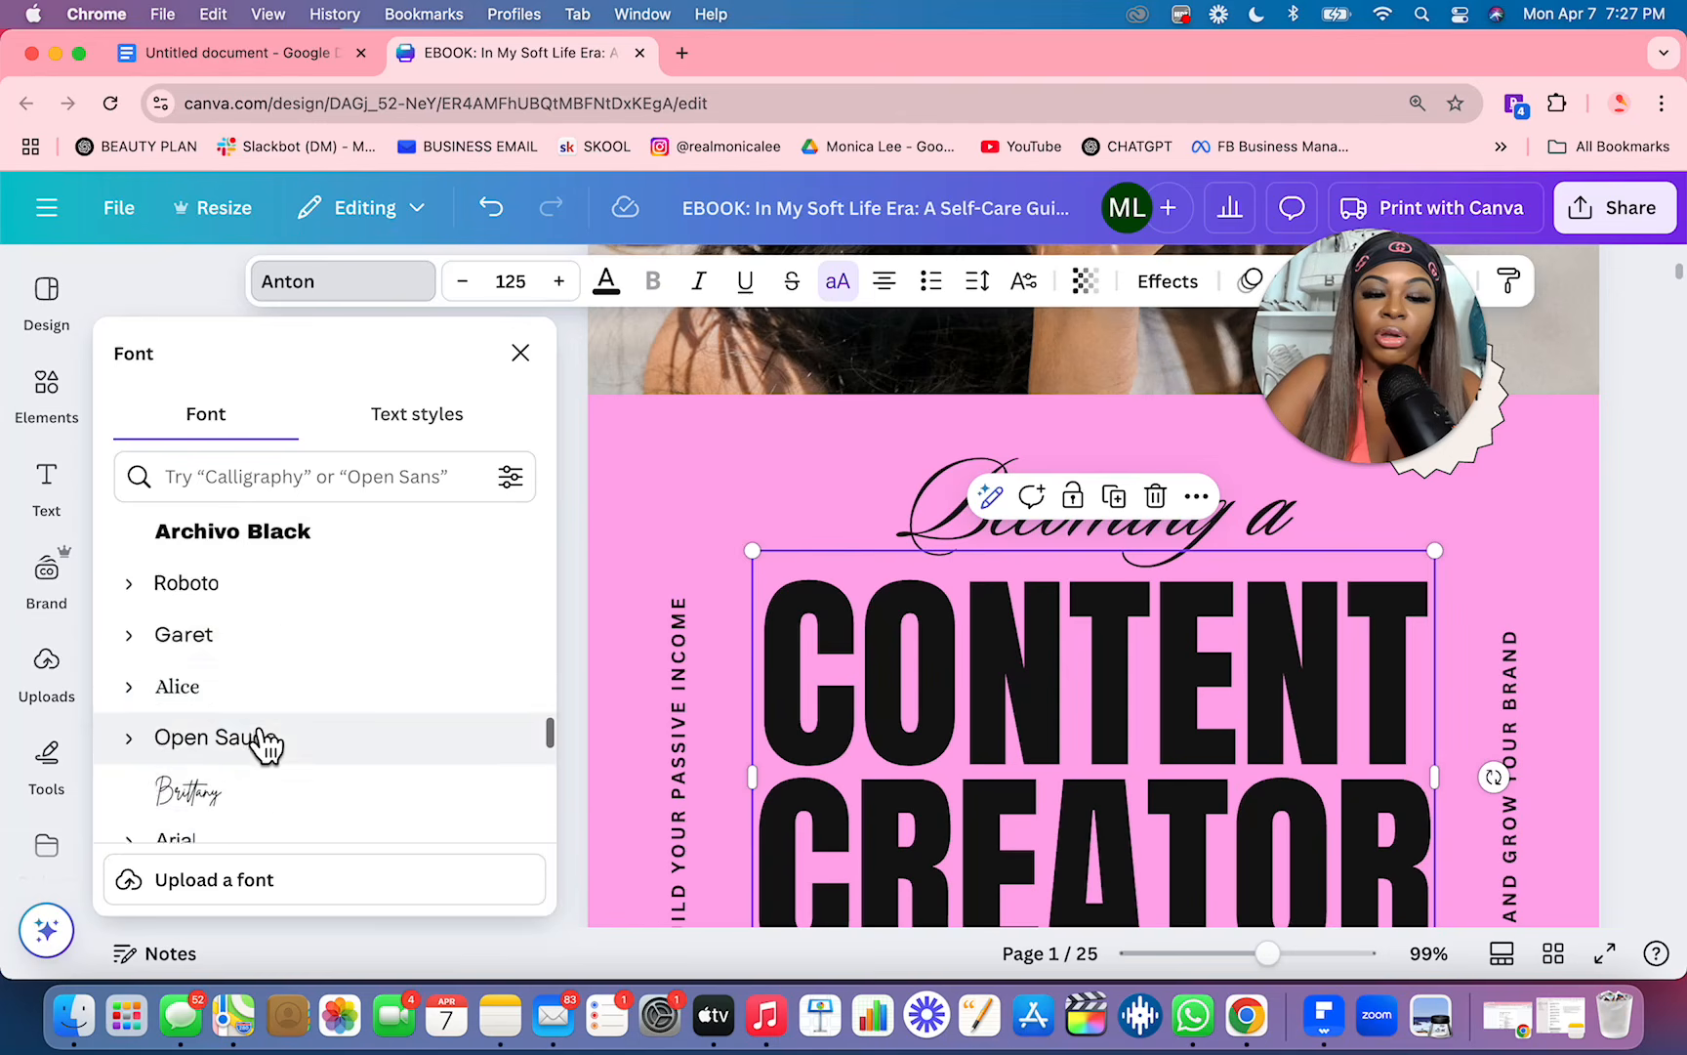
click(226, 581)
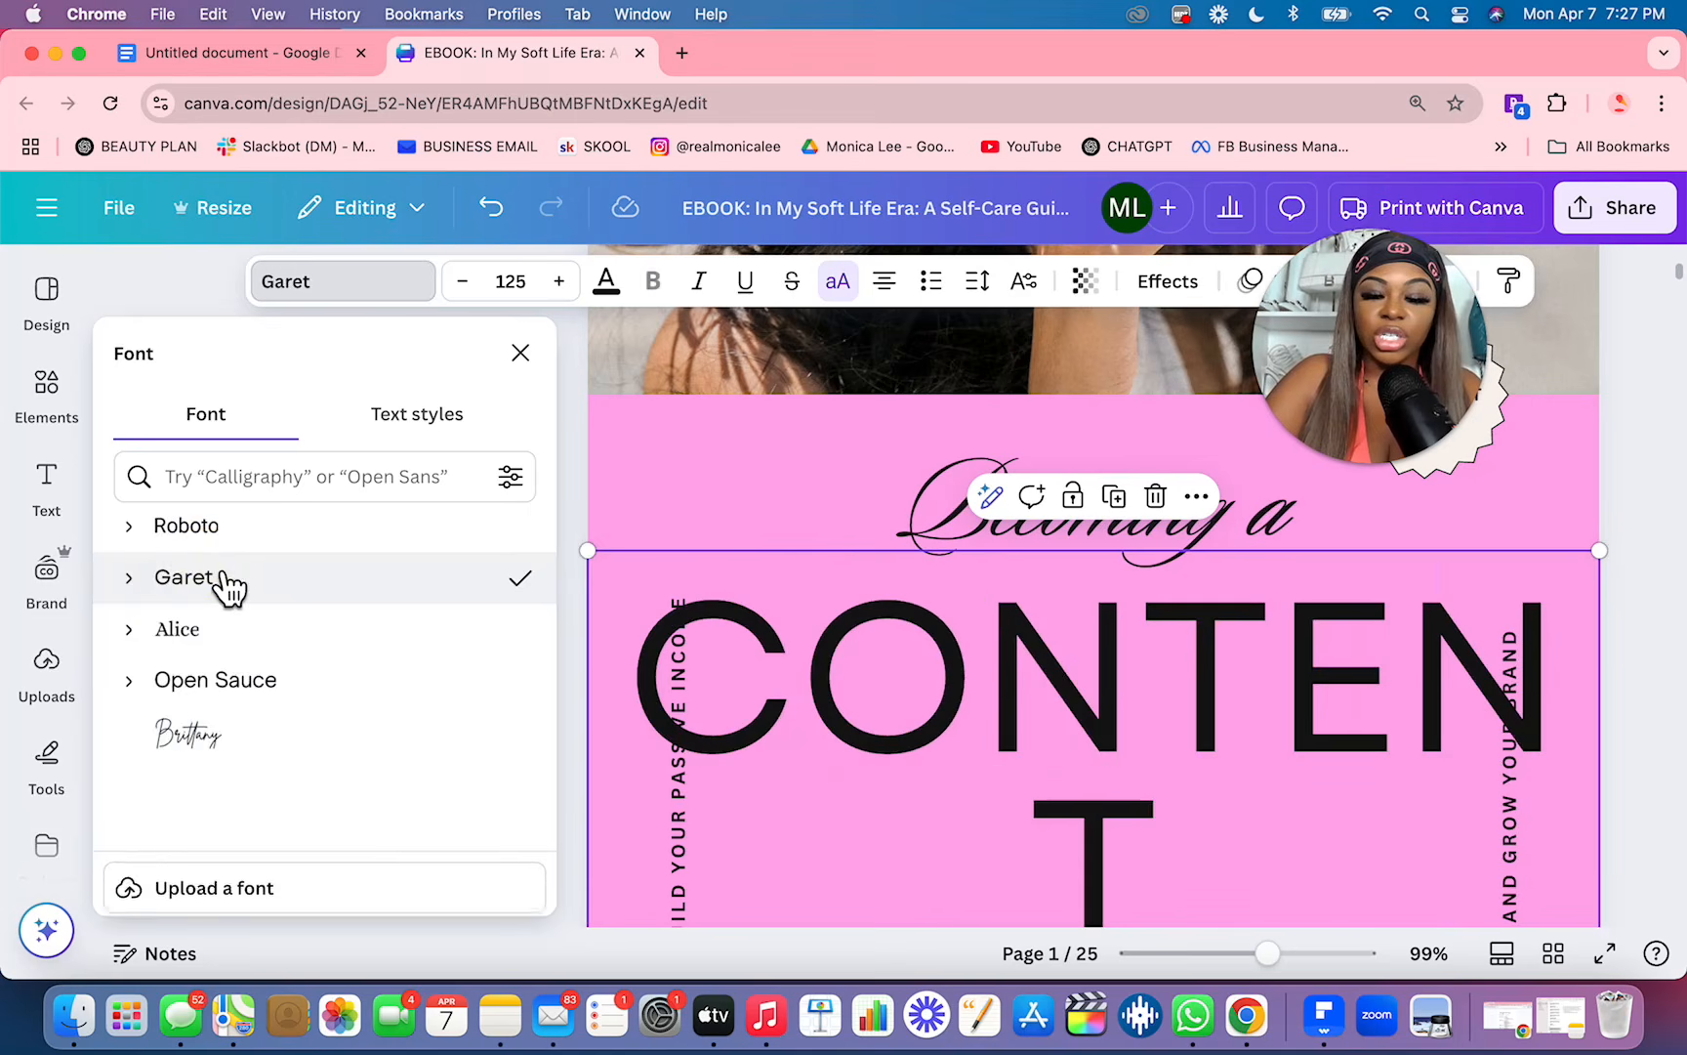
click(325, 698)
click(305, 737)
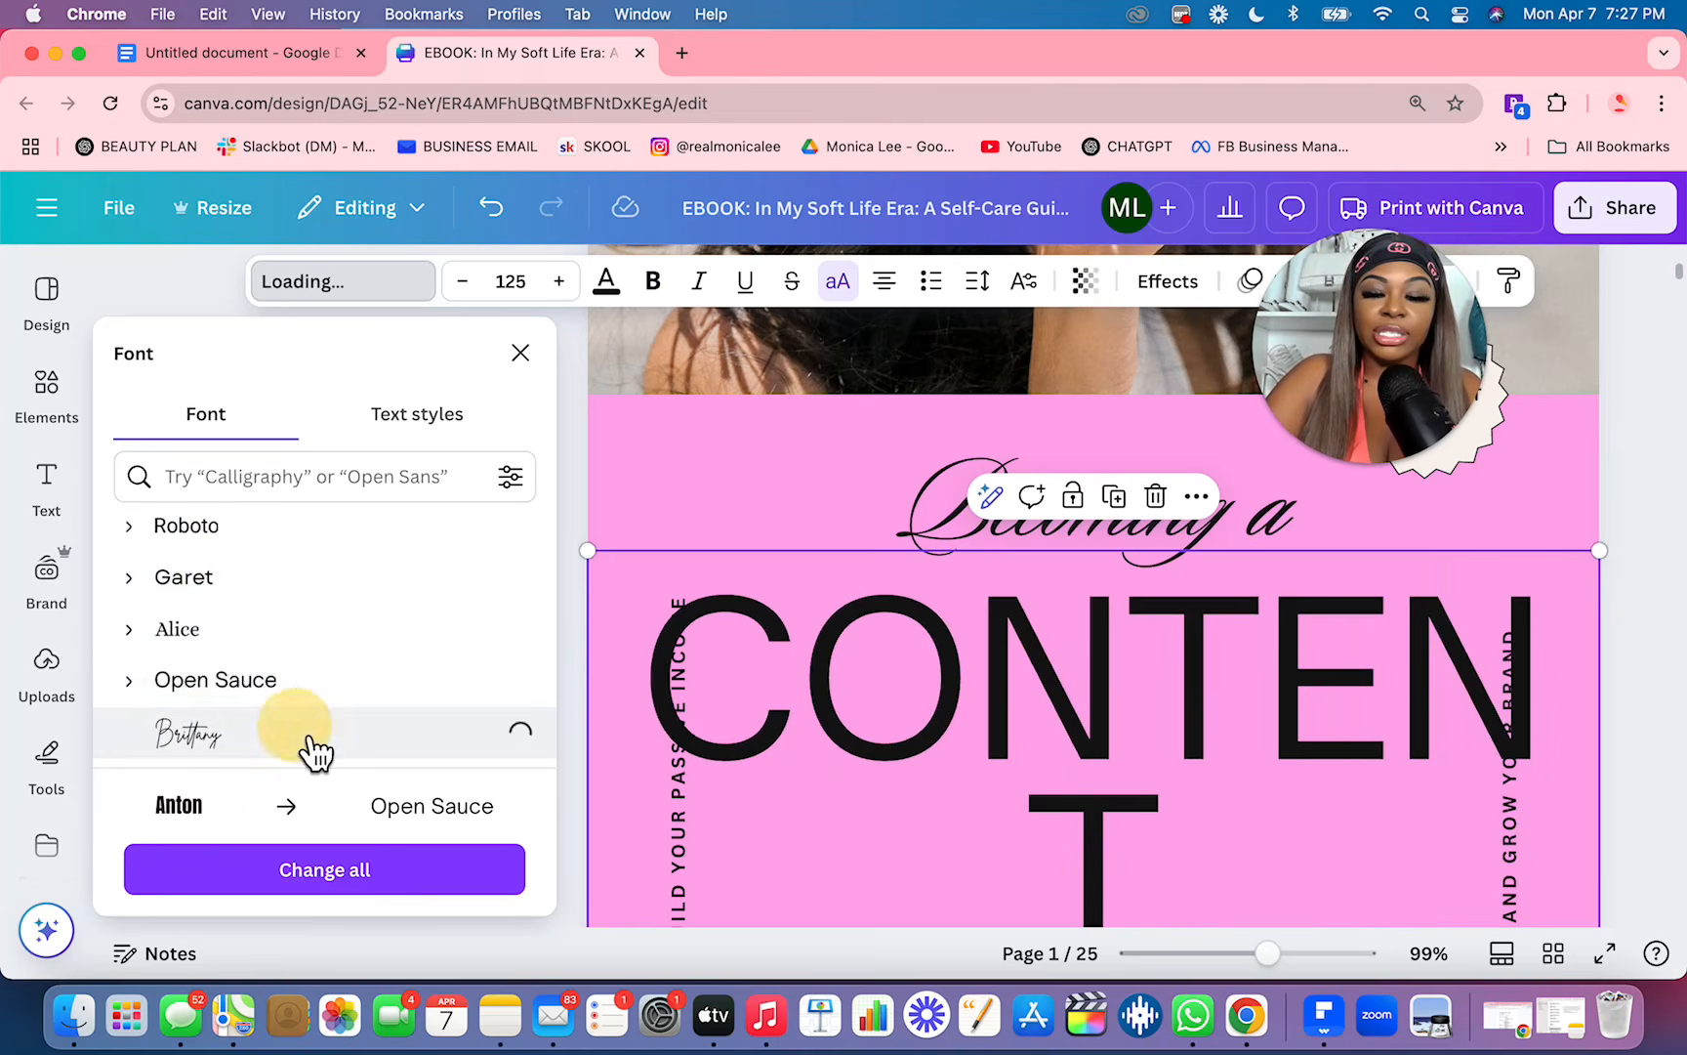
Step: Set the cover title's font to Gagalin and check how it looks on the cover
scroll(316, 752, down, 2)
scroll(313, 752, down, 2)
click(336, 637)
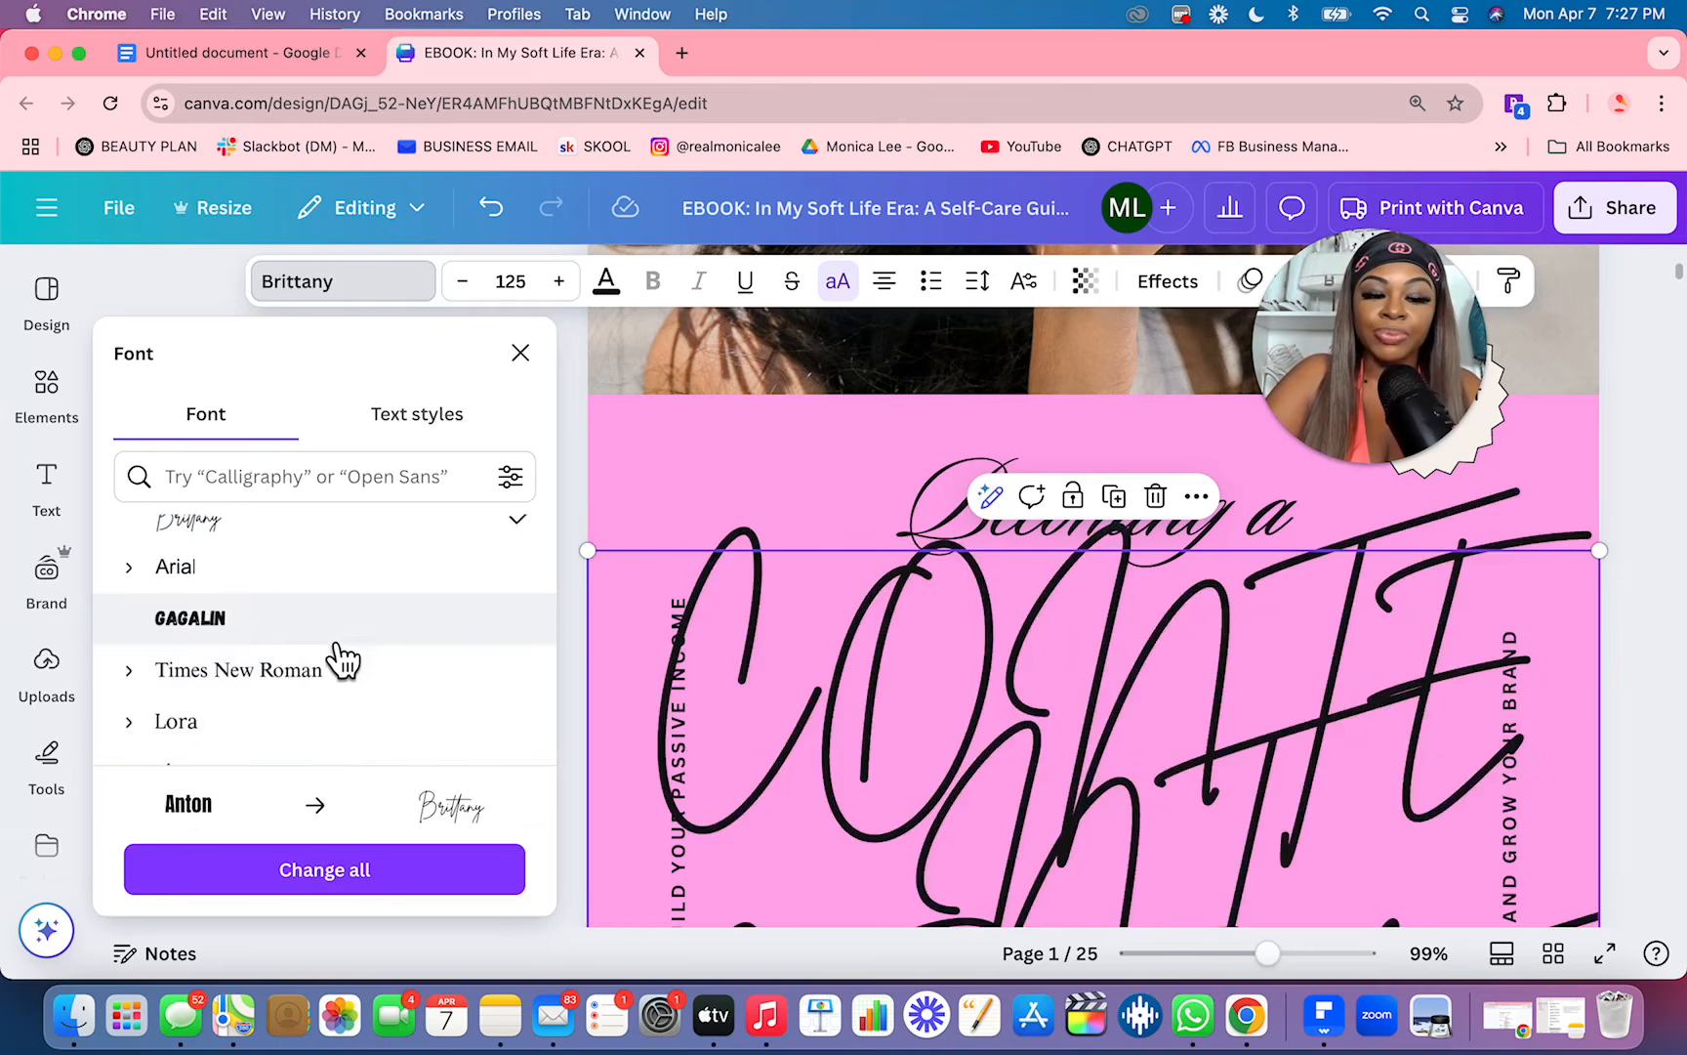
scroll(976, 703, down, 5)
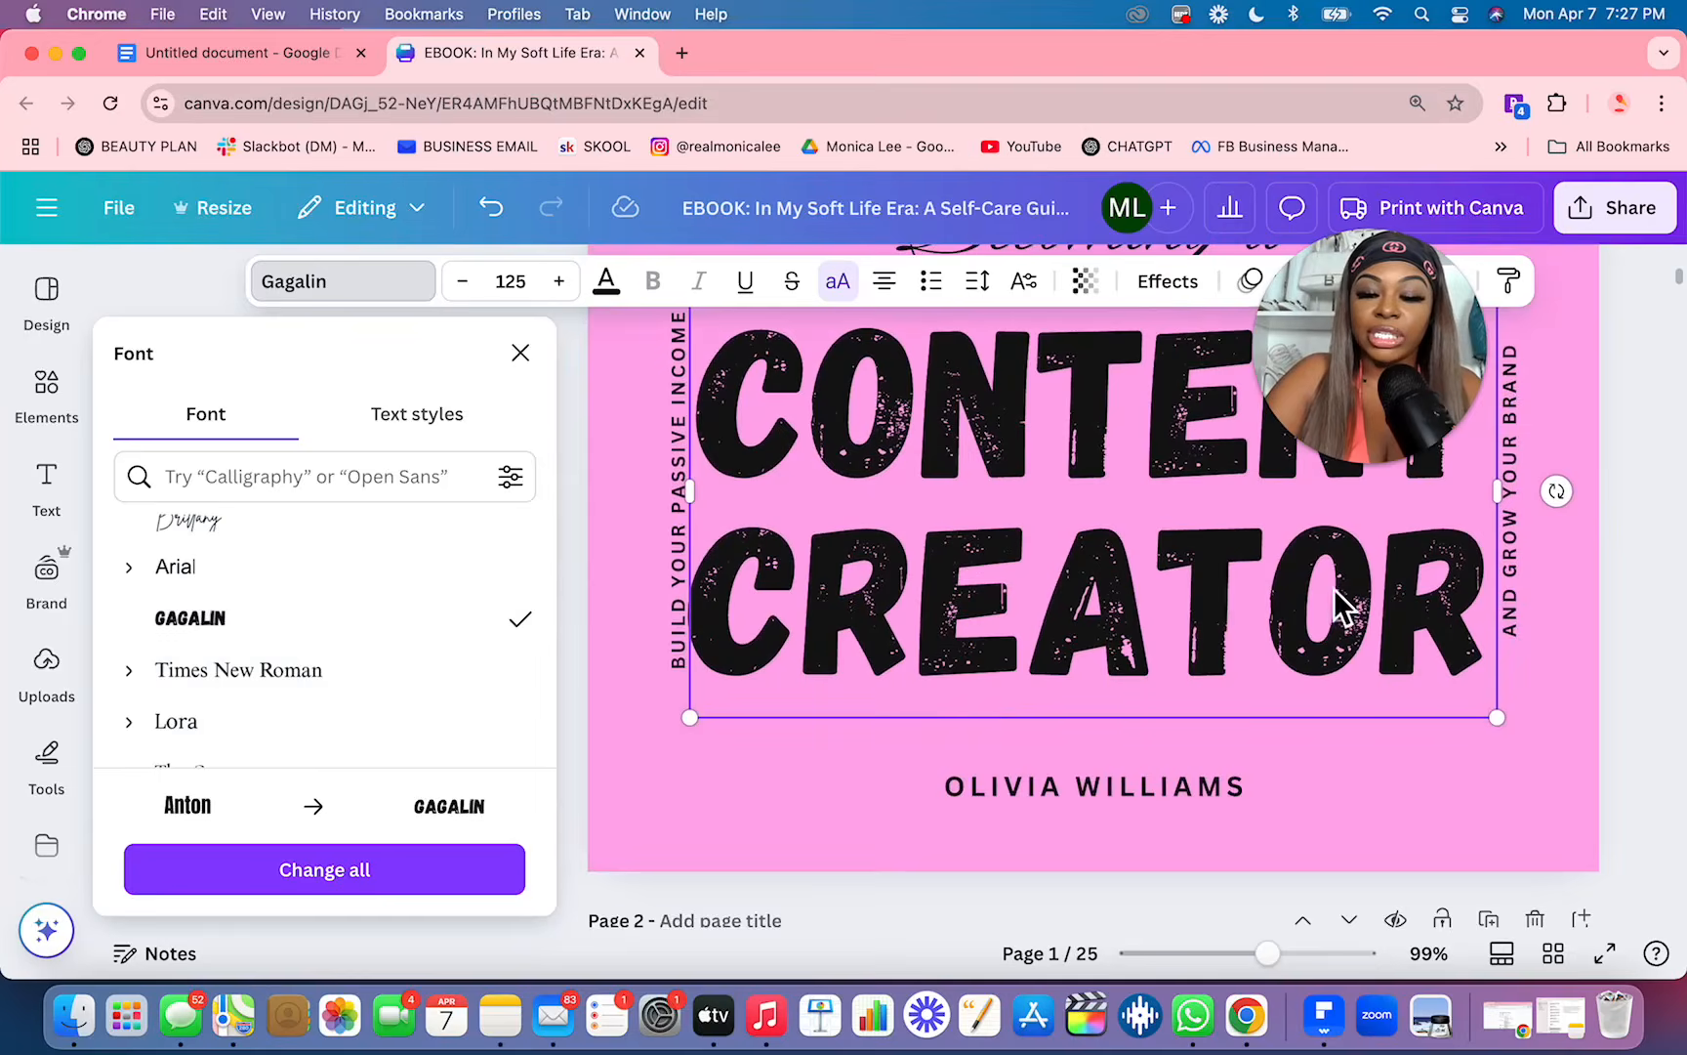
Step: Try shrinking the Gagalin "Content Creator" cover title to size 119 and centering it between the vertical side texts
scroll(1393, 602, up, 3)
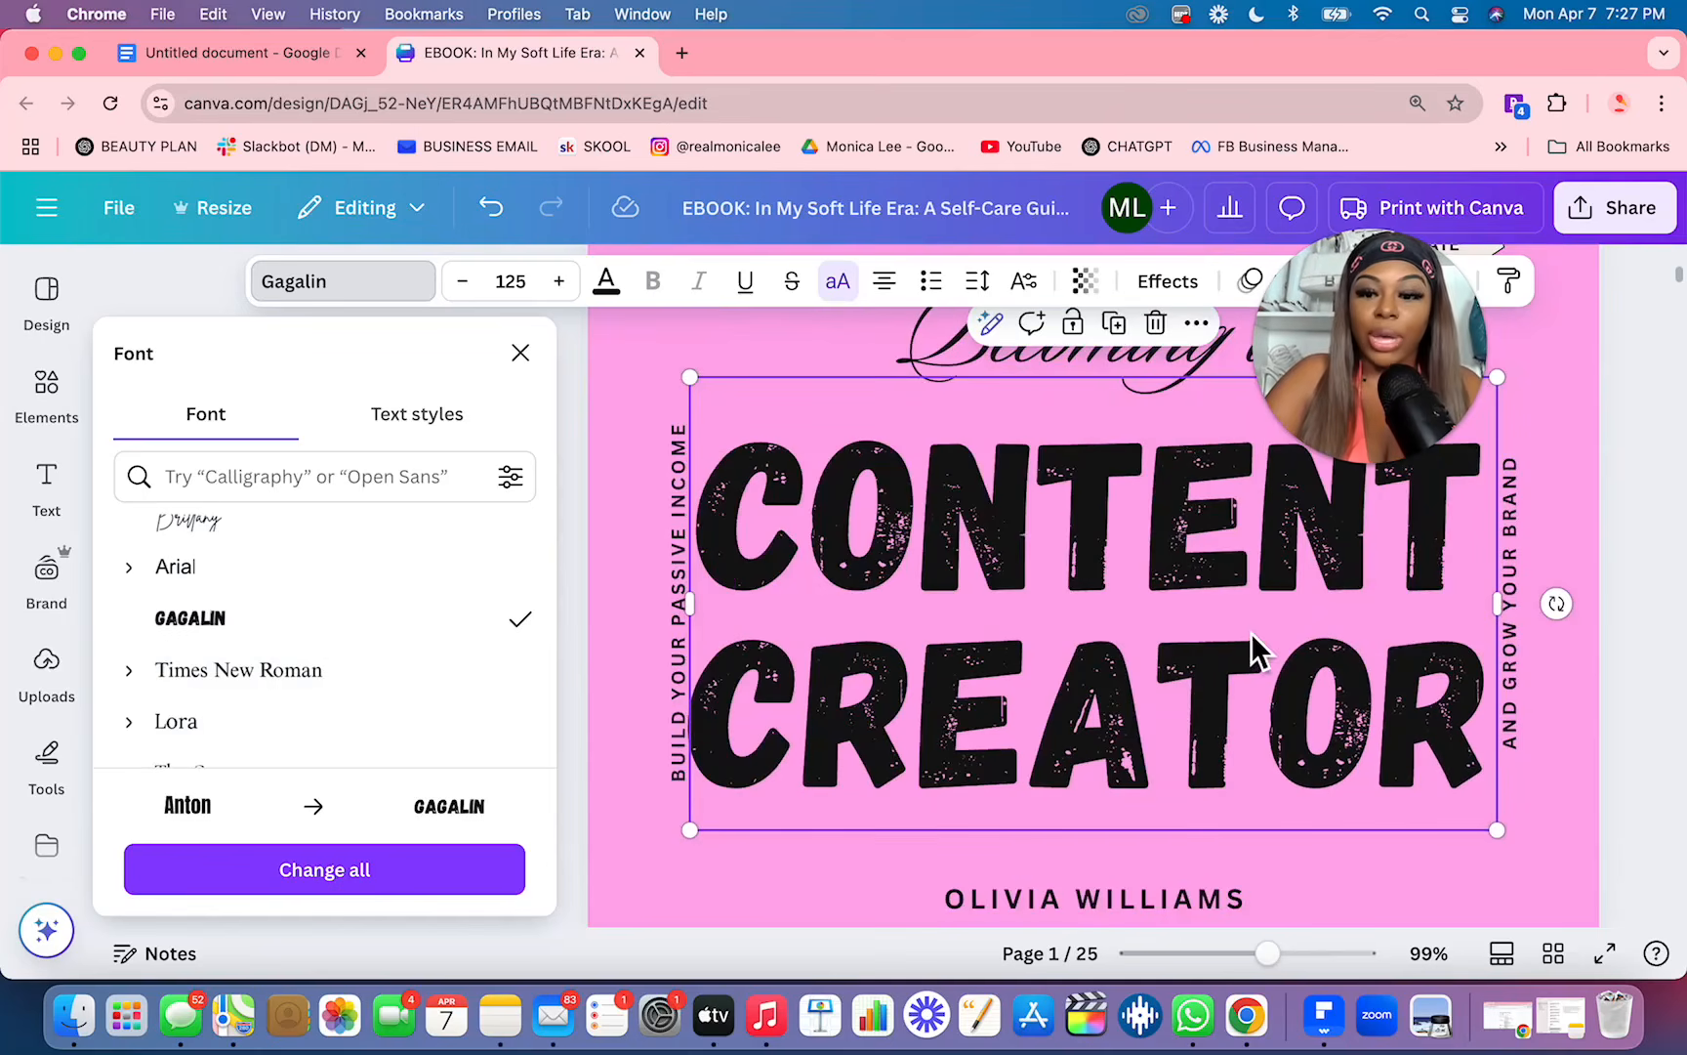
drag(1514, 386, 1466, 399)
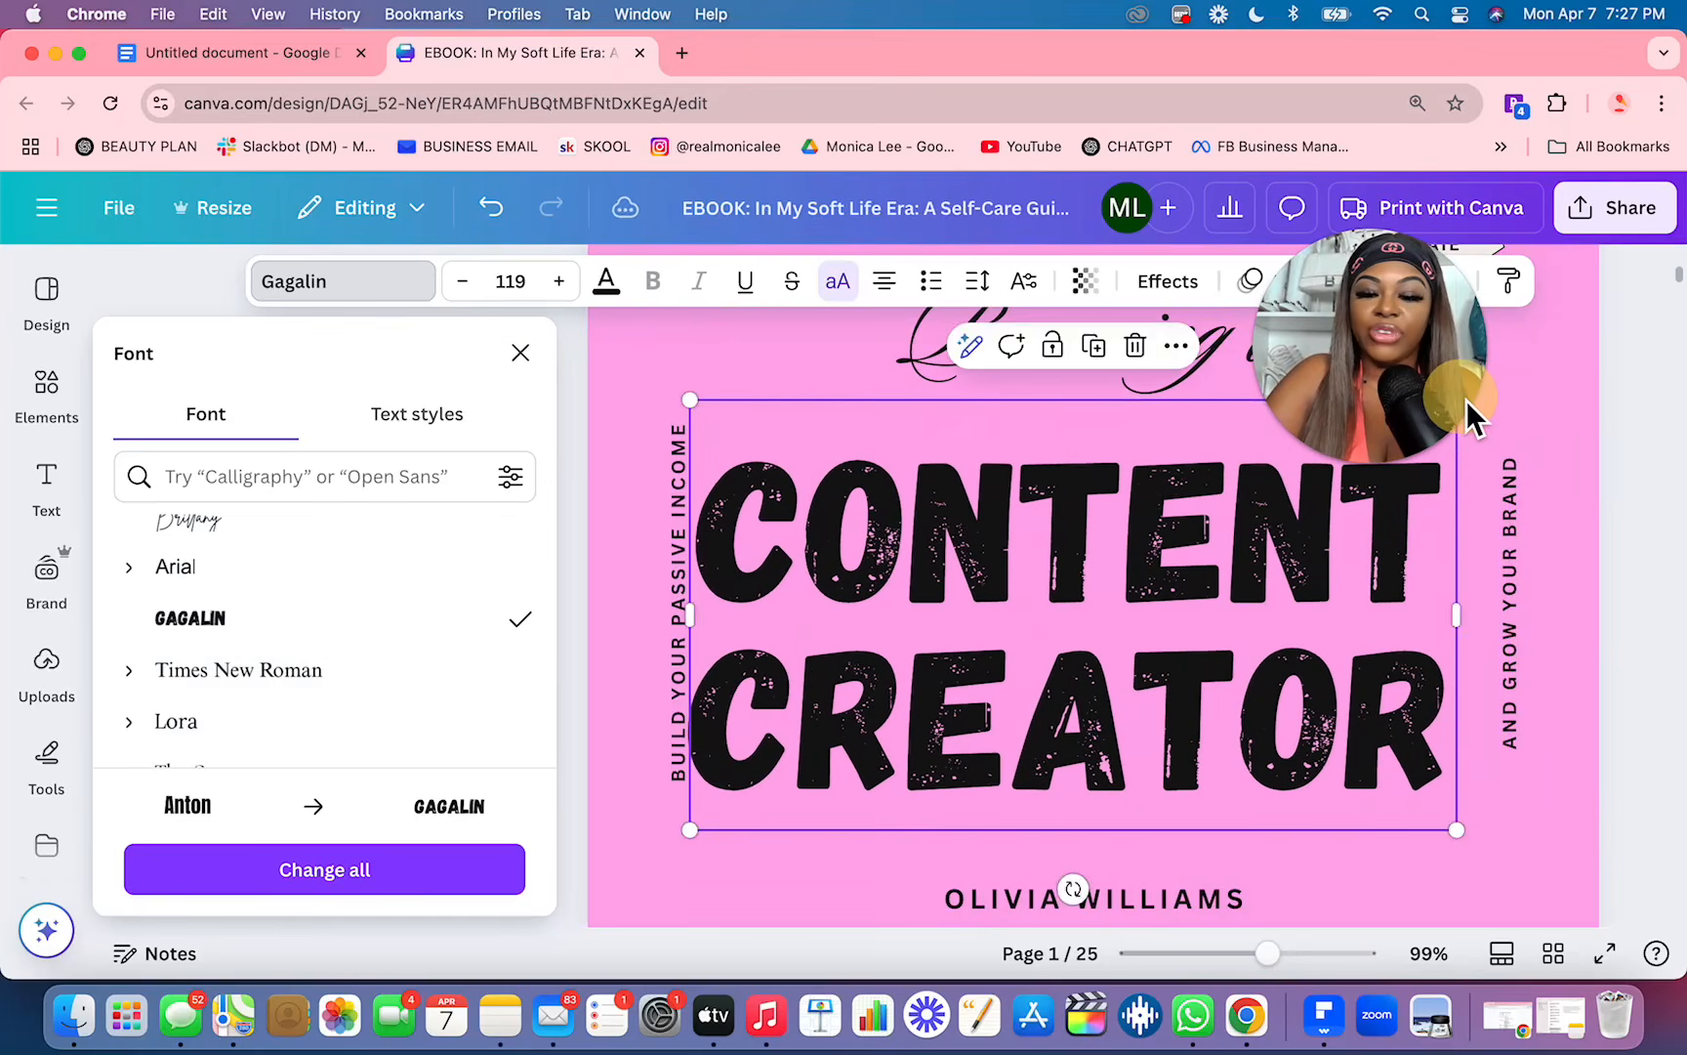
drag(1074, 602, 1100, 603)
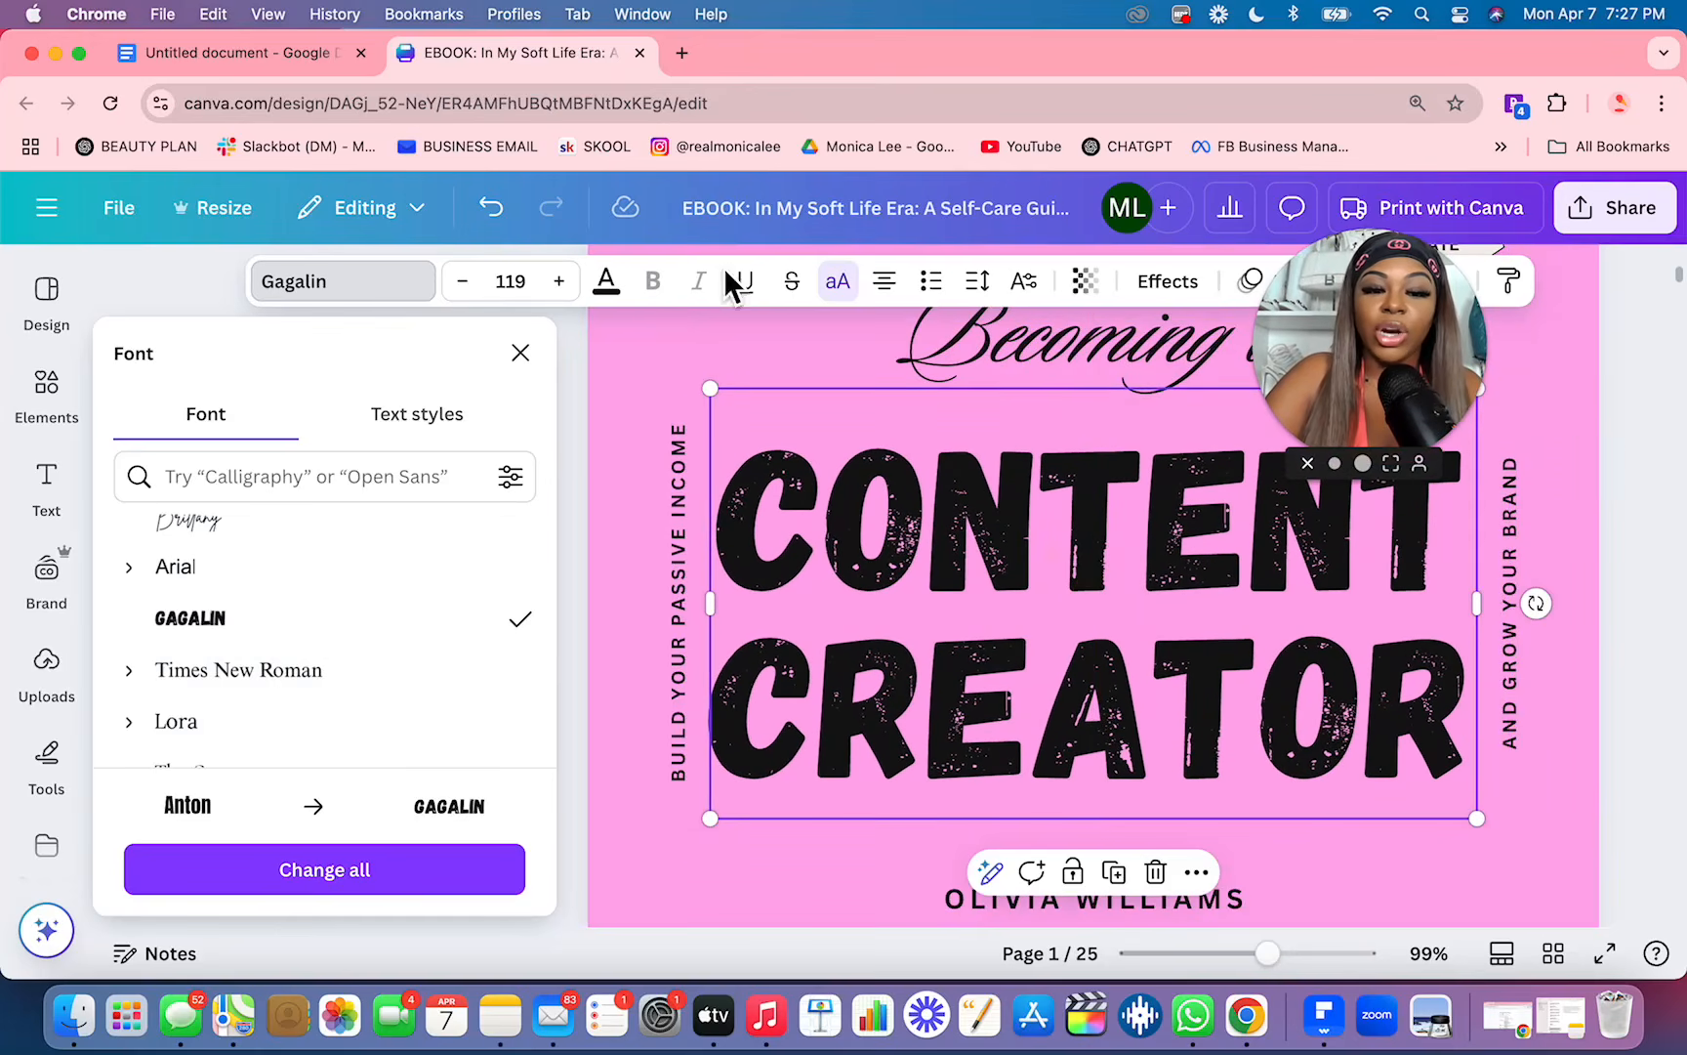
Step: Undo the title's move, resize and font changes until it is back in Anton at size 125, and close the font list
click(507, 222)
click(508, 222)
click(507, 223)
click(508, 222)
click(508, 223)
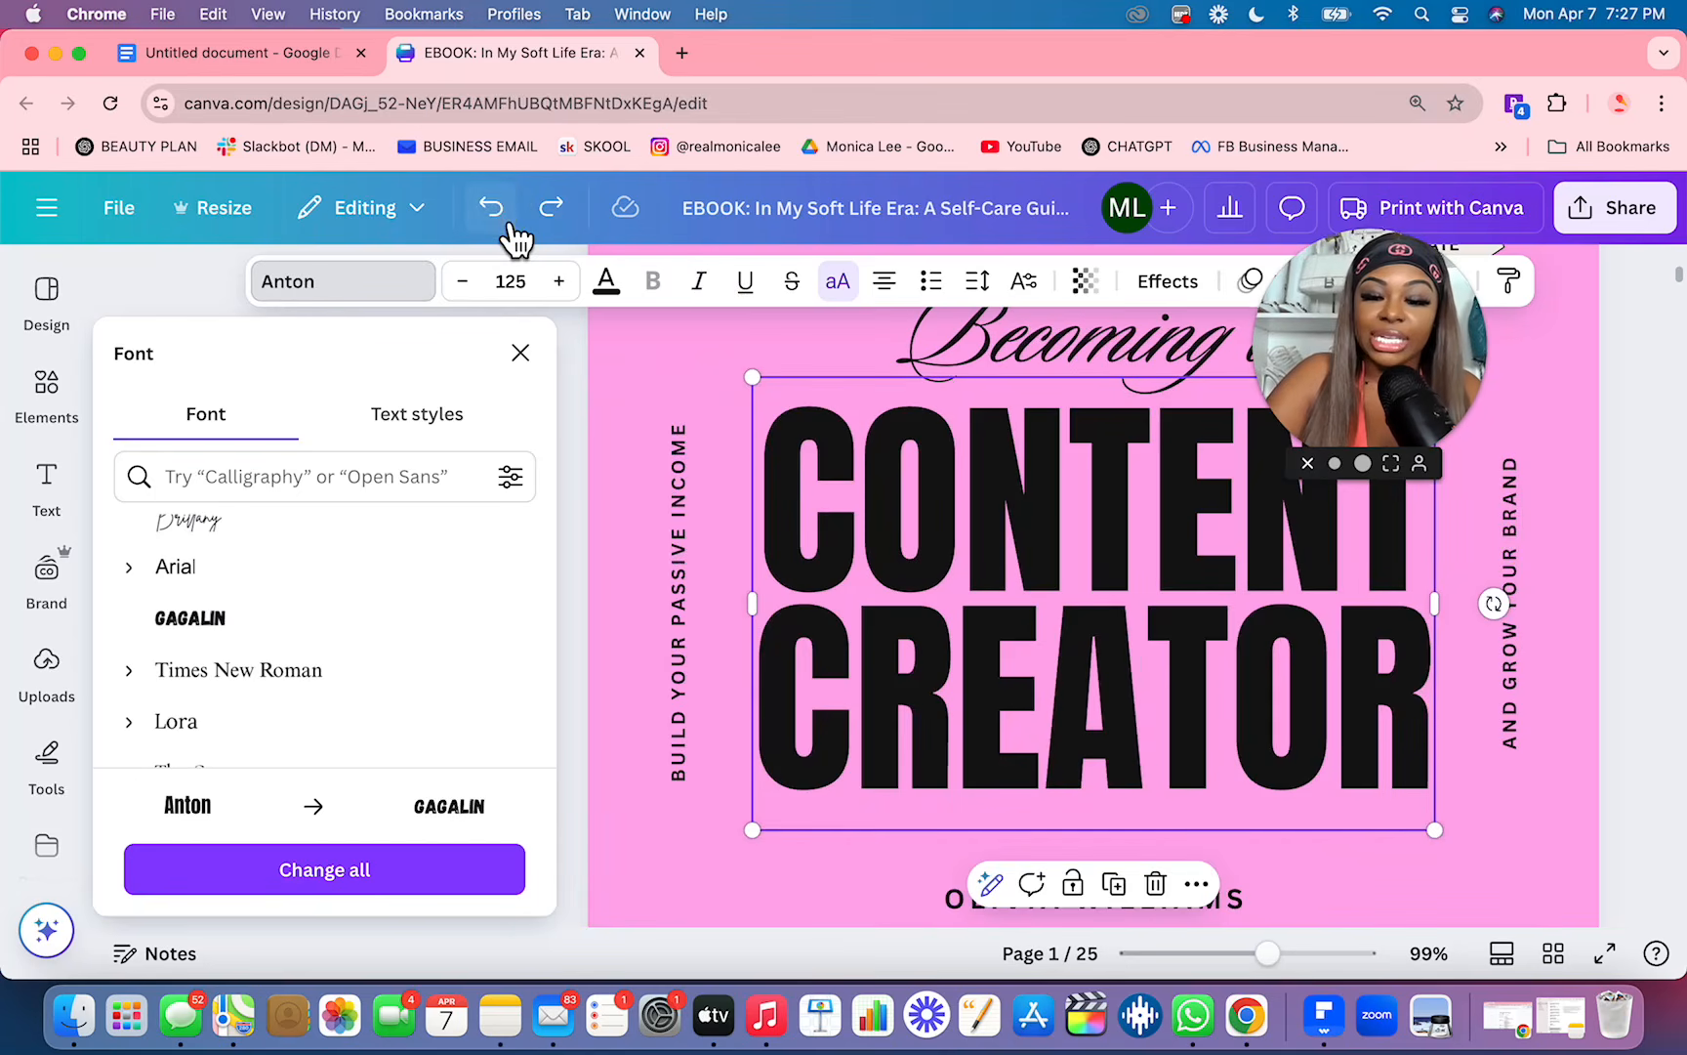
click(522, 355)
click(316, 764)
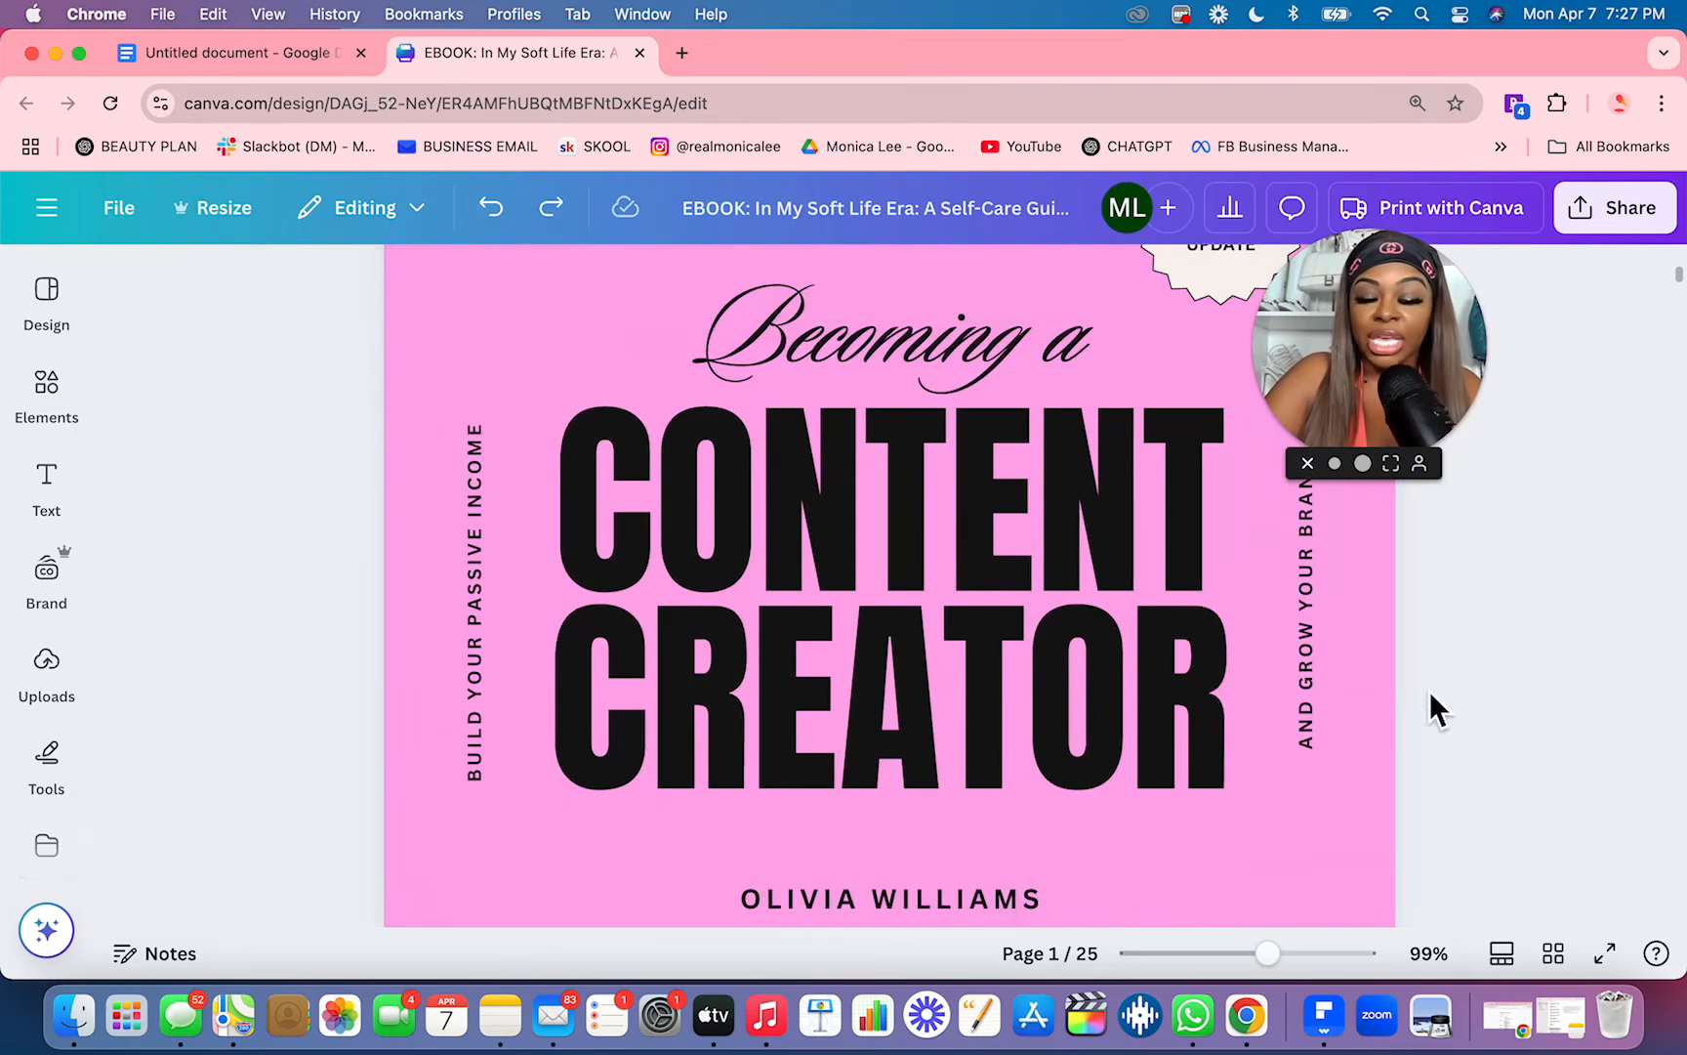
Step: Look over the pages in the grid overview and return to the cover page at 53% zoom
click(1553, 953)
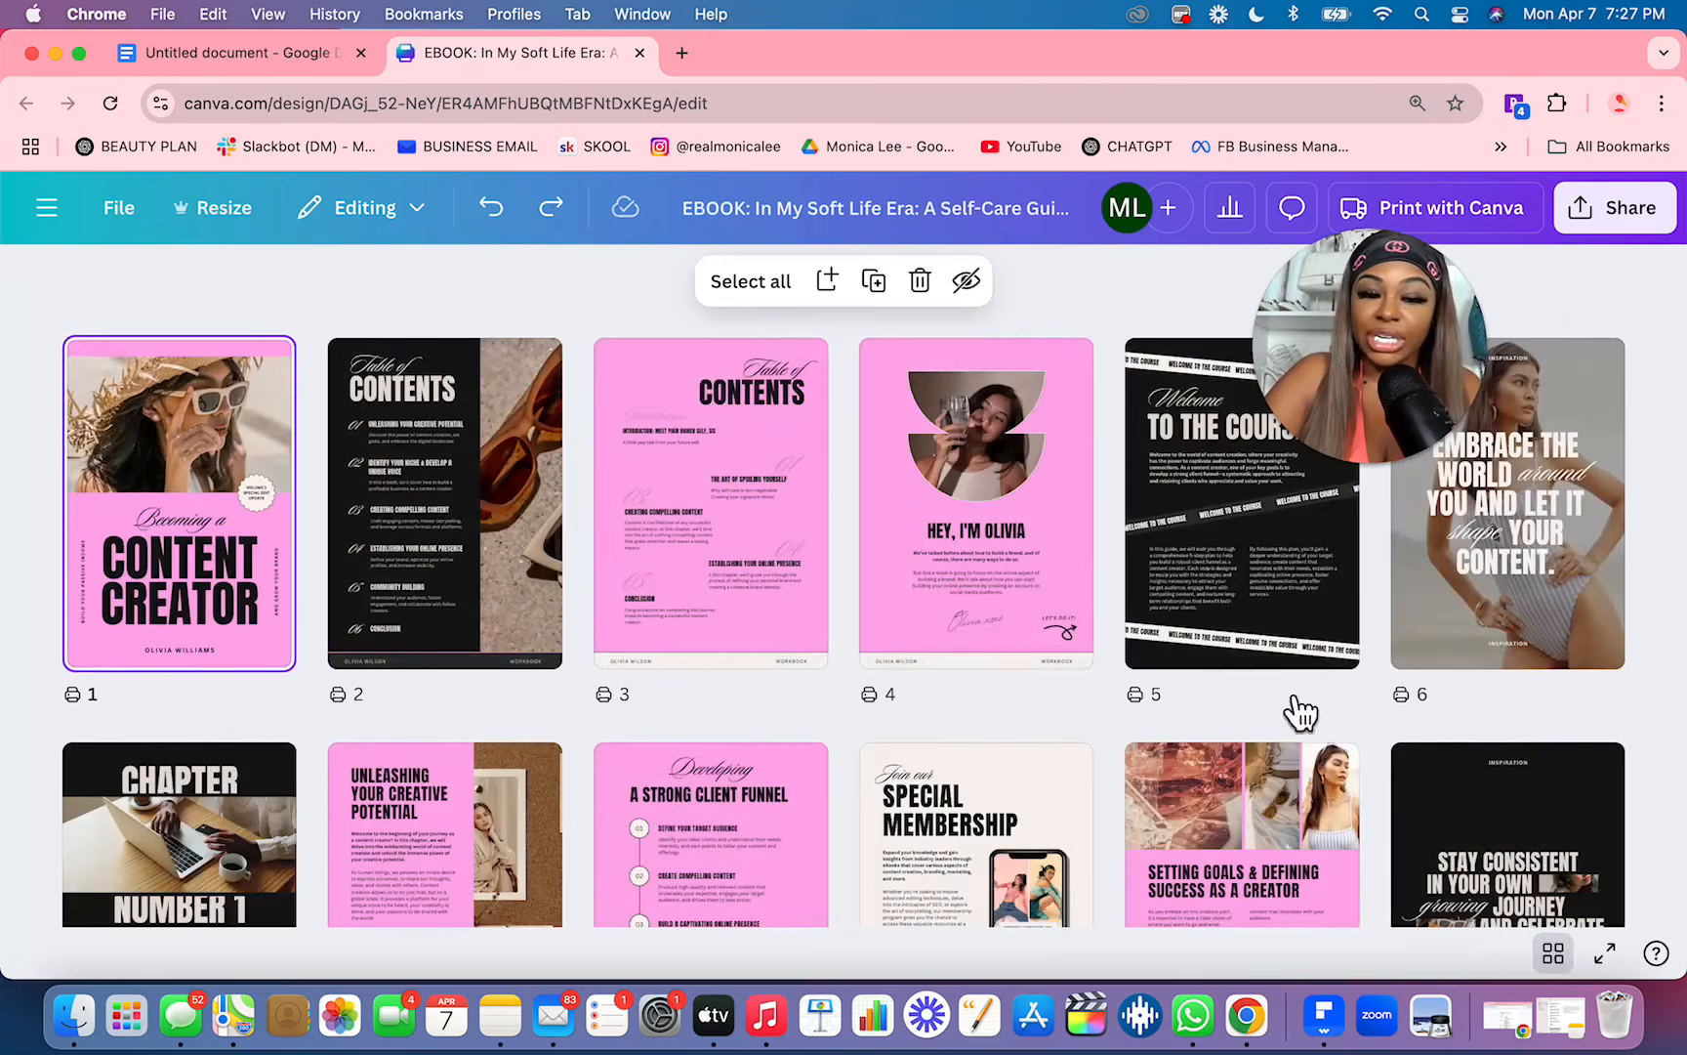
double_click(164, 637)
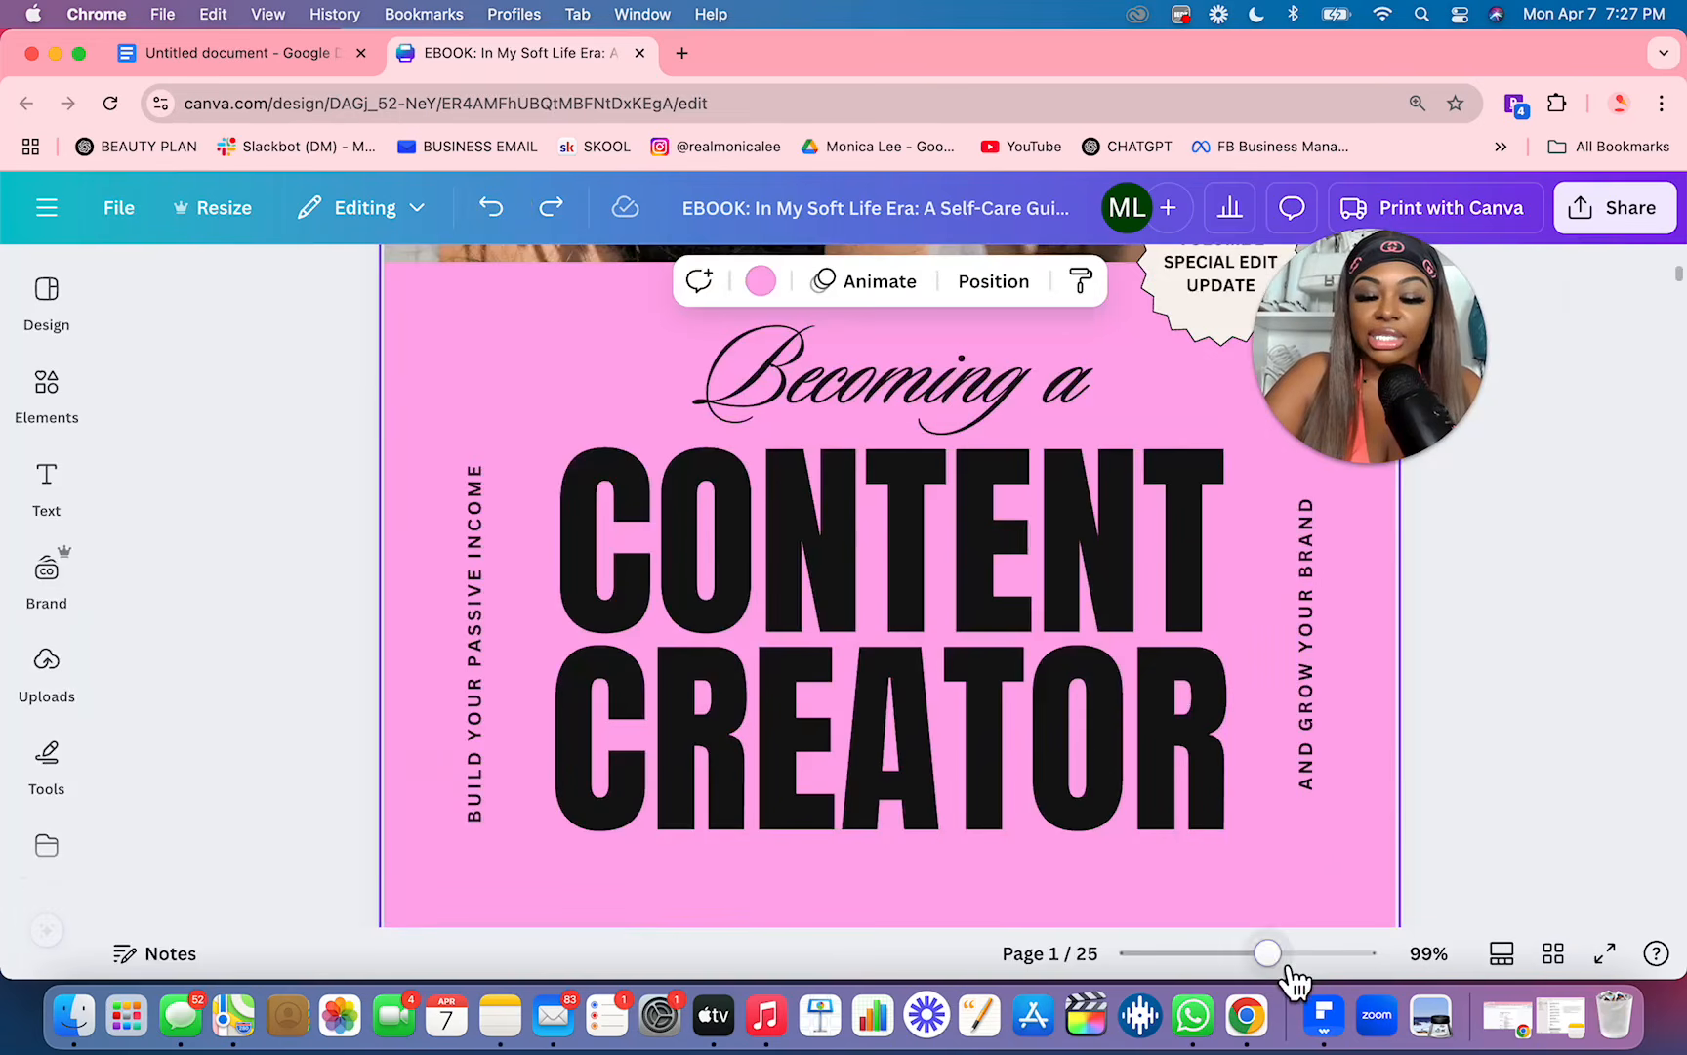
drag(1280, 962, 1235, 967)
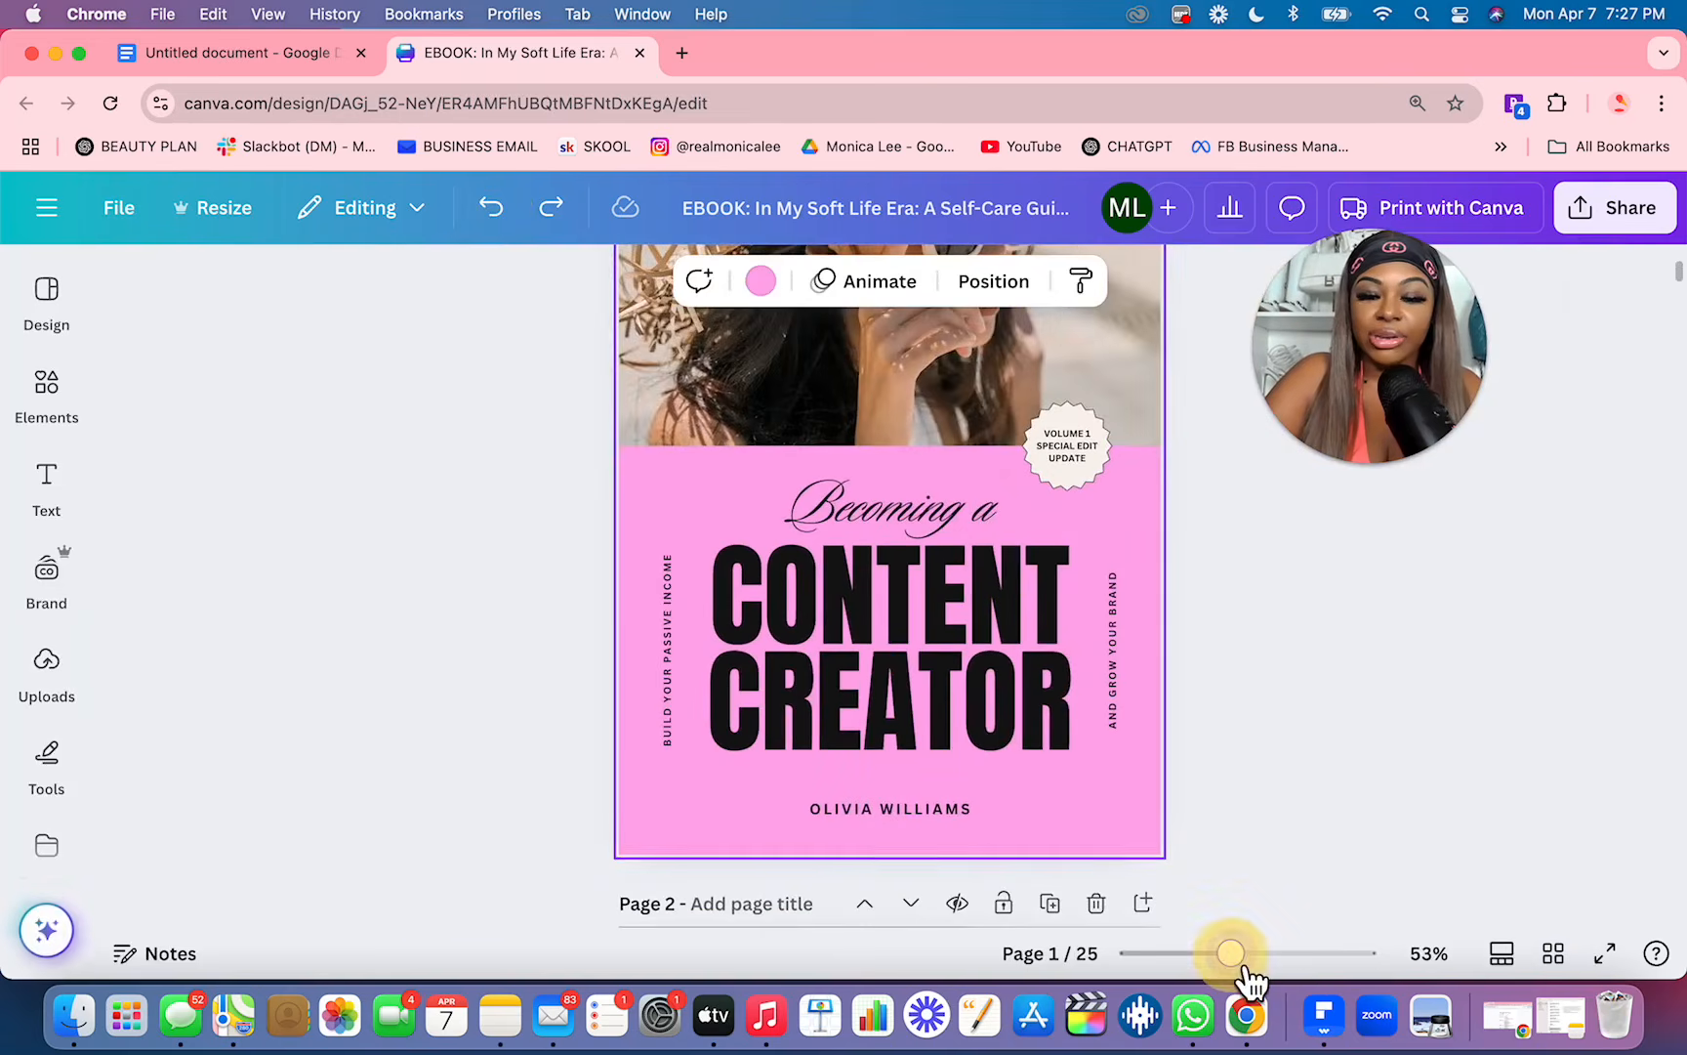
Step: Switch to Google Docs, copy the ebook title and put it on the Canva cover in place of the "Content Creator" title
click(279, 51)
scroll(689, 488, up, 4)
drag(695, 479, 559, 472)
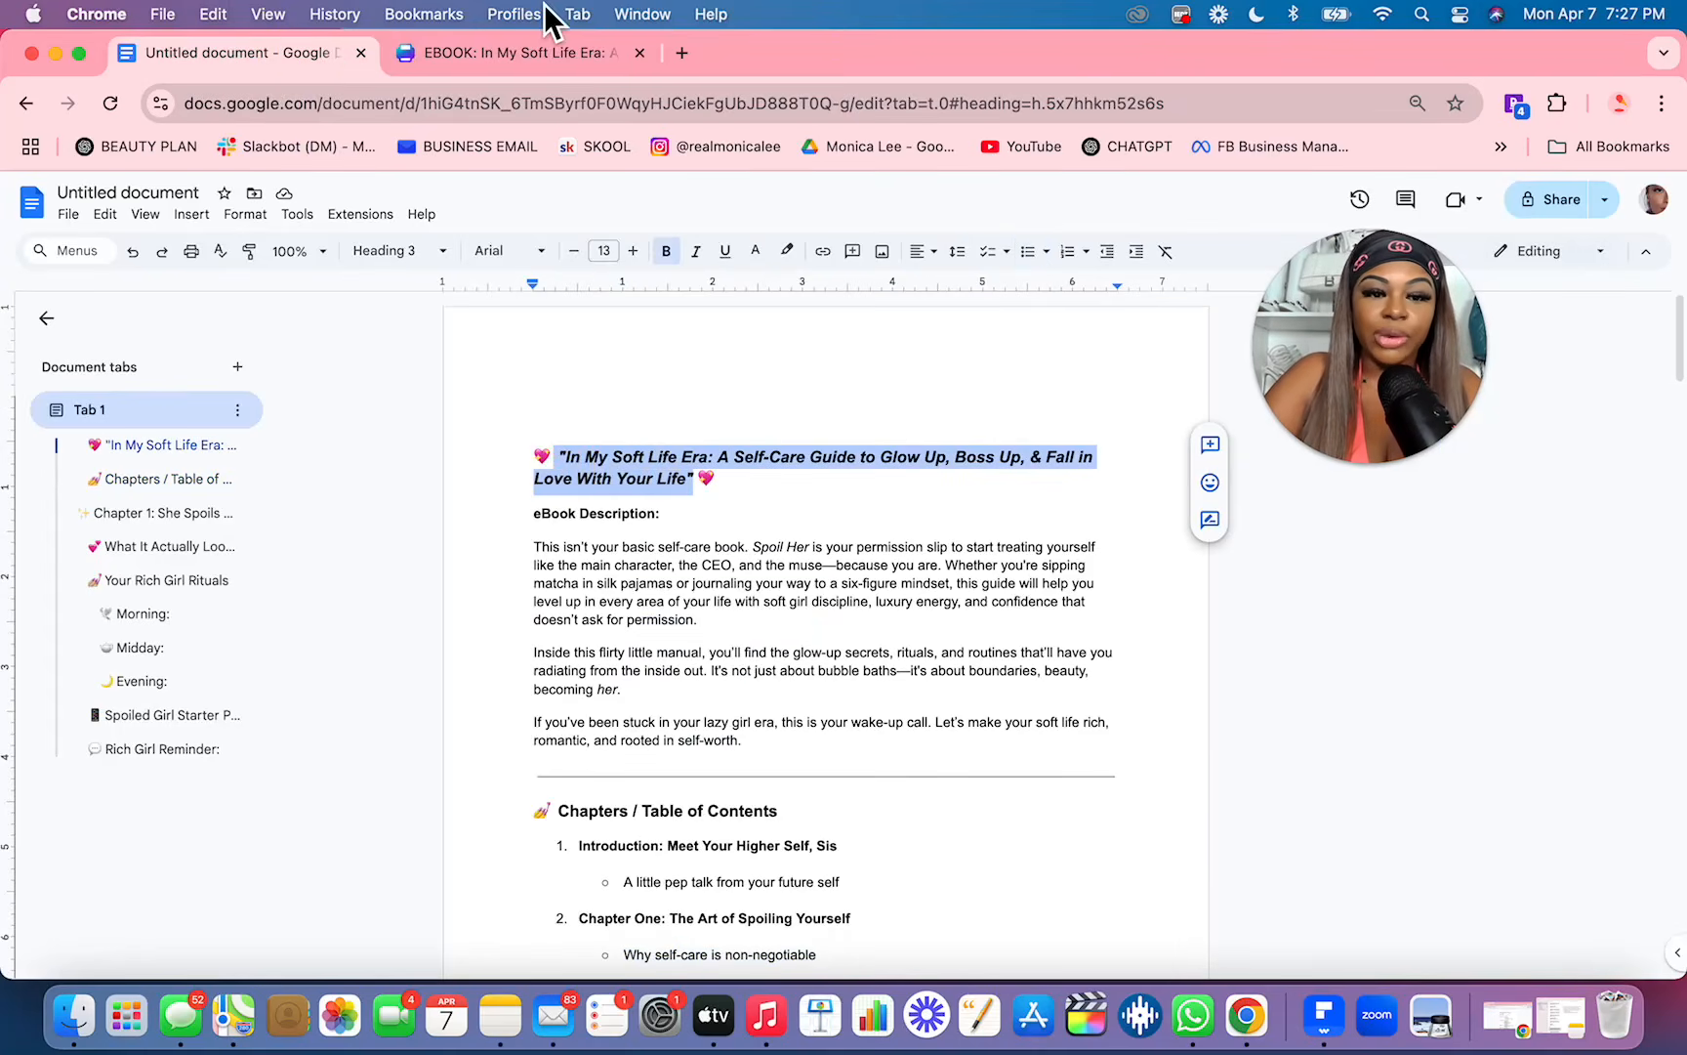
click(545, 53)
click(857, 724)
double_click(857, 725)
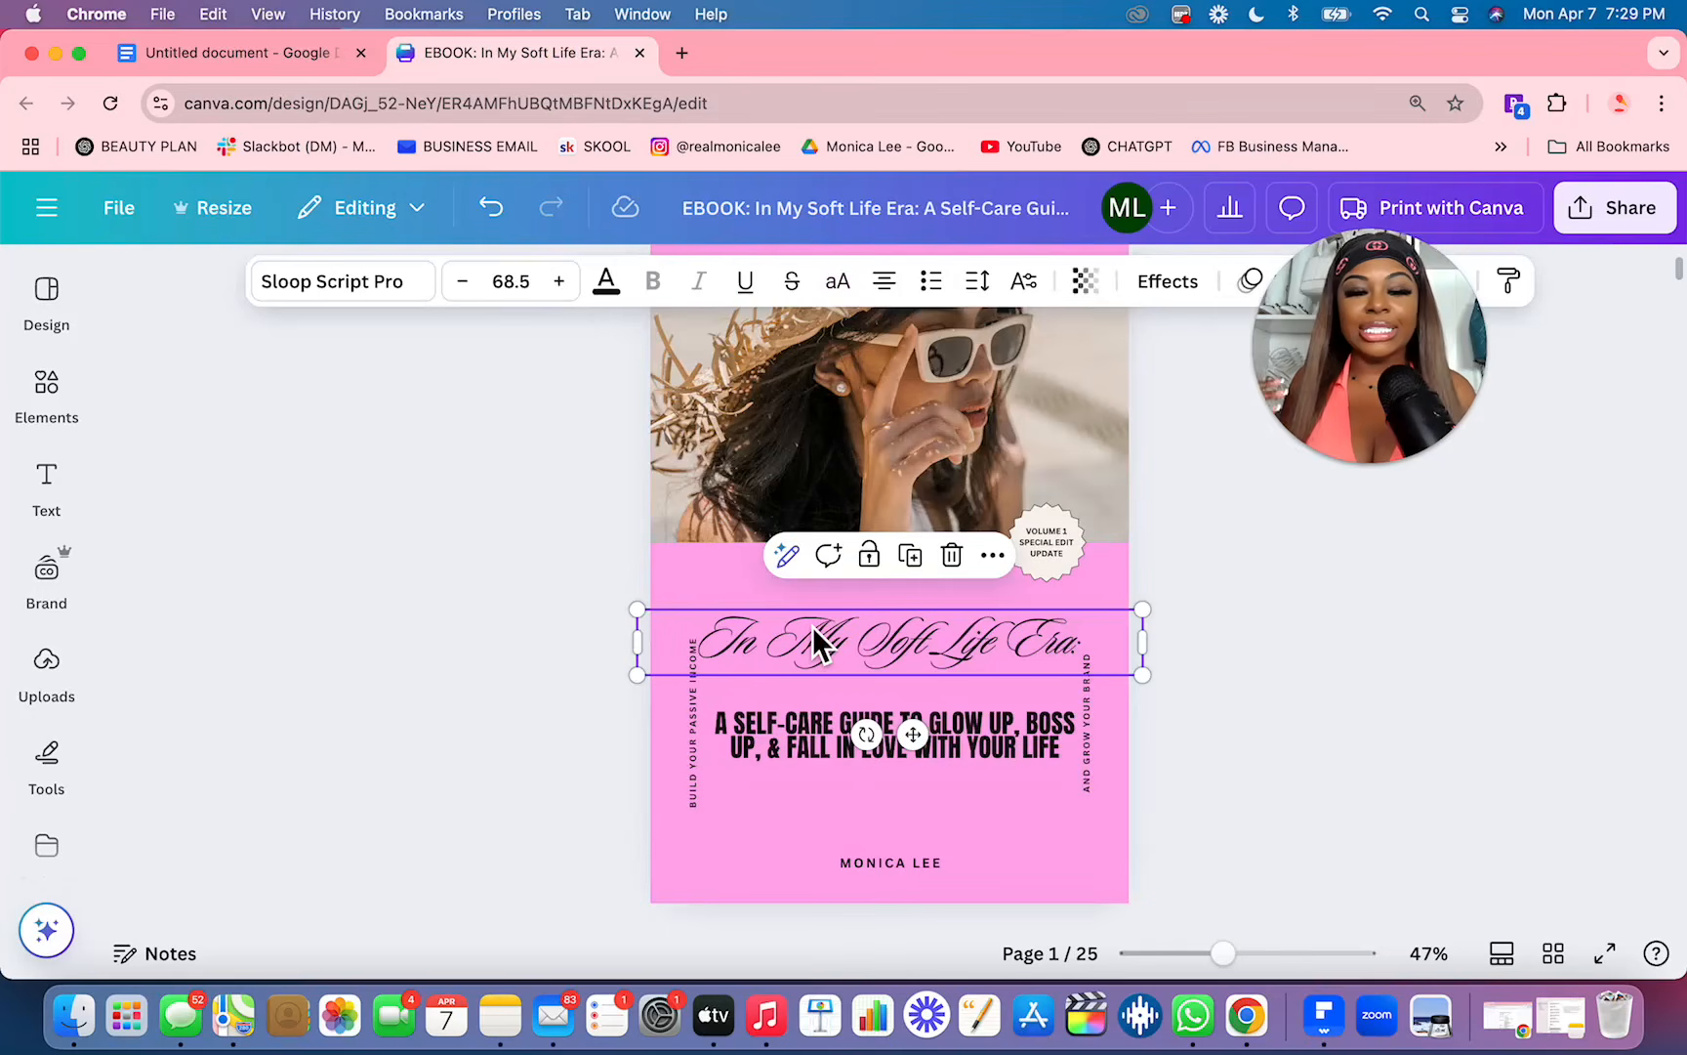
Step: Delete the two vertical side texts, "Build your passive income" and "And grow your brand", from the cover
click(693, 757)
key(Delete)
click(1093, 777)
key(Delete)
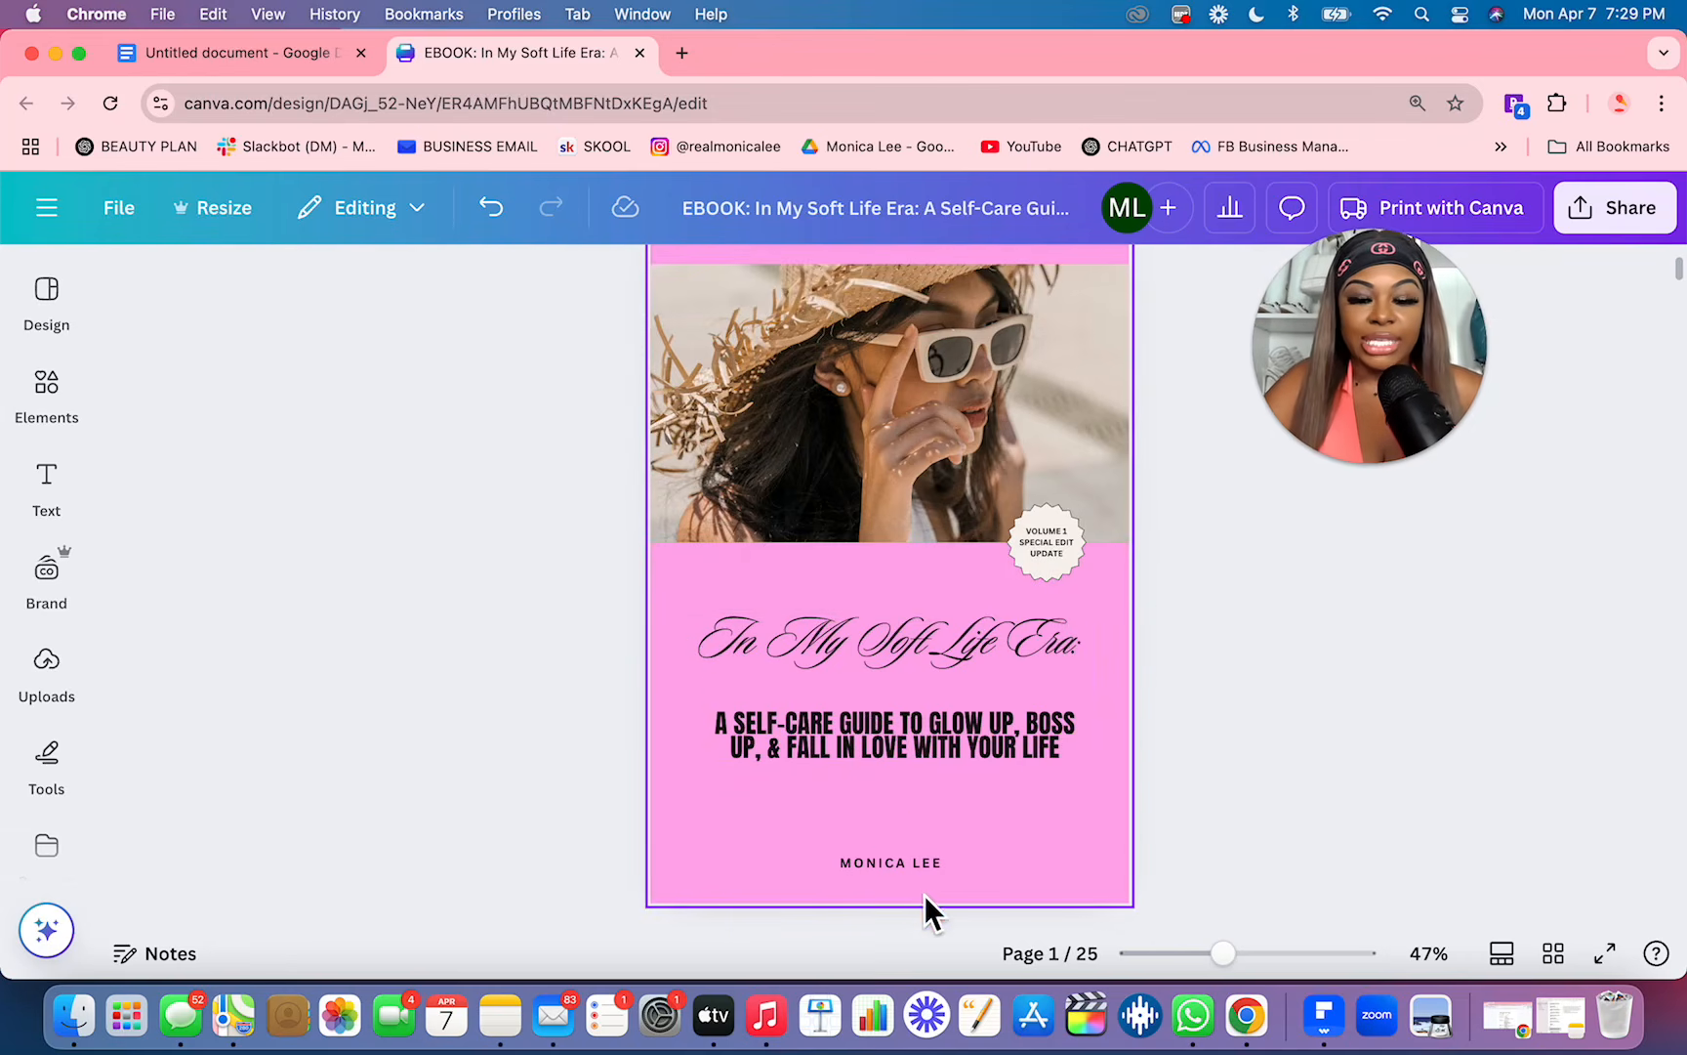
Step: Enlarge the author name below the cover subtitle and delete the "Volume 1 Special Edit Update" badge
click(892, 861)
click(892, 861)
drag(800, 856, 887, 879)
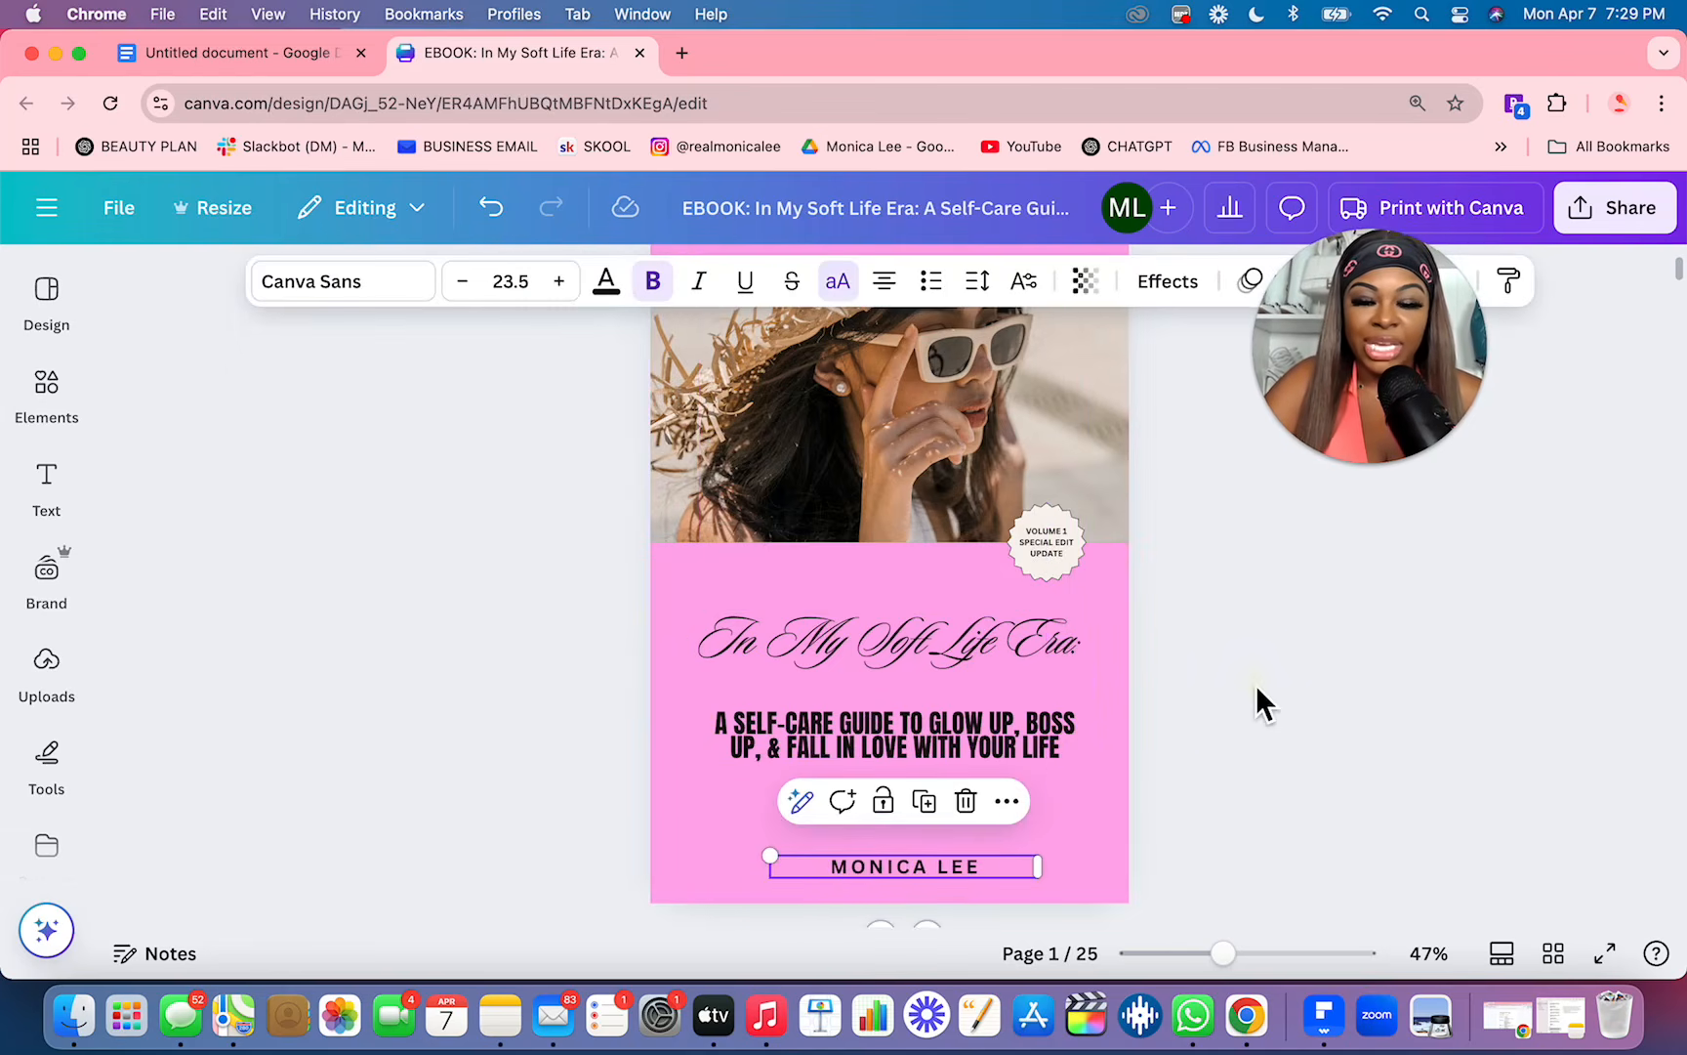
click(1071, 564)
key(Delete)
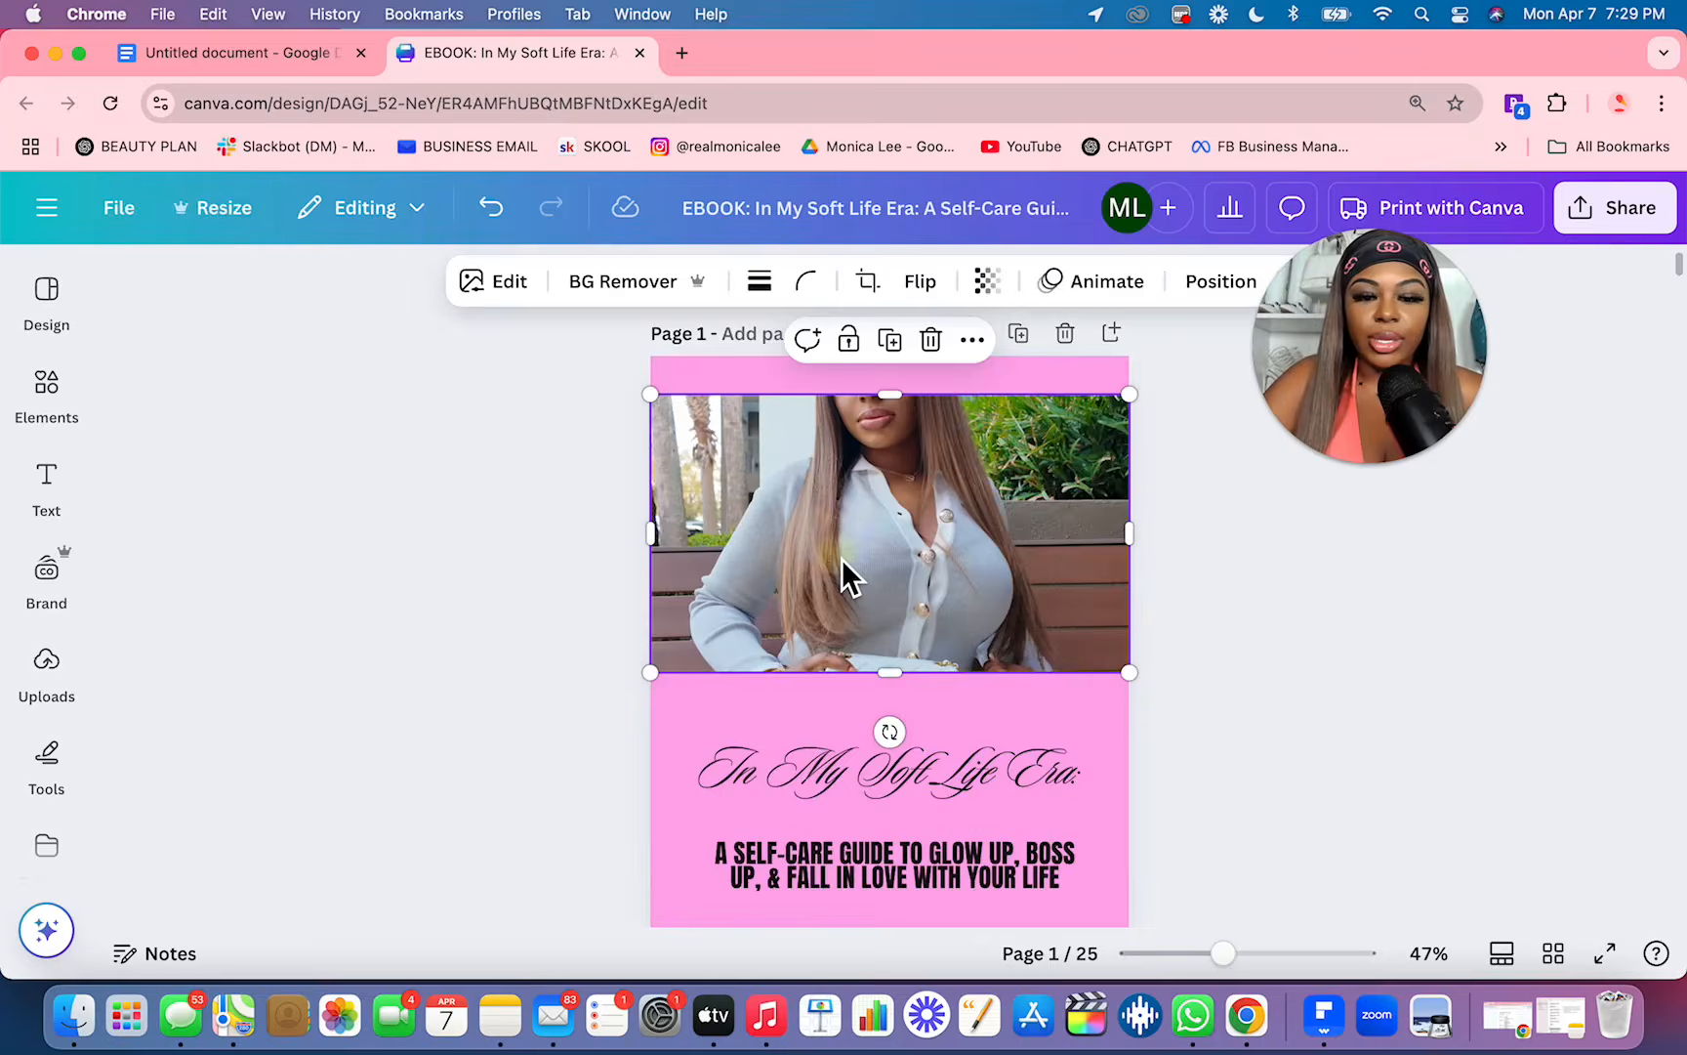
Step: Reposition the cover photo within its crop so the woman's face shows, and trim the crop slightly at its upper corner
double_click(844, 571)
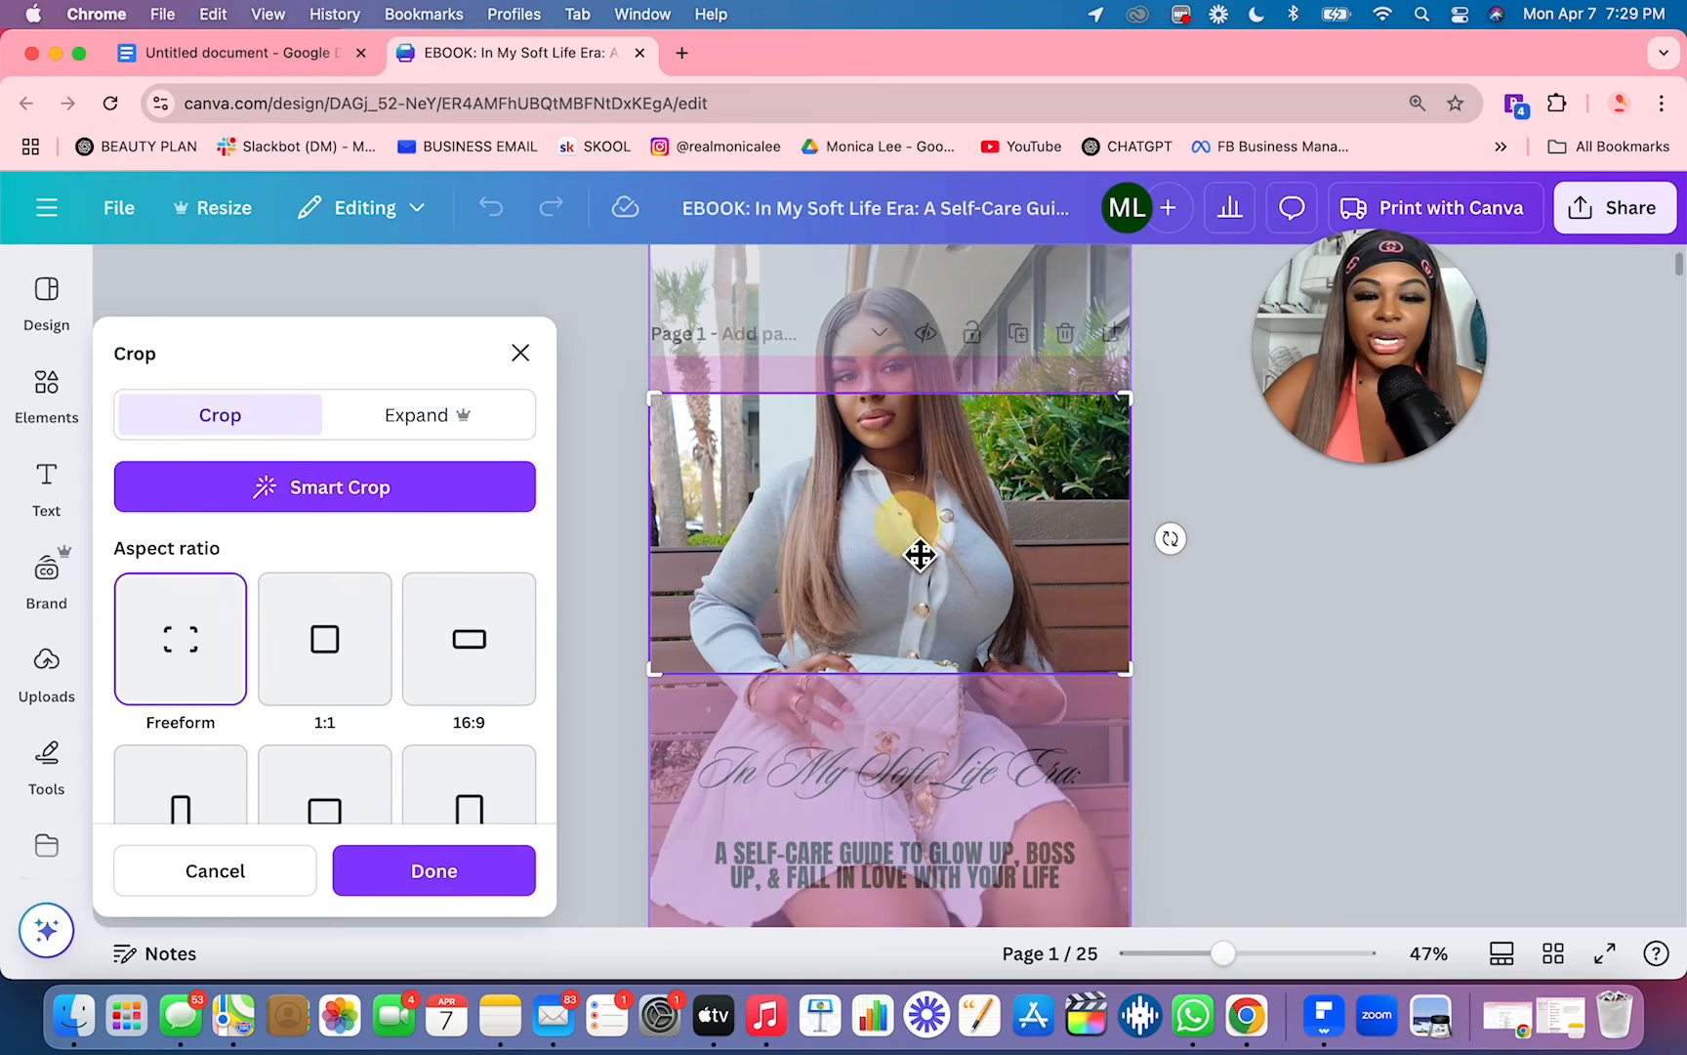
drag(920, 534, 906, 692)
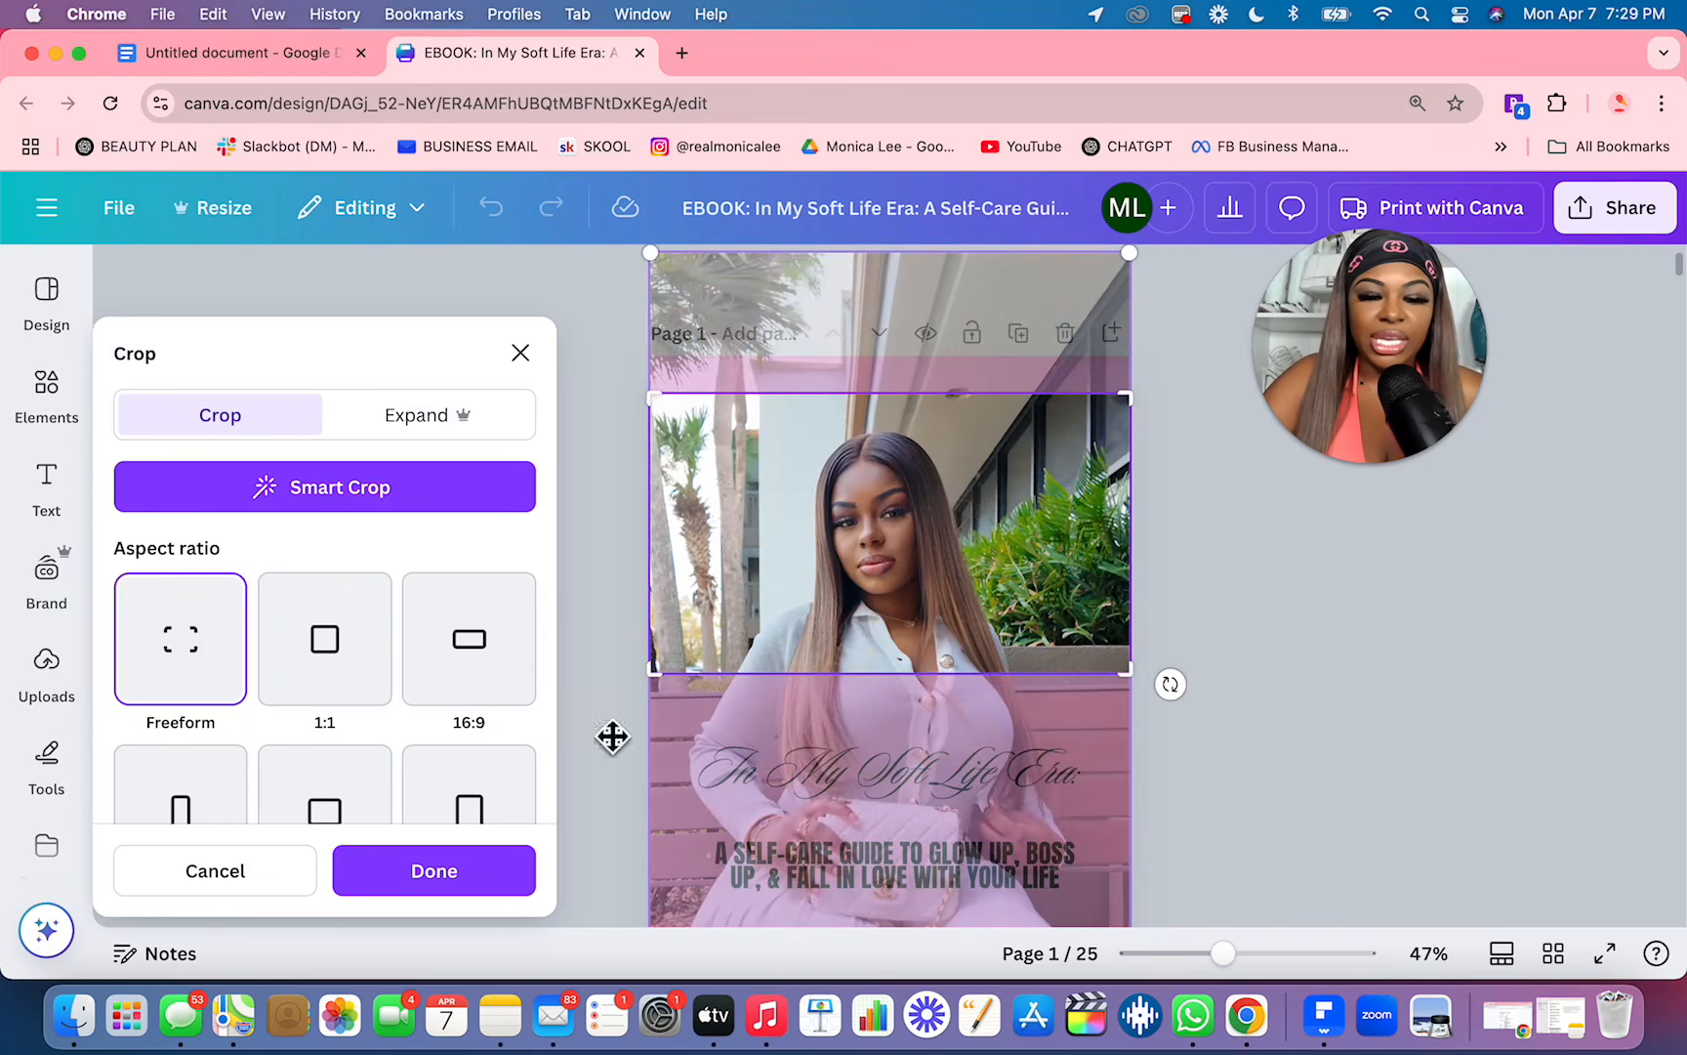
click(427, 891)
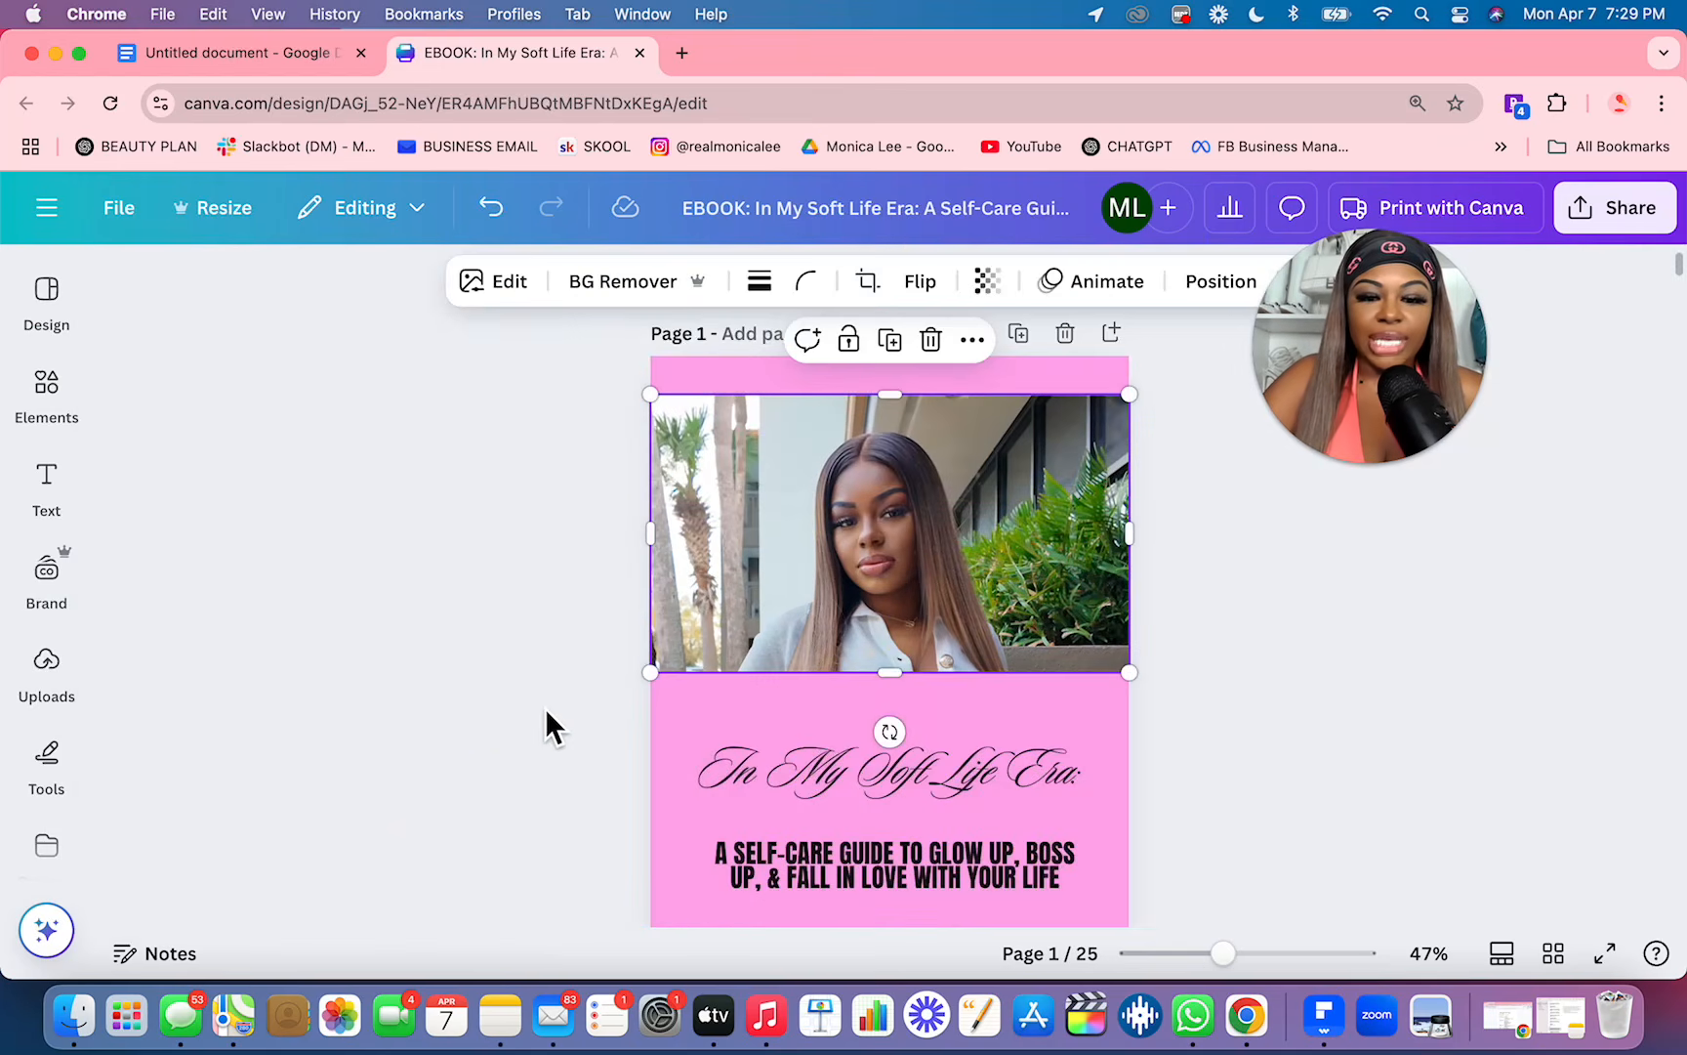
double_click(961, 575)
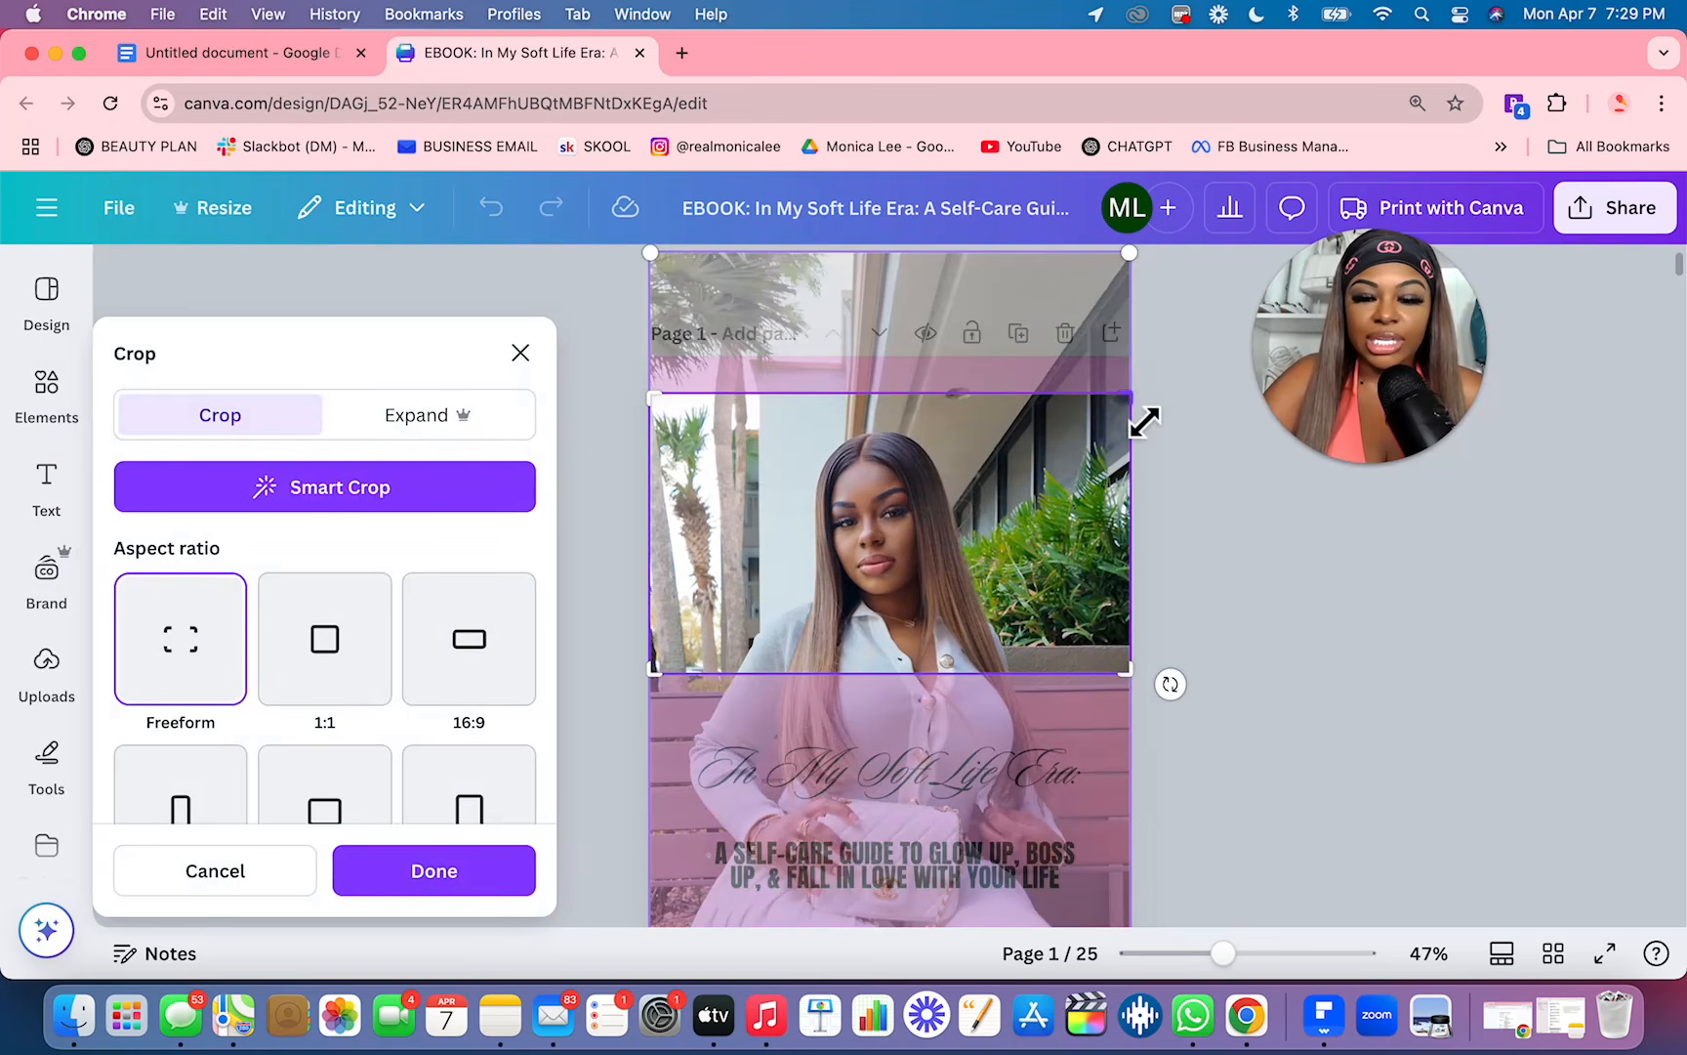
mouse_move(1108, 442)
mouse_down()
mouse_move(1032, 478)
mouse_move(1145, 404)
mouse_move(1109, 411)
mouse_up()
click(444, 898)
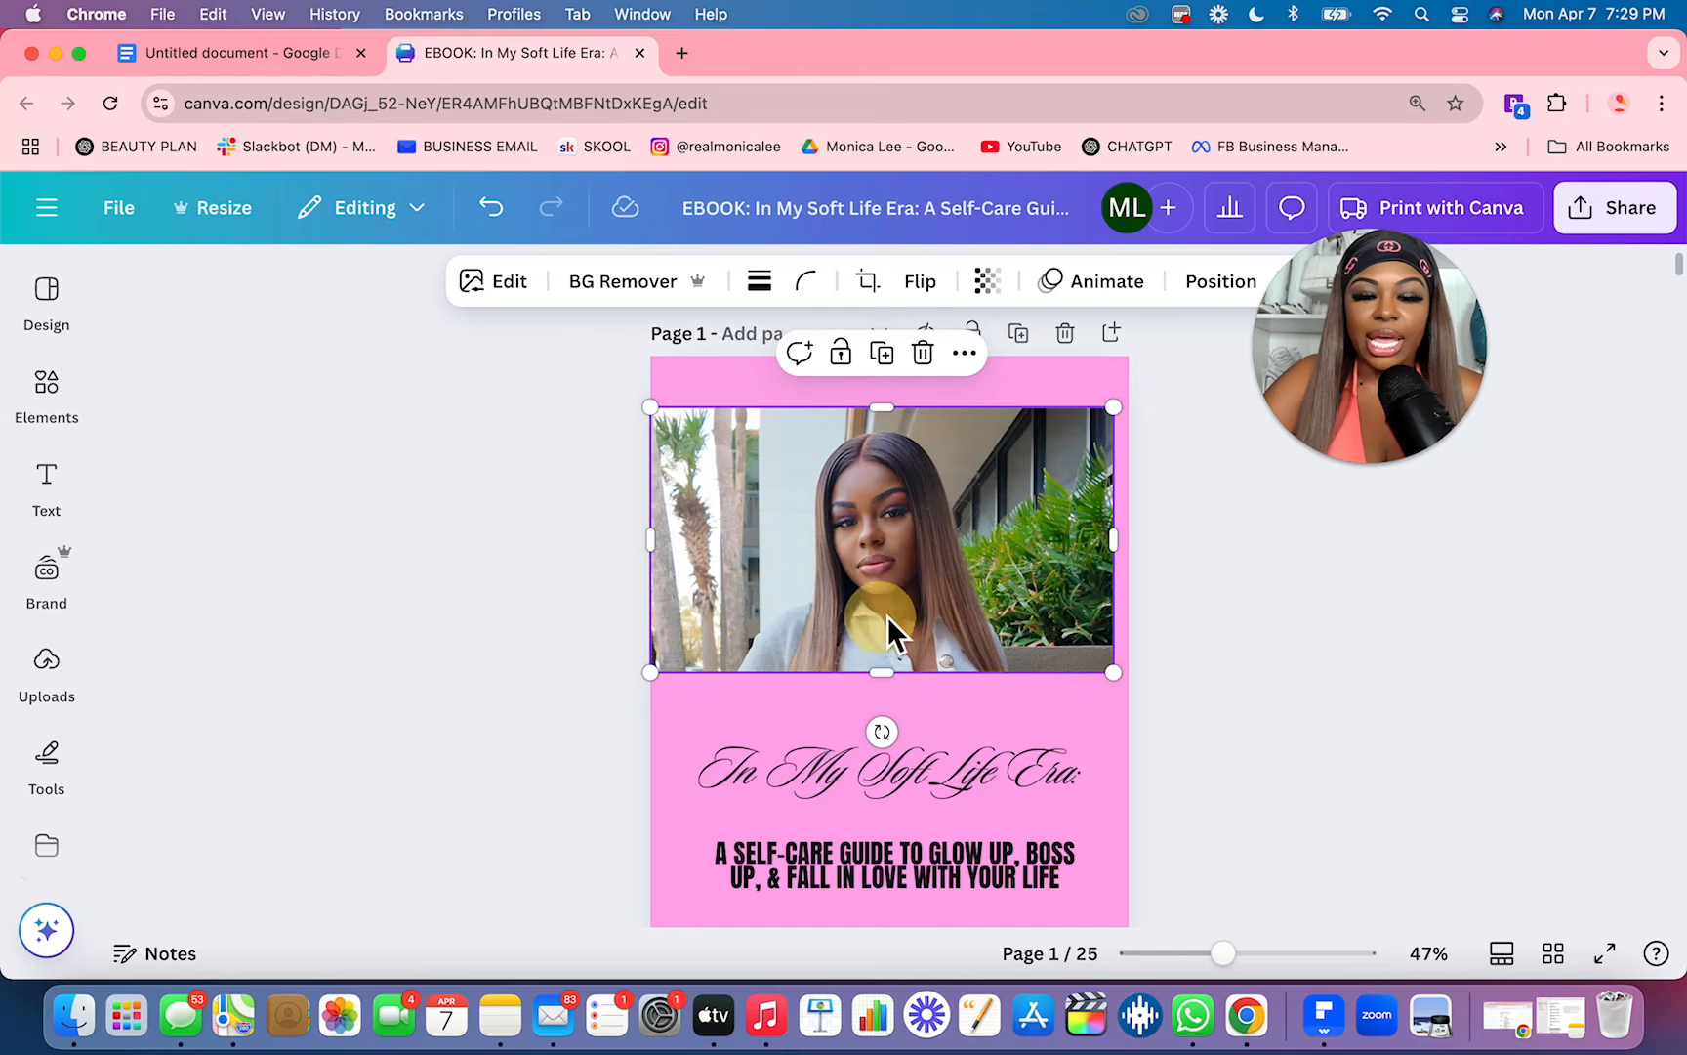
Step: Center the cover photo on the page and extend its lower edge down to just above the script title
drag(886, 620, 909, 596)
drag(909, 668, 895, 745)
click(567, 722)
drag(892, 610, 893, 606)
click(444, 695)
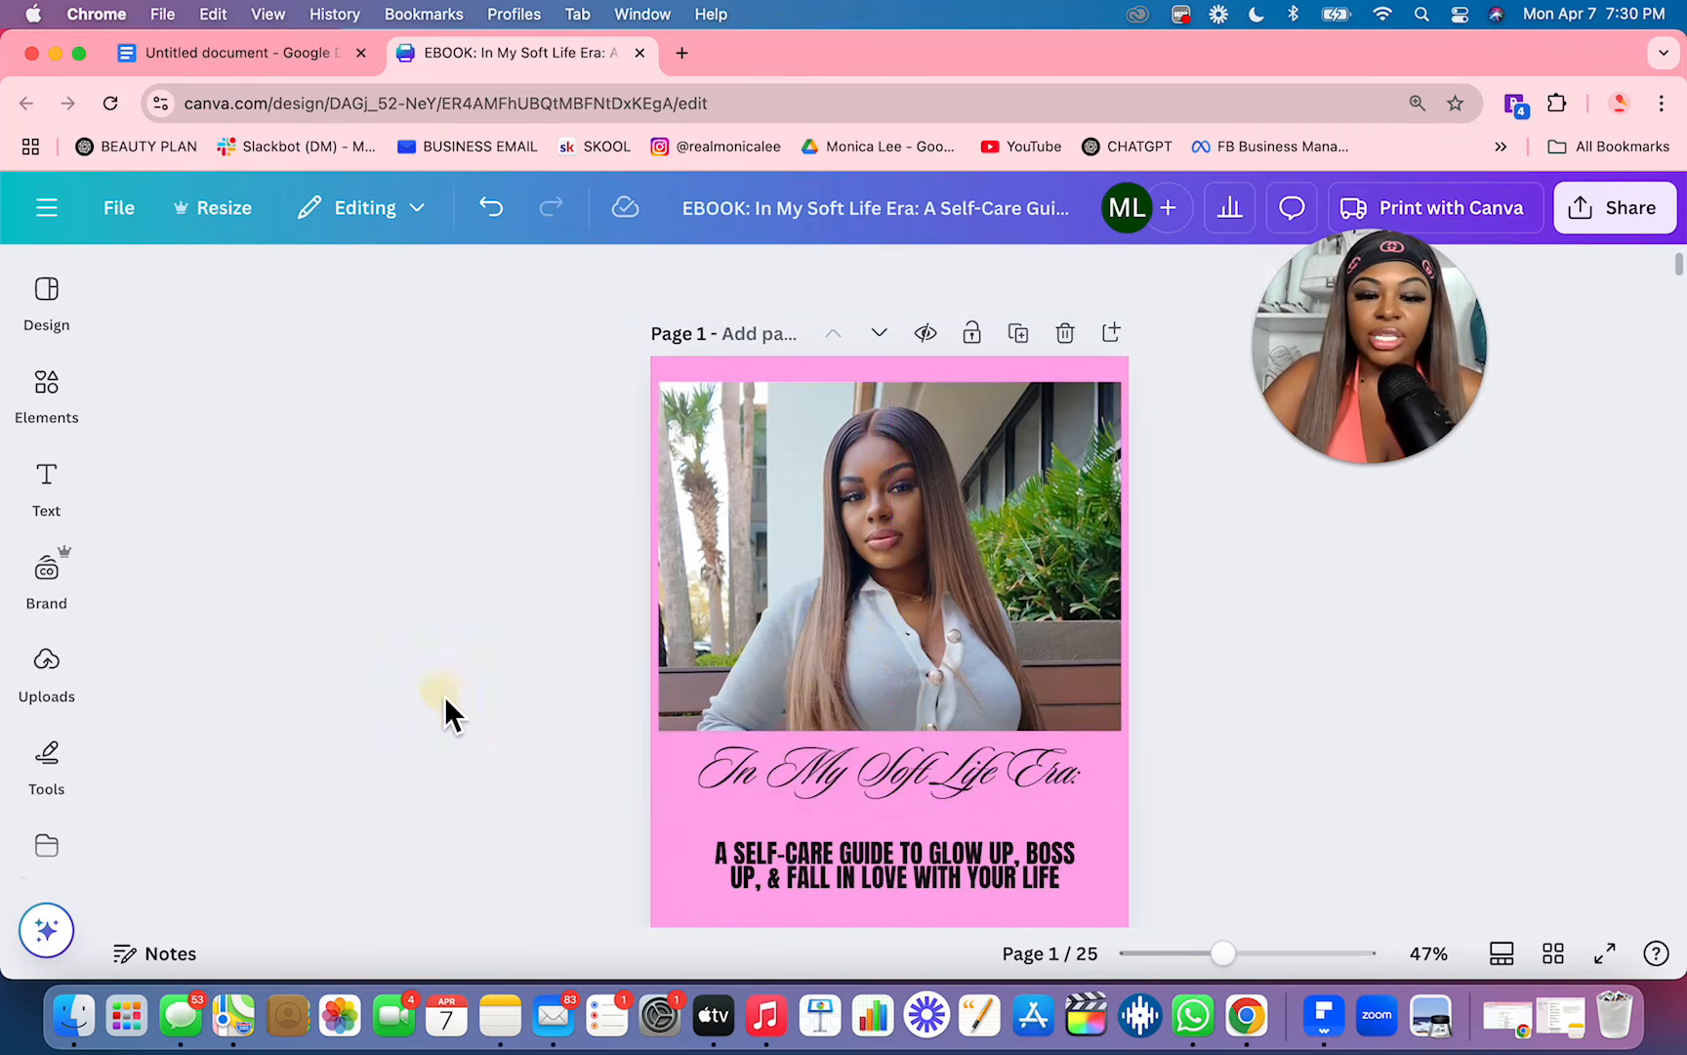
Step: Try the transparency setting on the cover photo and leave it at 100
click(830, 547)
click(989, 283)
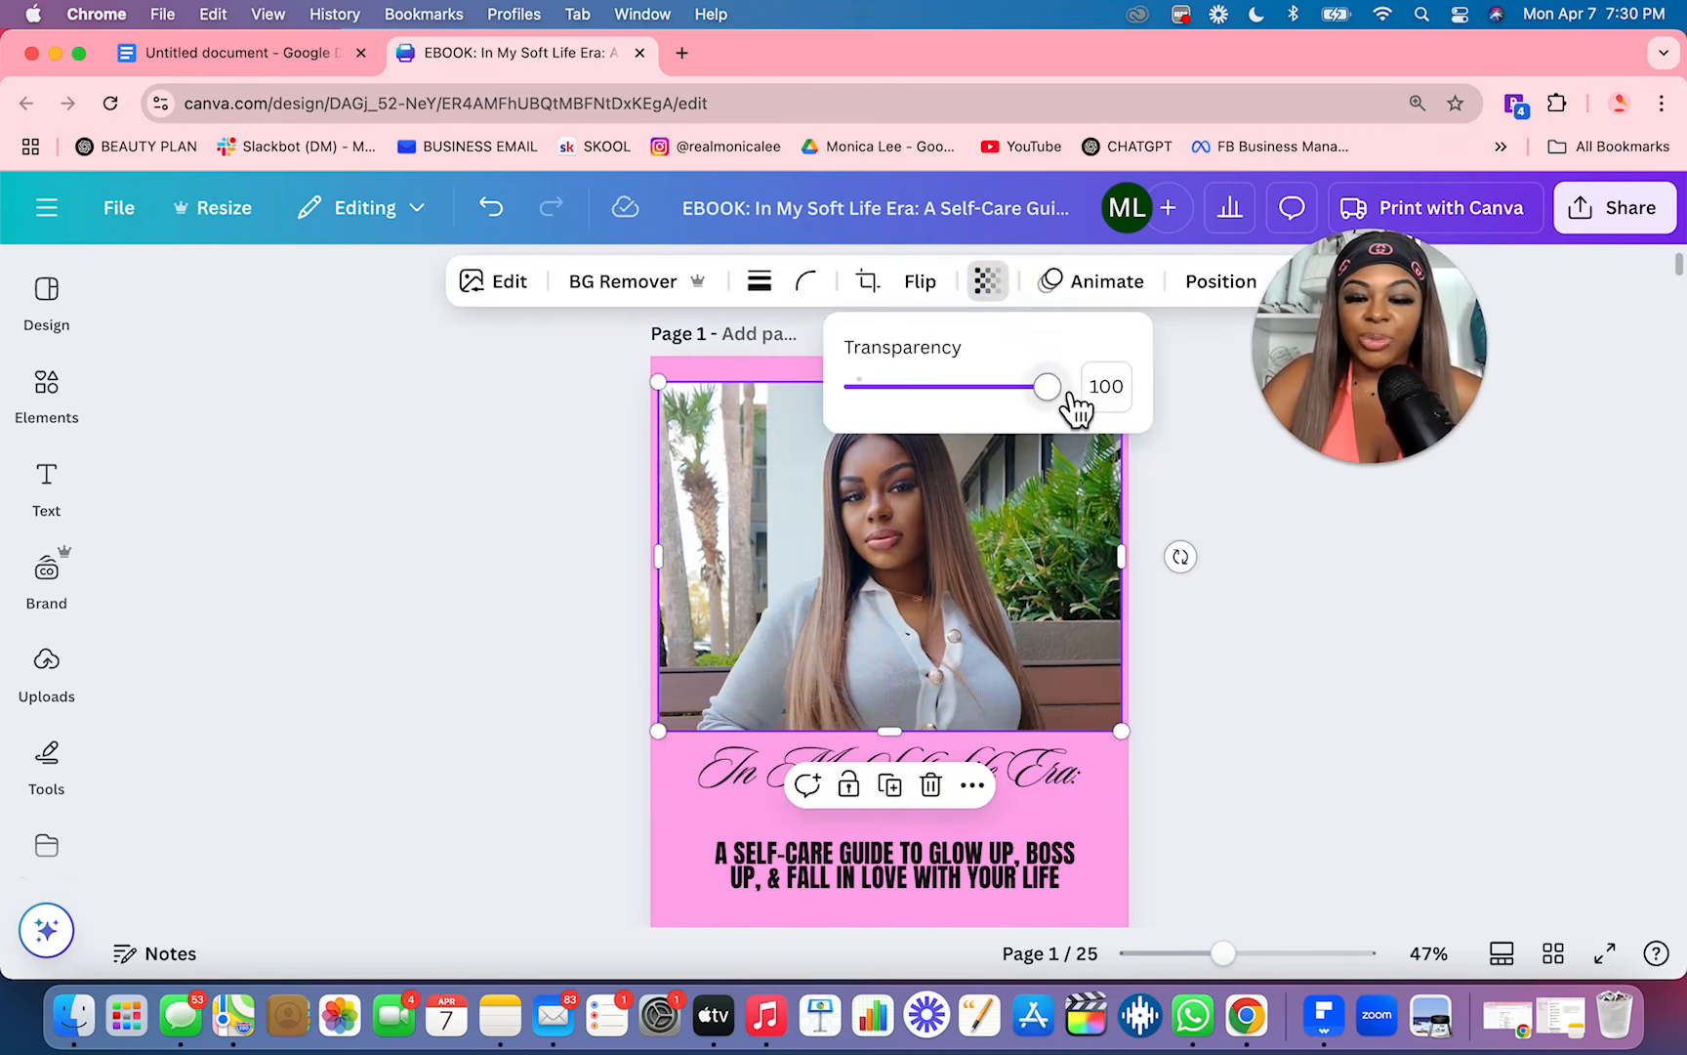
drag(1073, 398, 1122, 430)
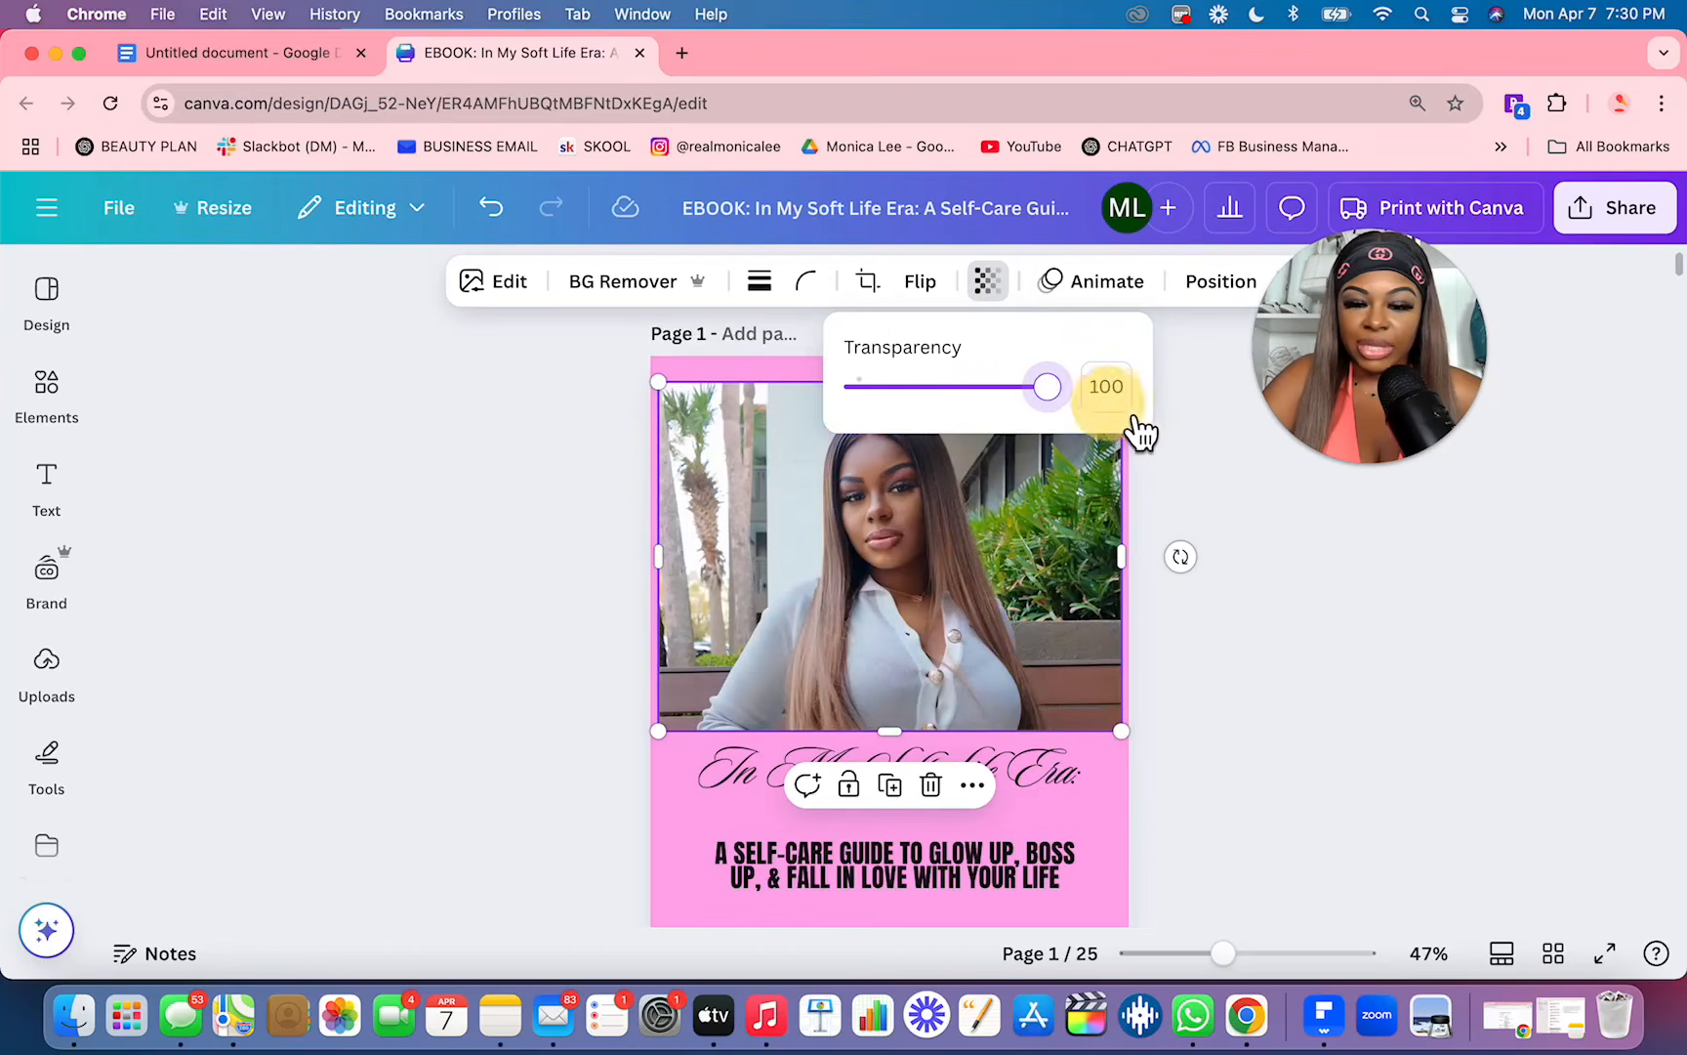
click(512, 621)
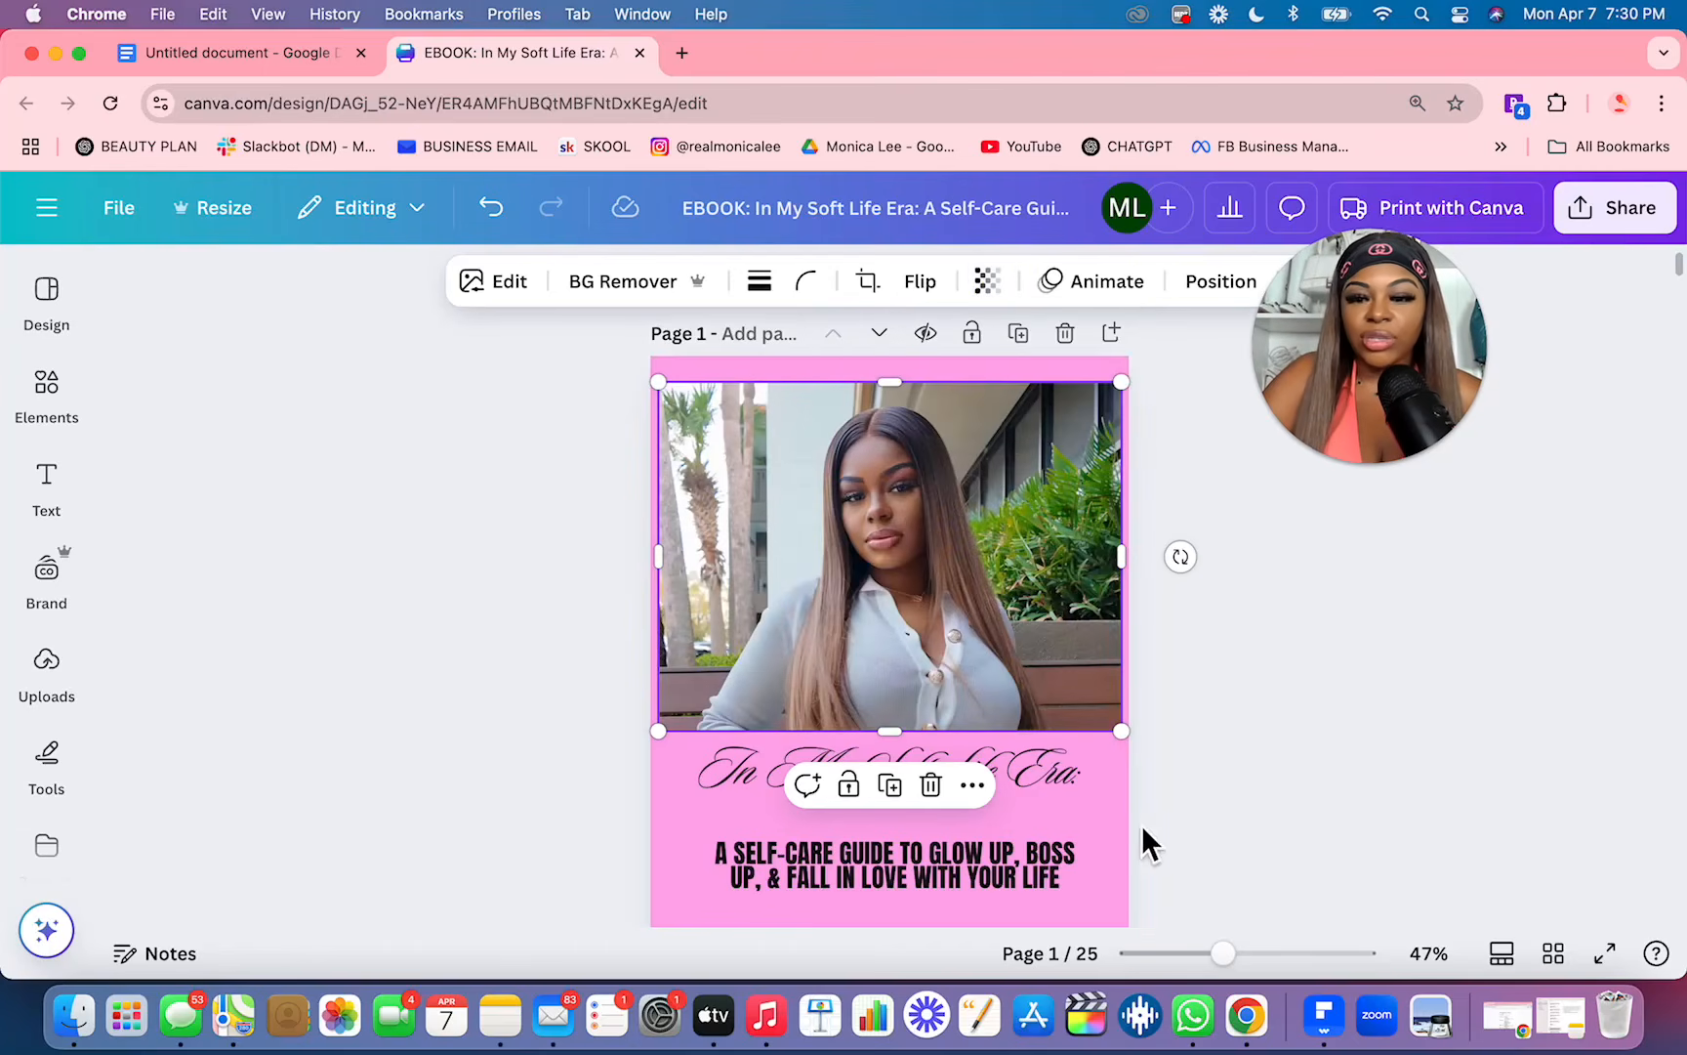
Step: Review the edited cover alongside the other pages in the grid overview and reopen the cover page
click(1551, 955)
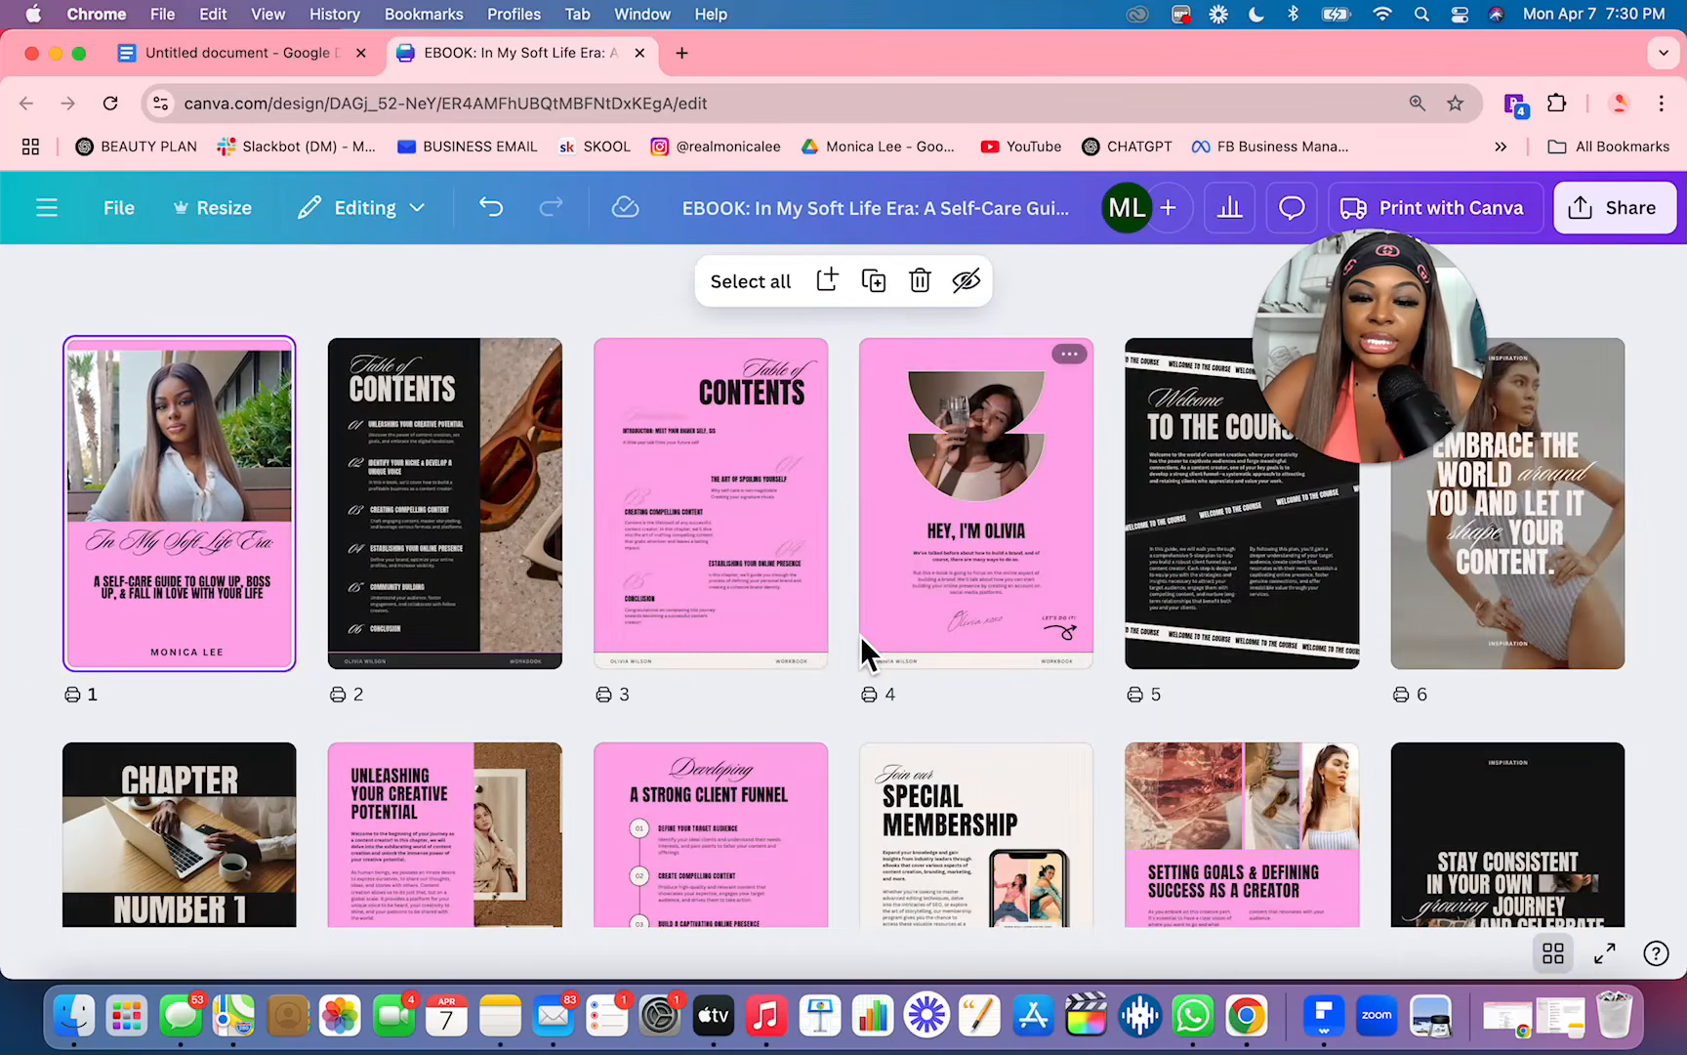
scroll(879, 645, down, 1)
scroll(861, 637, down, 2)
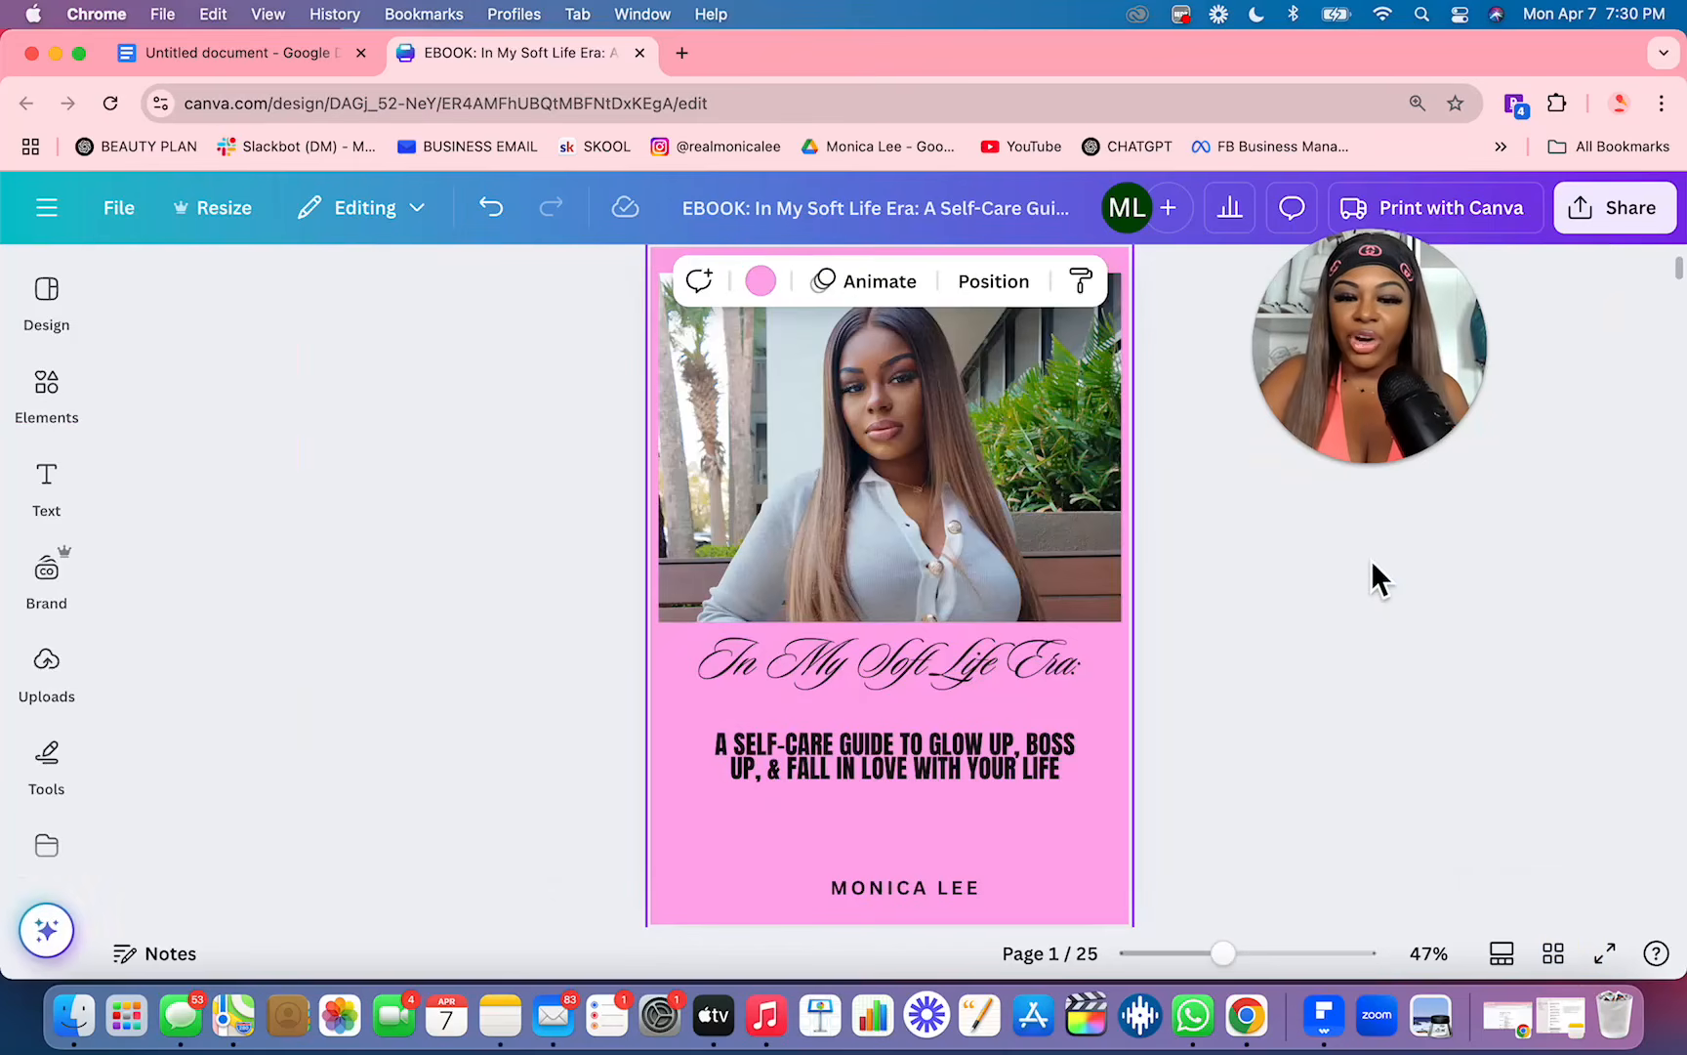
click(1371, 558)
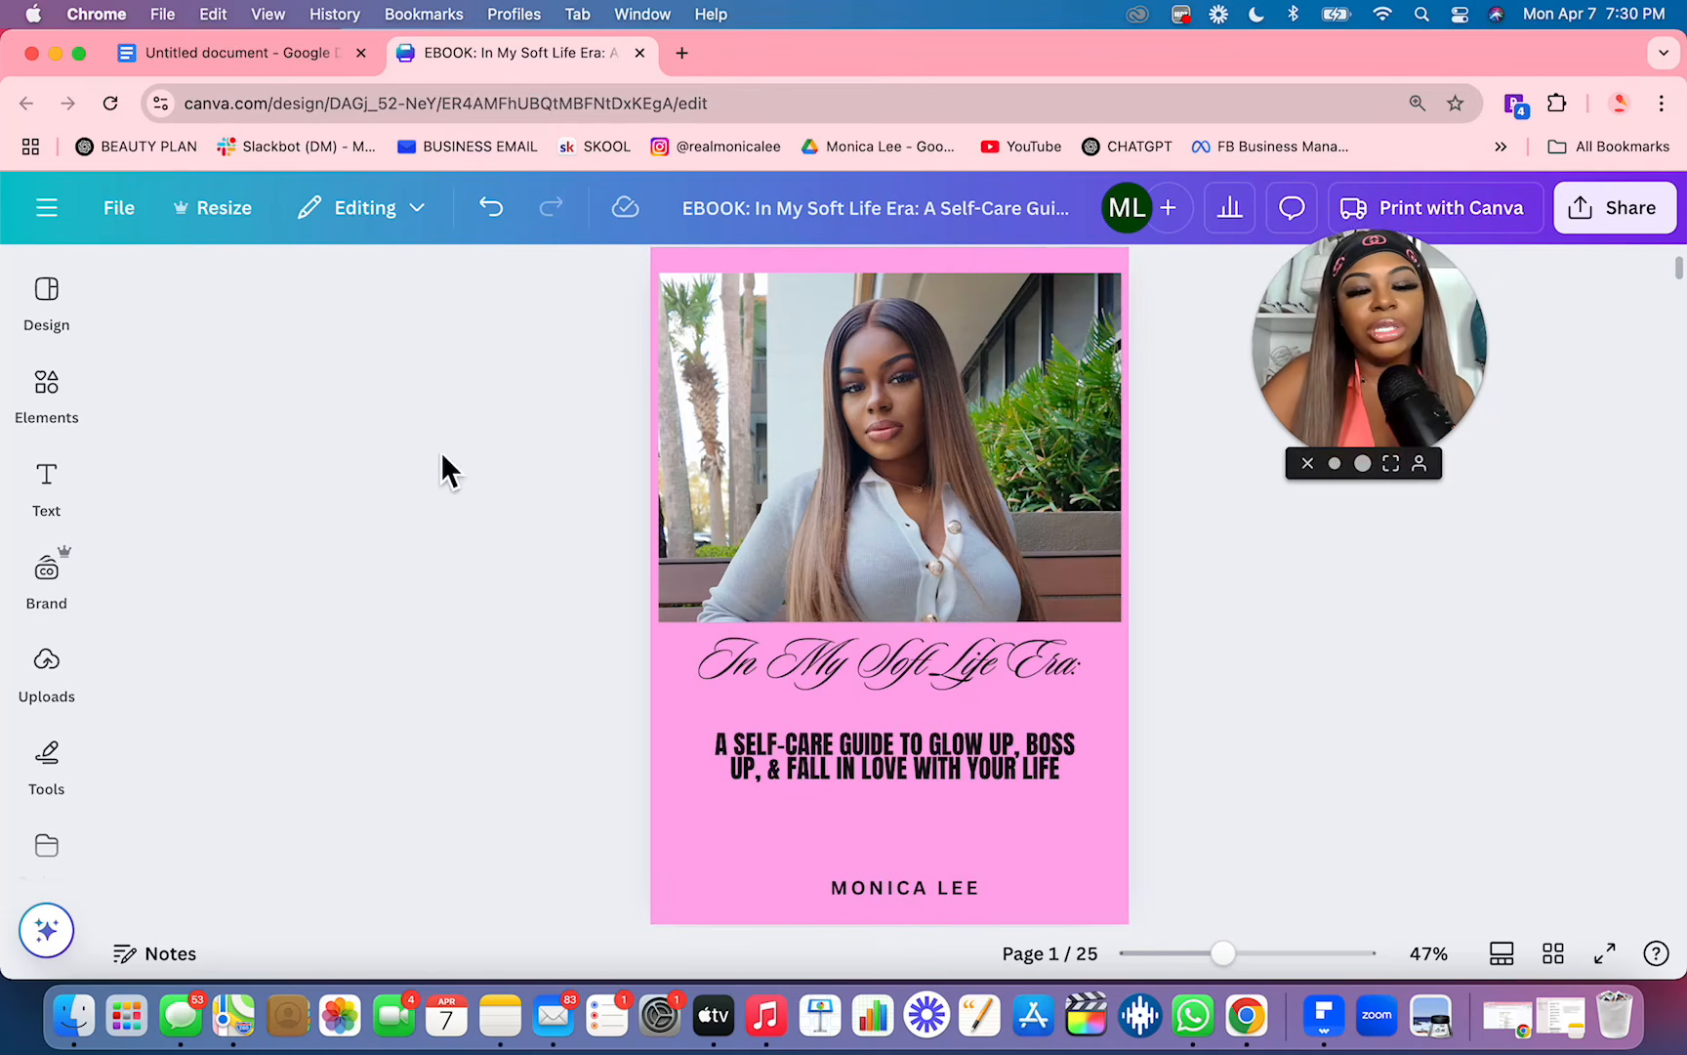
Step: Search the elements for "soft life" photos and replace the cover photo with the white roses image
click(67, 422)
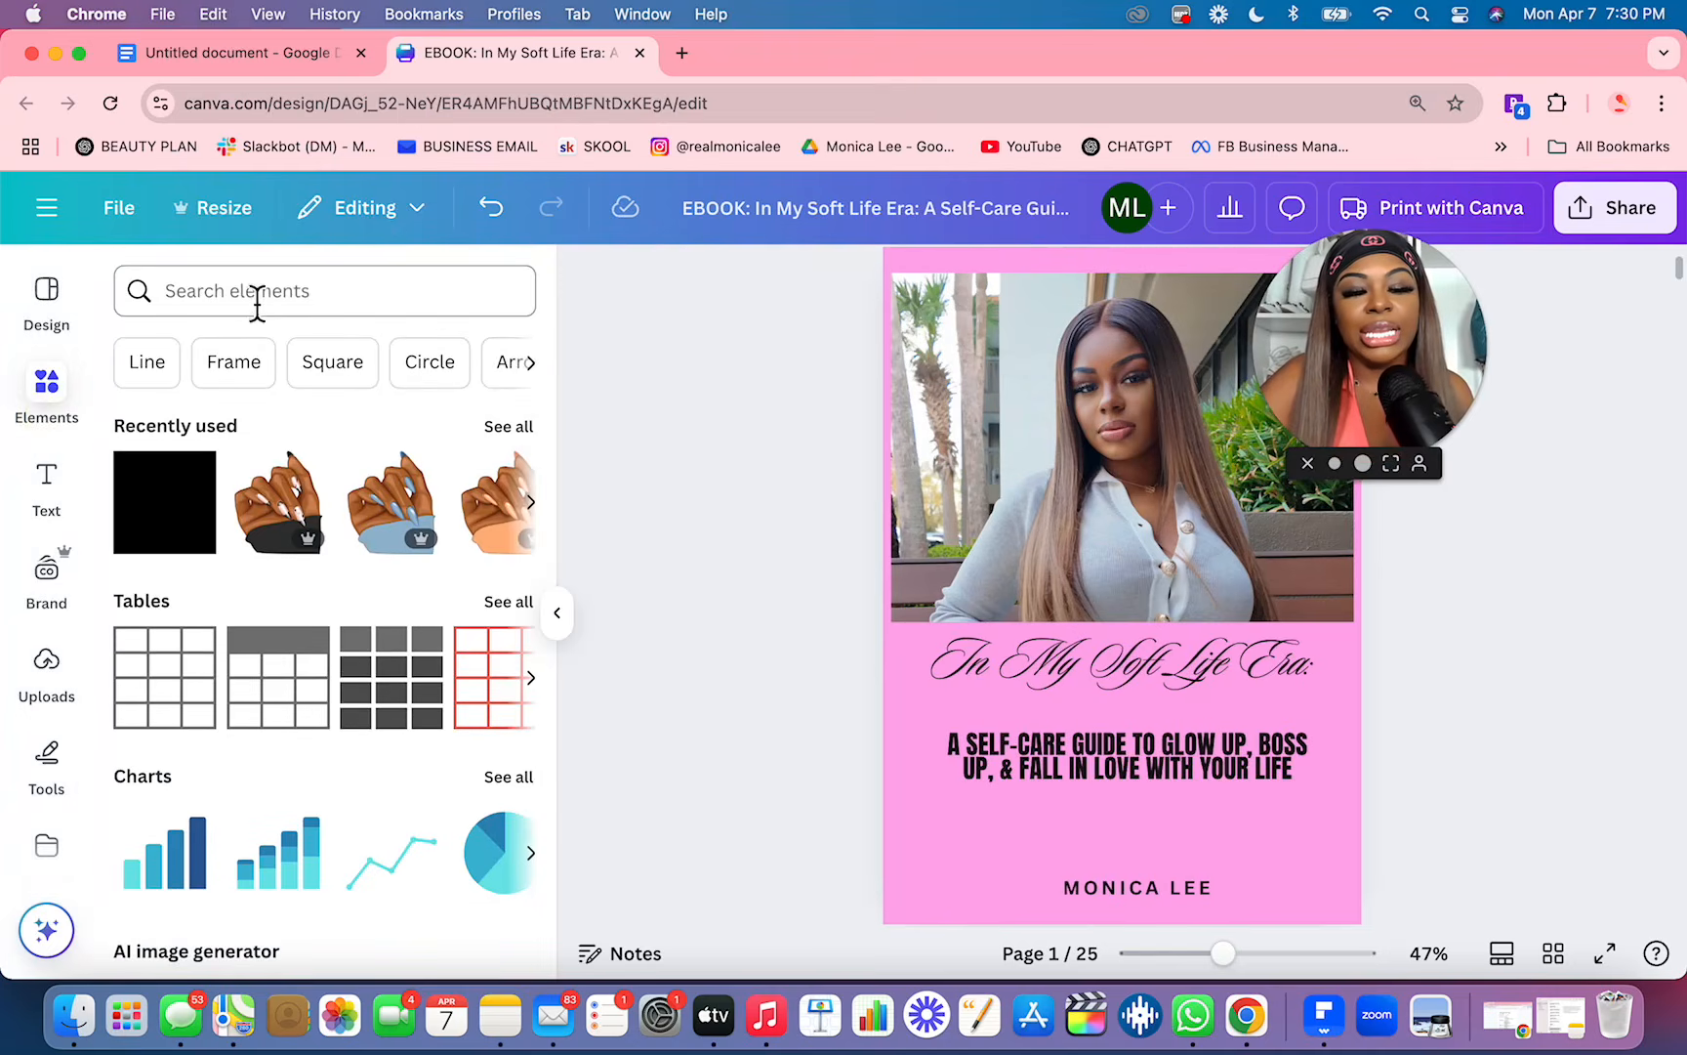
click(256, 293)
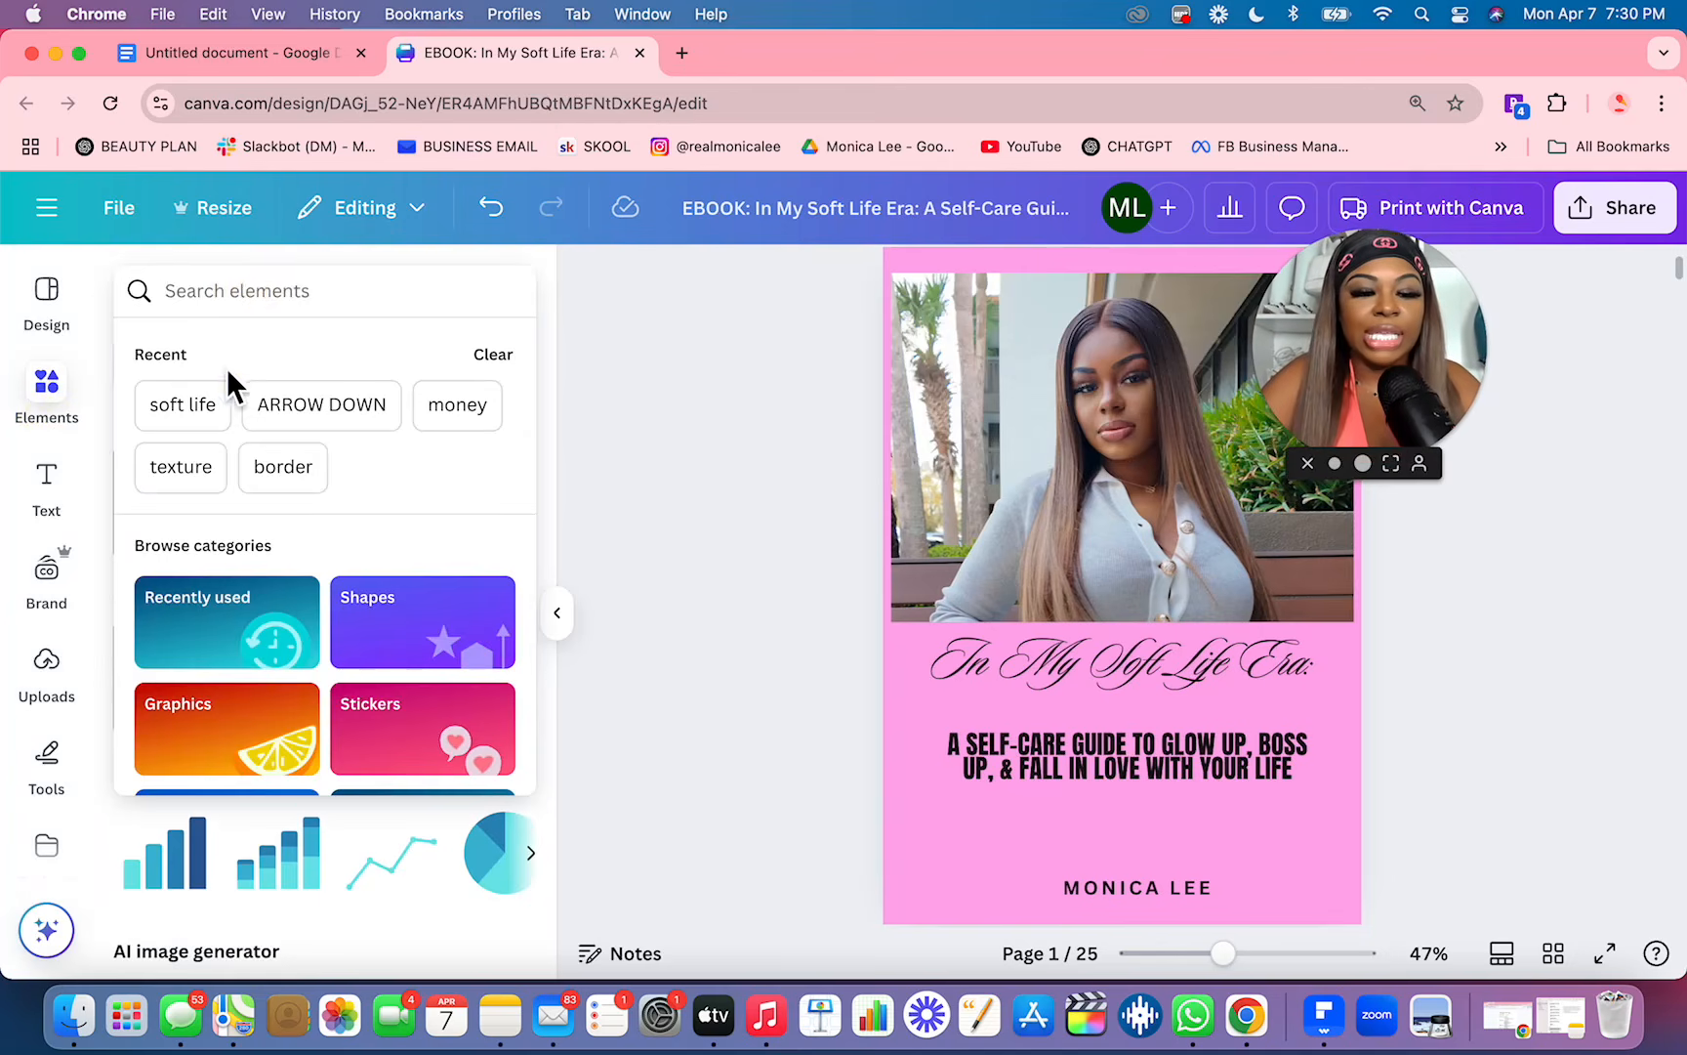
click(194, 414)
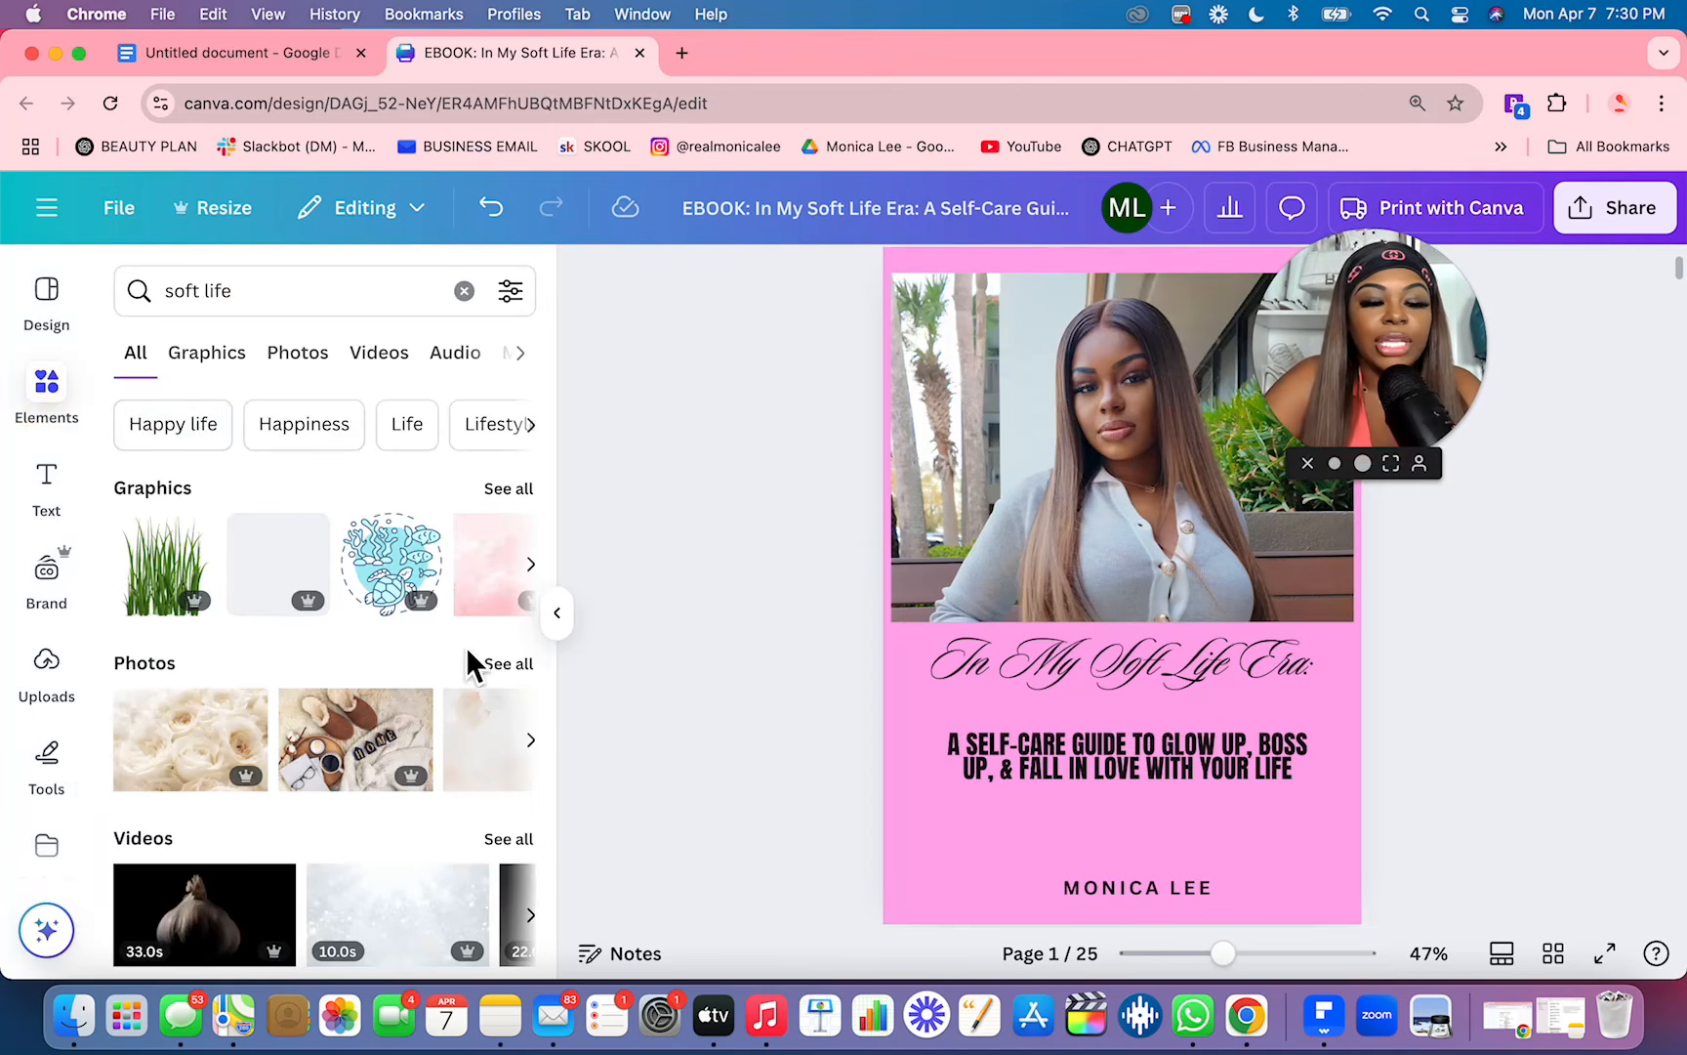
click(520, 672)
scroll(391, 796, down, 5)
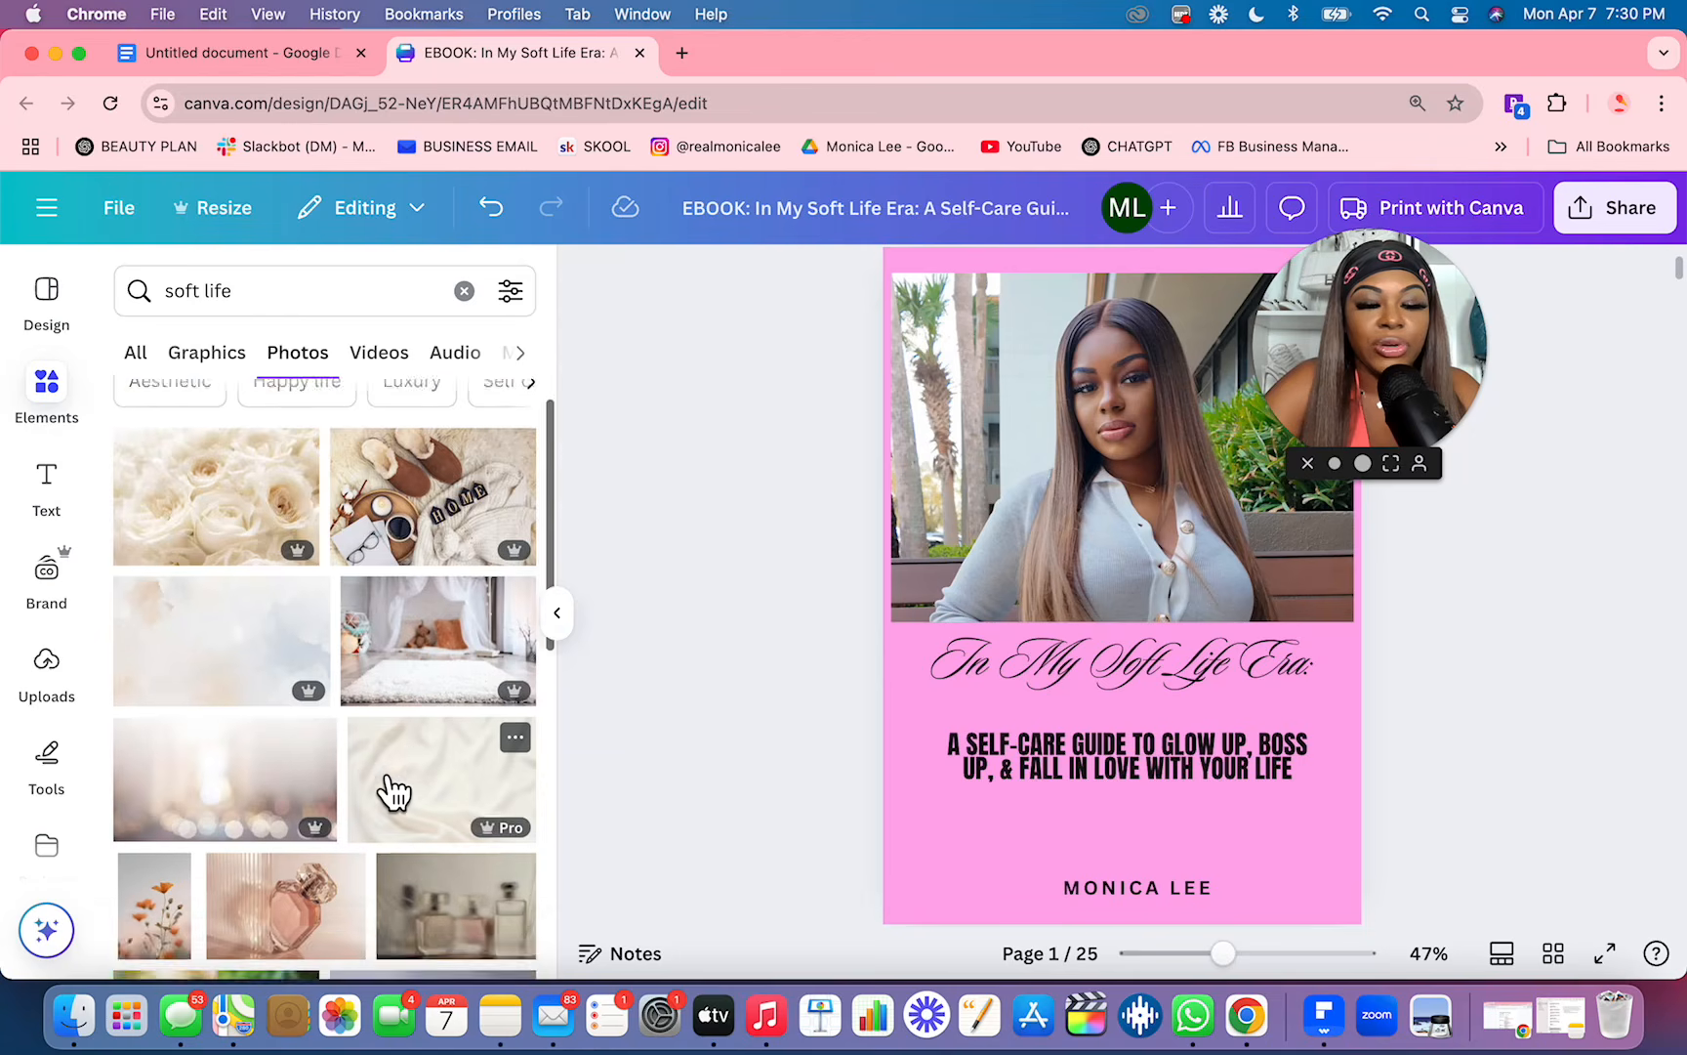
scroll(390, 786, up, 8)
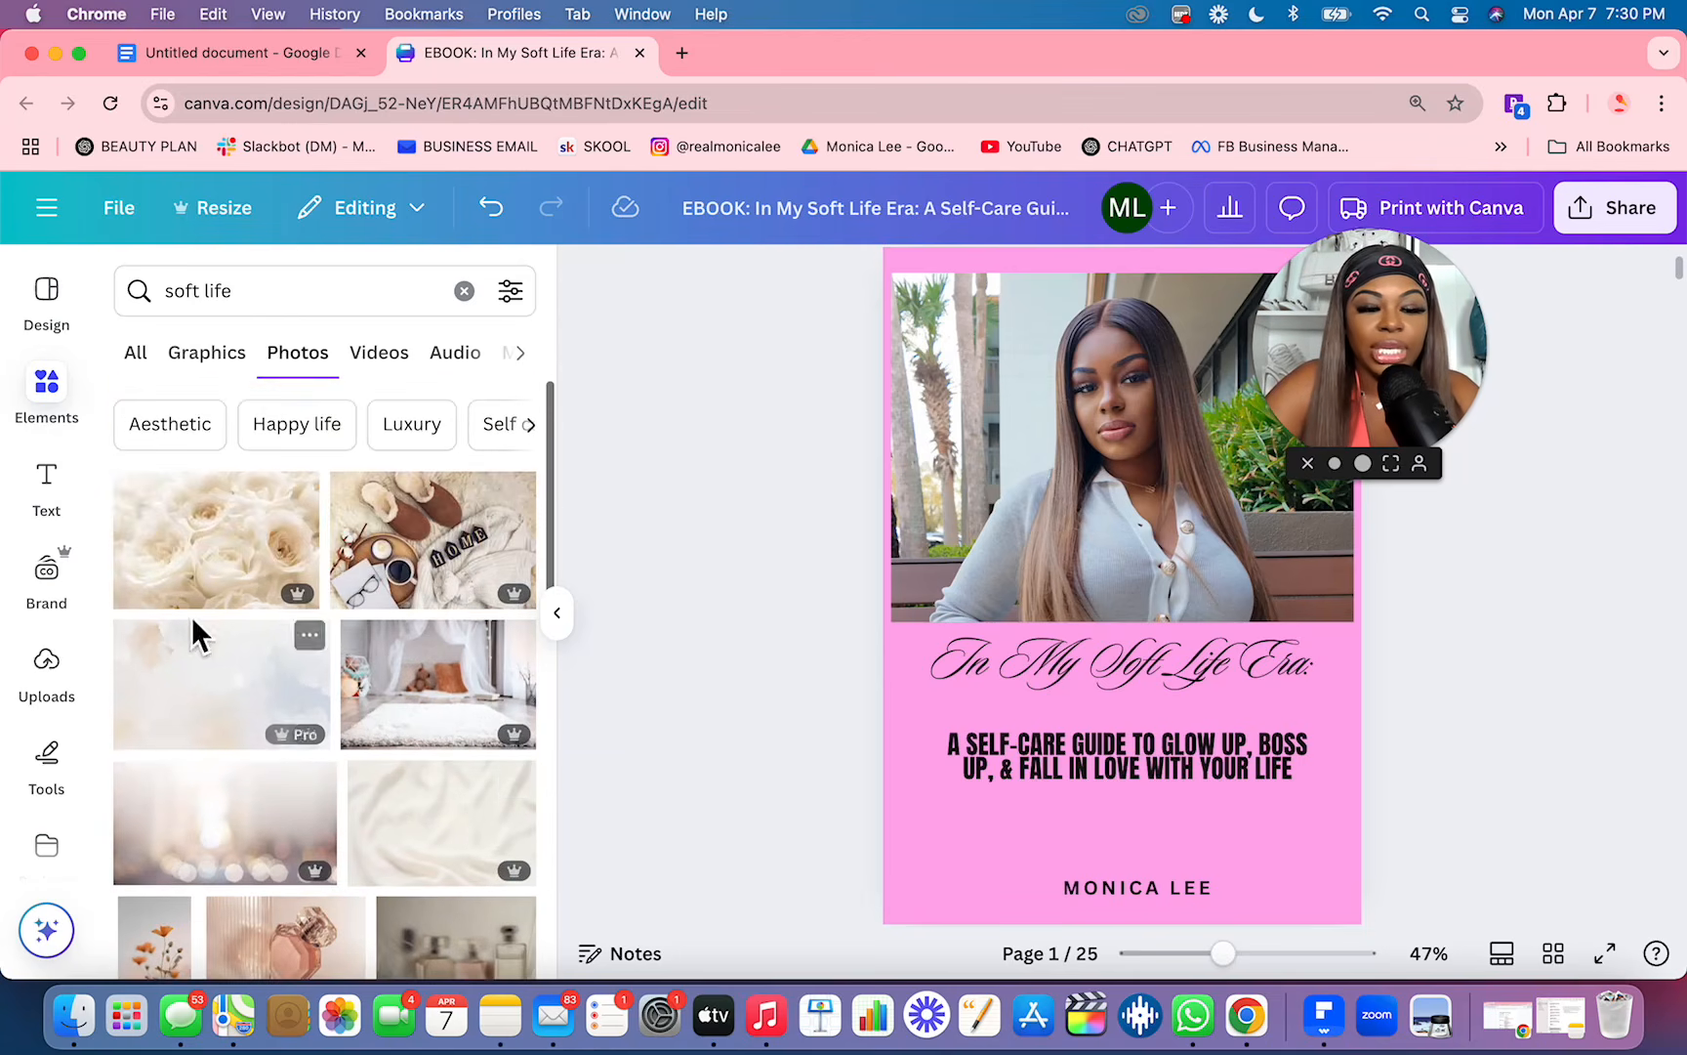
drag(223, 589, 1069, 420)
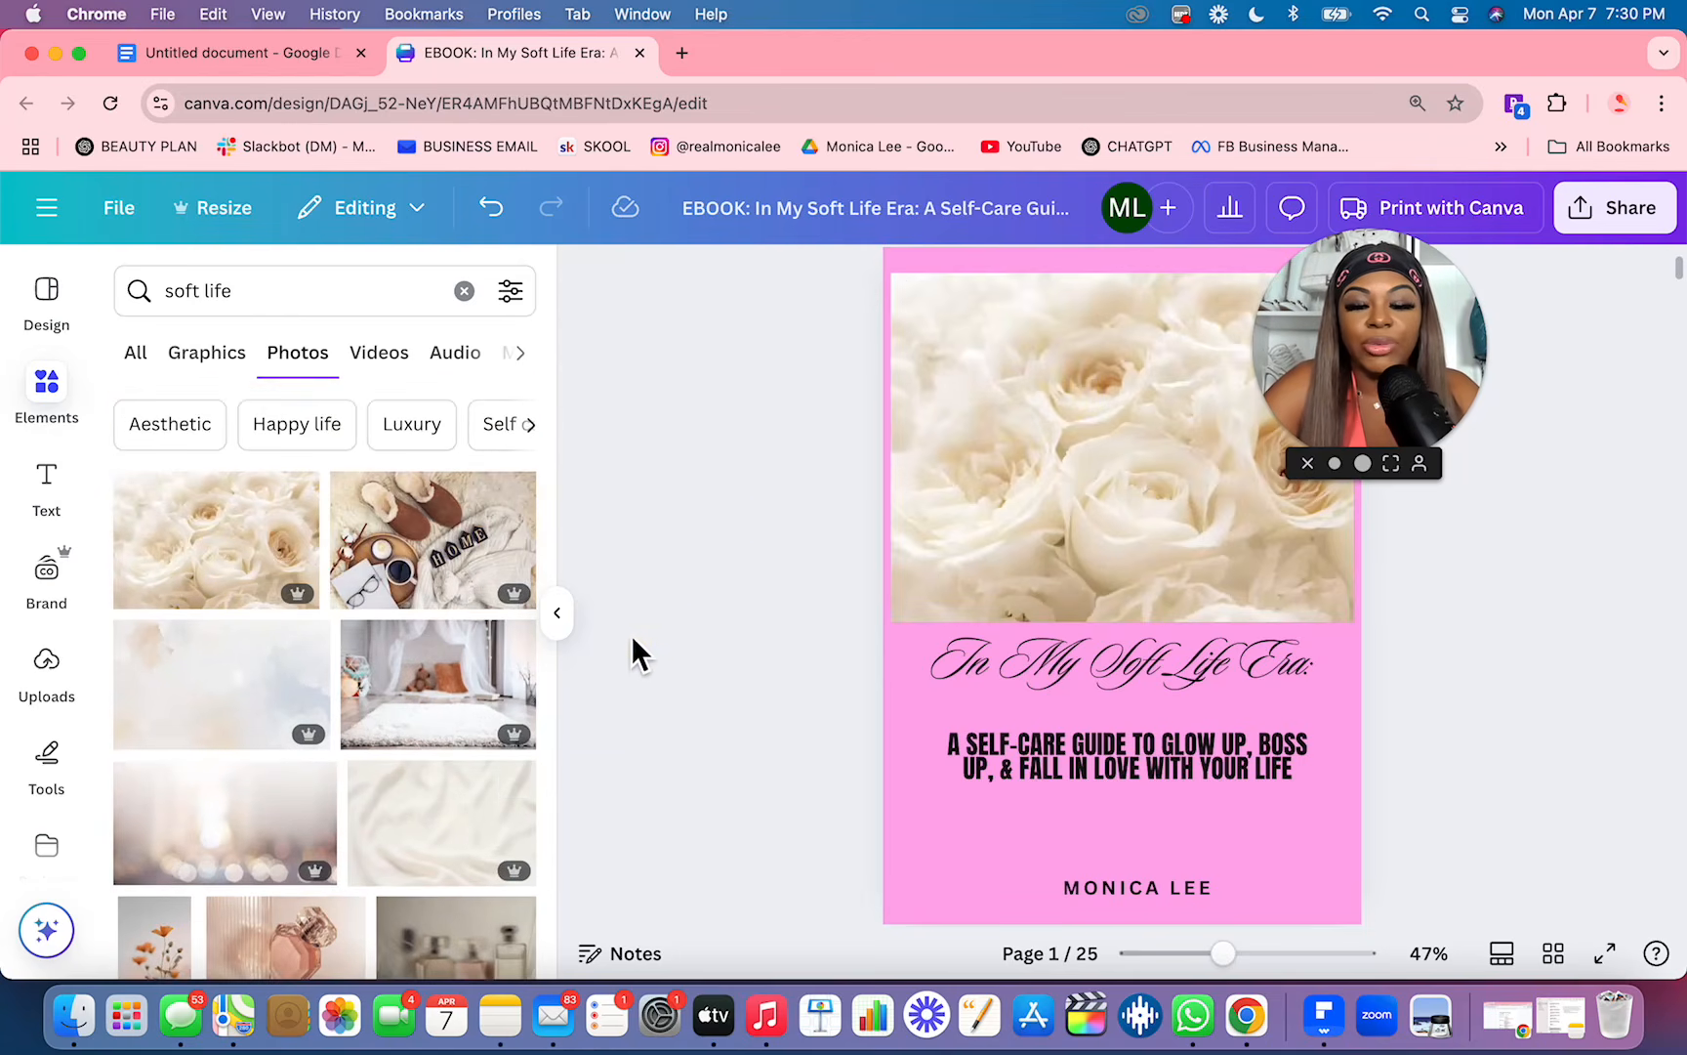
click(570, 627)
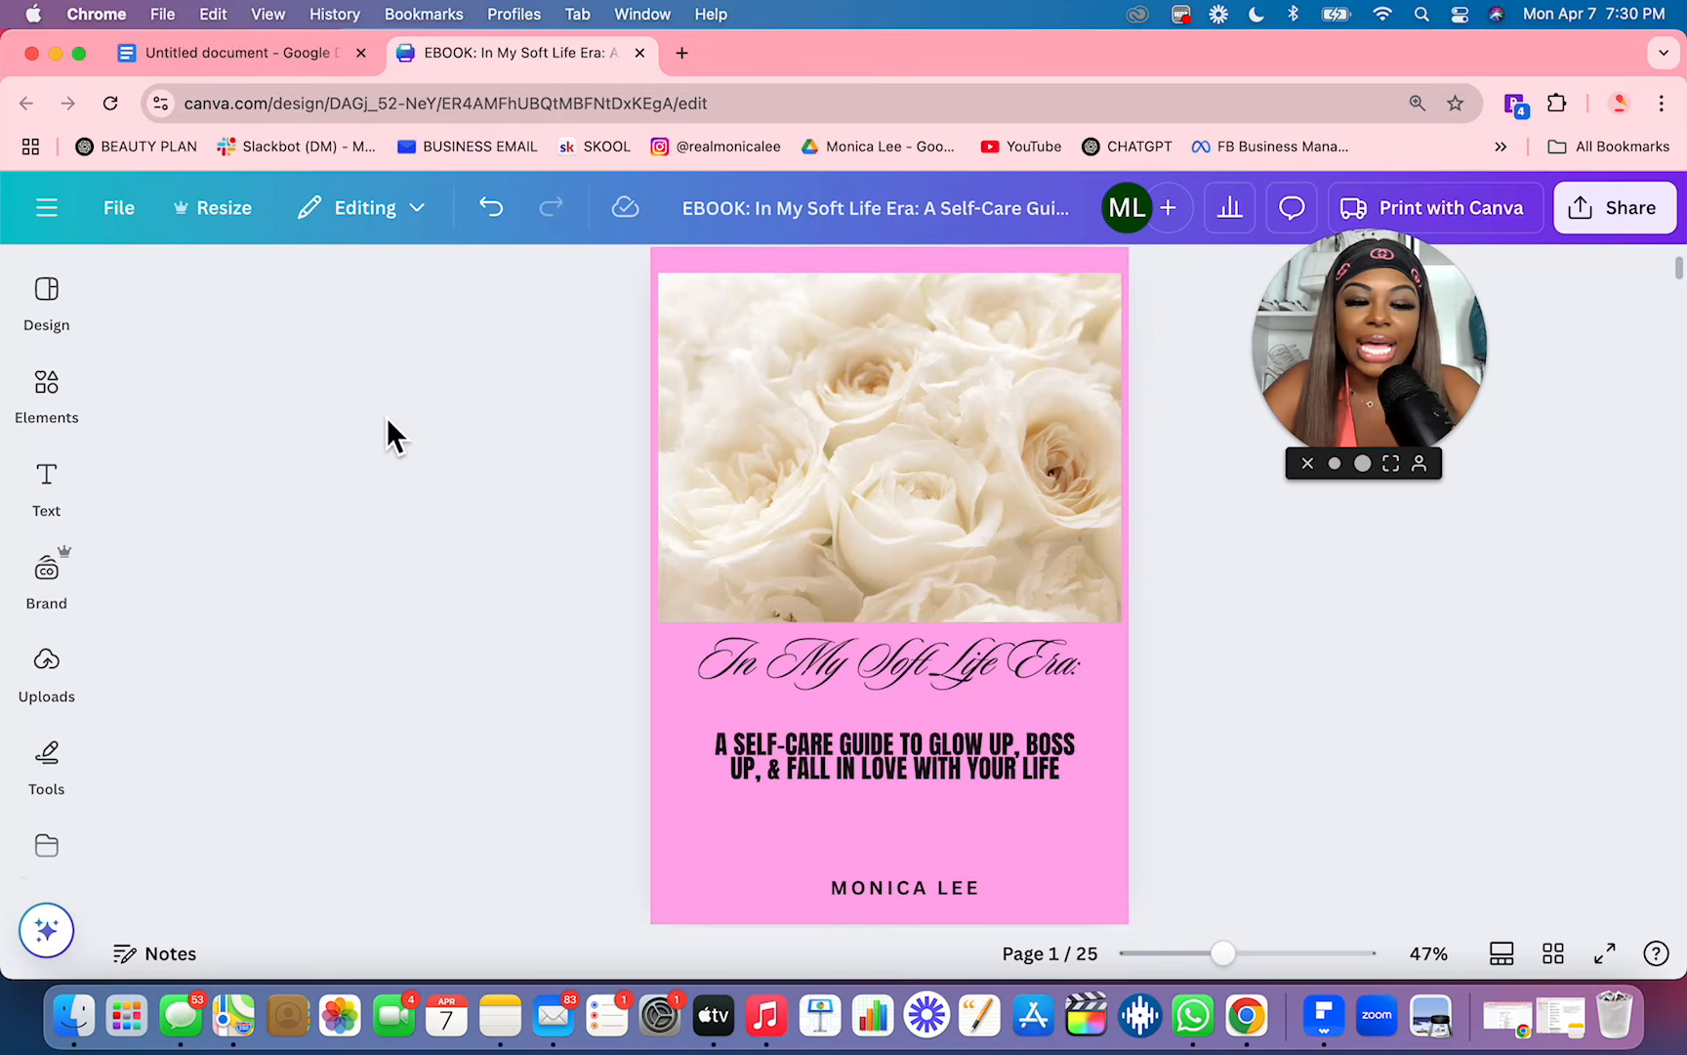
Step: Open Canva's Dream Lab image generator and view the previously generated soft-life images
click(57, 232)
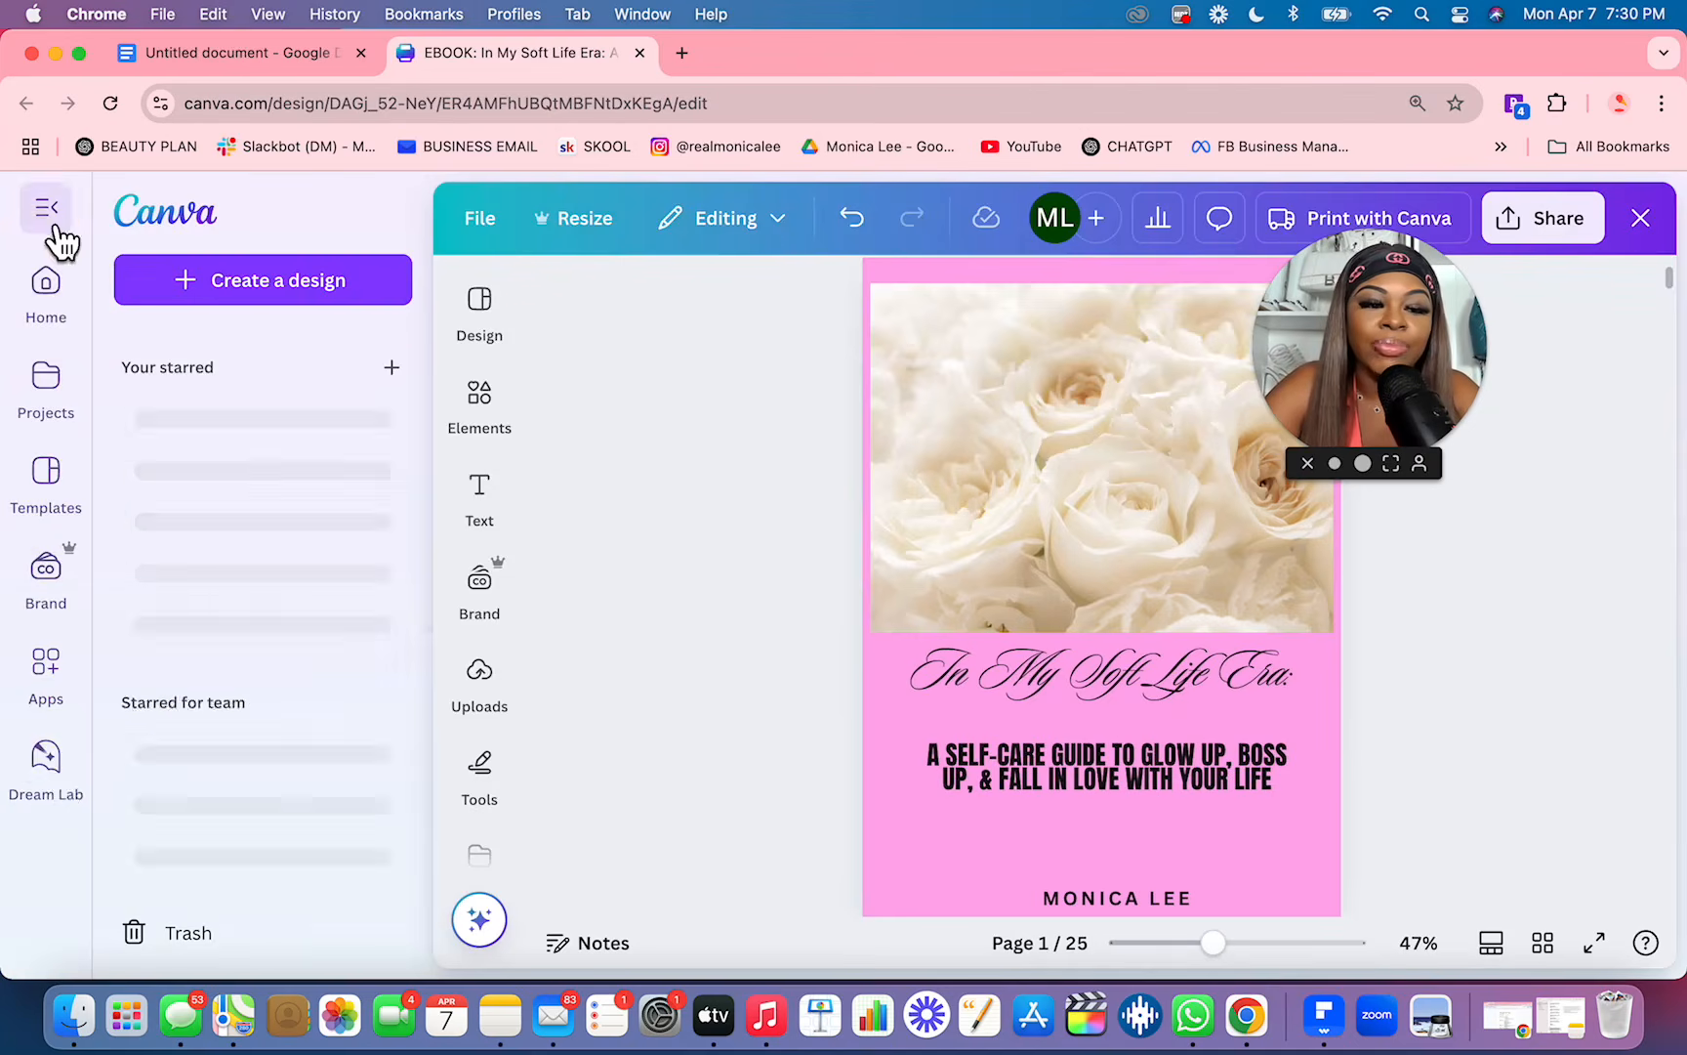
click(50, 767)
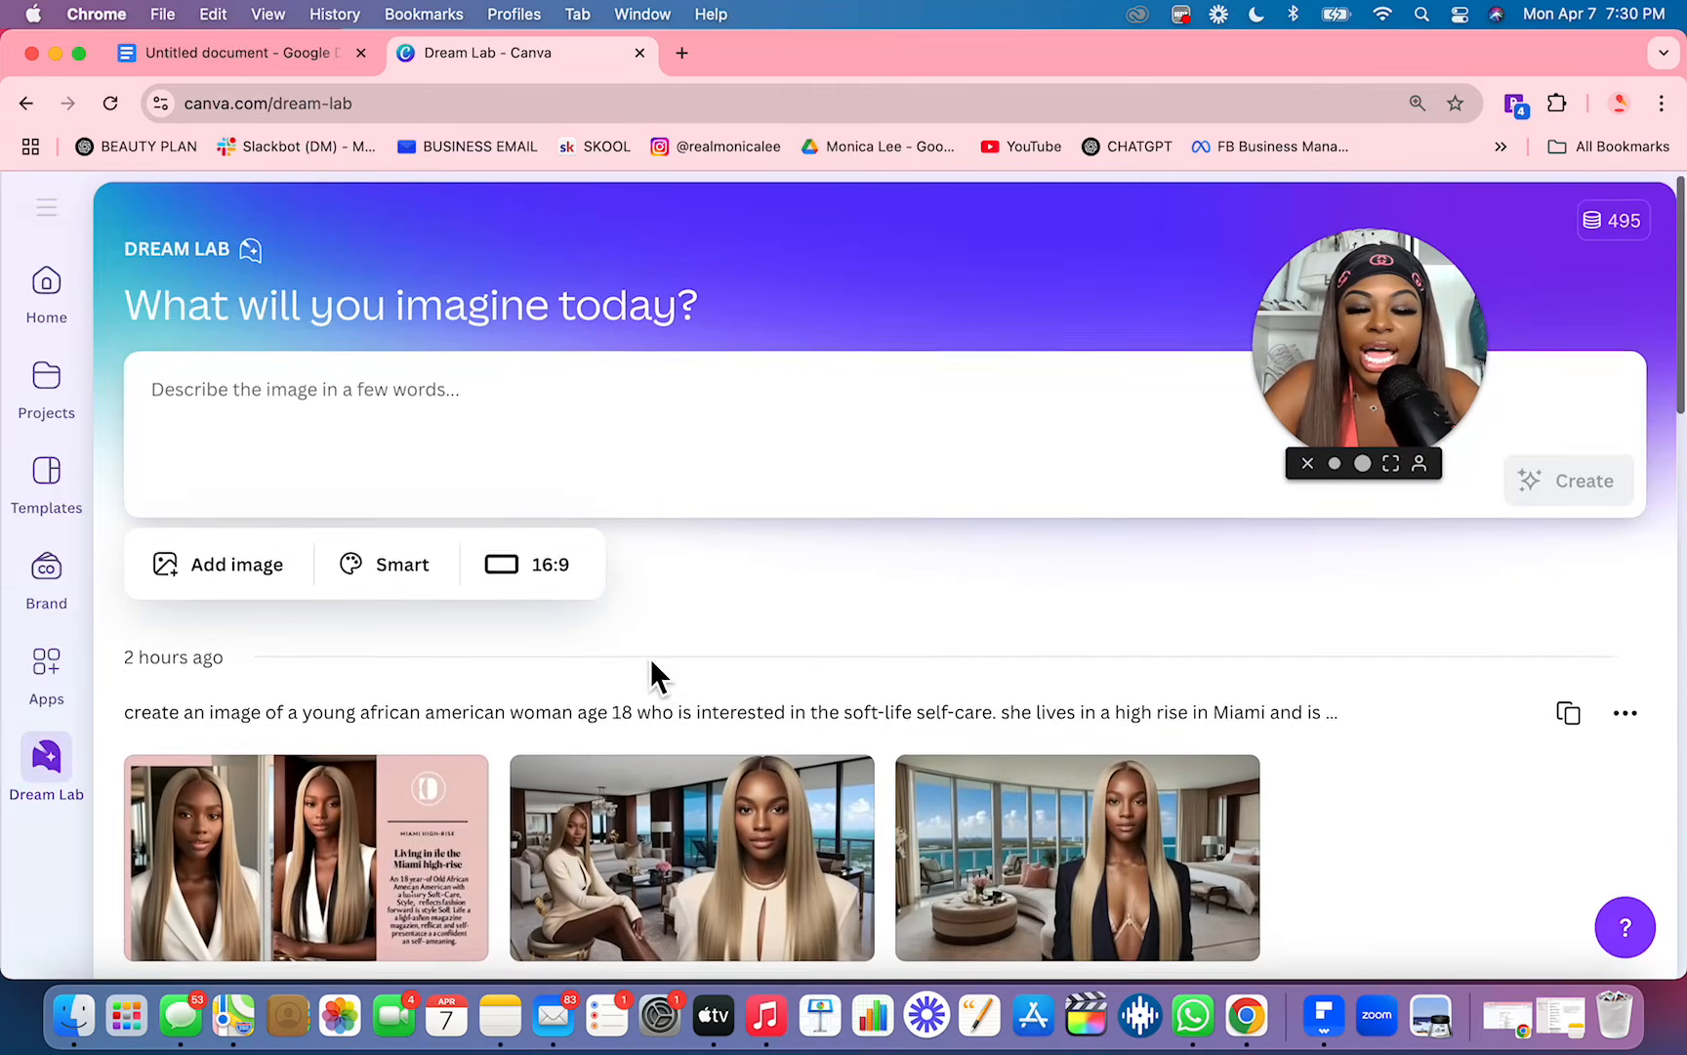
scroll(650, 672, down, 1)
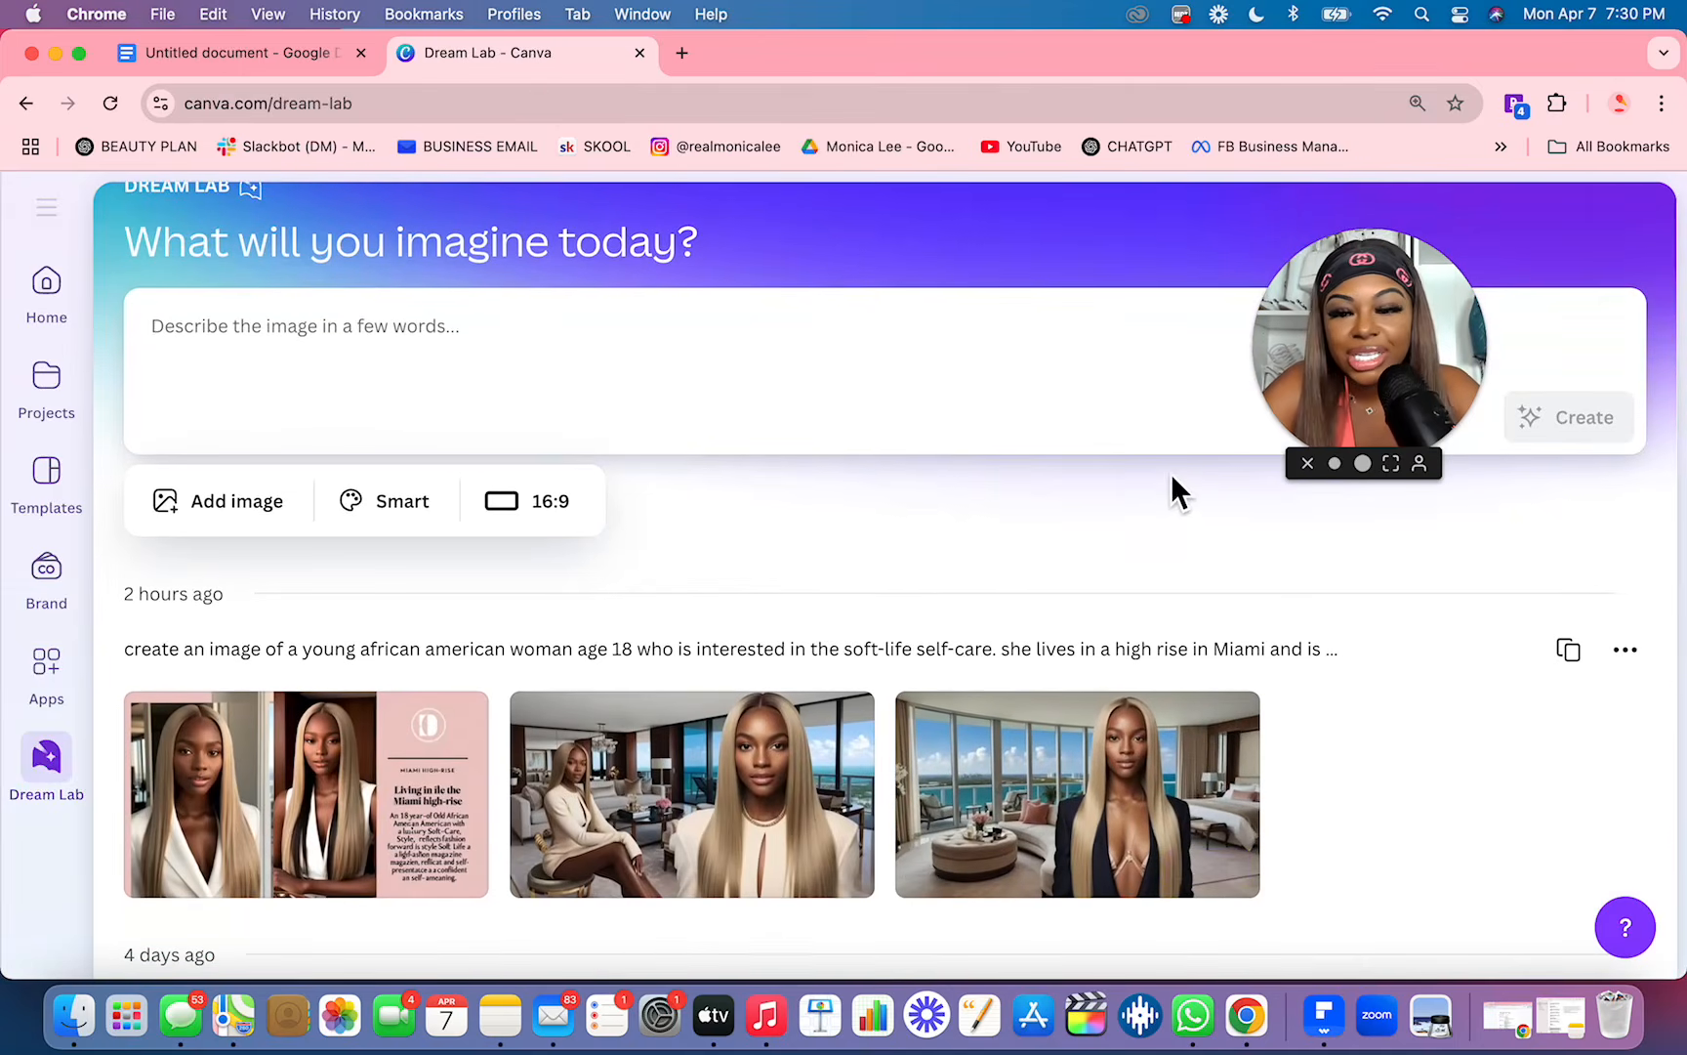
Step: Reuse the earlier Dream Lab prompt about the young soft-life beauty enthusiast in a Miami high rise to generate new 16:9 images
scroll(1103, 764, down, 20)
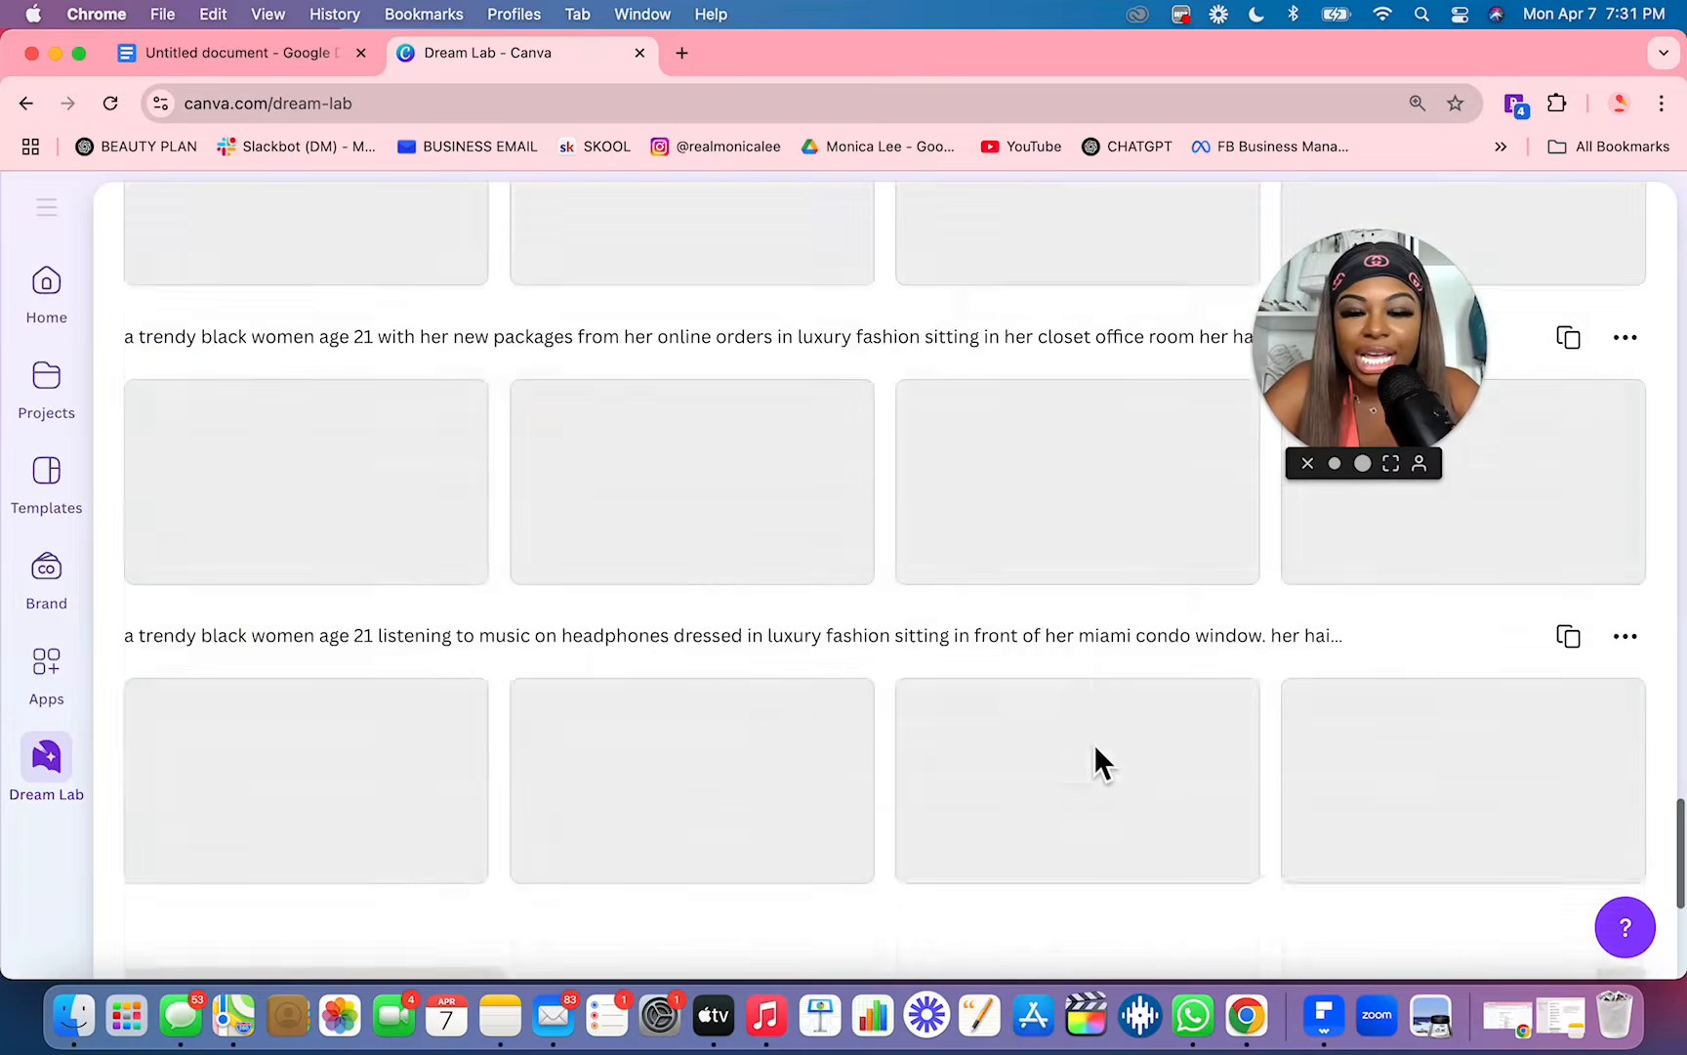
scroll(1093, 743, down, 5)
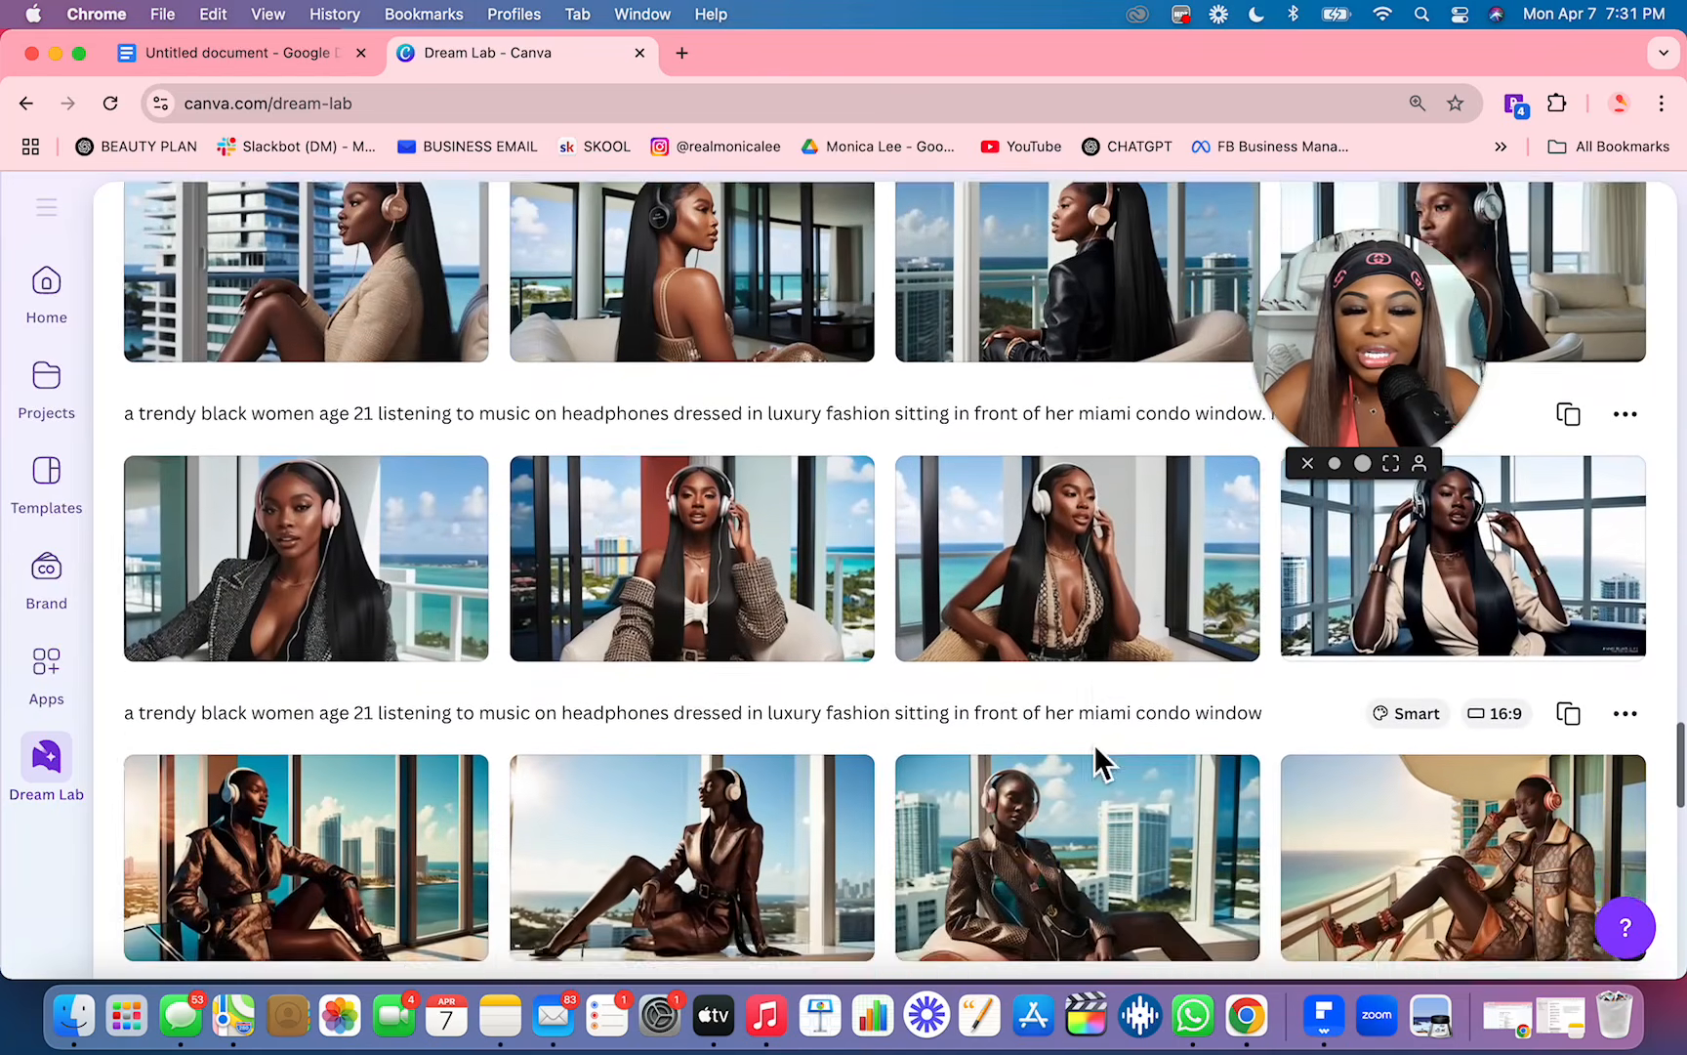
scroll(1109, 767, down, 6)
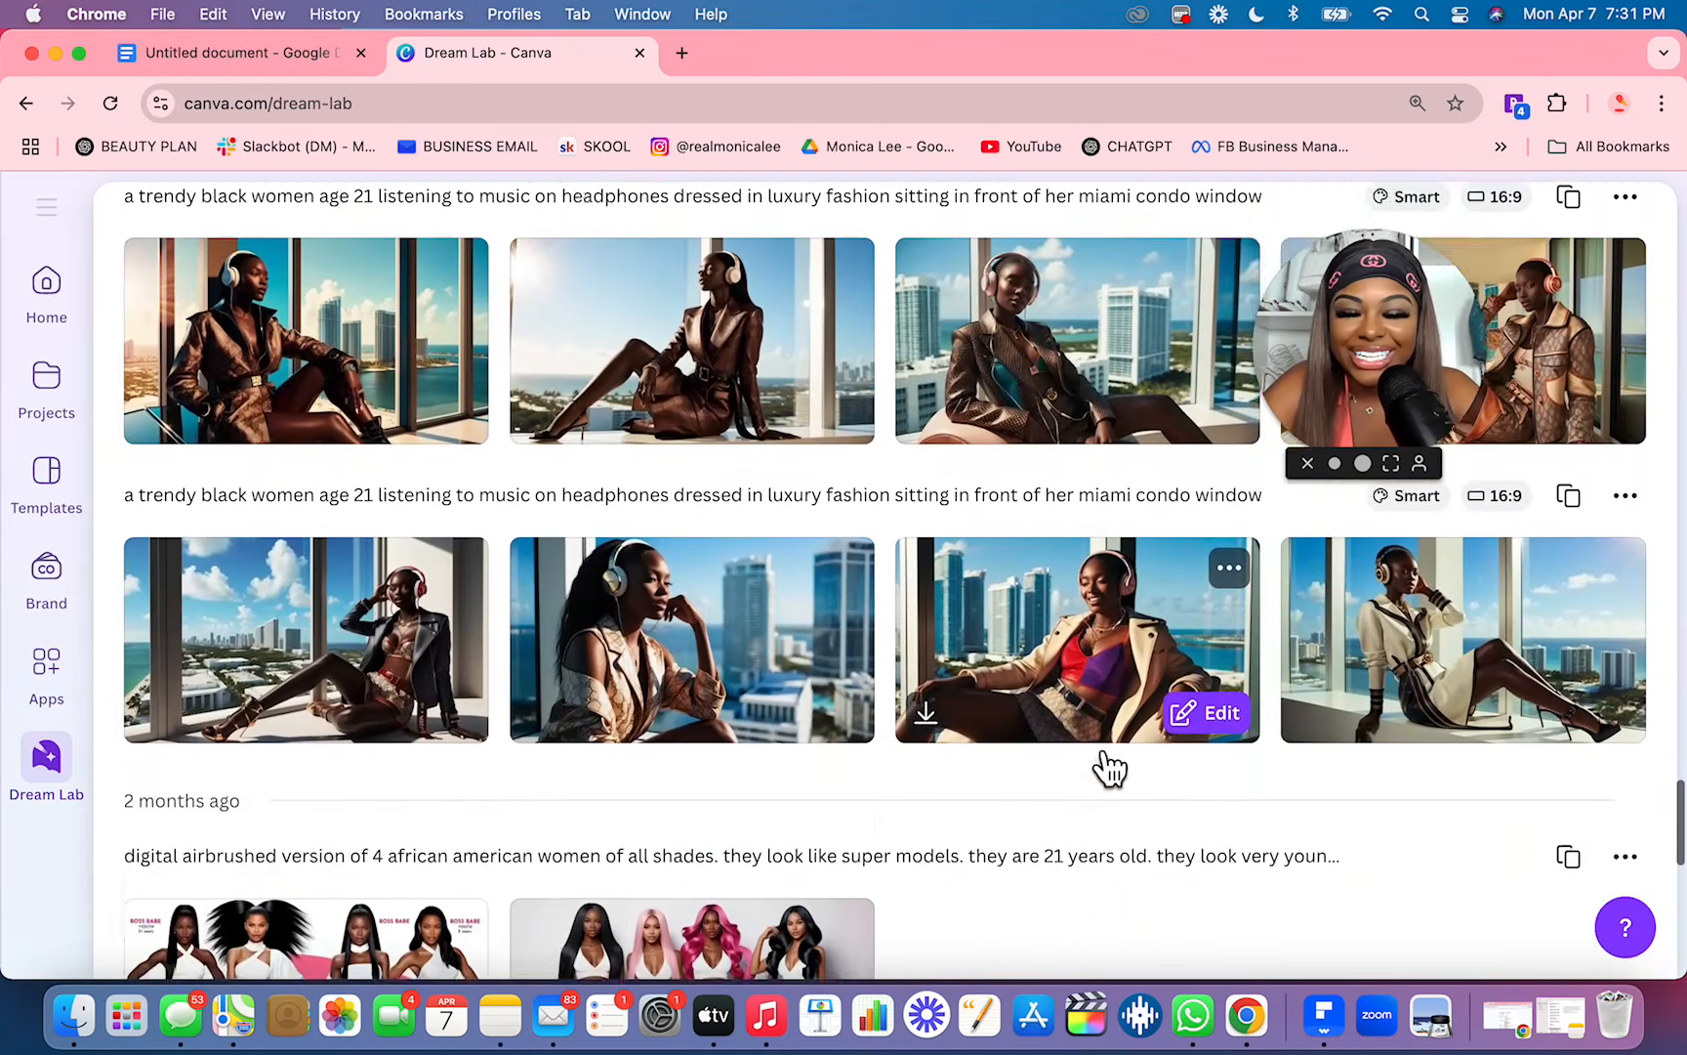
scroll(1096, 747, down, 15)
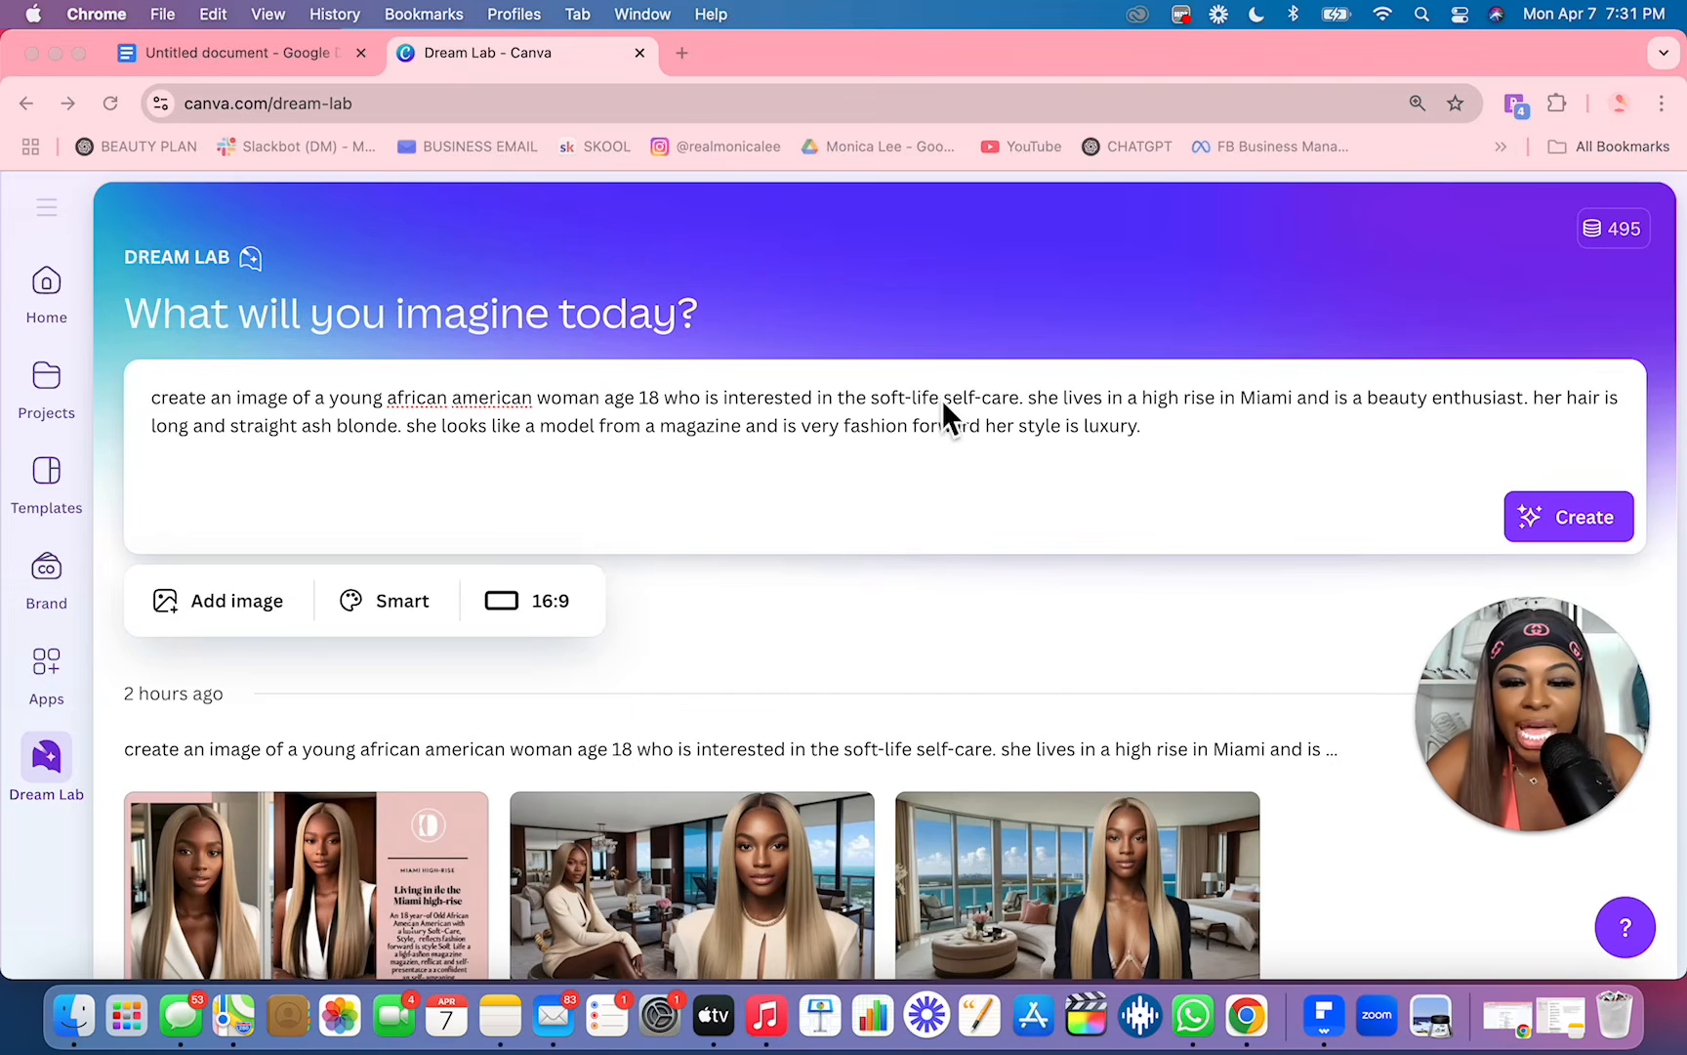
click(1581, 526)
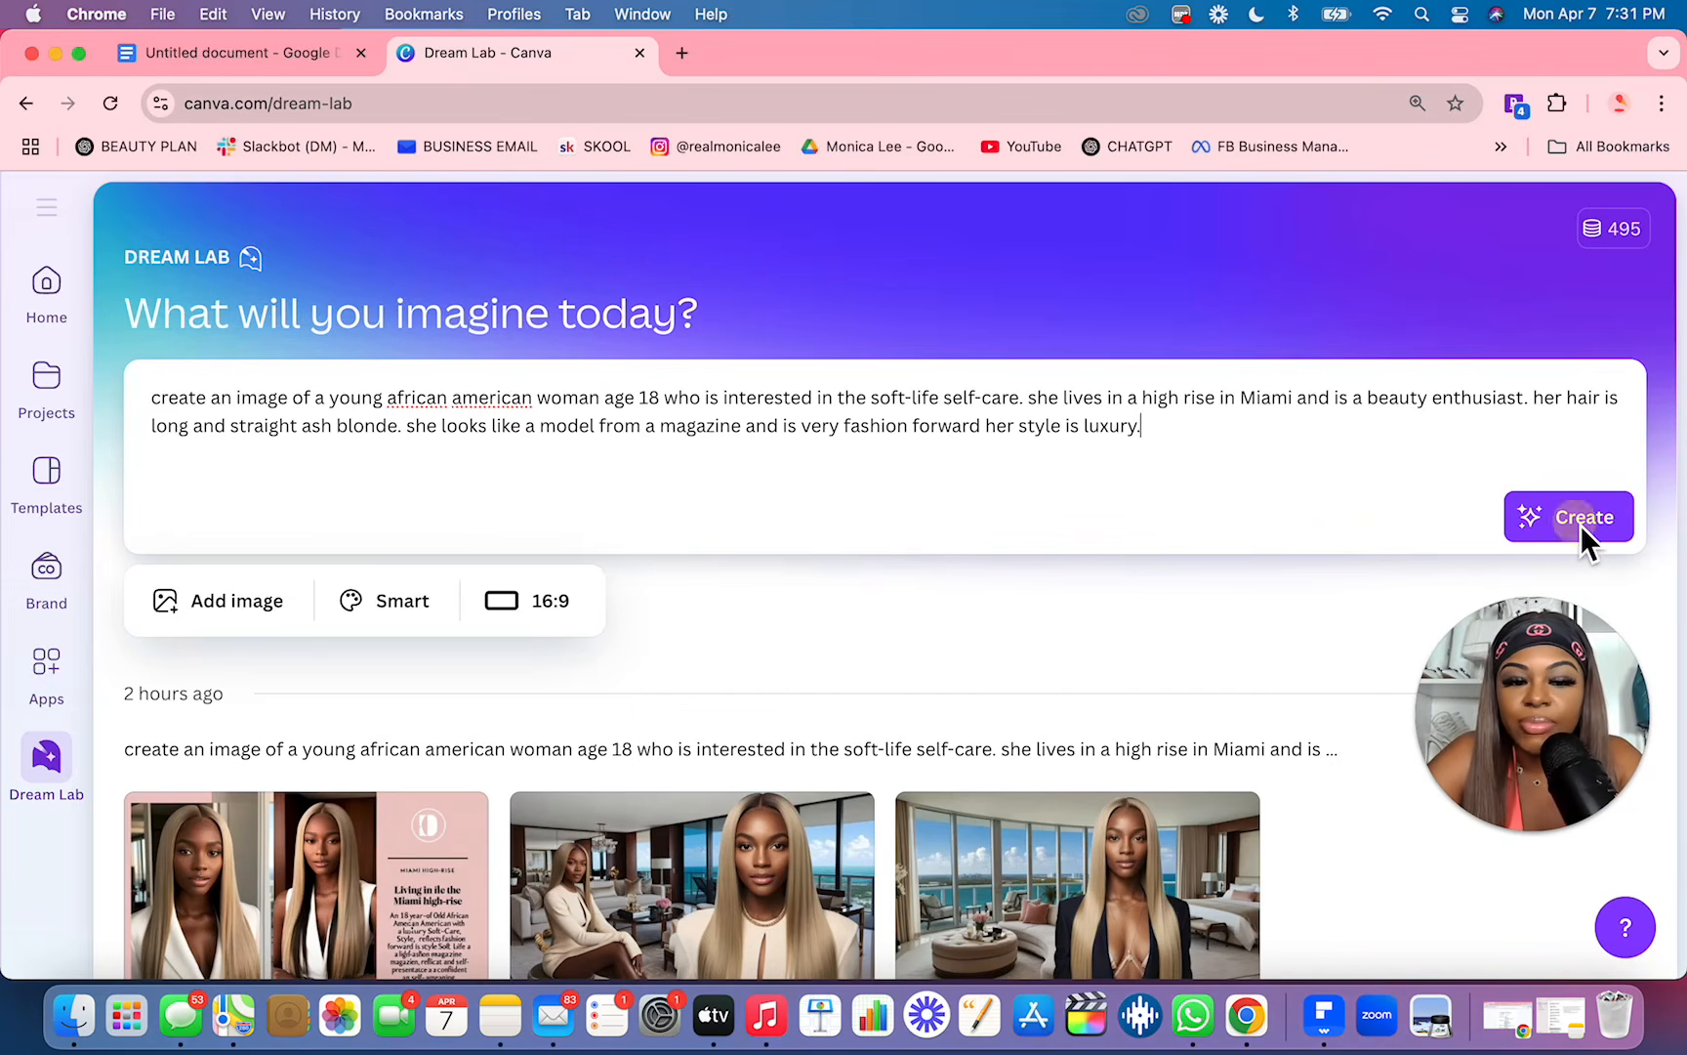
click(1581, 524)
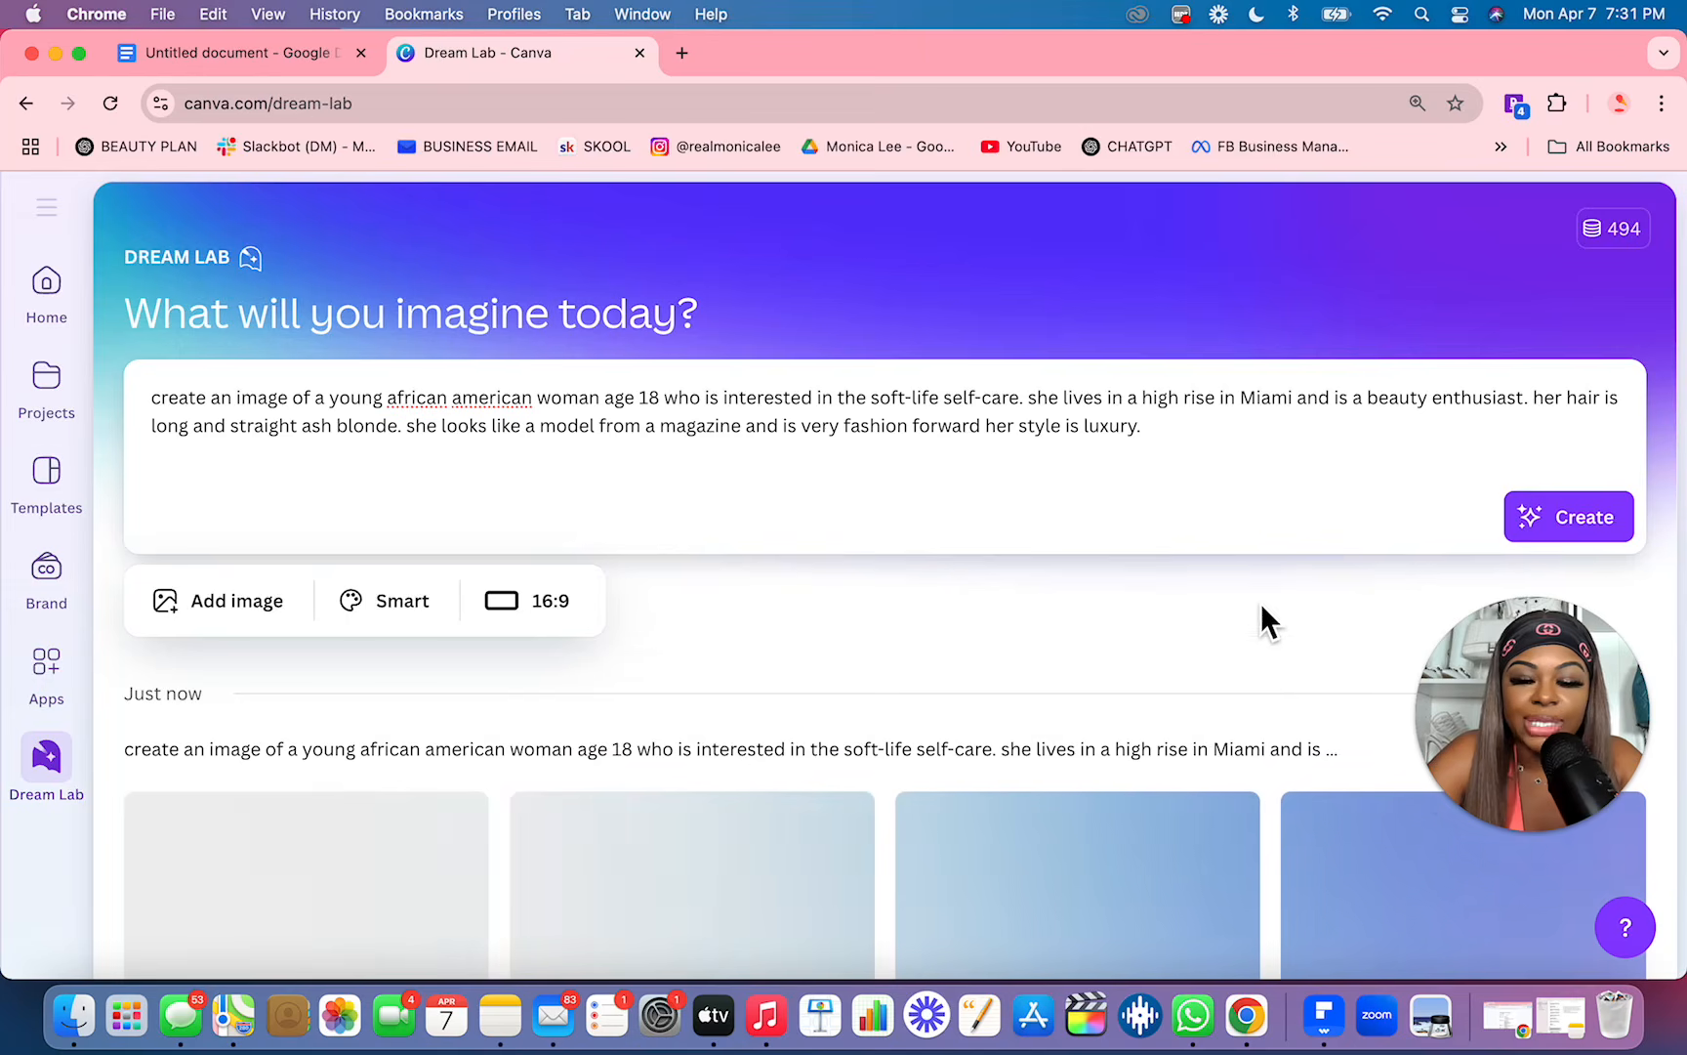
Step: Compare the new and earlier generations and download the earlier image of the woman in a dark blazer in the ocean-view living room
scroll(1255, 591, down, 2)
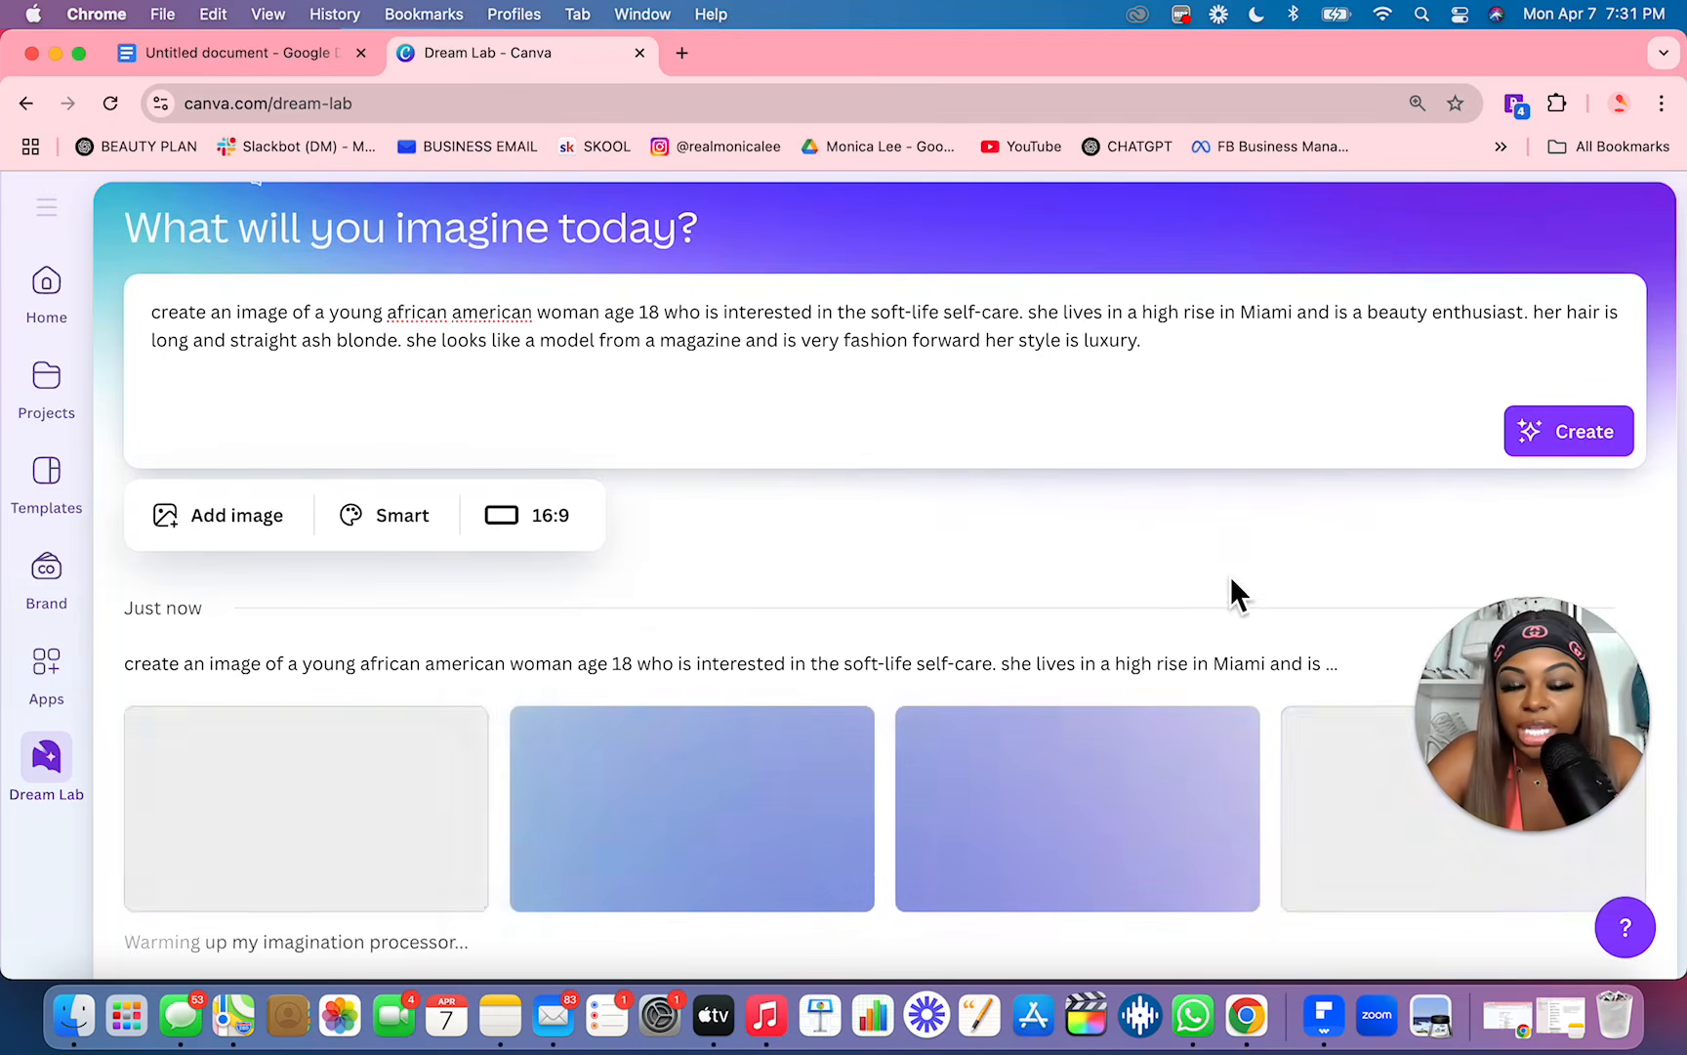
scroll(1111, 501, down, 5)
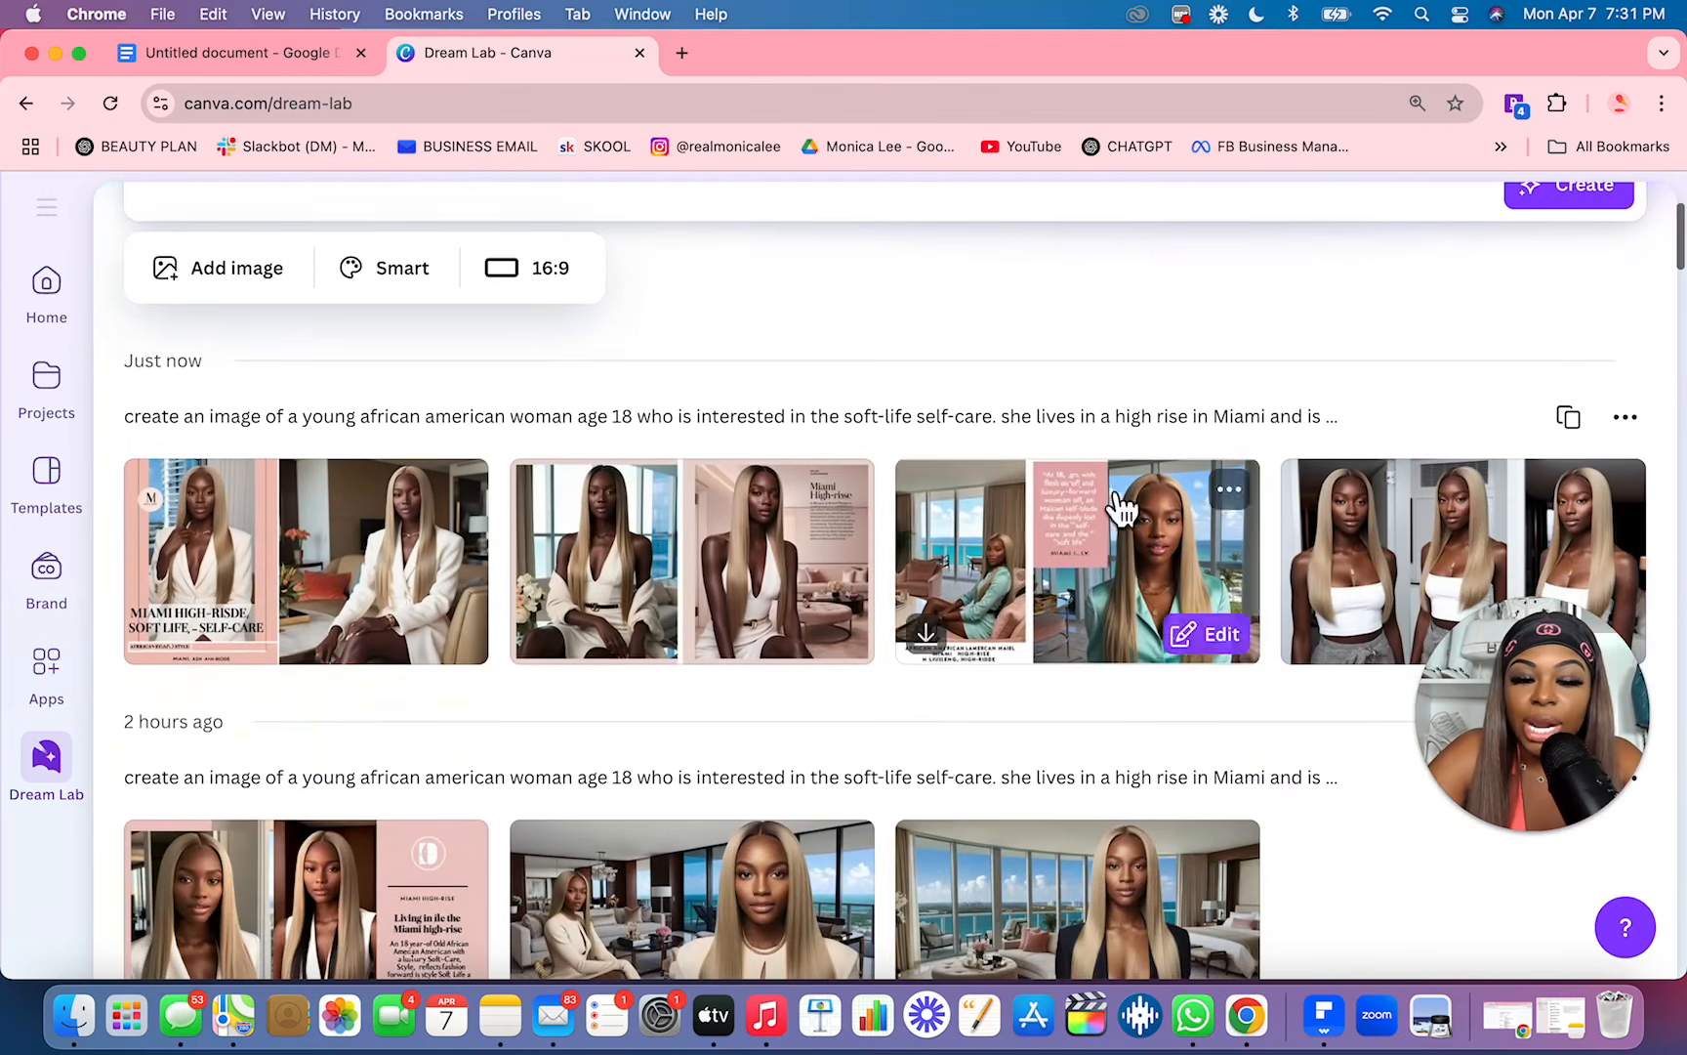
mouse_move(850, 502)
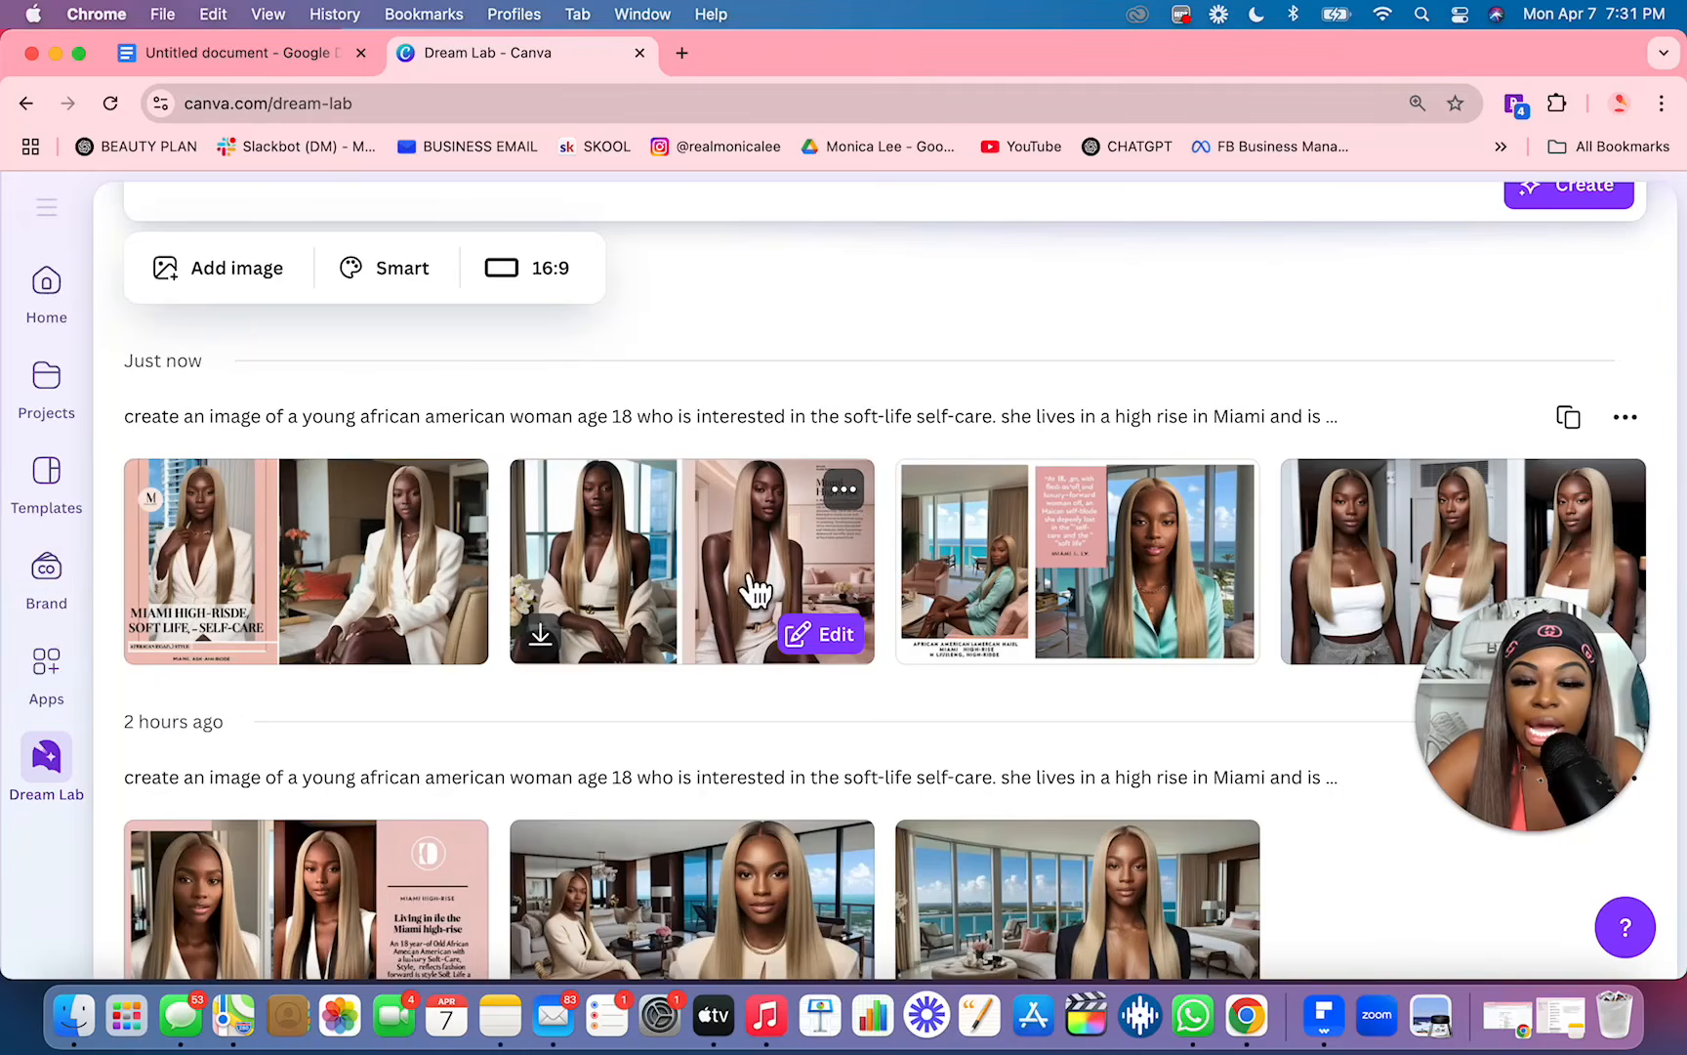
scroll(588, 667, down, 1)
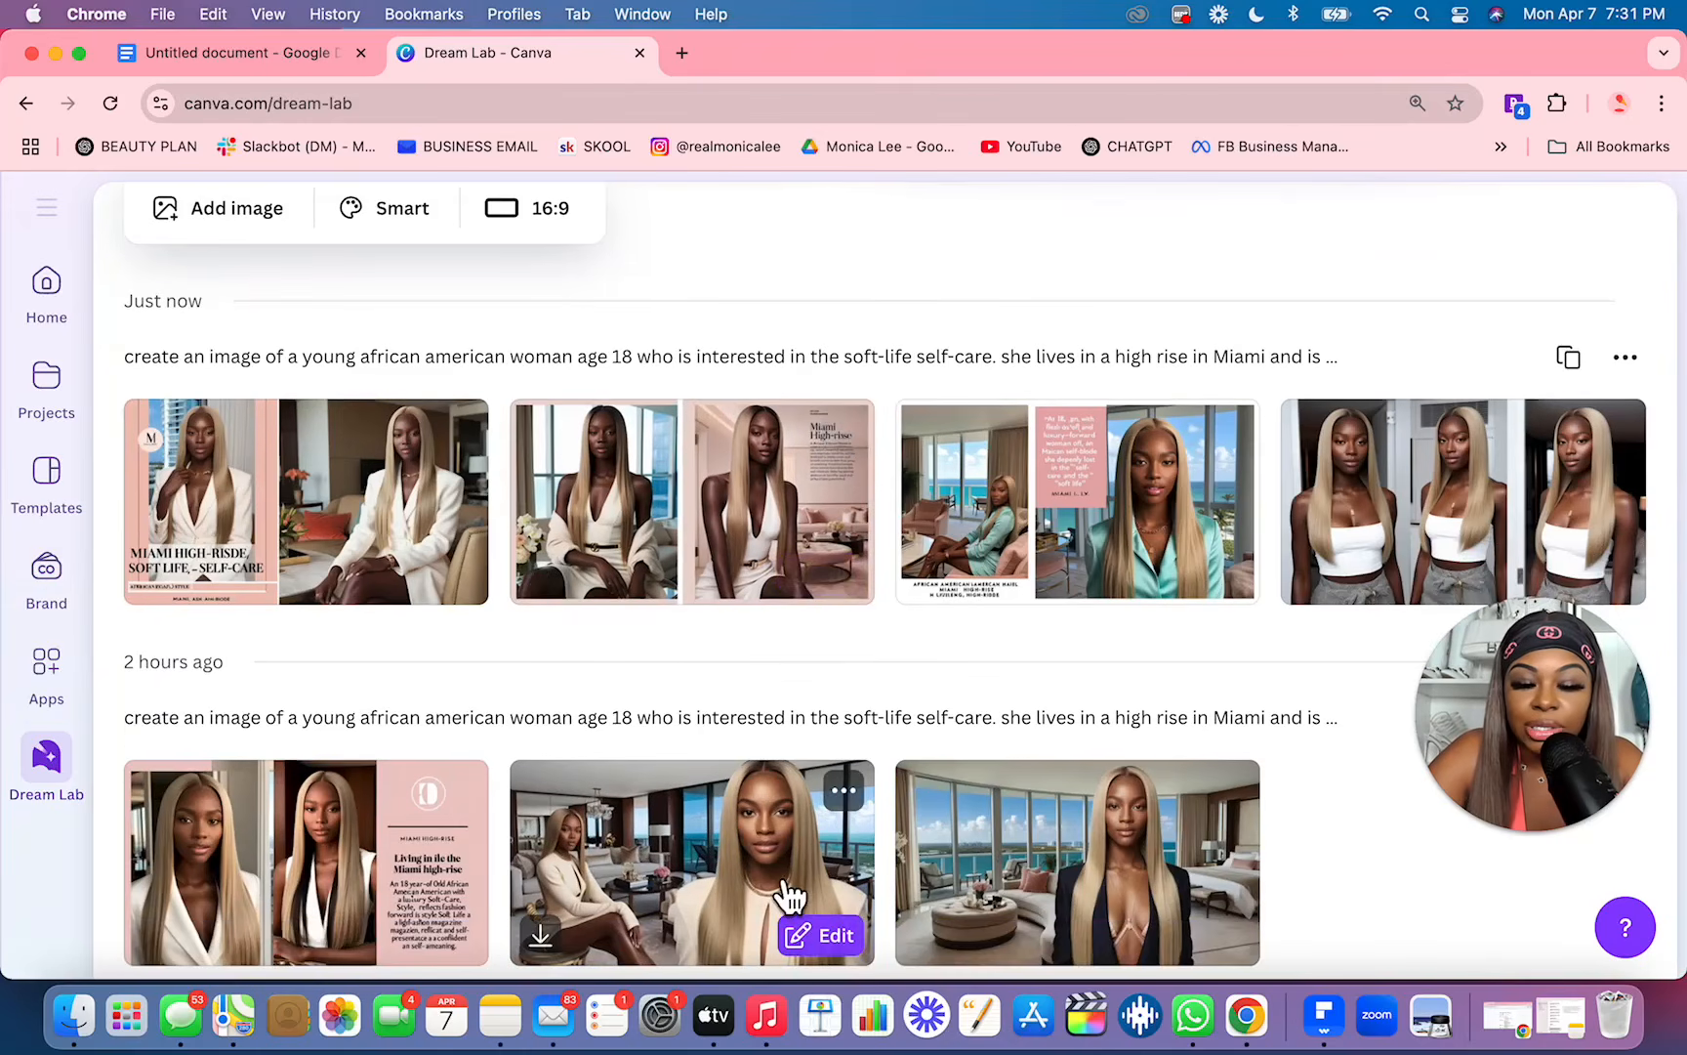
scroll(791, 897, down, 1)
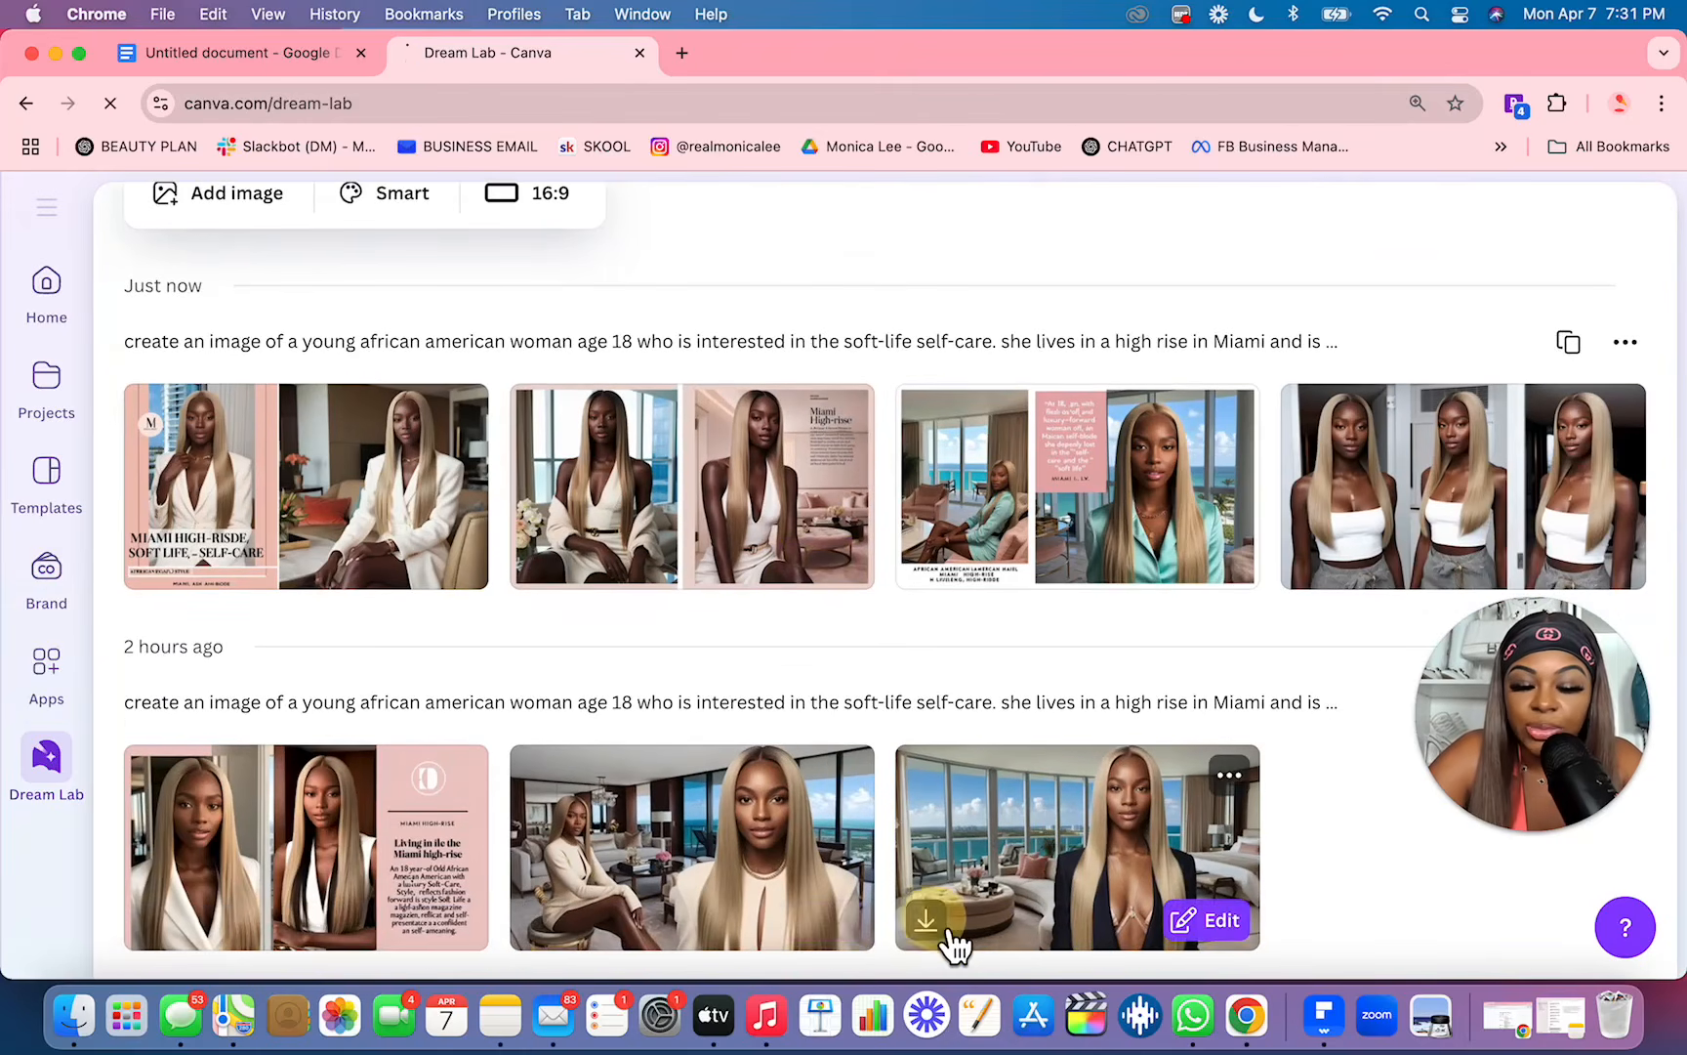
click(926, 920)
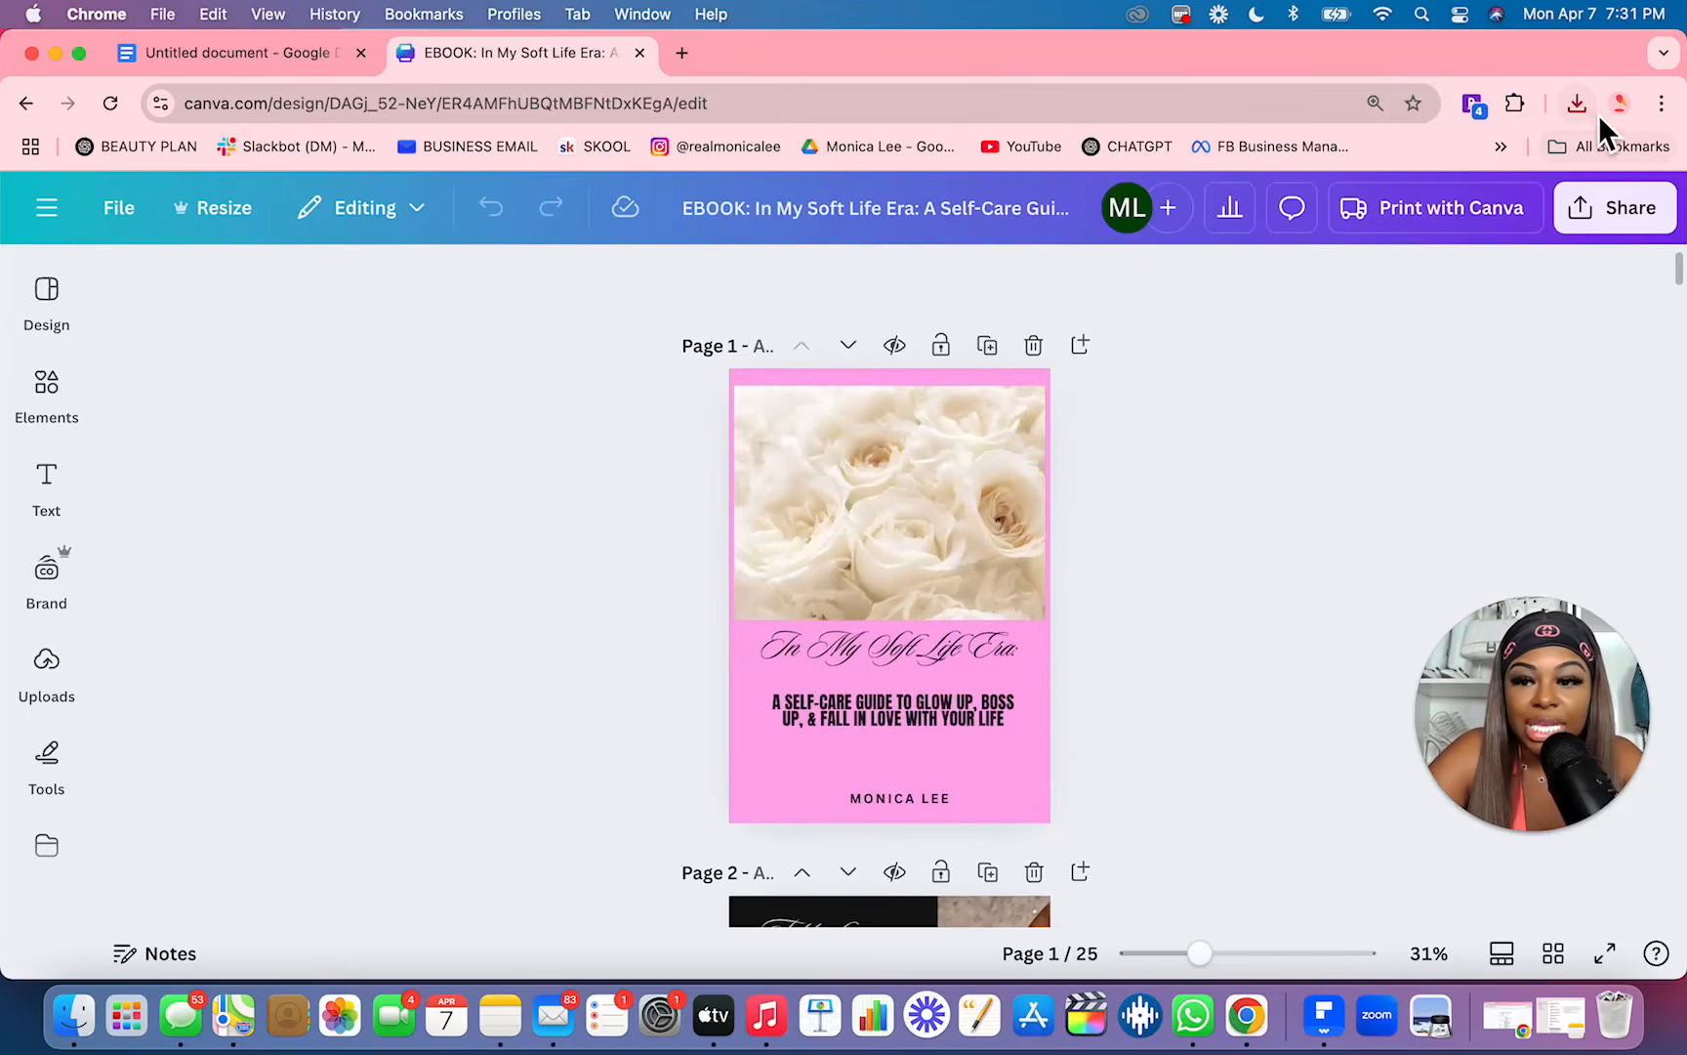
Step: Replace the white roses photo on the ebook cover with the downloaded image and show all pages in the grid overview
click(1577, 103)
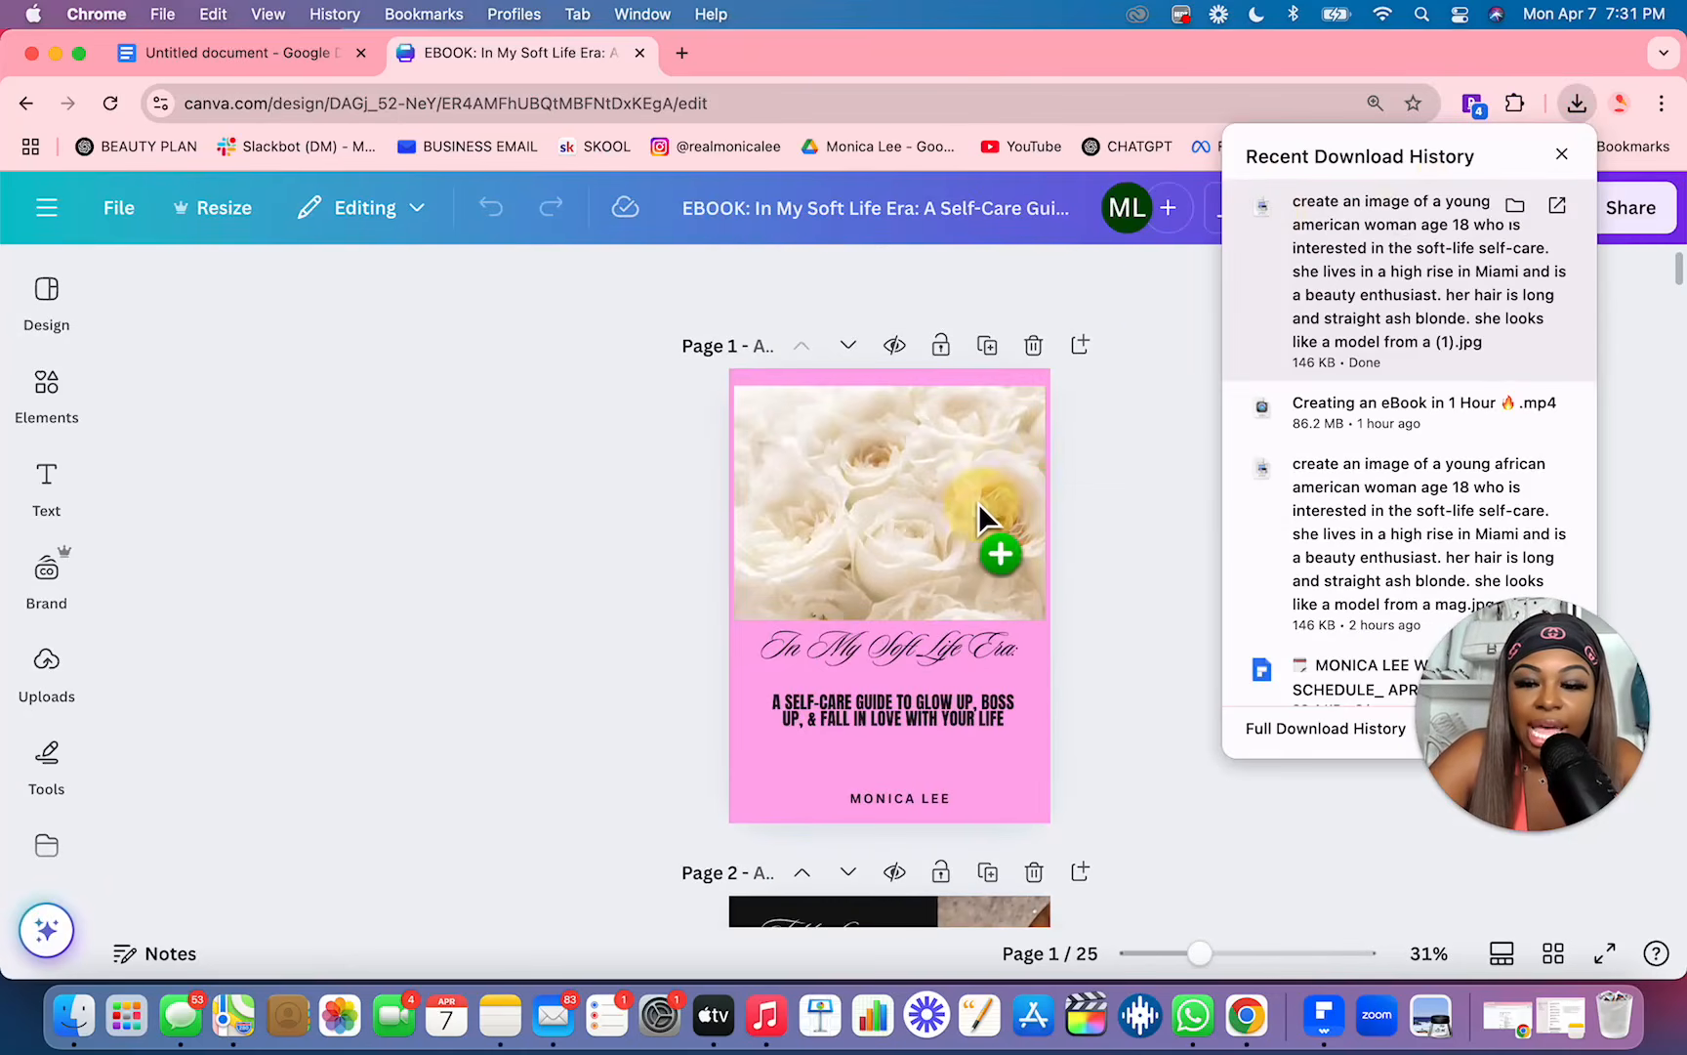
drag(984, 493, 954, 547)
drag(915, 621, 979, 520)
click(567, 595)
click(644, 662)
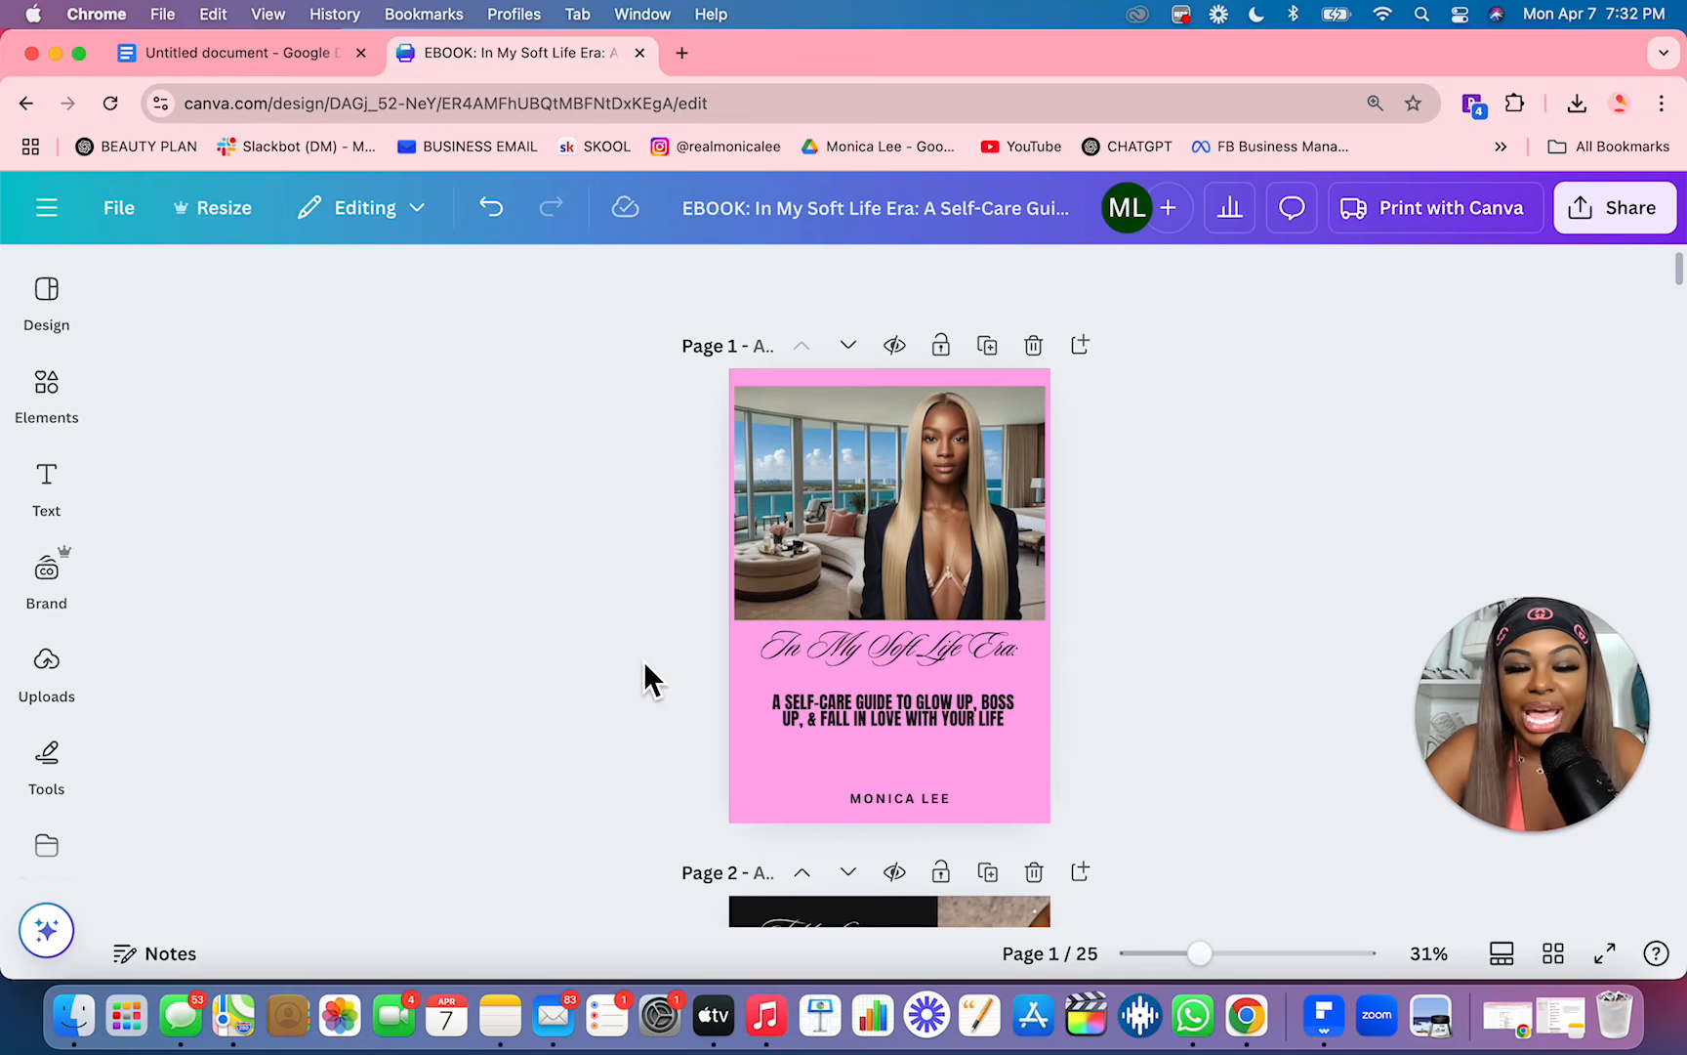
click(1553, 954)
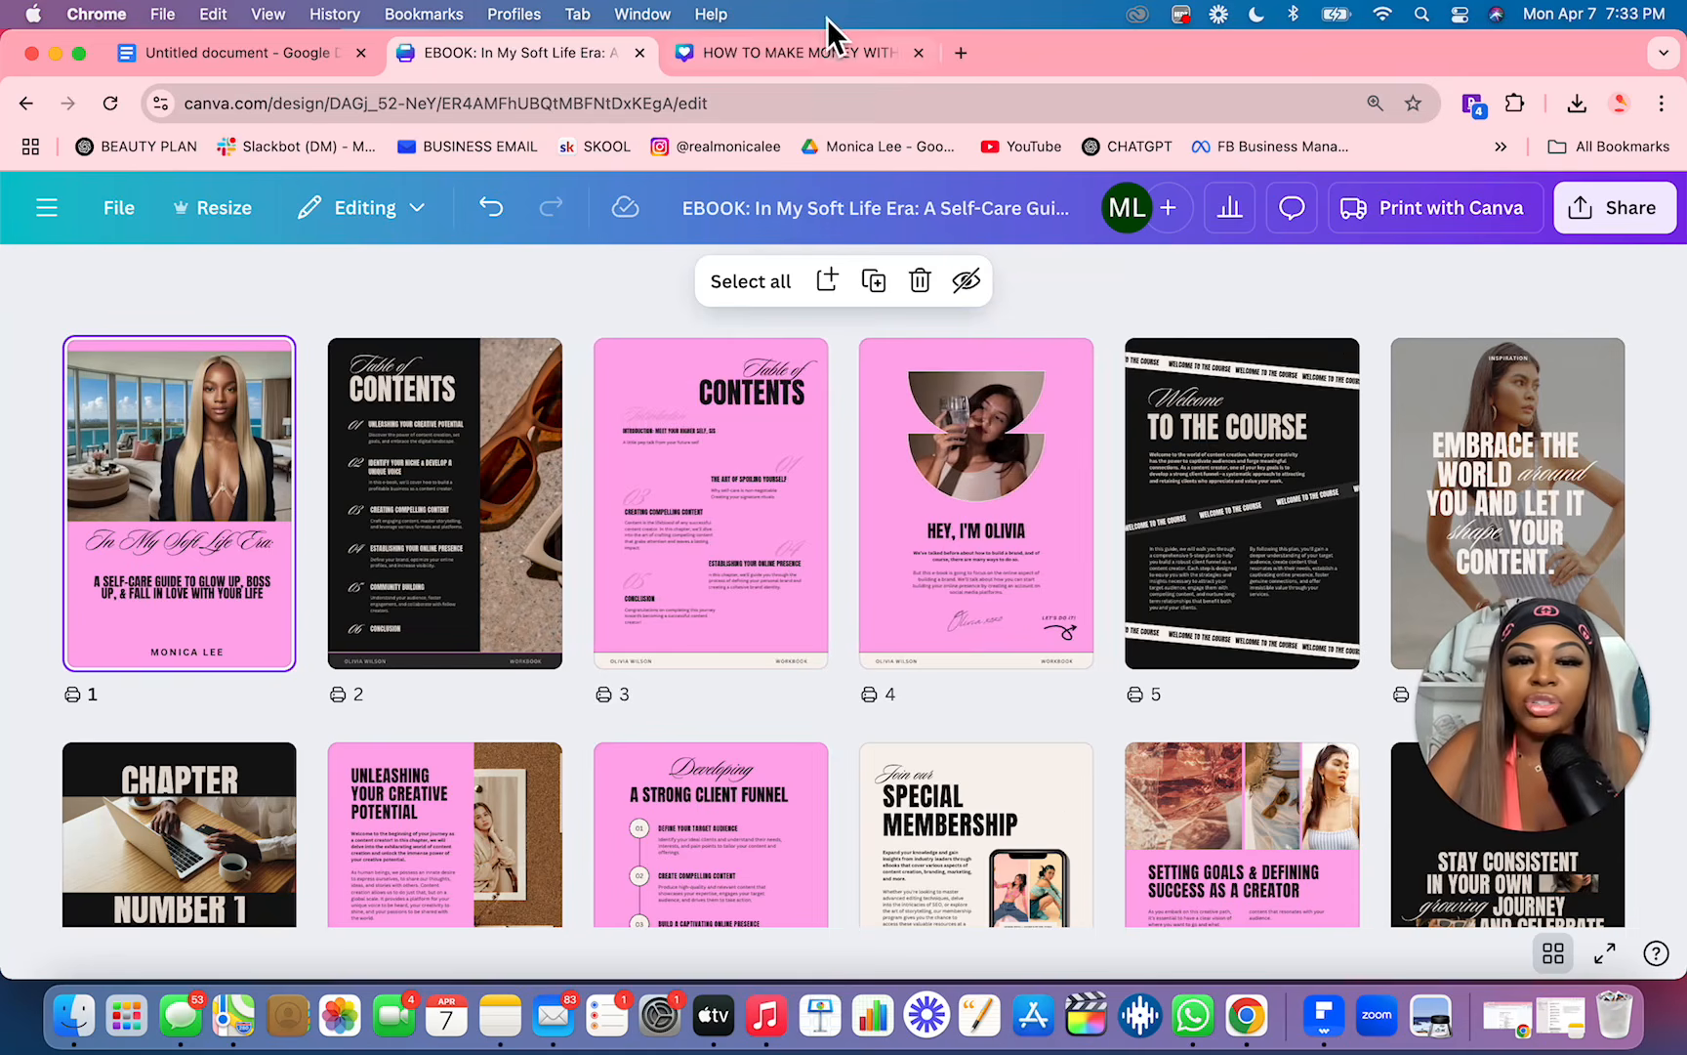
Step: Switch to the finished social media money ebook design and download pages 1–13 as PDF Standard
click(831, 51)
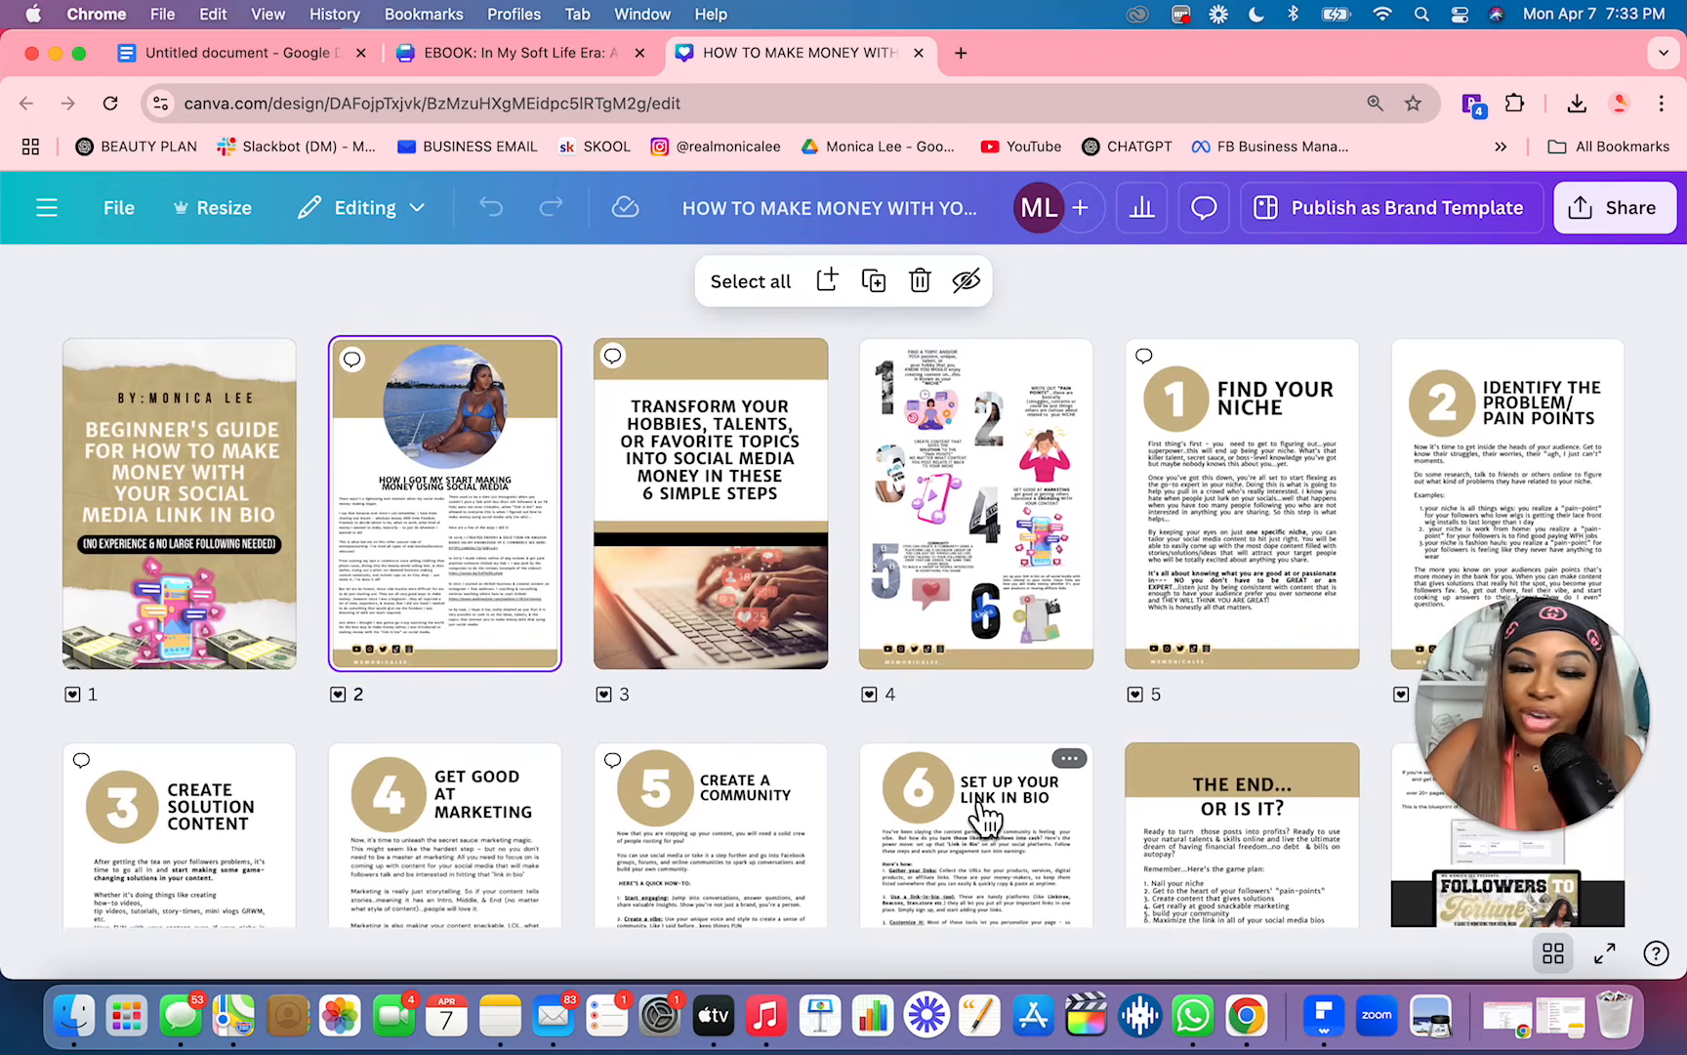
click(1602, 234)
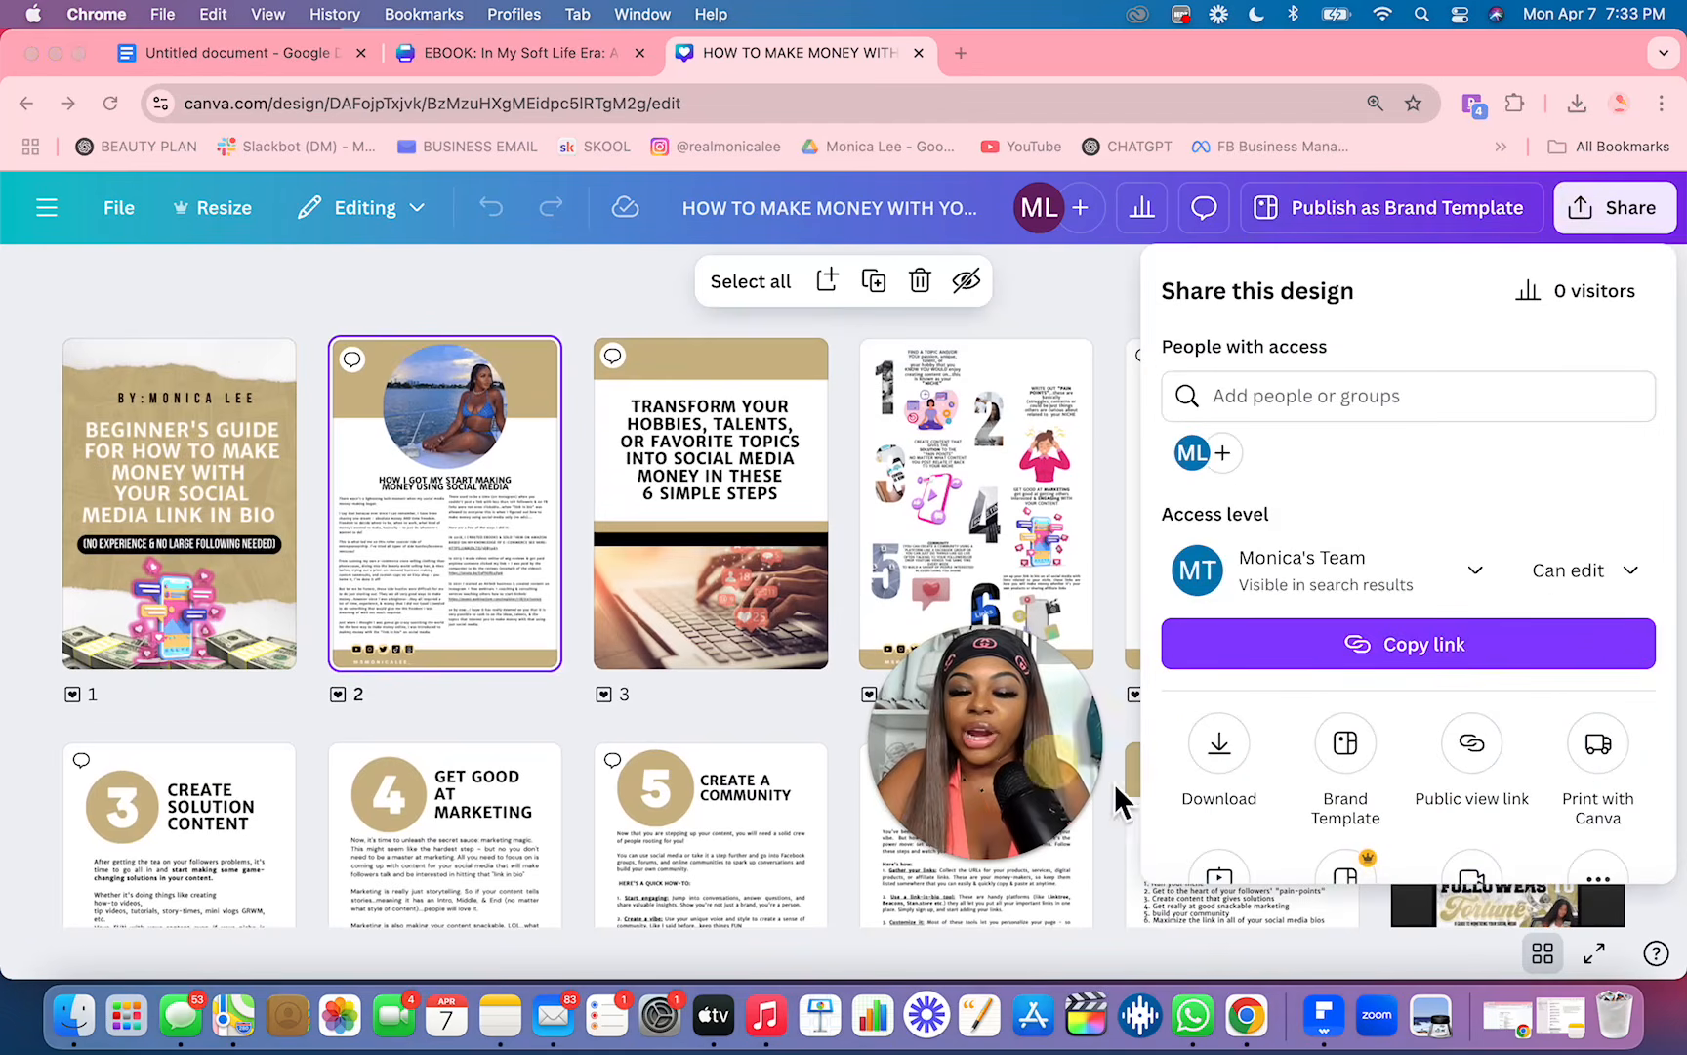
click(1229, 758)
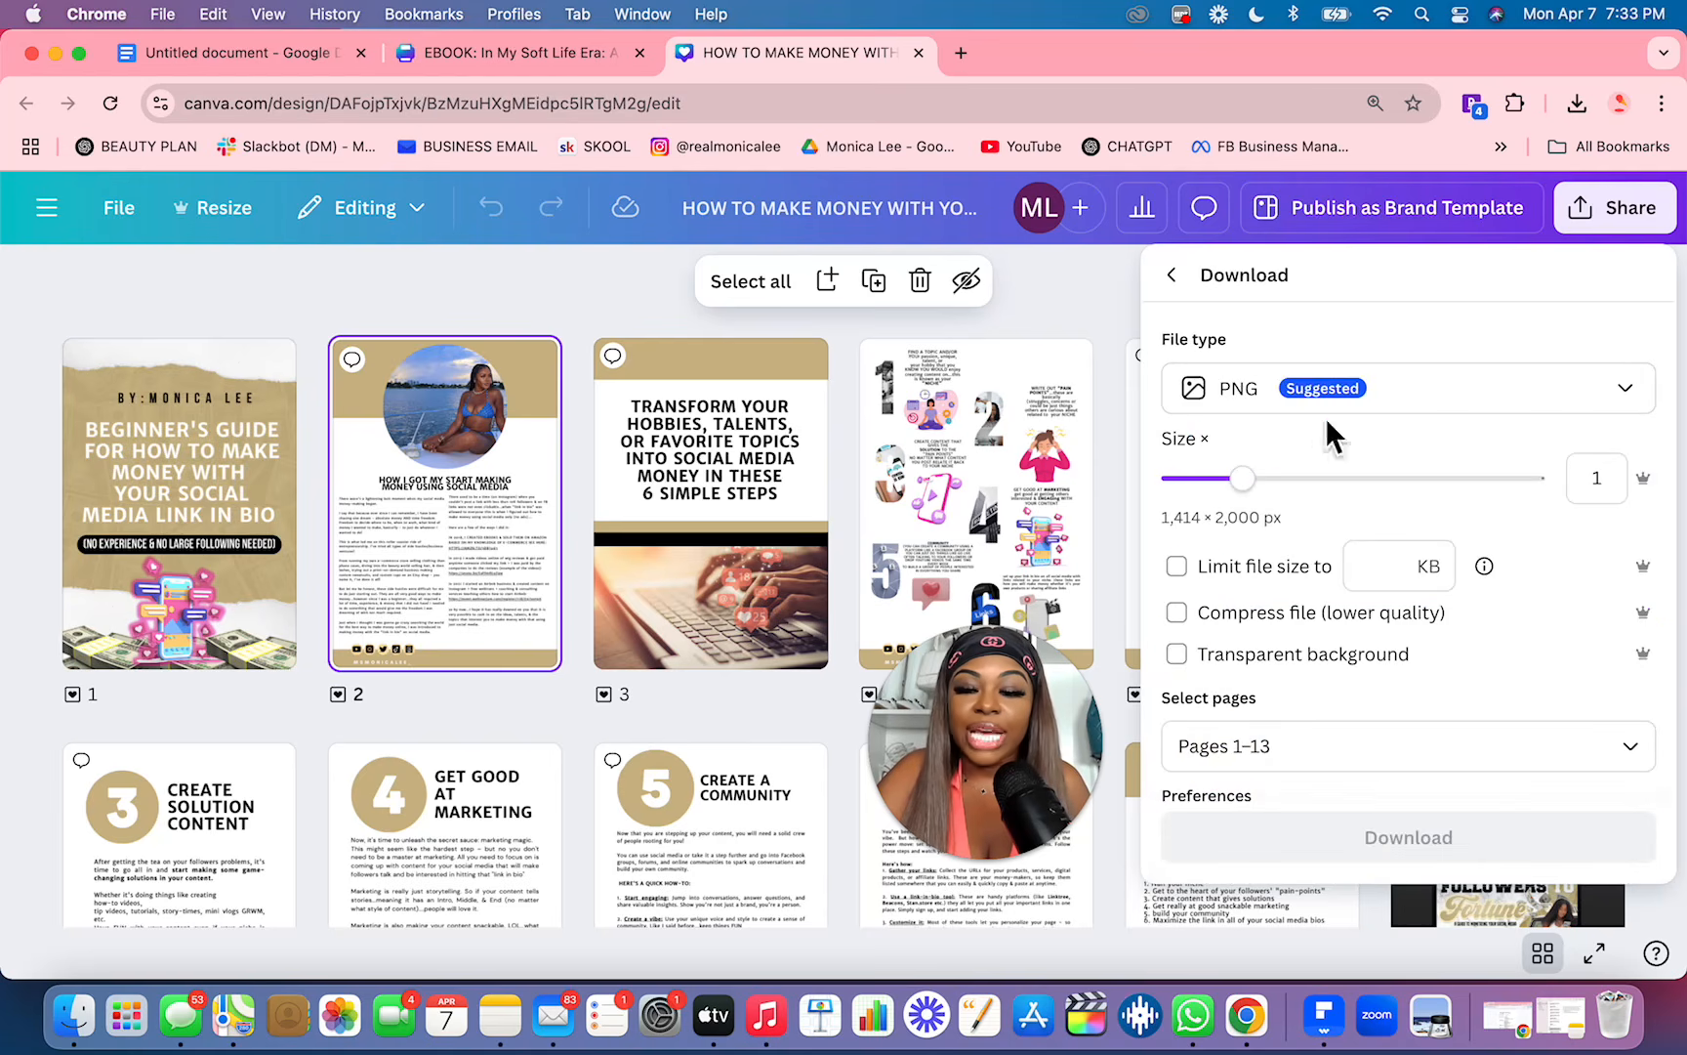
click(1396, 414)
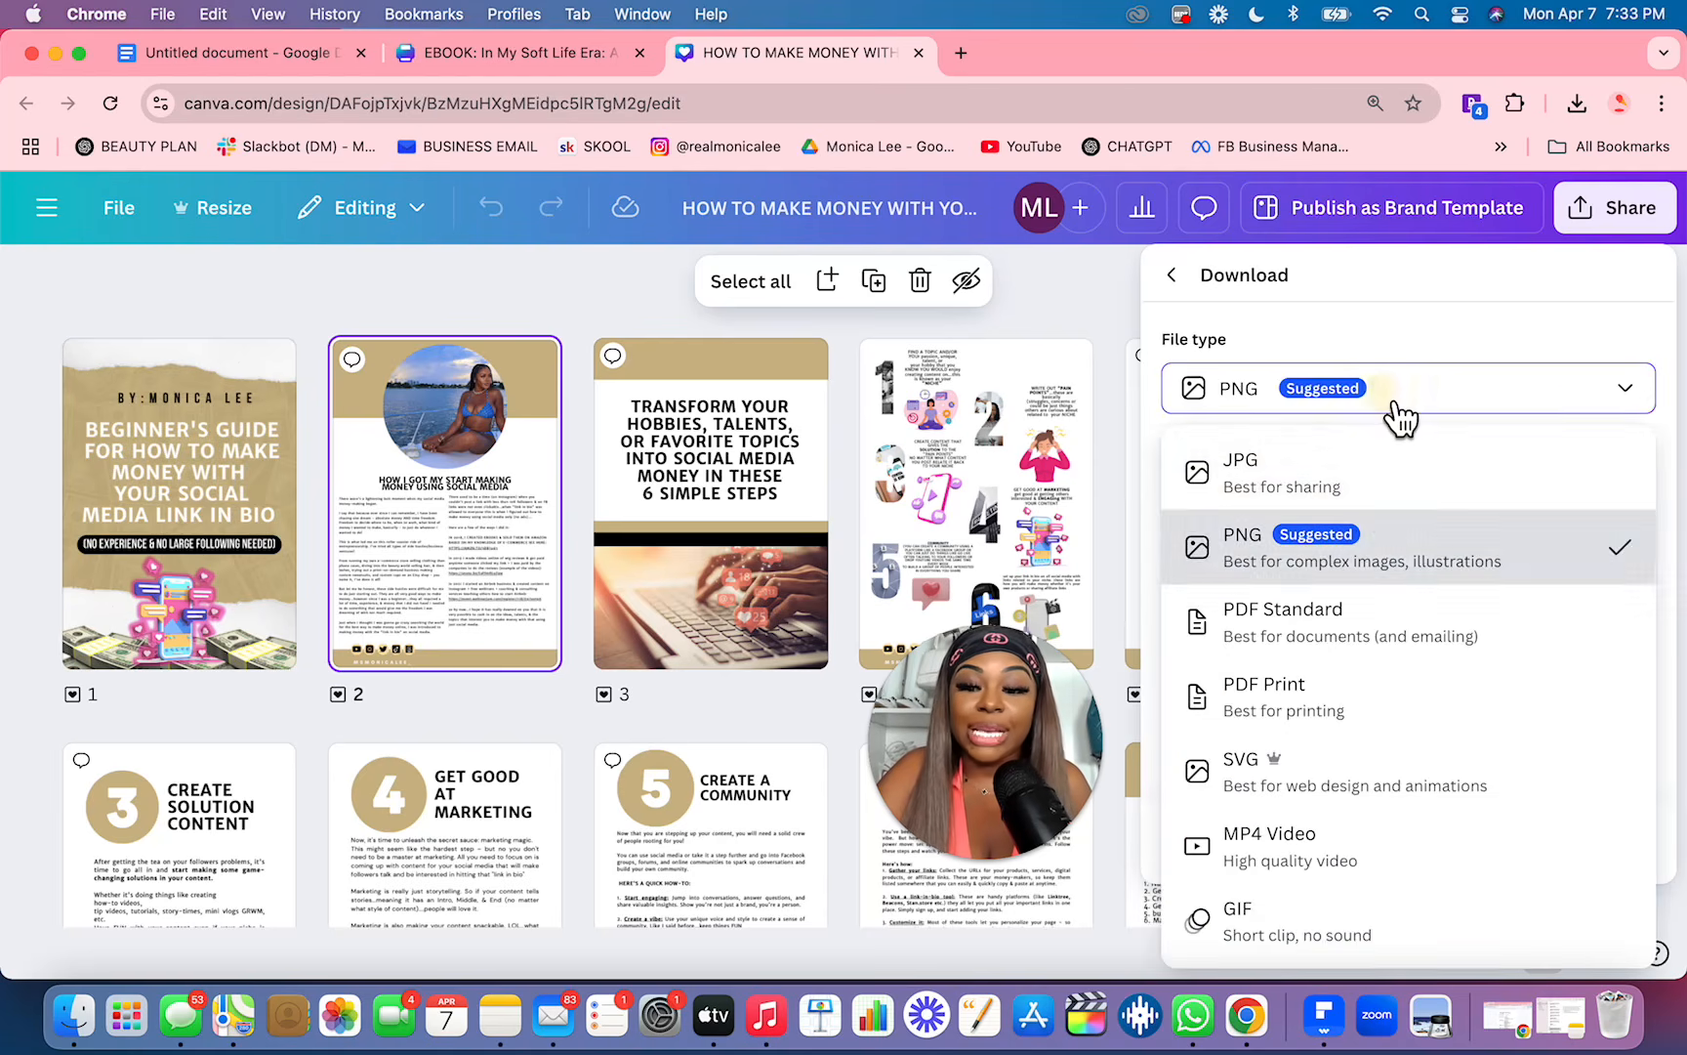
click(1395, 653)
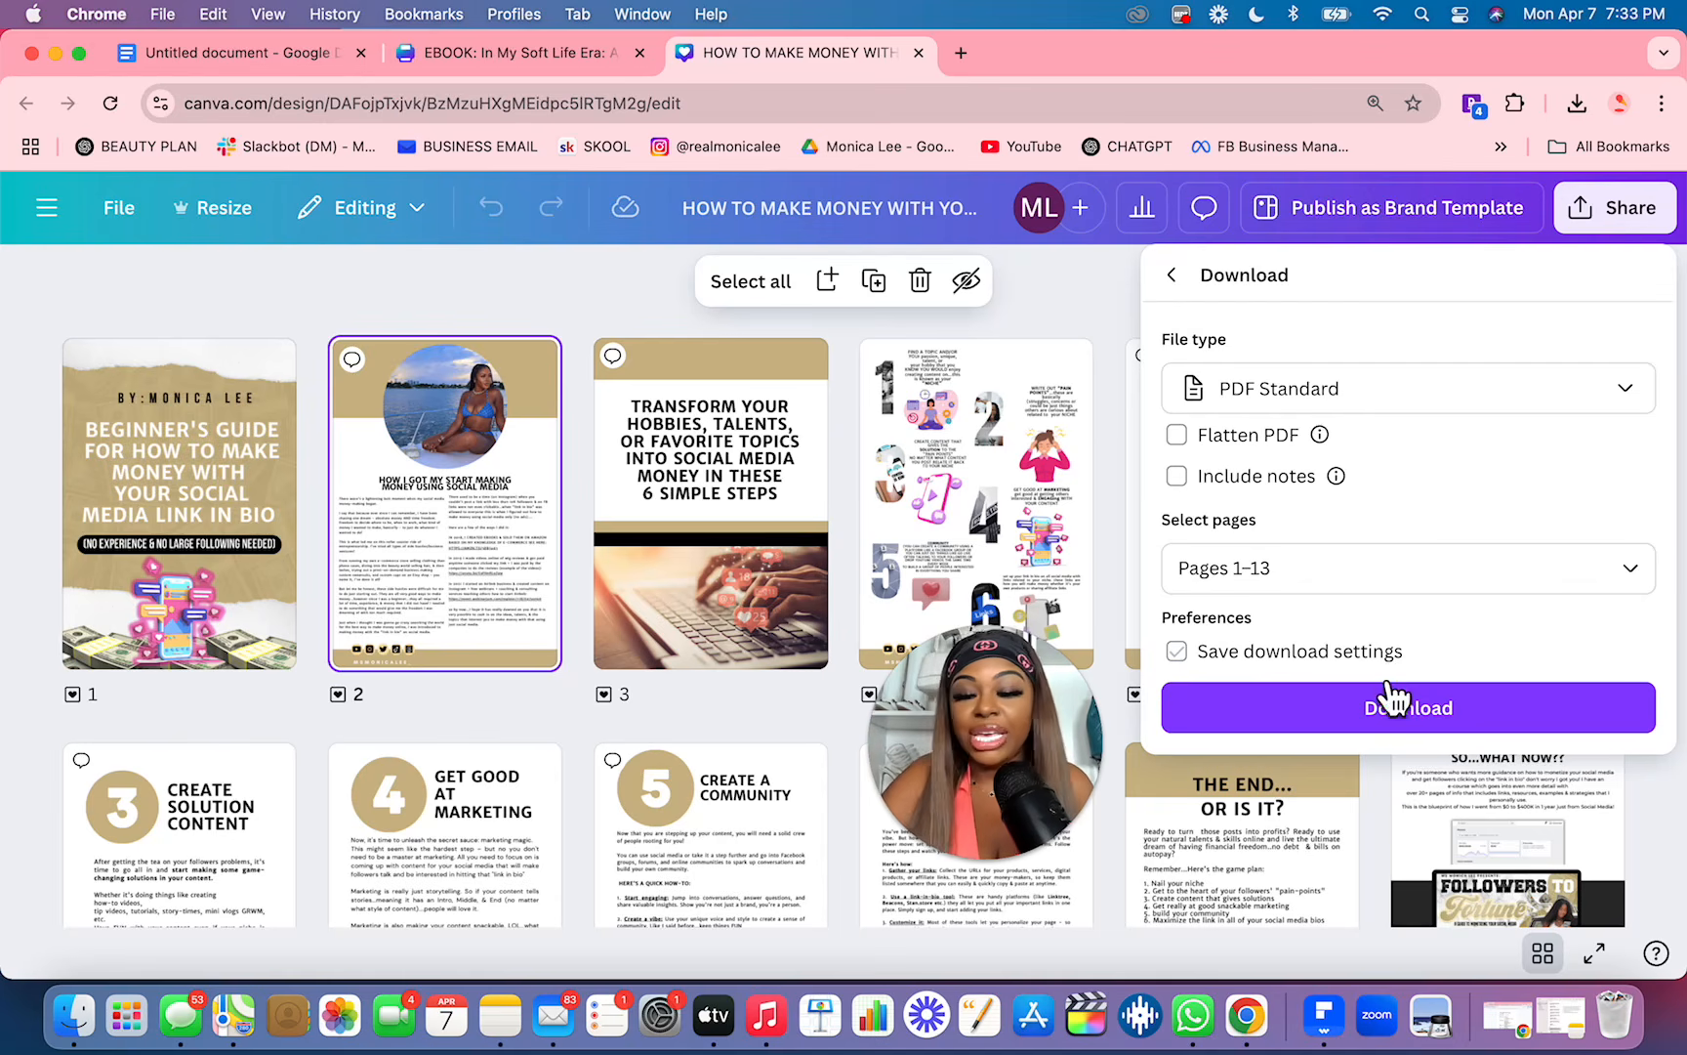
click(1387, 662)
click(1370, 715)
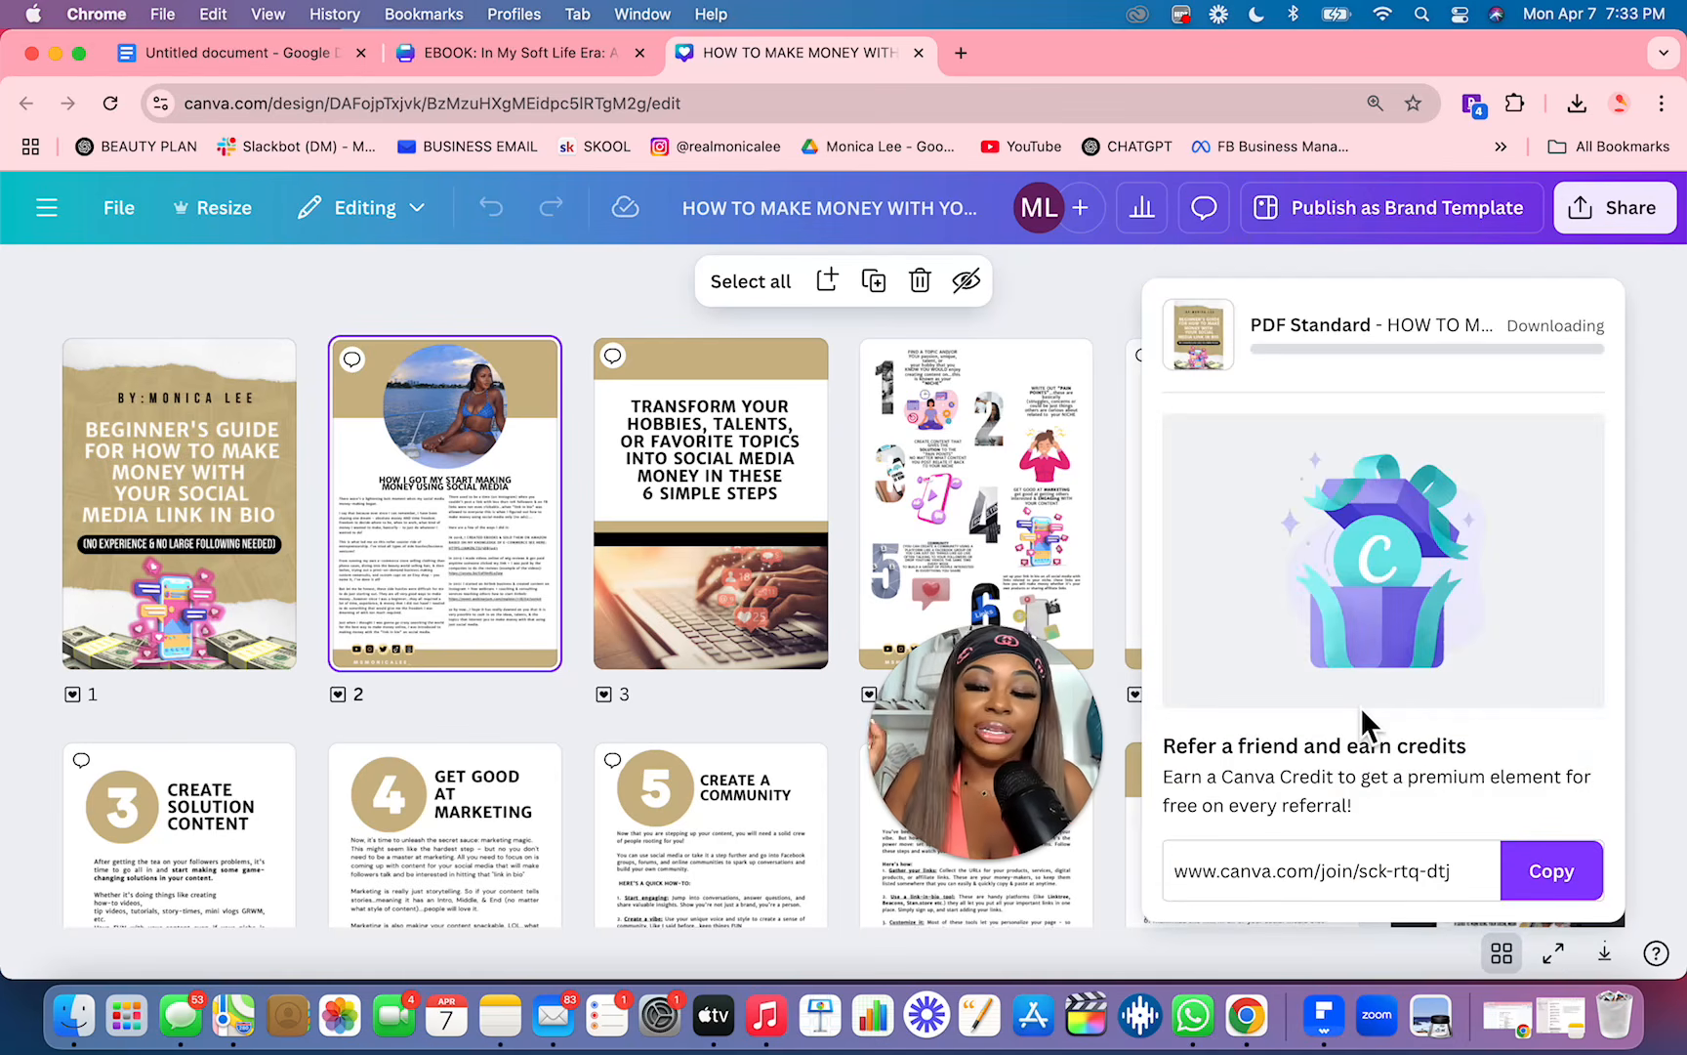